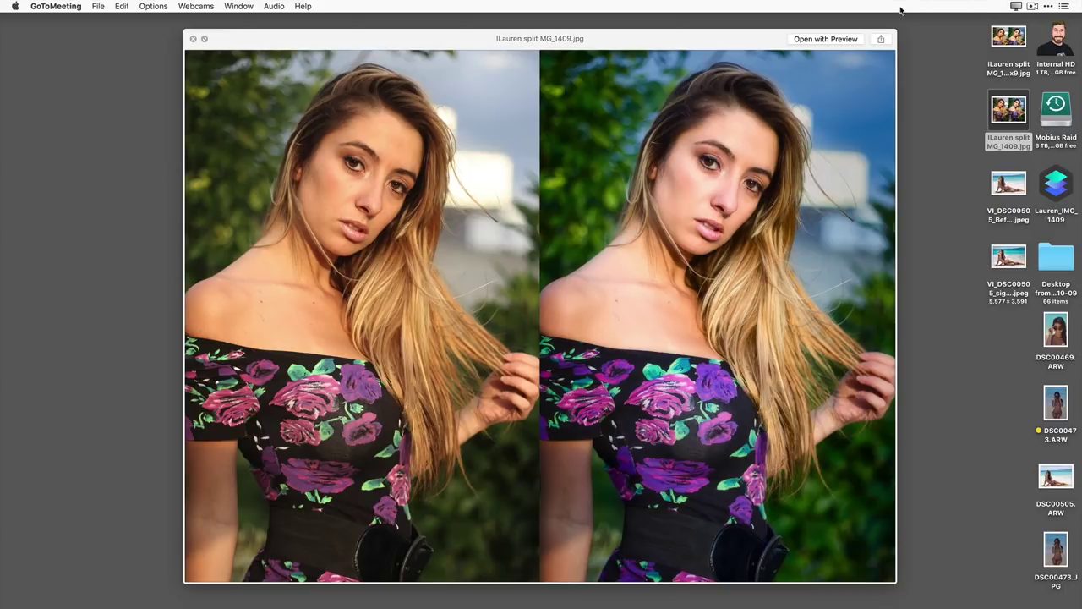
# Step: Close the split portrait preview, then preview VI_DSC00505_signed.jpeg from the desktop and close it again
pyautogui.click(716, 43)
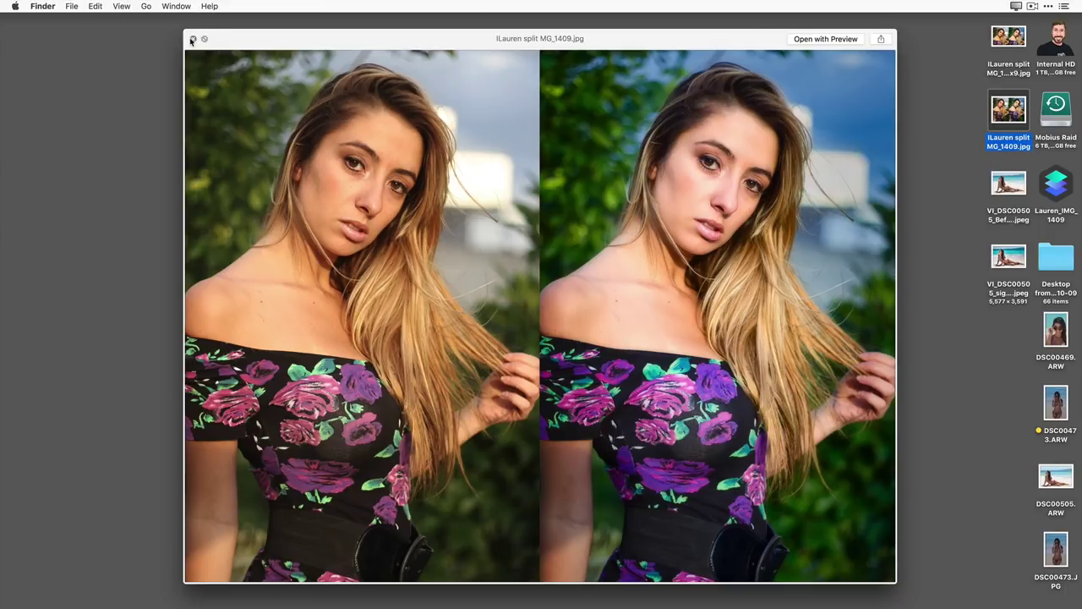
pyautogui.click(192, 39)
pyautogui.click(1009, 263)
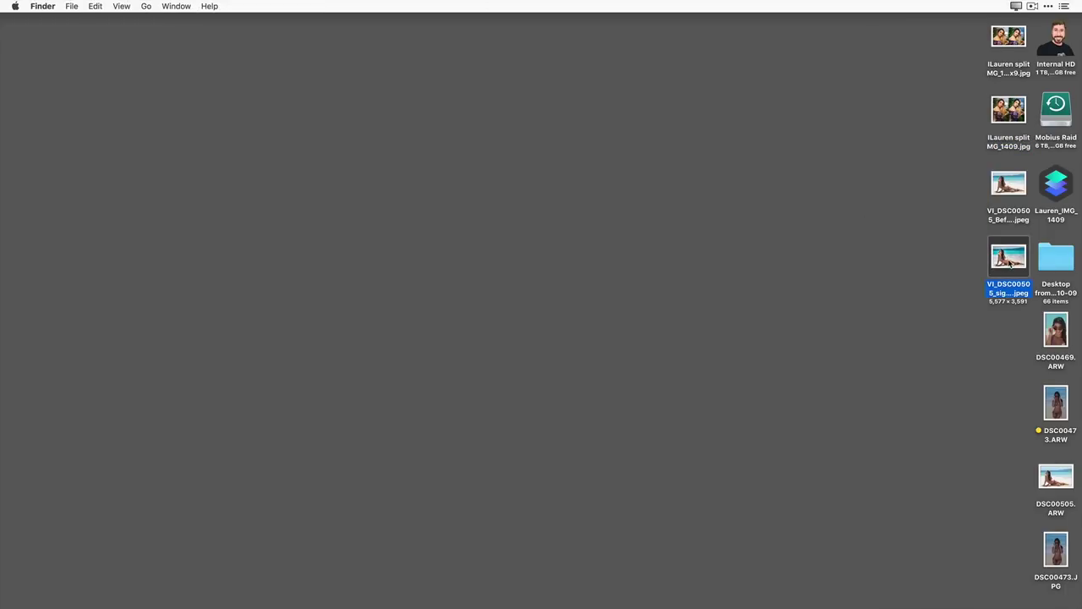
pyautogui.press('space')
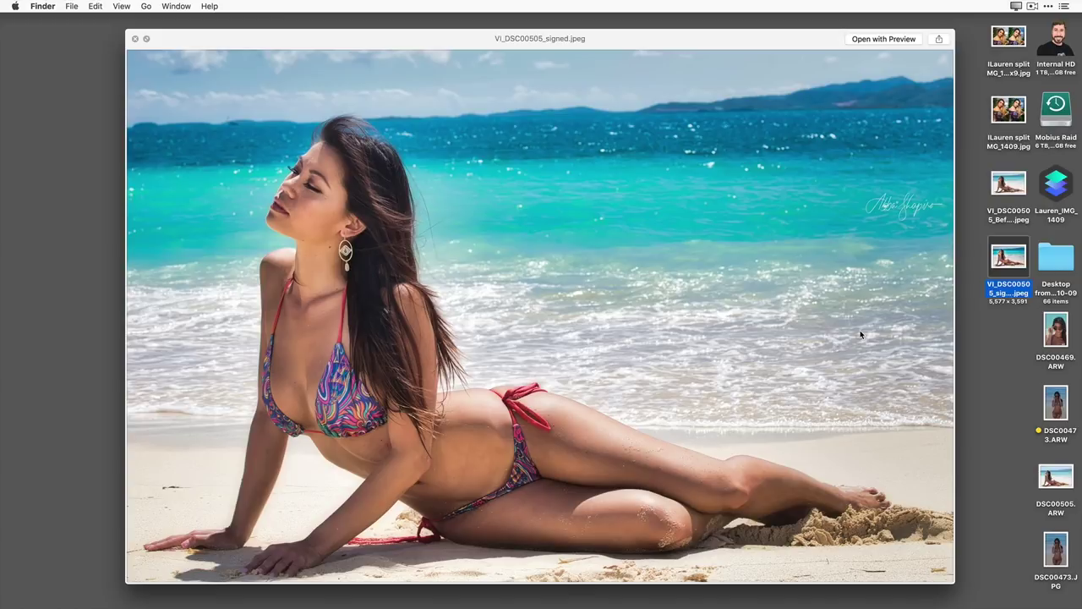
pyautogui.click(135, 40)
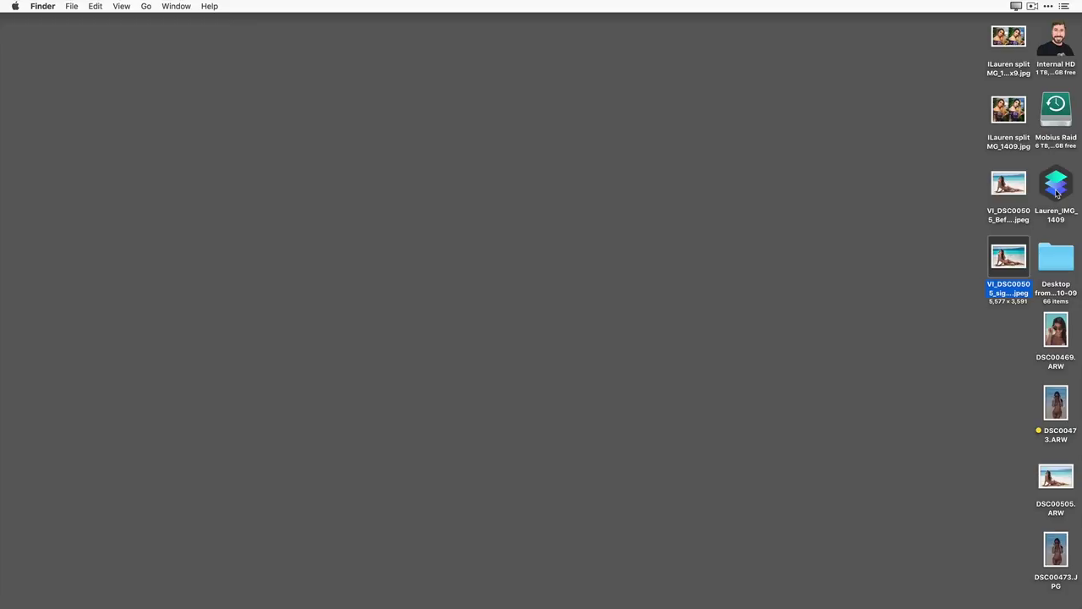
# Step: Open the Lauren_IMG_1409 project from the desktop in Luminar 2018
pyautogui.click(1056, 194)
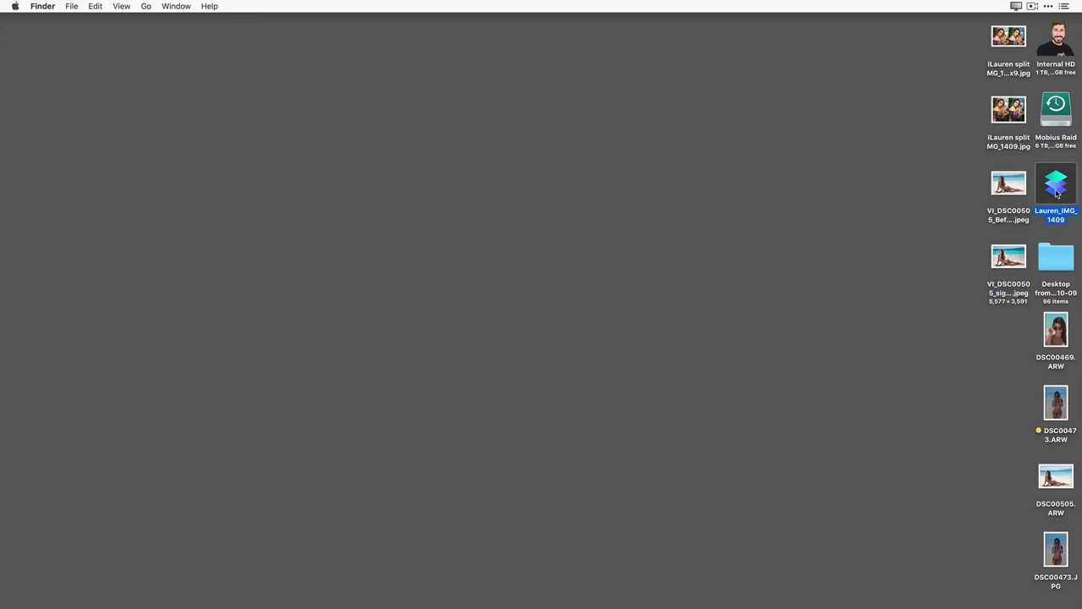
pyautogui.doubleClick(1057, 193)
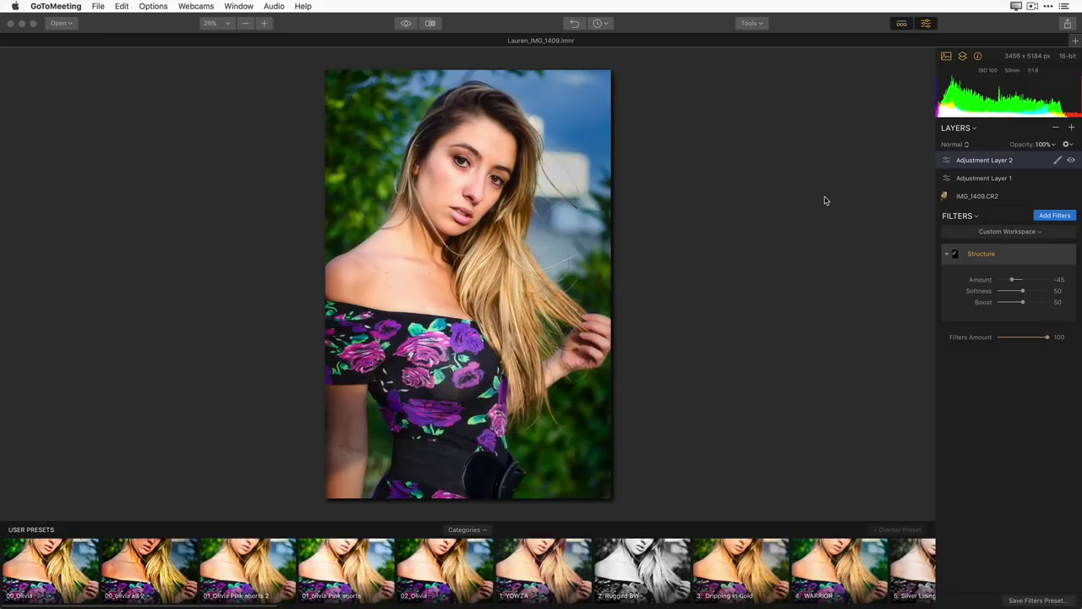
pyautogui.click(607, 27)
# Step: Revert the portrait to the Original state in its edit history
pyautogui.click(607, 27)
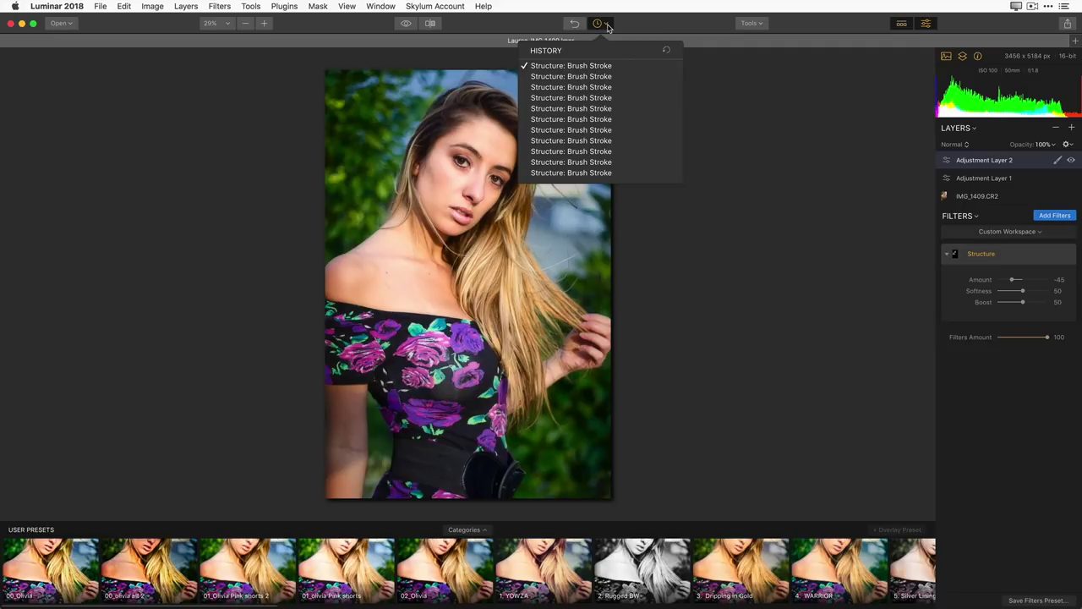
pyautogui.scroll(-10, 649, 106)
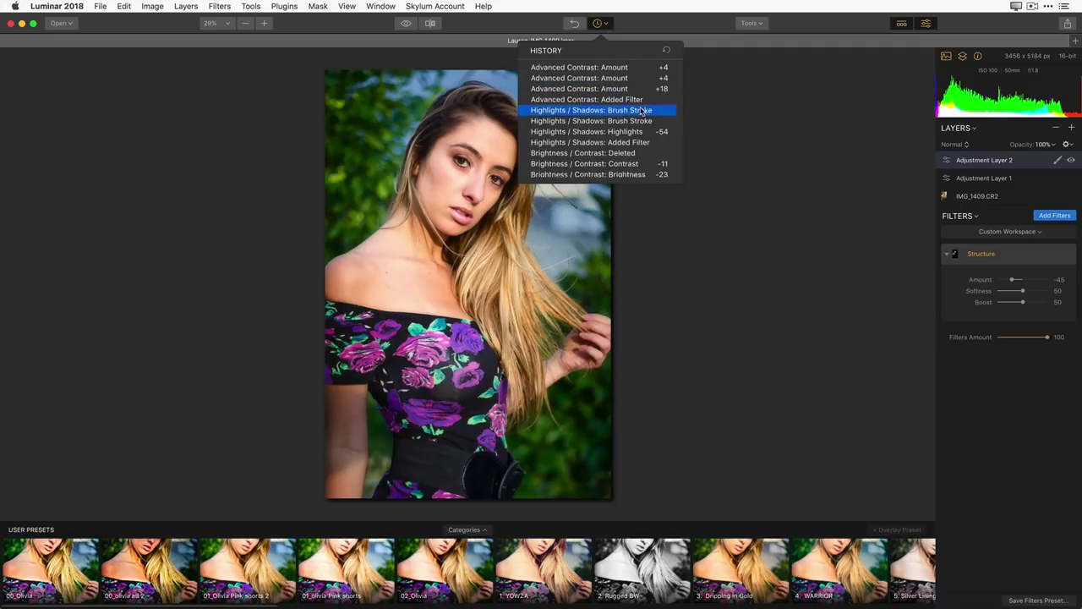
pyautogui.scroll(-15, 641, 113)
pyautogui.scroll(-8, 638, 114)
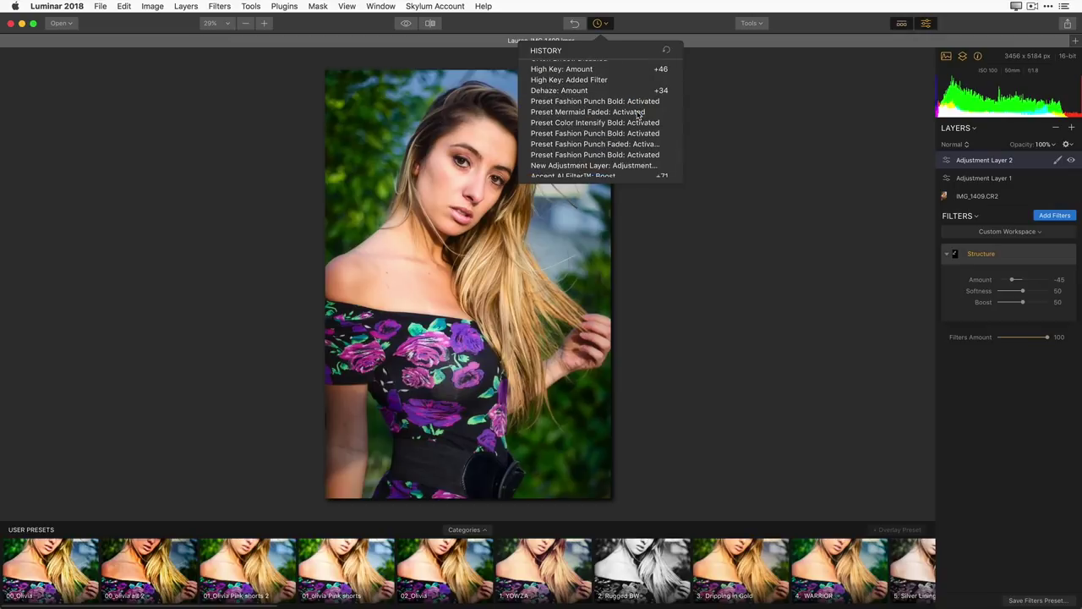
pyautogui.scroll(-3, 638, 115)
pyautogui.scroll(-4, 639, 115)
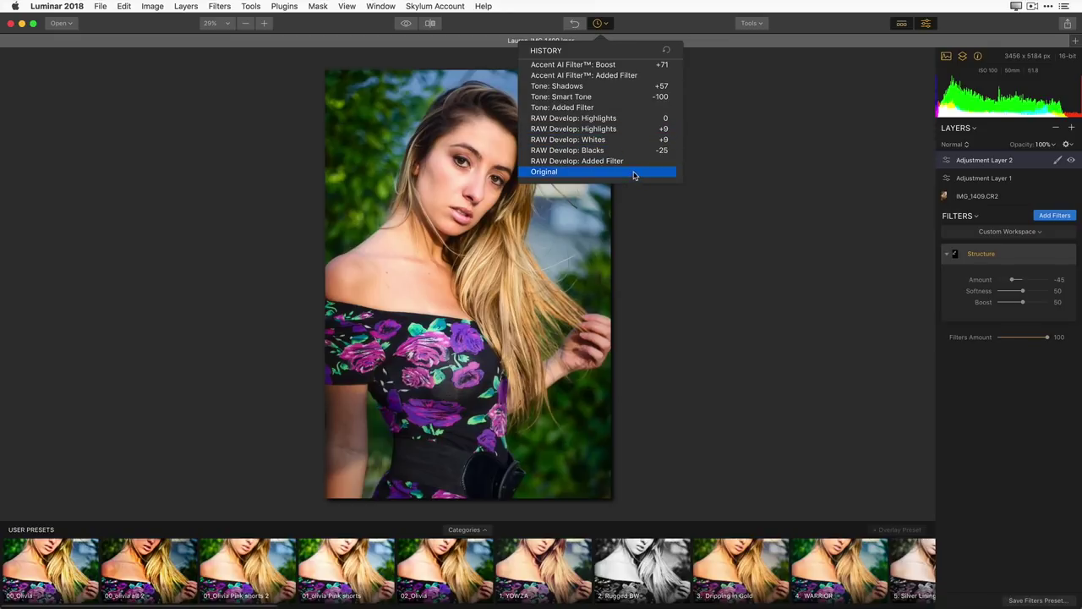
pyautogui.click(634, 174)
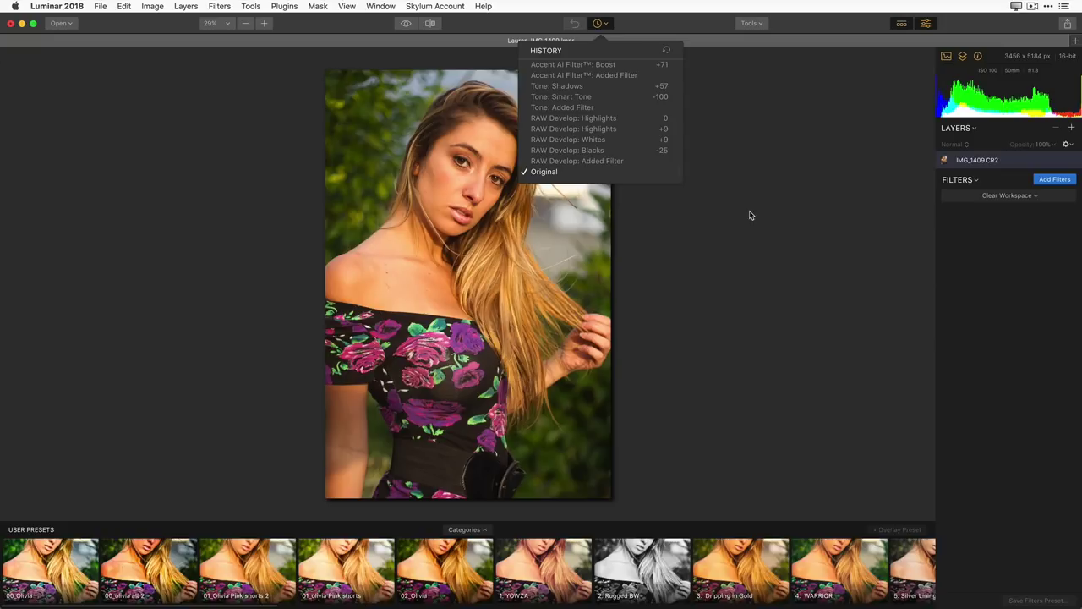
pyautogui.scroll(5, 611, 91)
pyautogui.scroll(5, 611, 92)
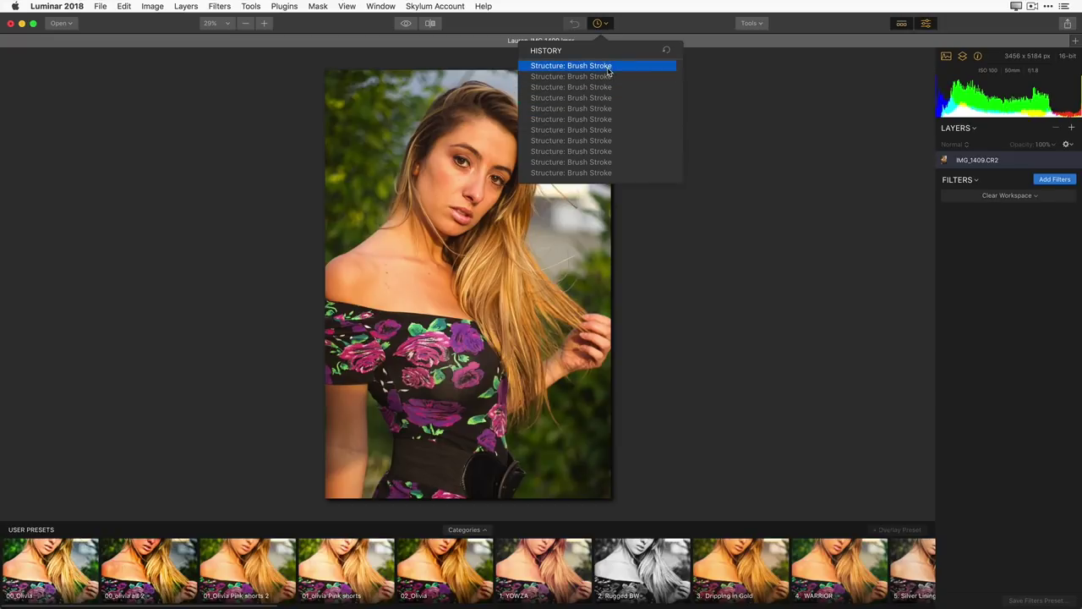
pyautogui.click(732, 91)
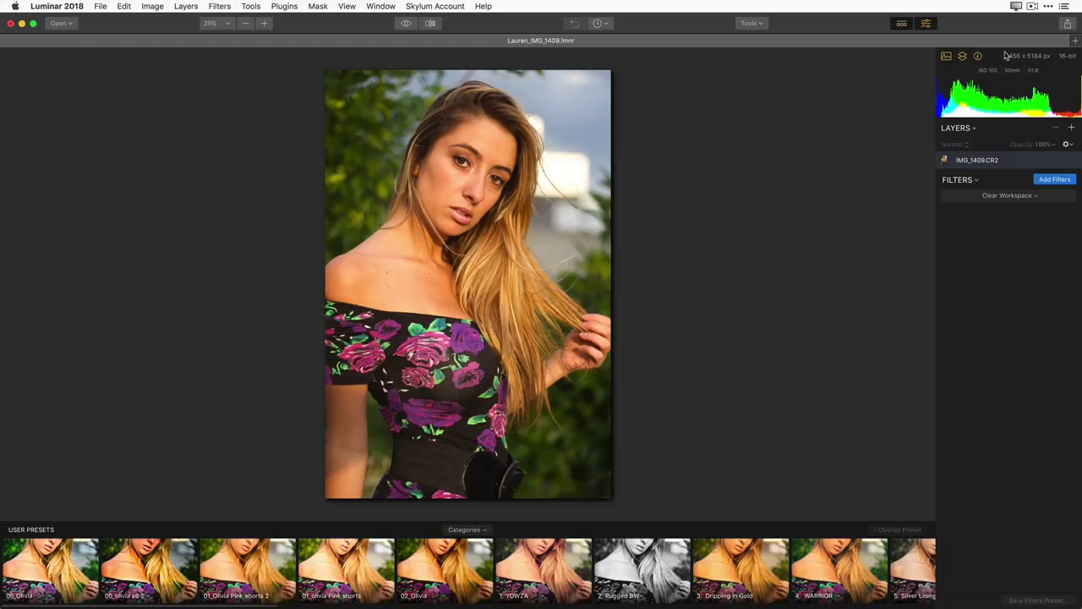
# Step: Export the photo to the Desktop as IMG_1409 in TIFF format, keeping the depth at 16 bits
pyautogui.click(1069, 25)
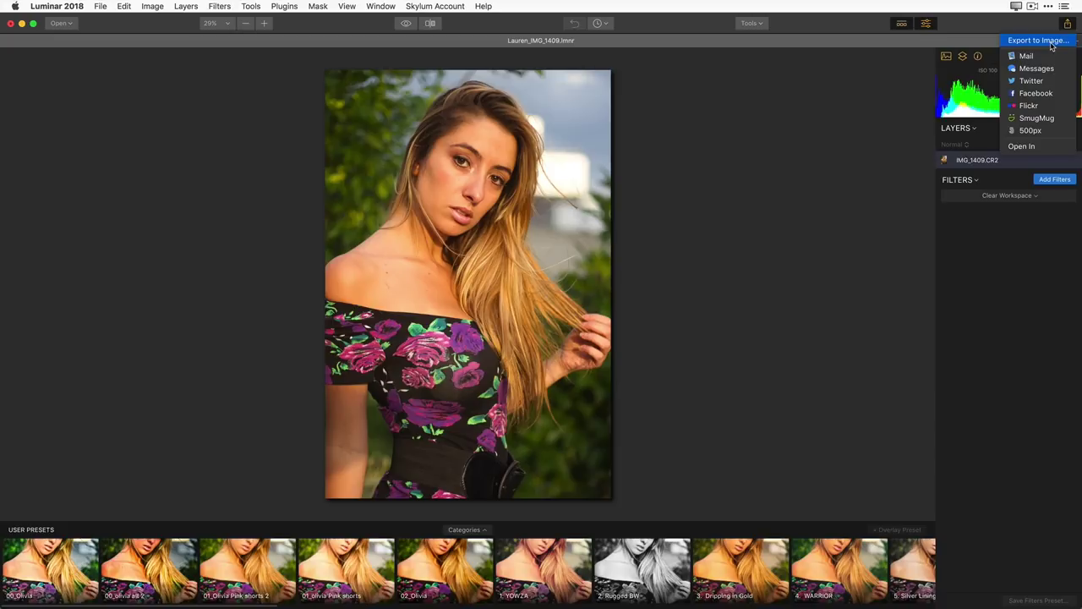
pyautogui.click(1052, 42)
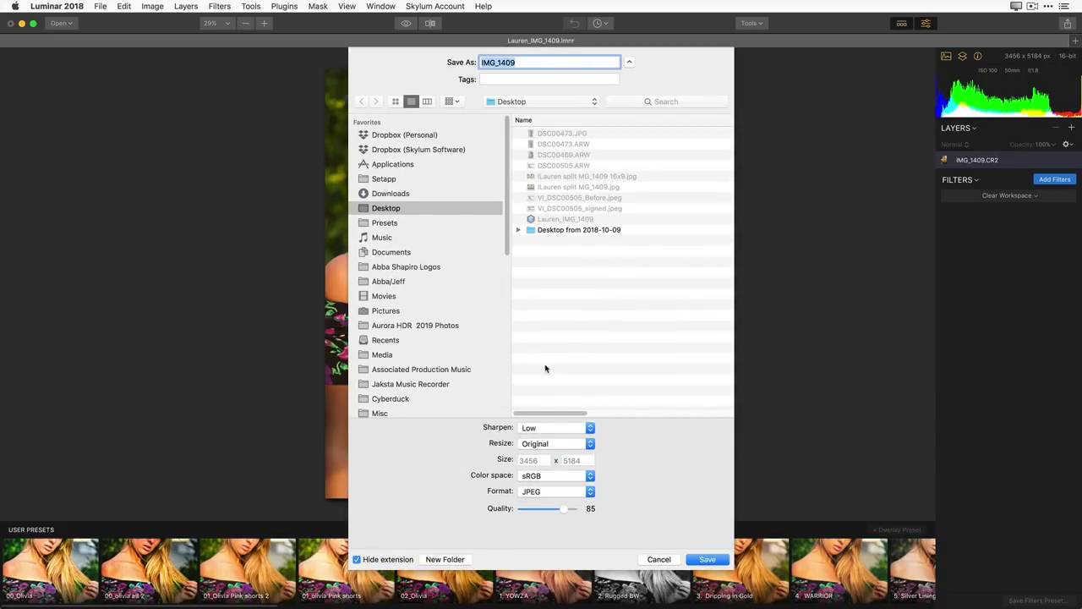
pyautogui.moveTo(510, 330); pyautogui.dragTo(273, 327)
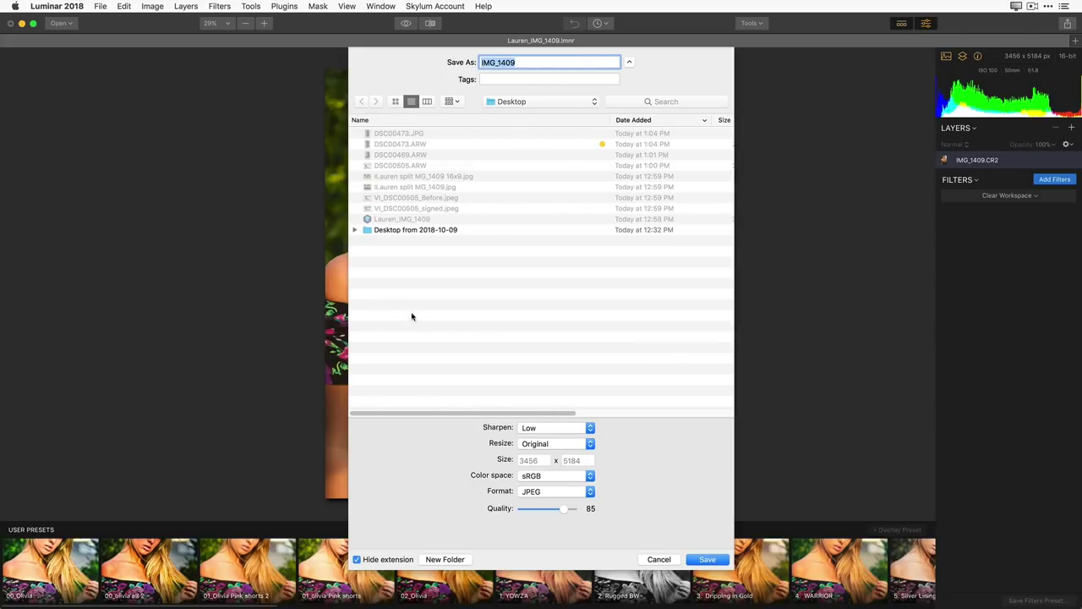
pyautogui.click(591, 493)
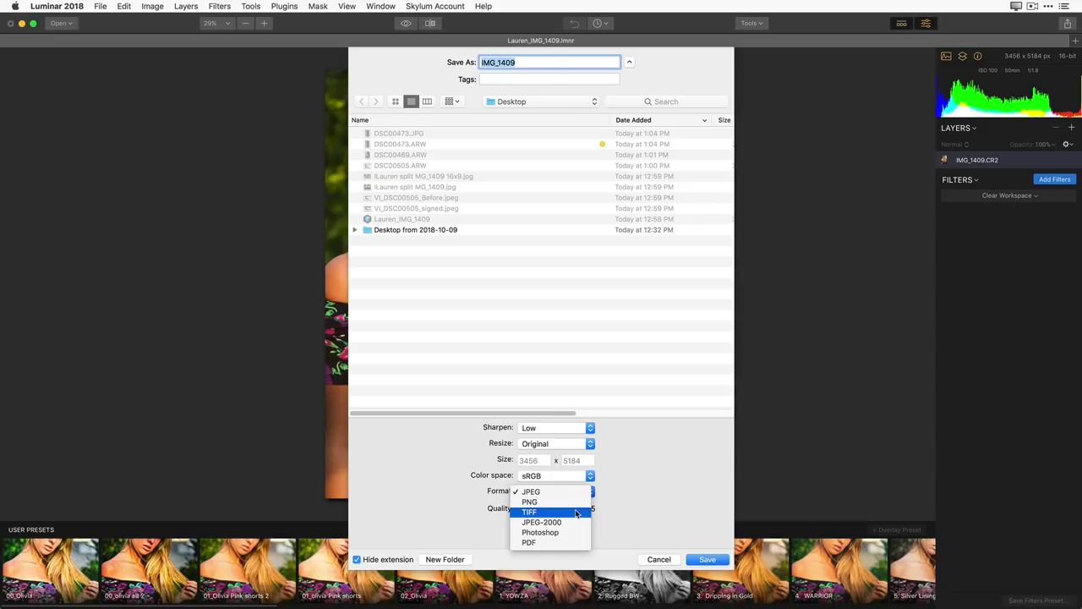
pyautogui.click(576, 513)
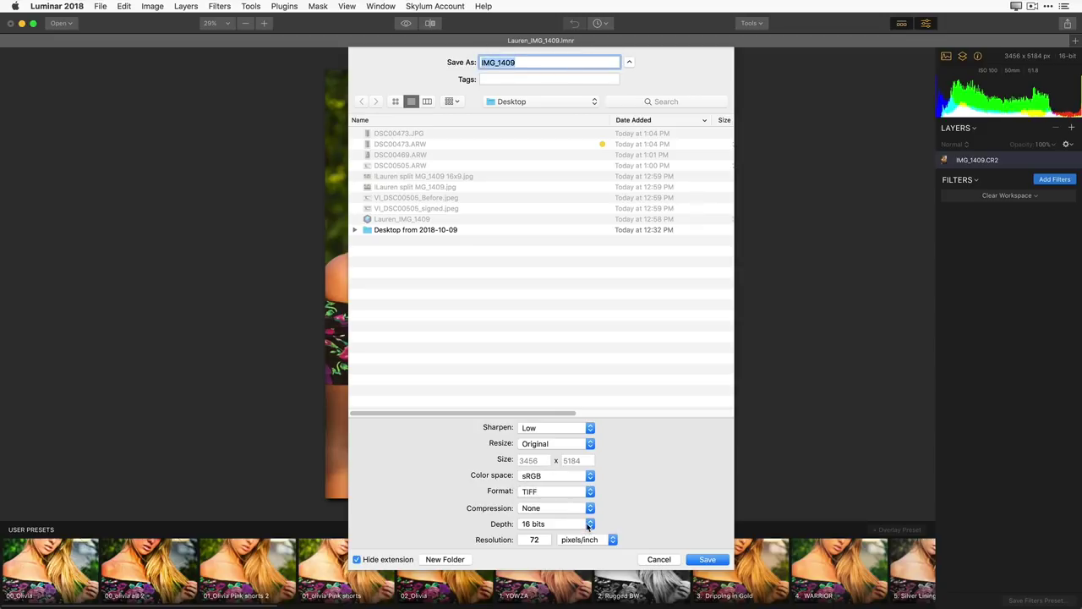
pyautogui.click(590, 524)
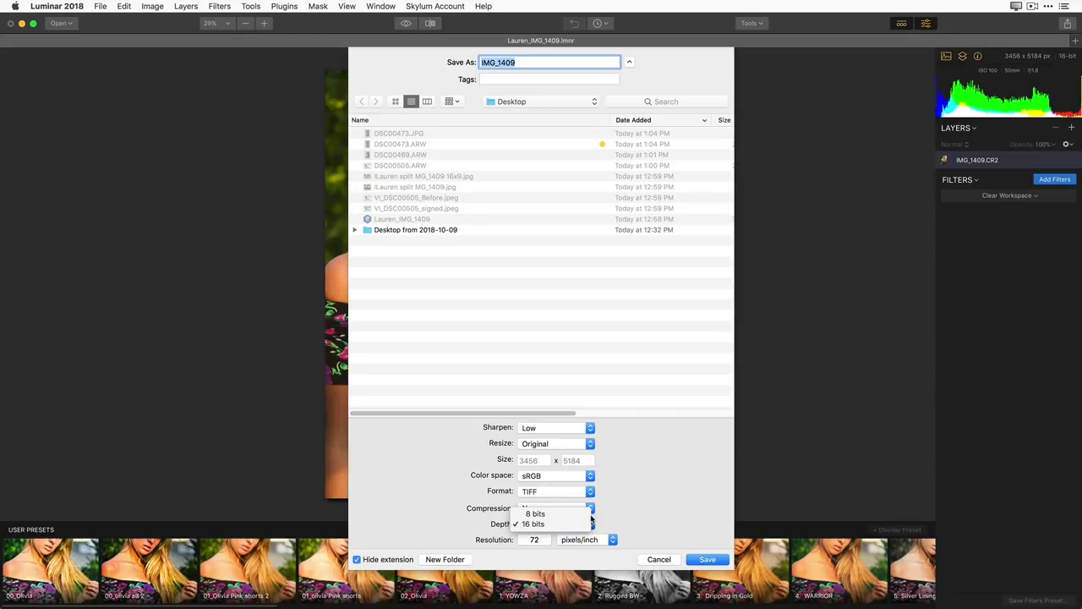
pyautogui.click(645, 518)
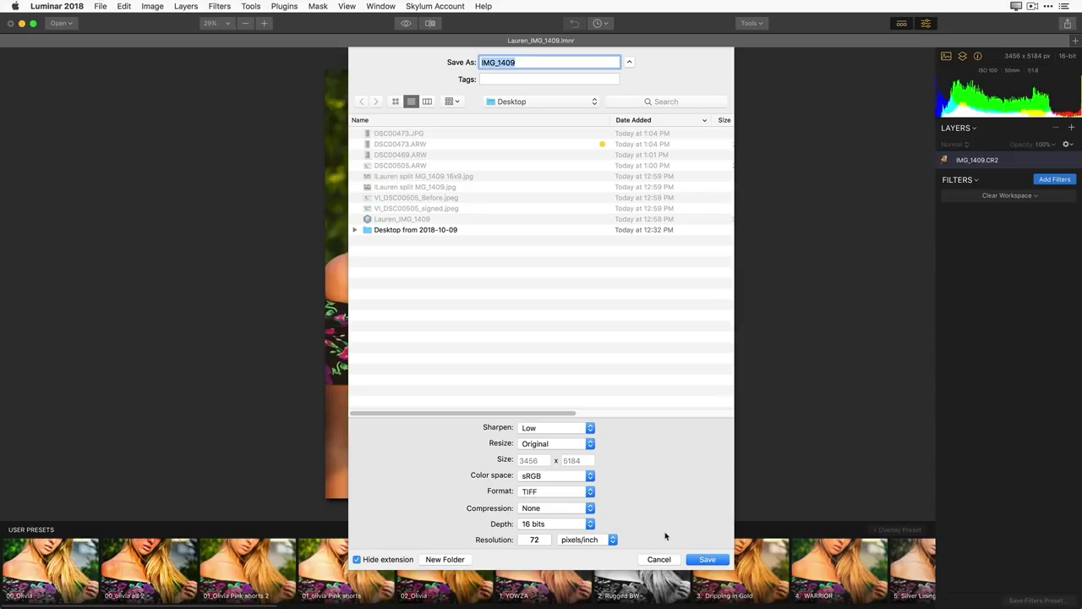
pyautogui.click(687, 559)
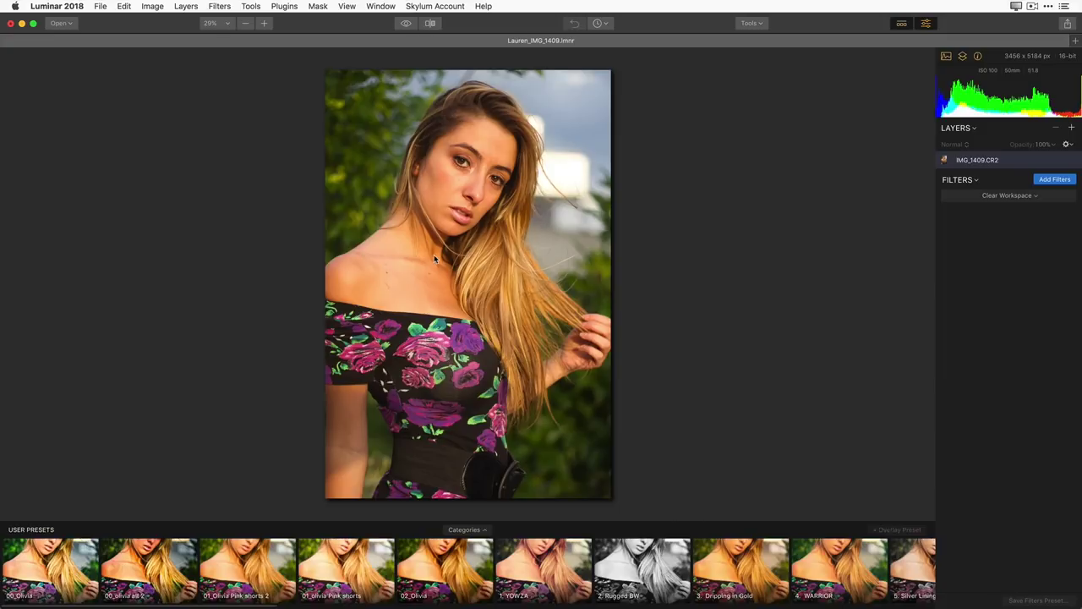
# Step: Restore the fully edited portrait by returning to the most recent Structure: Brush Stroke state in the history
pyautogui.click(604, 24)
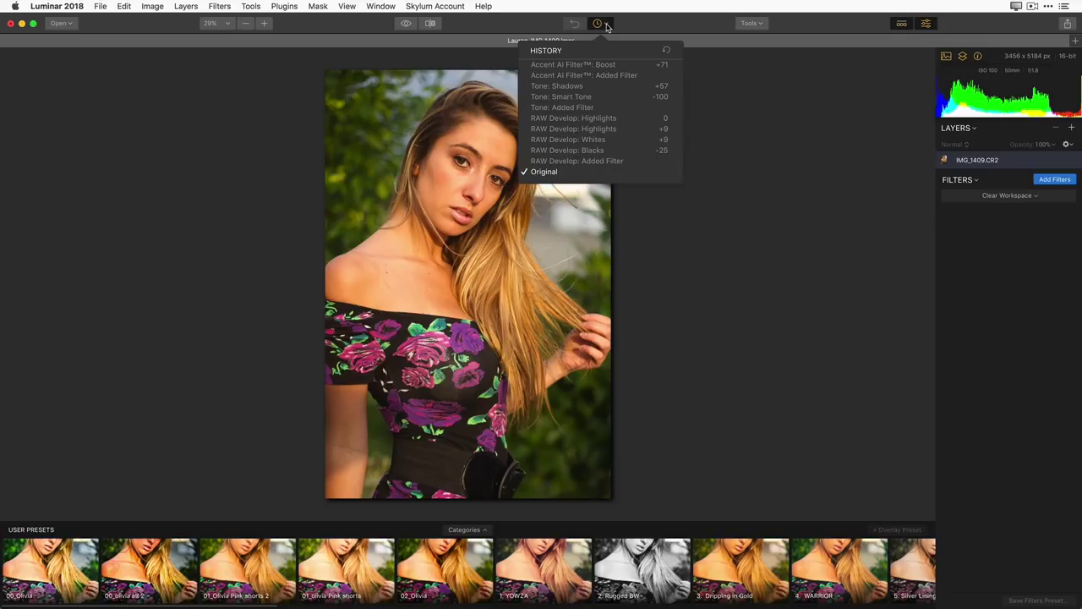
pyautogui.scroll(10, 604, 139)
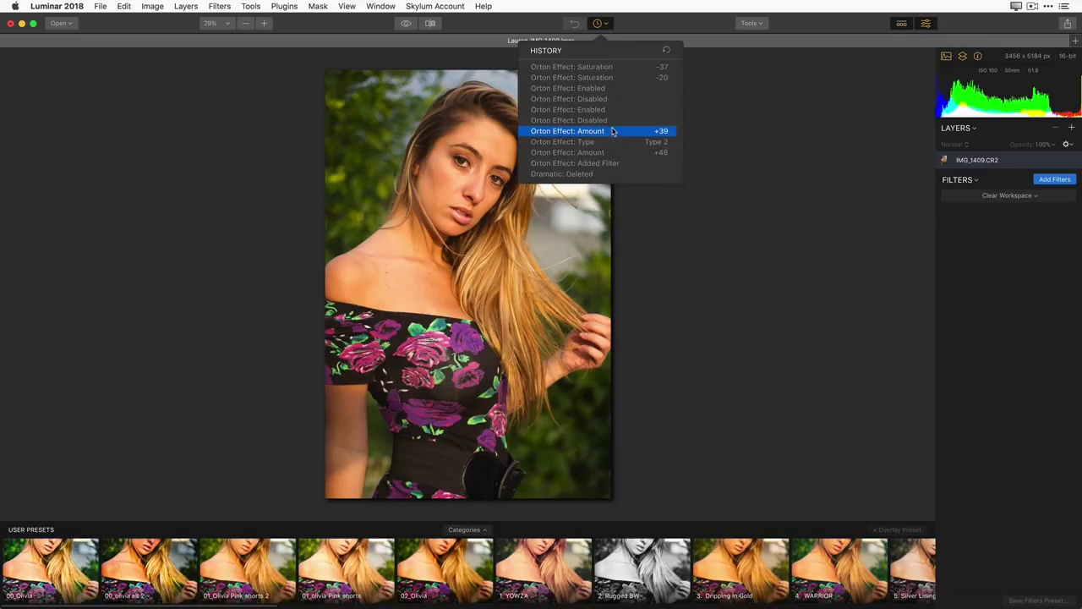
pyautogui.click(622, 129)
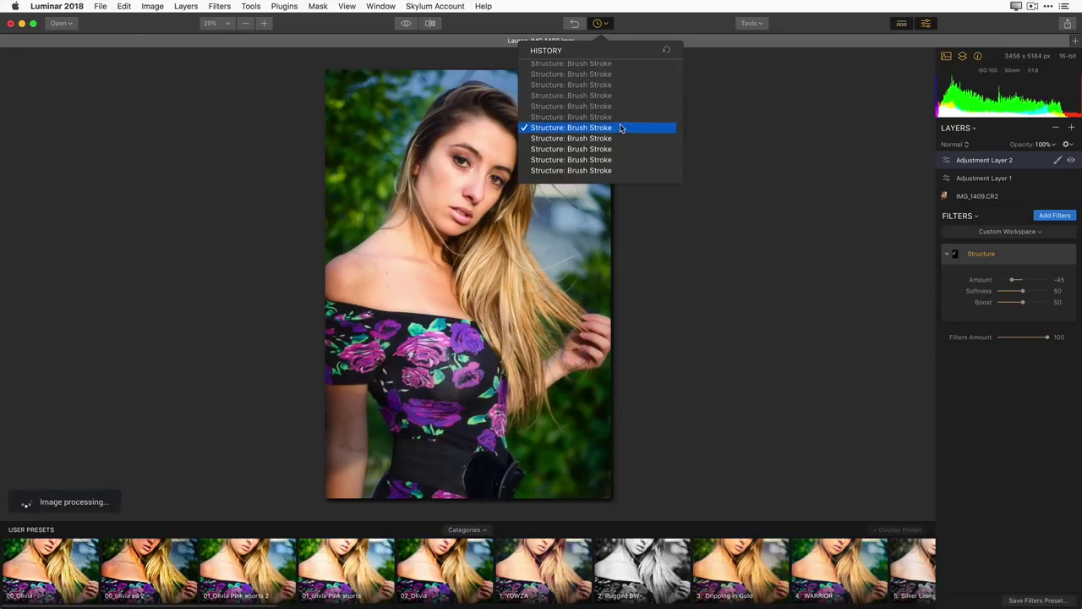
pyautogui.click(626, 67)
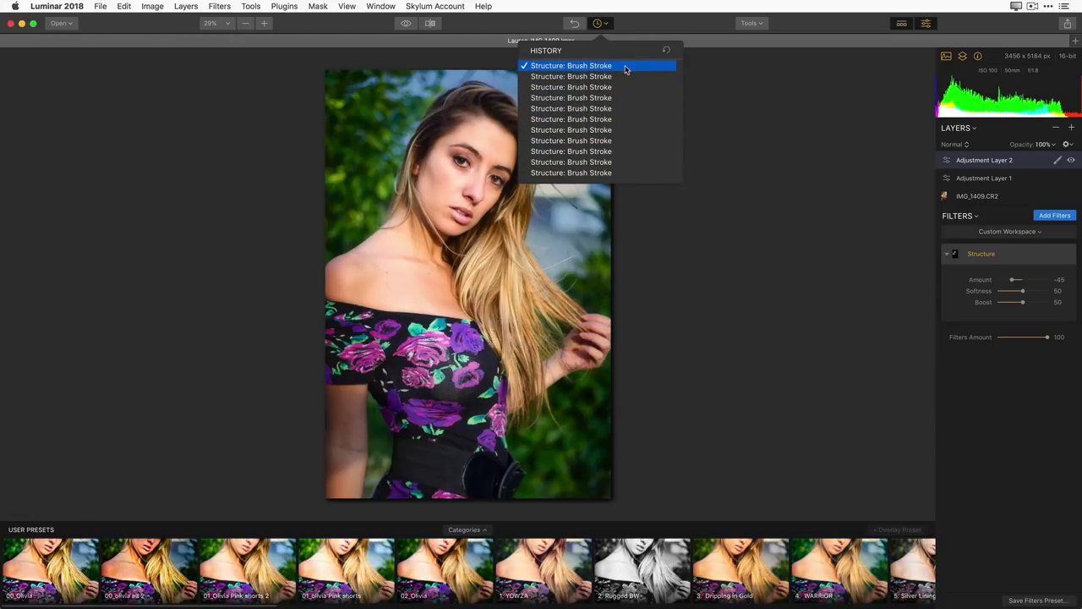
pyautogui.click(715, 123)
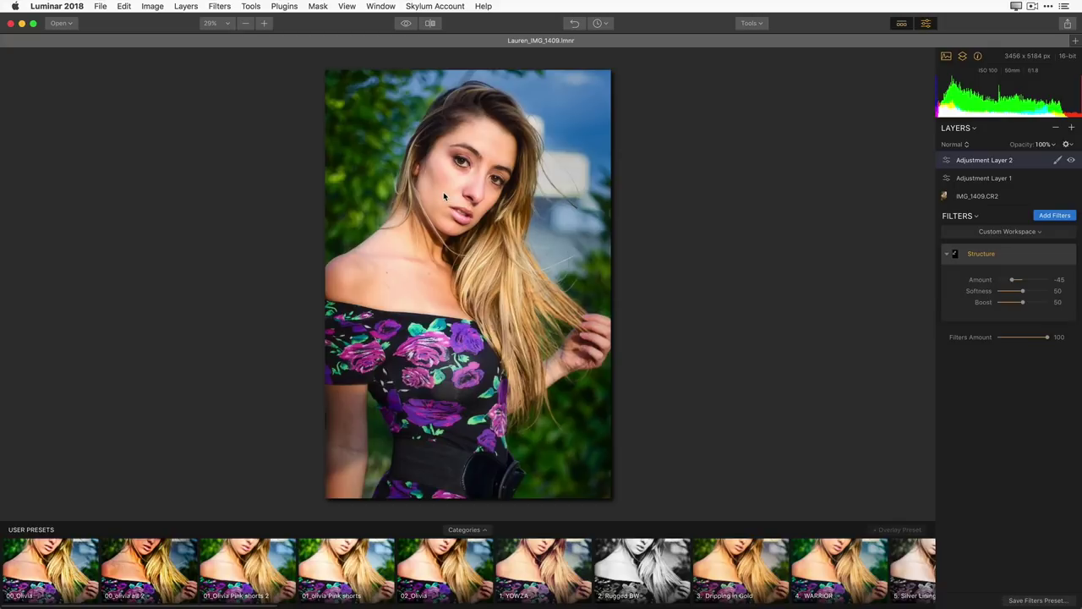
# Step: Switch the whole photo between its original and edited versions twice to check the edits
pyautogui.click(407, 24)
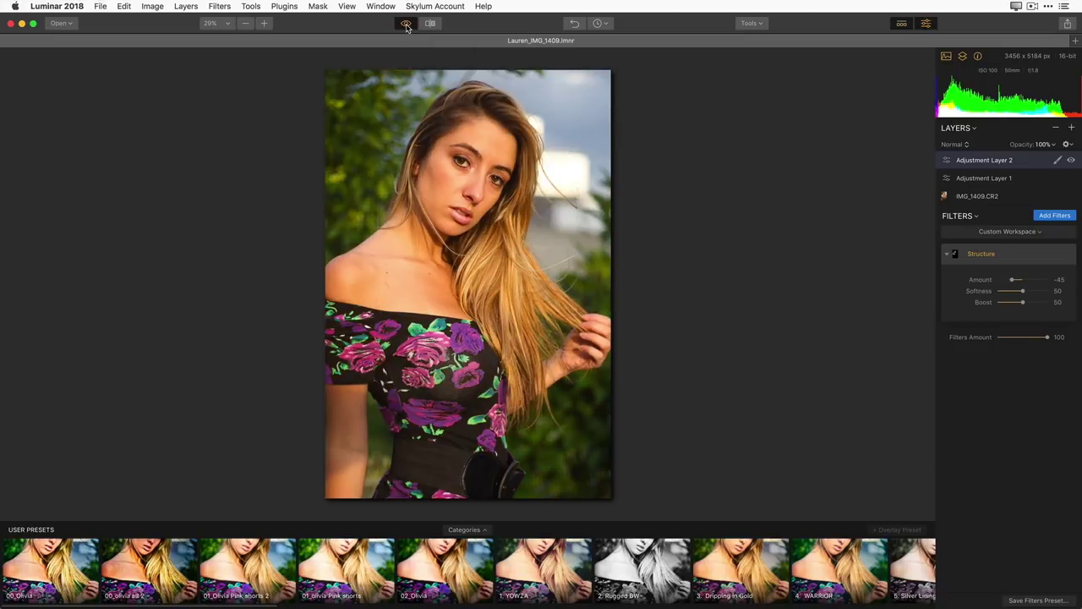
pyautogui.click(406, 25)
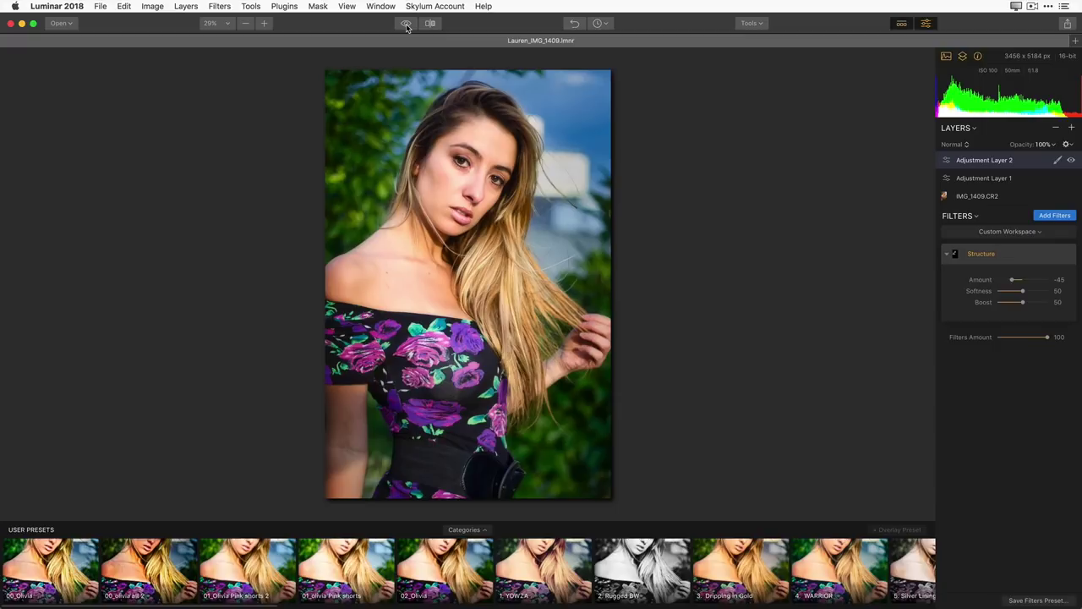
pyautogui.click(407, 27)
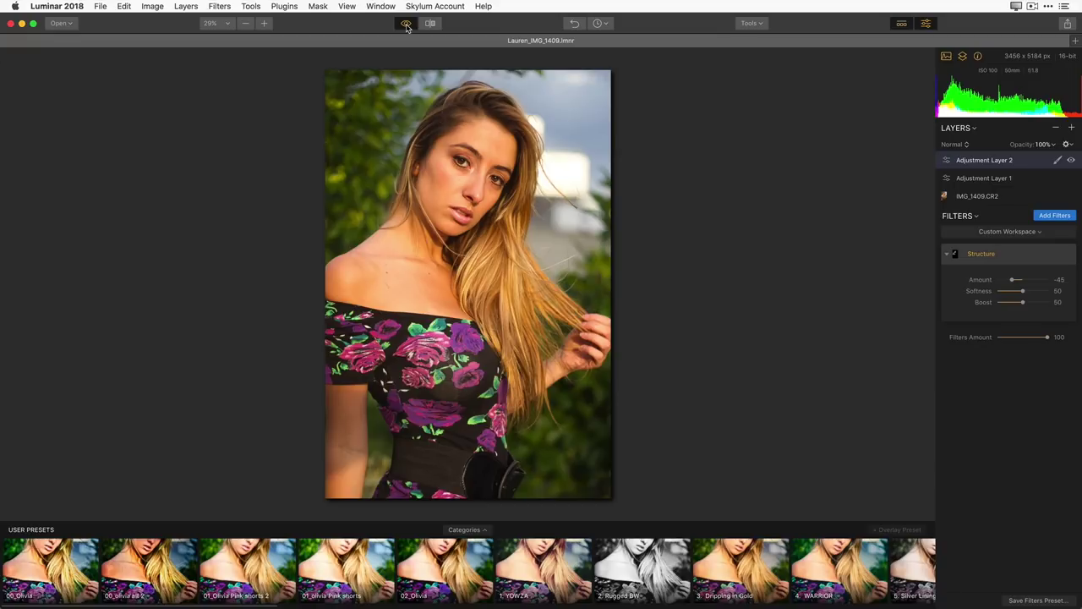
pyautogui.click(407, 27)
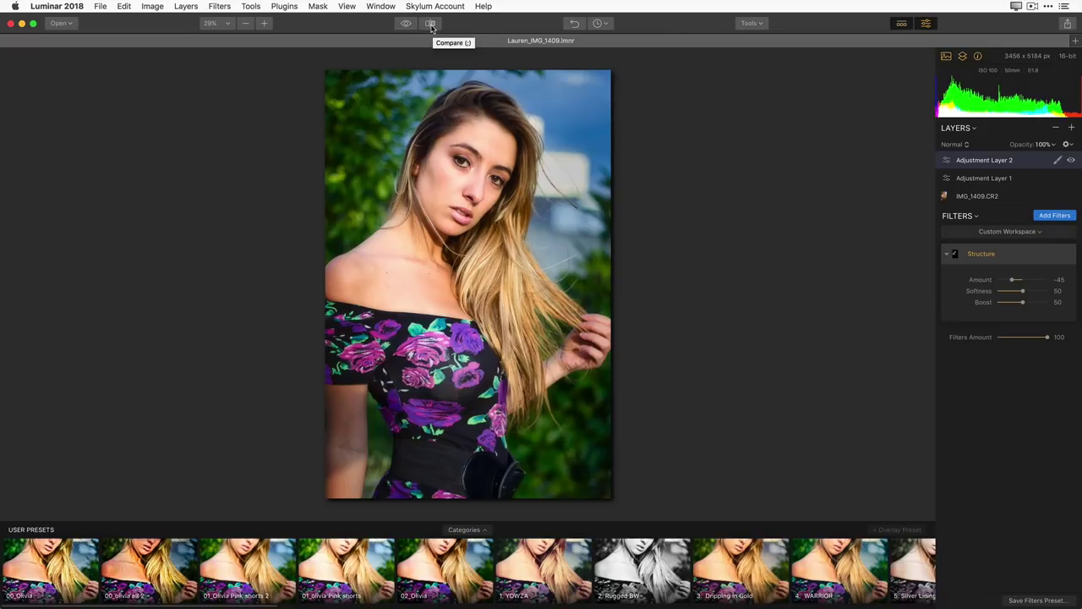
# Step: Compare before and after in a split view, shifting the divider toward the left edge of the face, and exit the comparison
pyautogui.click(430, 25)
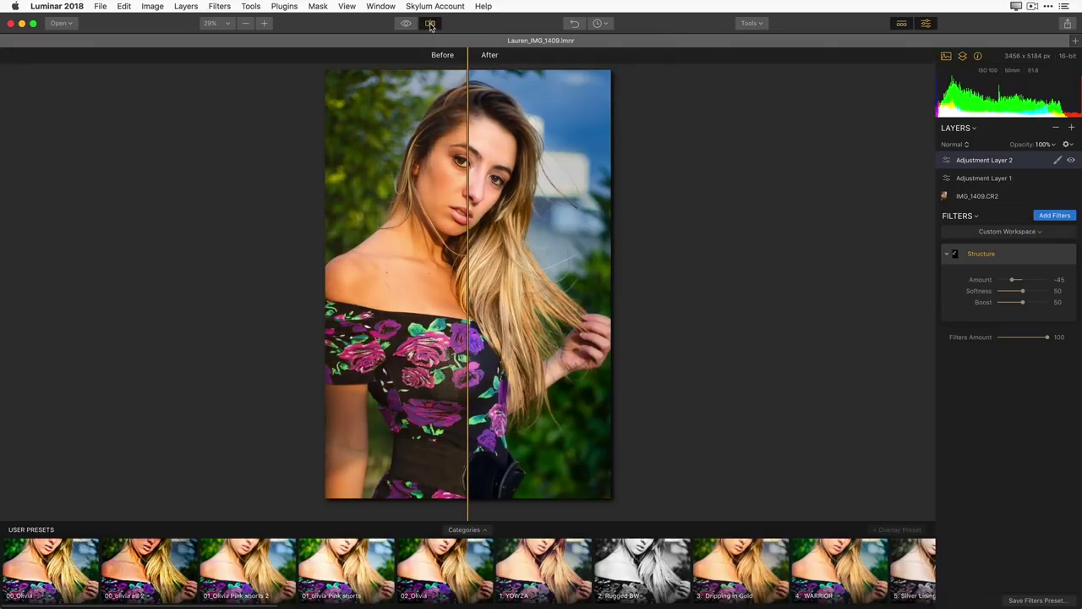
pyautogui.moveTo(466, 235); pyautogui.dragTo(405, 290)
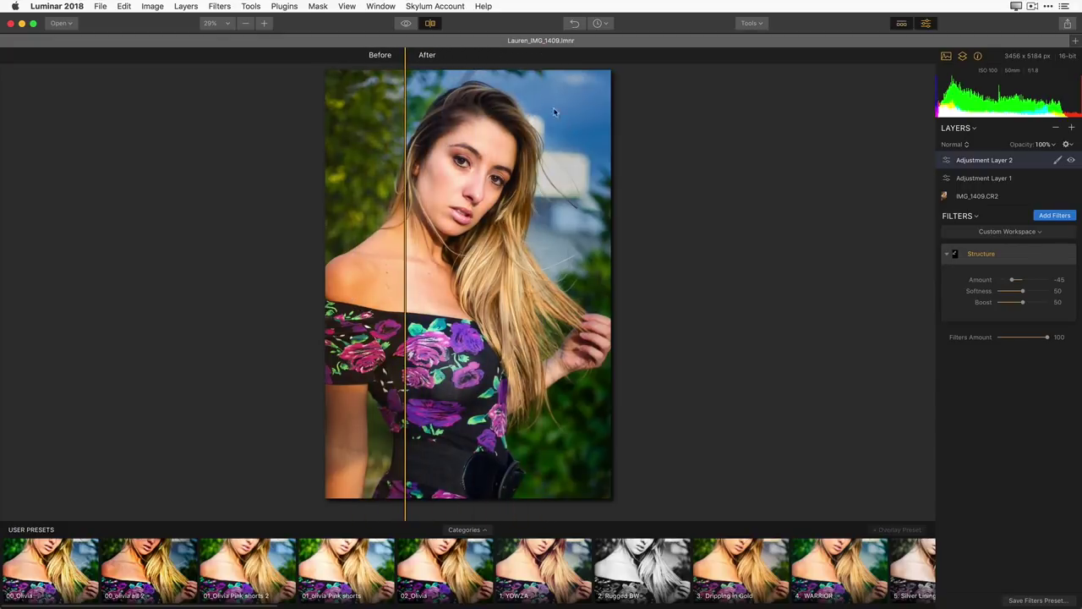
pyautogui.click(431, 24)
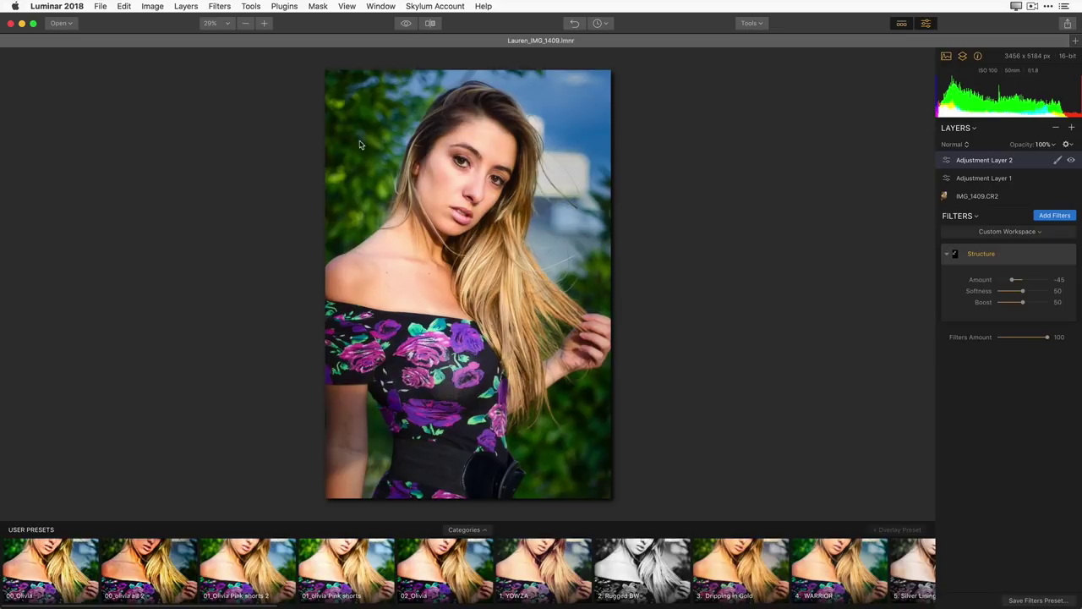
pyautogui.click(767, 28)
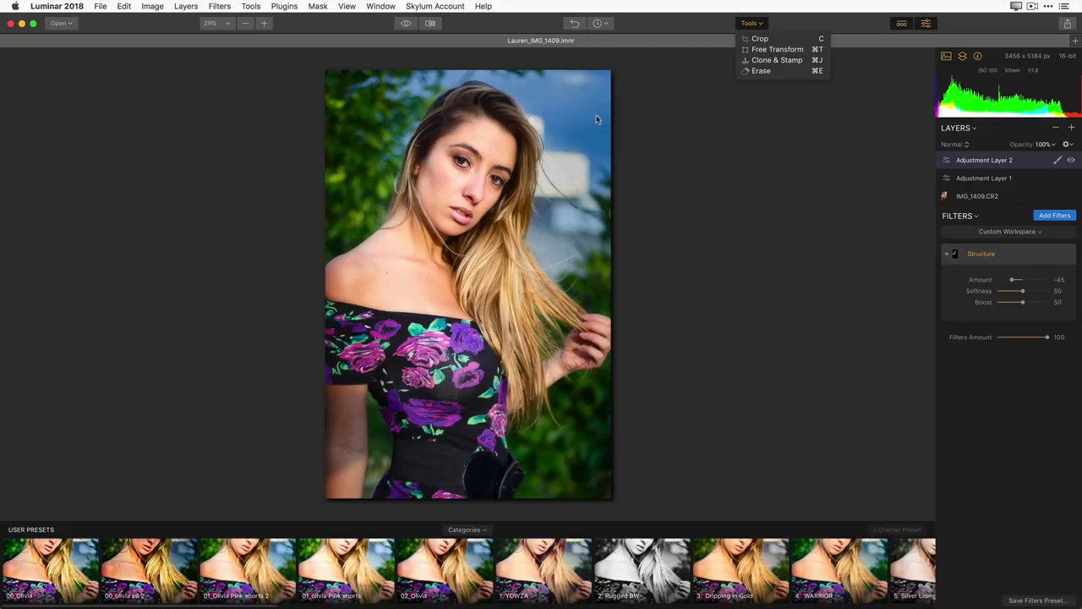
pyautogui.click(666, 204)
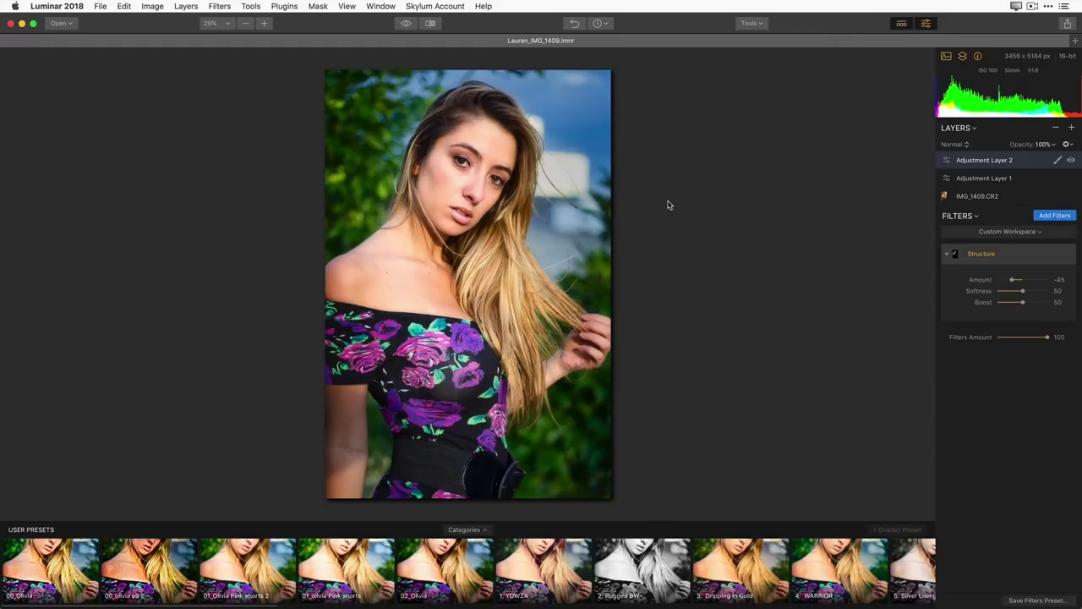
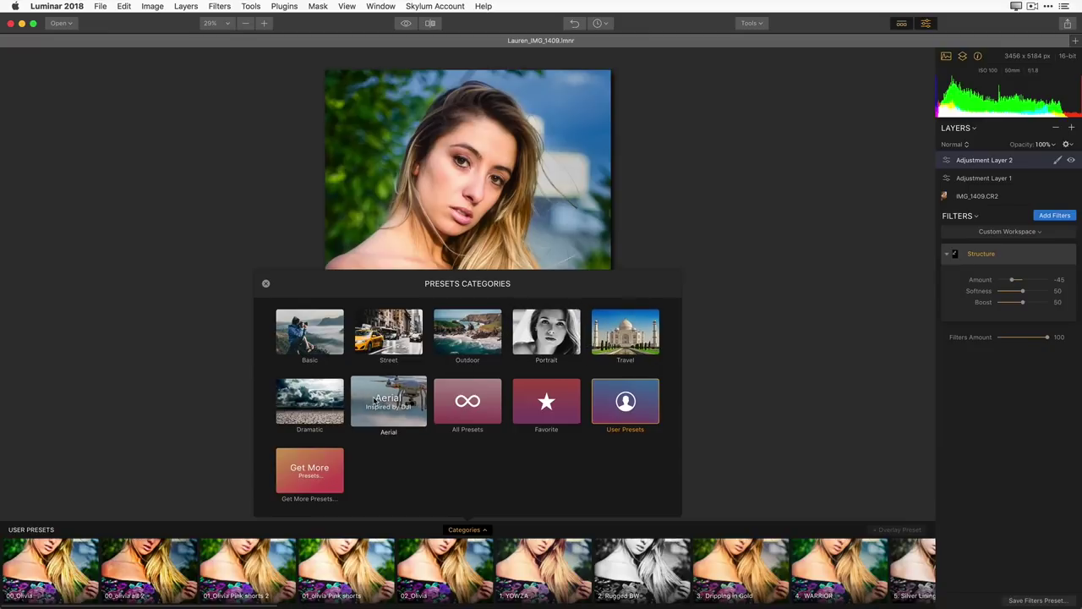
# Step: Apply the Classic B&W preset from the Basic category, lower its amount to 54, and bring it back to 100
pyautogui.click(324, 332)
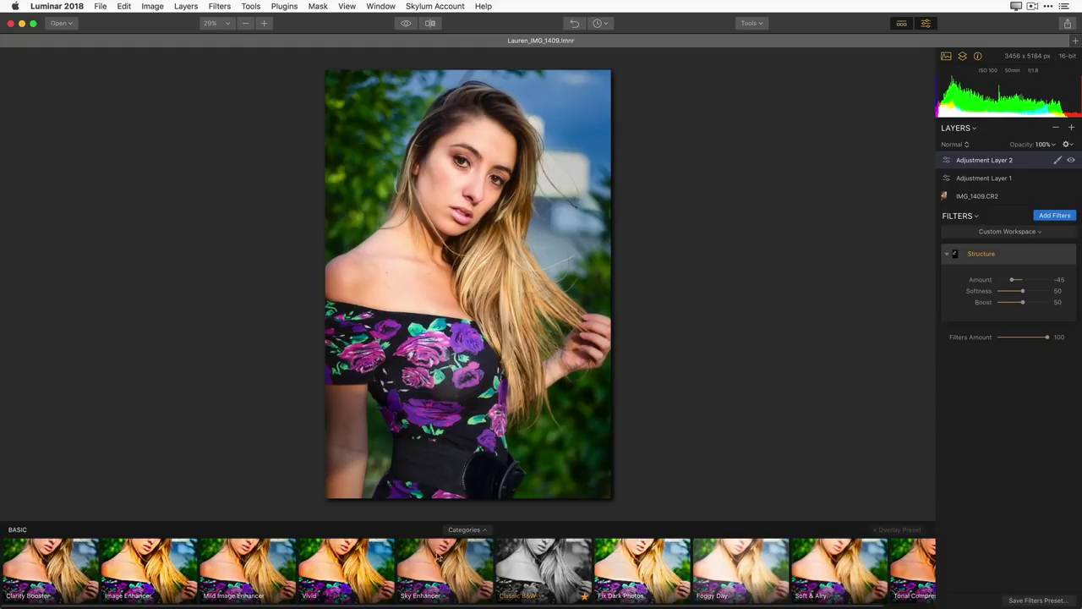
pyautogui.click(539, 575)
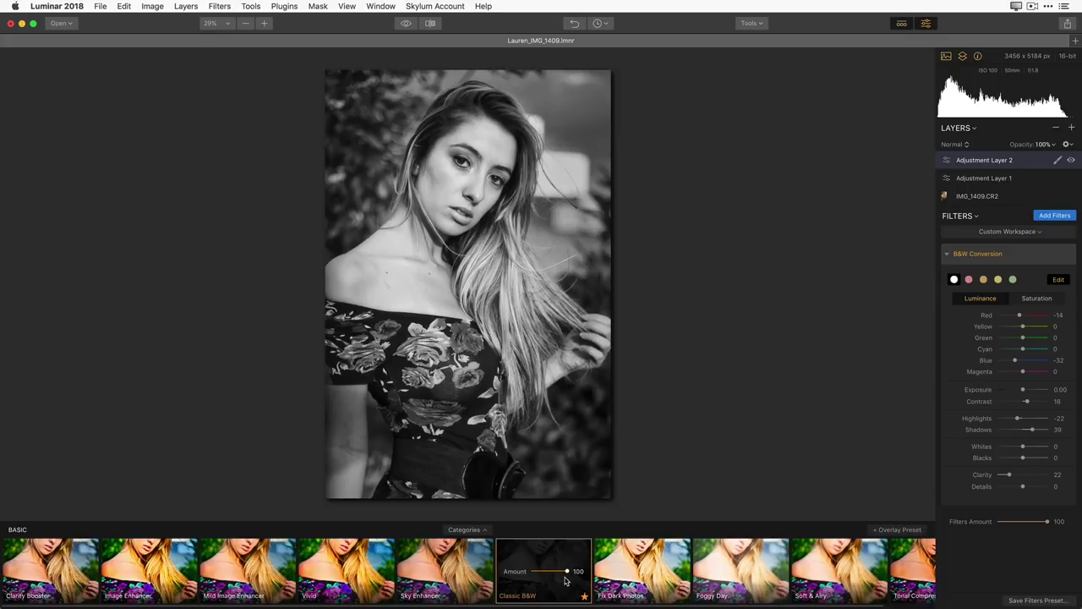
pyautogui.moveTo(568, 573); pyautogui.dragTo(549, 573)
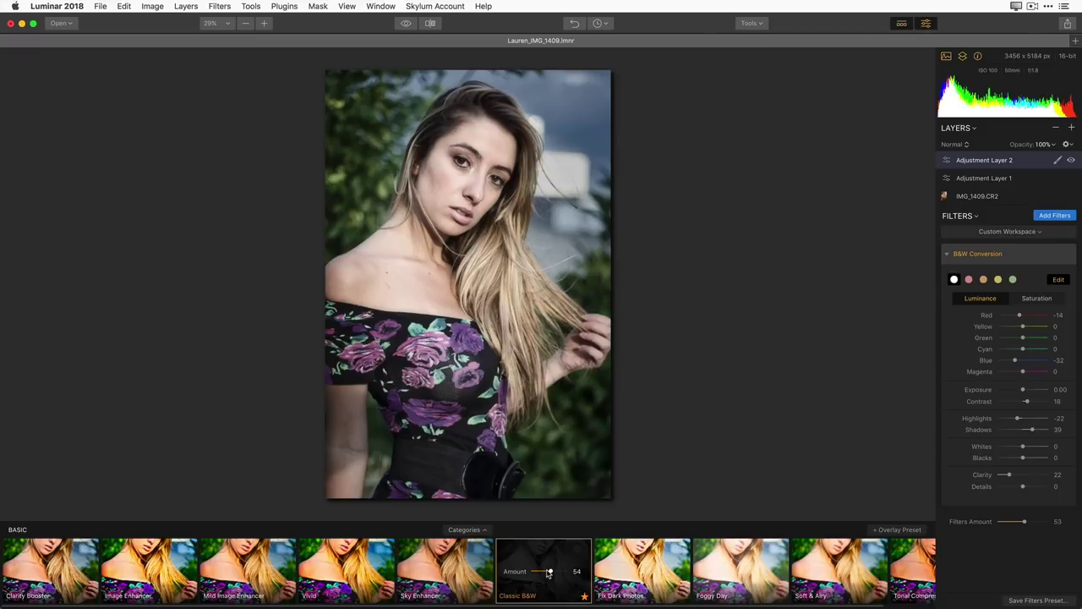
pyautogui.moveTo(549, 574); pyautogui.dragTo(568, 573)
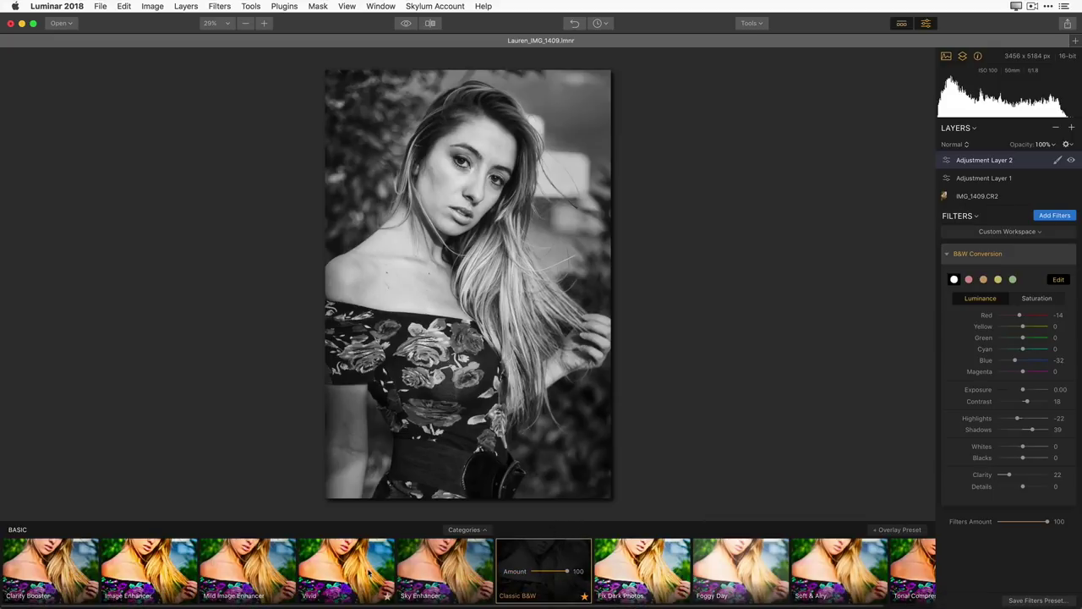
# Step: Apply the Vivid preset to the portrait and set Saturation in its Saturation / Vibrance filter to -27
pyautogui.click(350, 566)
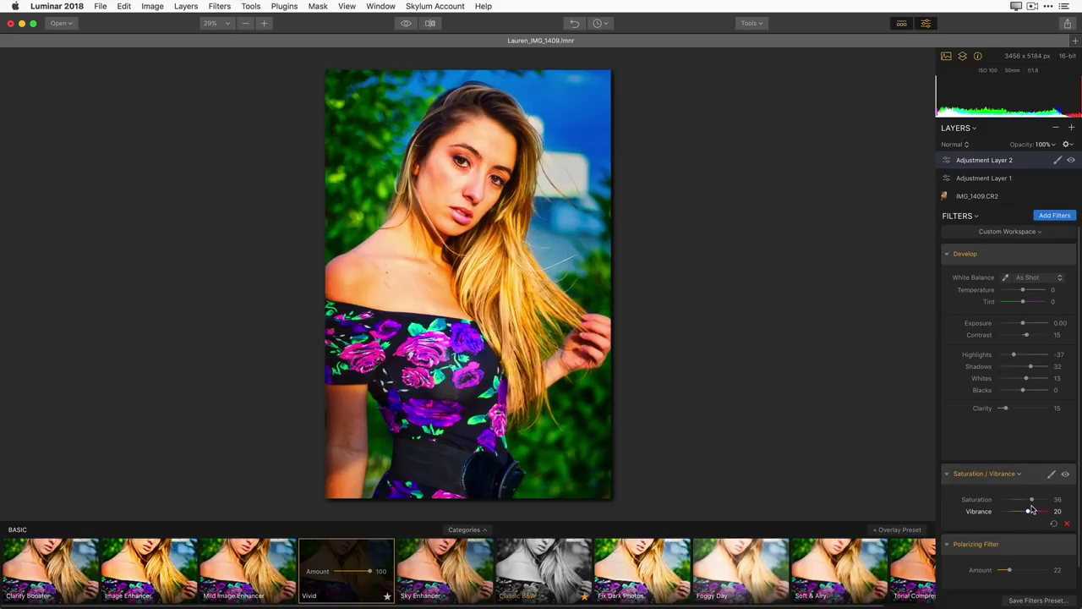
pyautogui.scroll(-2, 1031, 510)
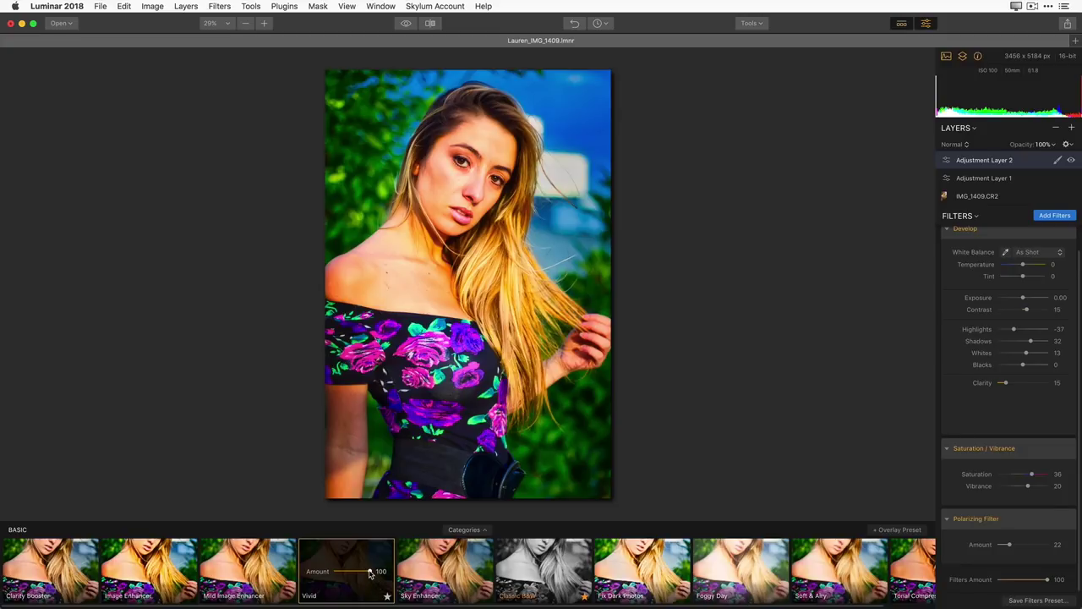
pyautogui.moveTo(370, 573)
pyautogui.mouseDown()
pyautogui.moveTo(351, 573)
pyautogui.moveTo(370, 575)
pyautogui.mouseUp()
pyautogui.moveTo(1021, 481); pyautogui.dragTo(1016, 478)
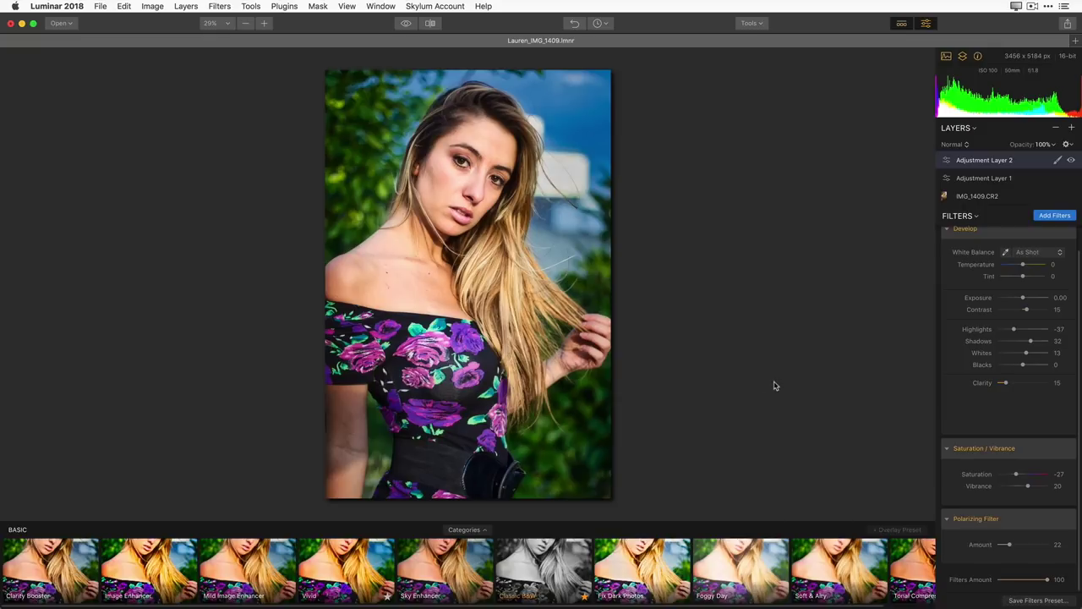
# Step: Close the portrait document without saving the changes and start Luminar 2018 again
pyautogui.click(11, 23)
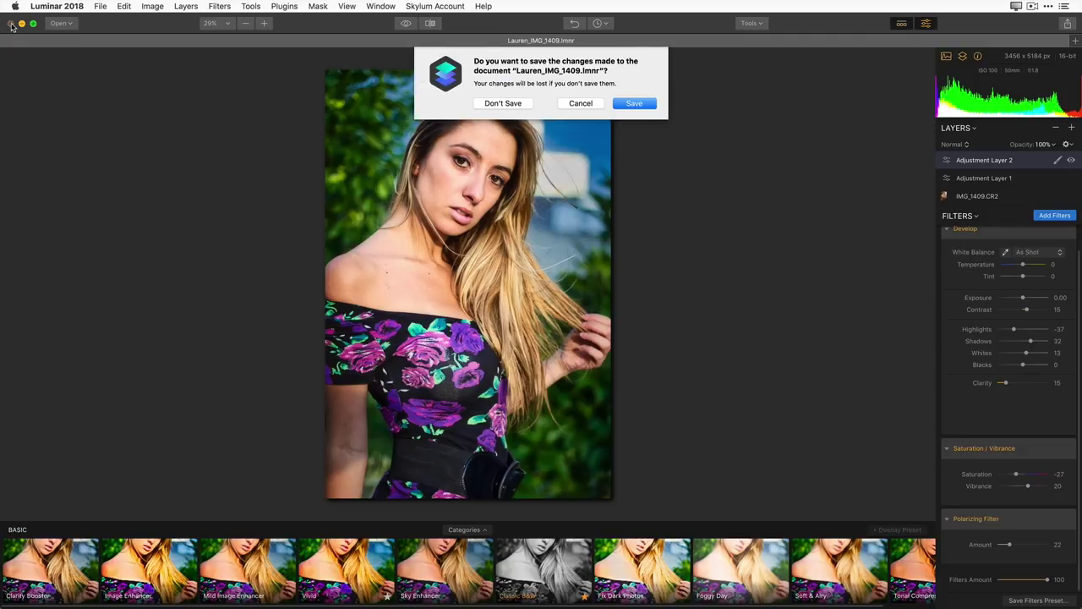
pyautogui.click(504, 103)
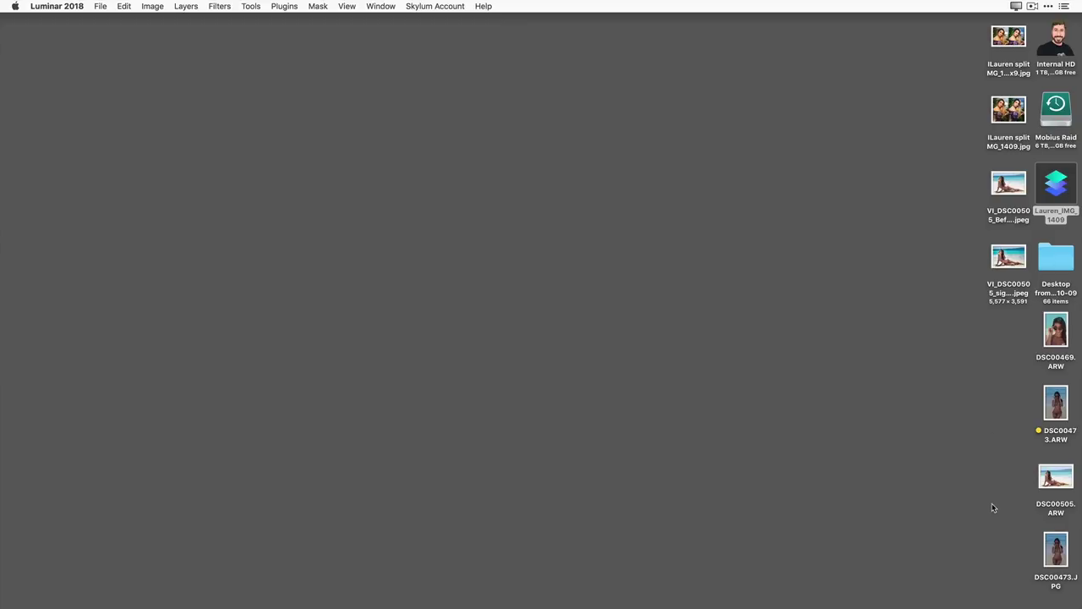
pyautogui.click(1058, 480)
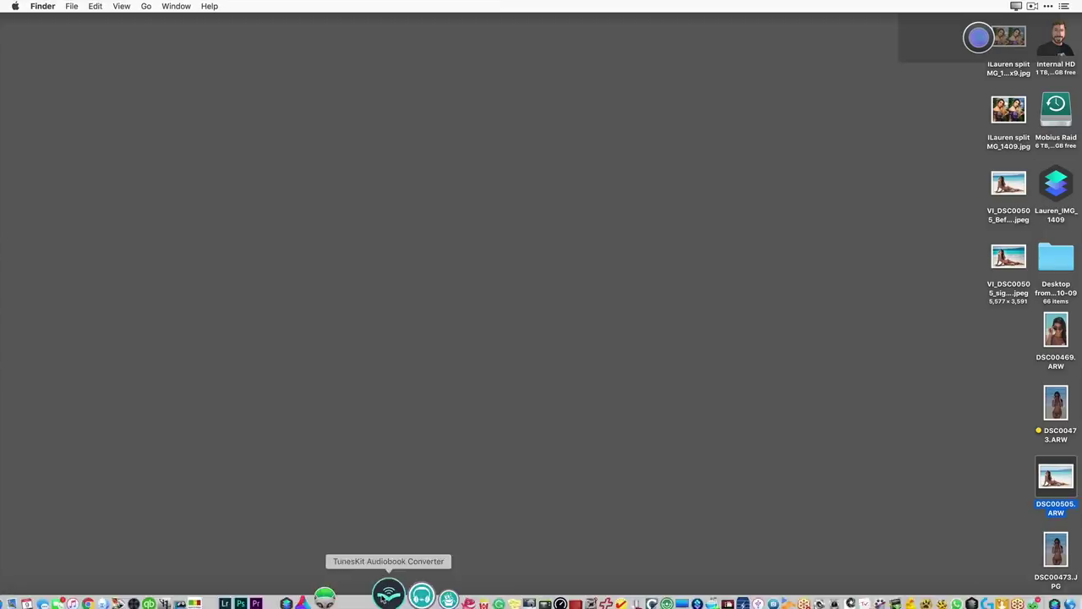
pyautogui.moveTo(307, 602)
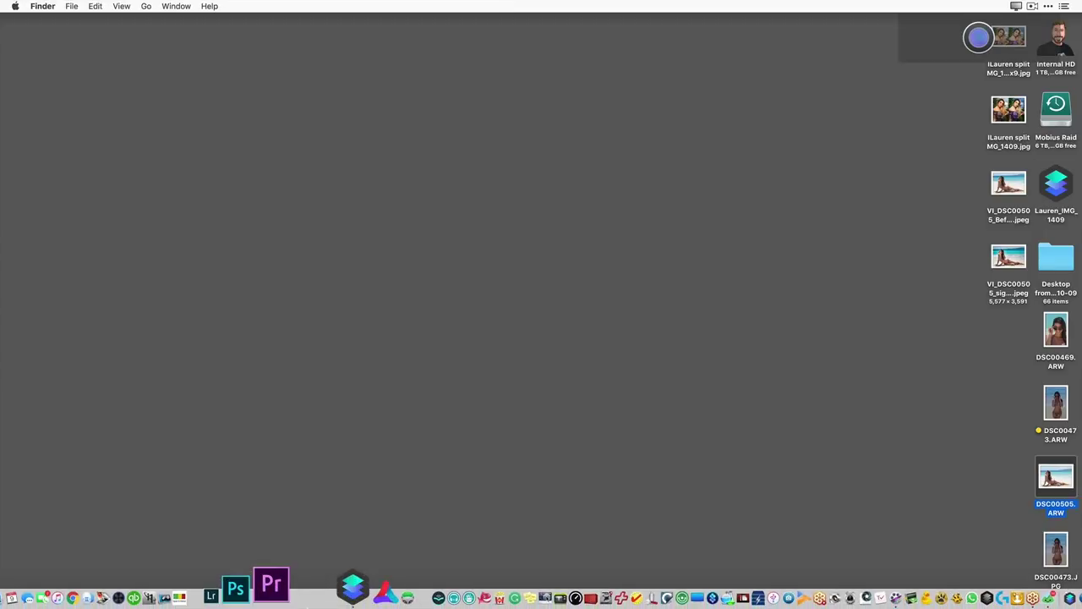
pyautogui.click(325, 600)
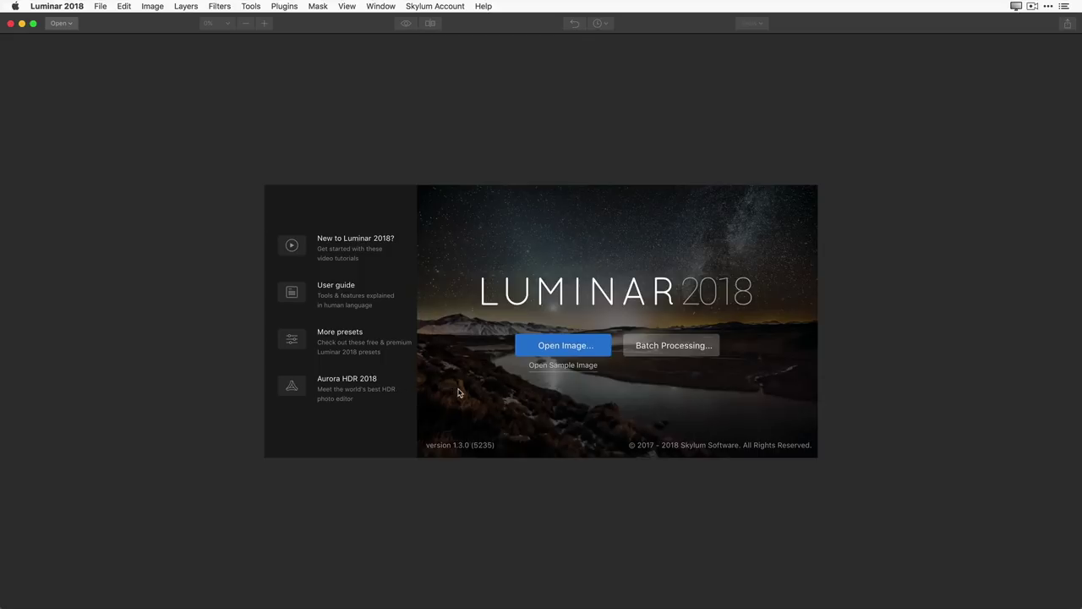
# Step: Open the beach photo DSC00505.ARW from the Desktop, browsing the files as thumbnails with the sidebar collapsed
pyautogui.click(577, 348)
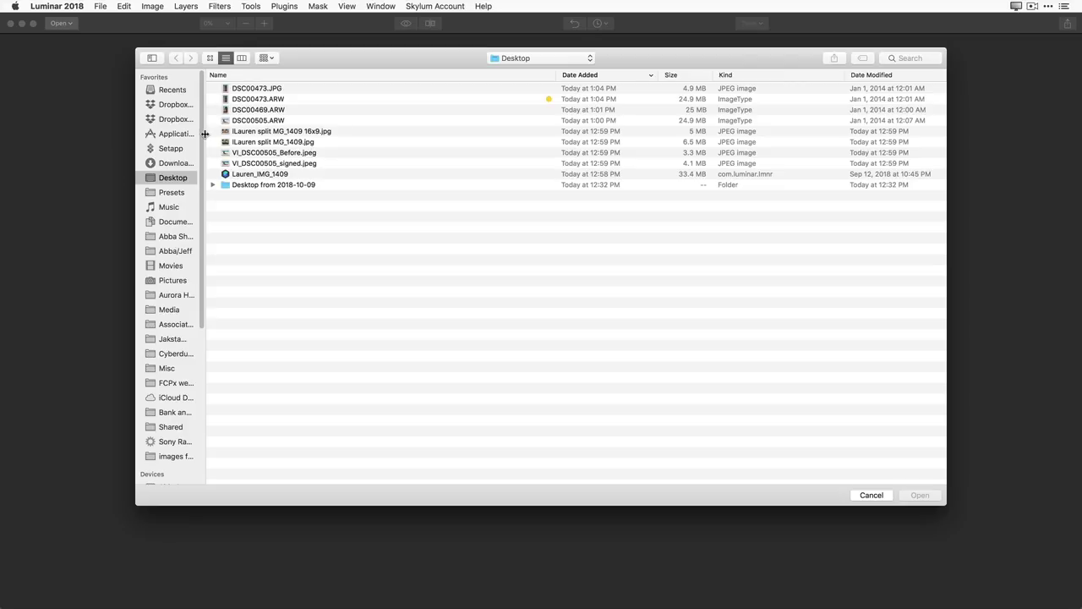
pyautogui.moveTo(204, 136); pyautogui.dragTo(143, 133)
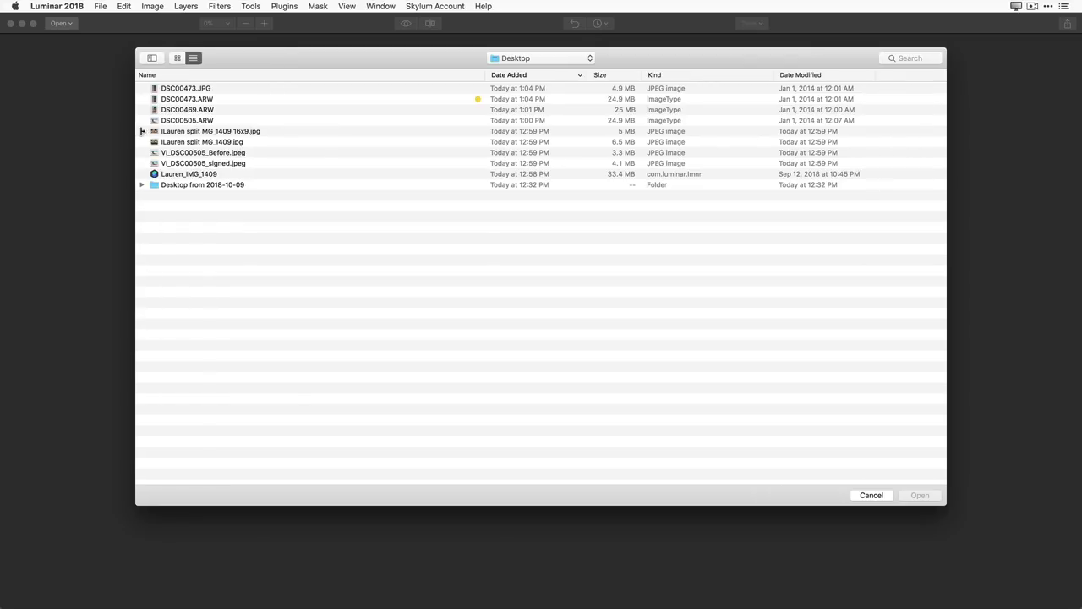
pyautogui.click(176, 58)
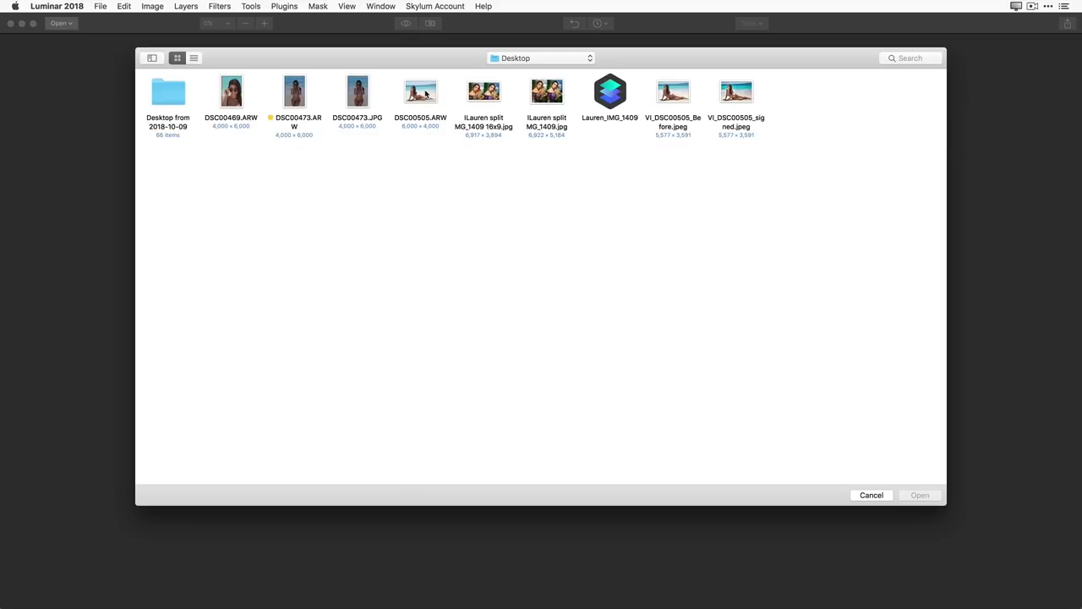
pyautogui.click(426, 94)
pyautogui.click(929, 497)
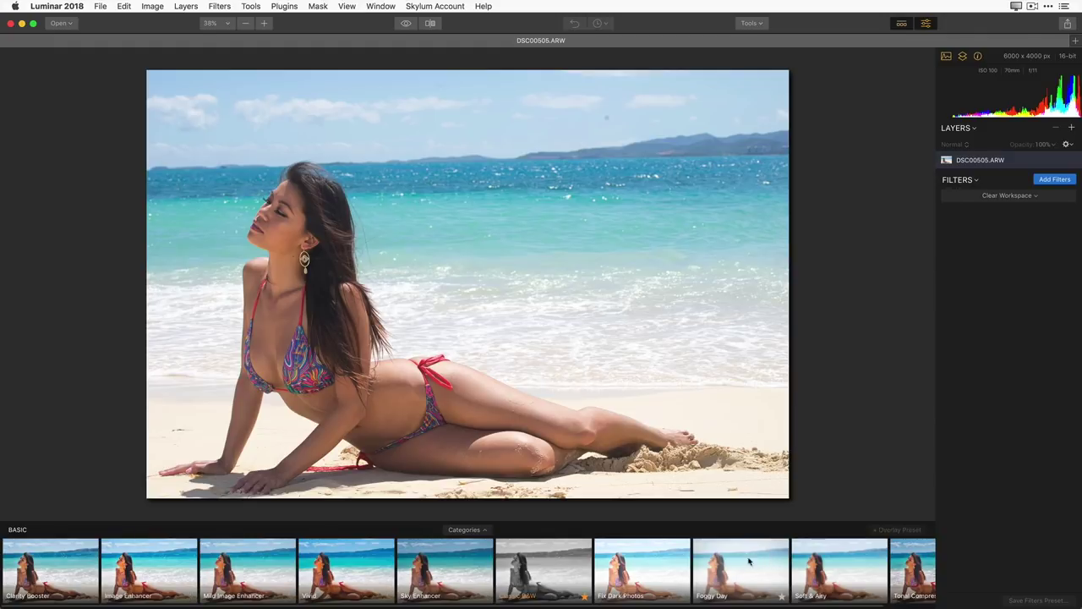
# Step: Apply the Clarity Booster preset to the beach photo and compare it once with the original
pyautogui.click(73, 575)
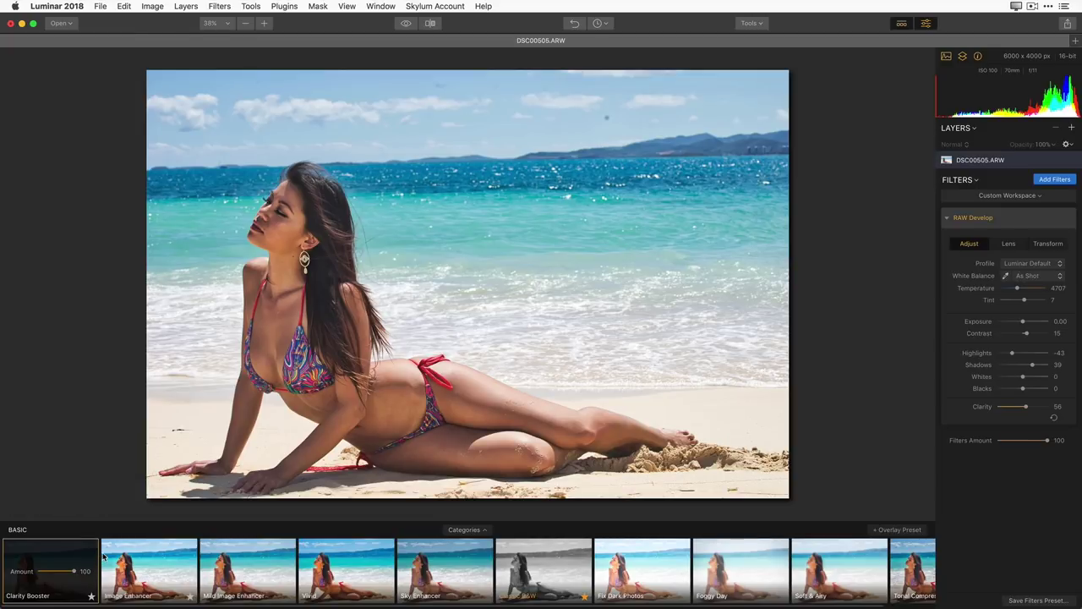
pyautogui.click(407, 24)
pyautogui.click(406, 24)
# Step: Try the Image Enhancer, Mild Image Enhancer, Vivid, Sky Enhancer and Classic B&W presets one after another on the beach photo
pyautogui.click(156, 579)
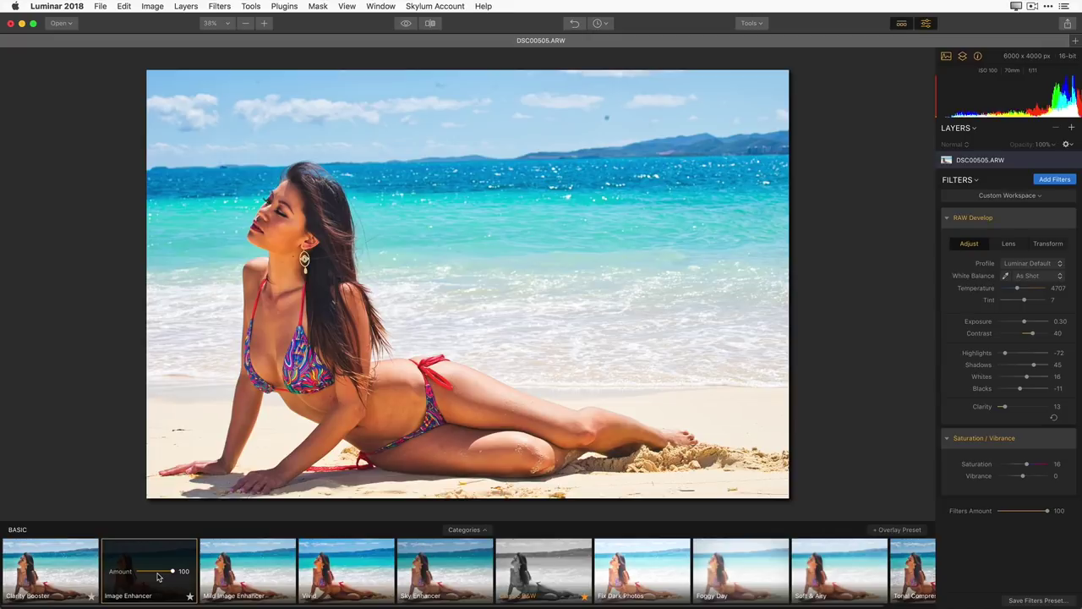
pyautogui.press('Right')
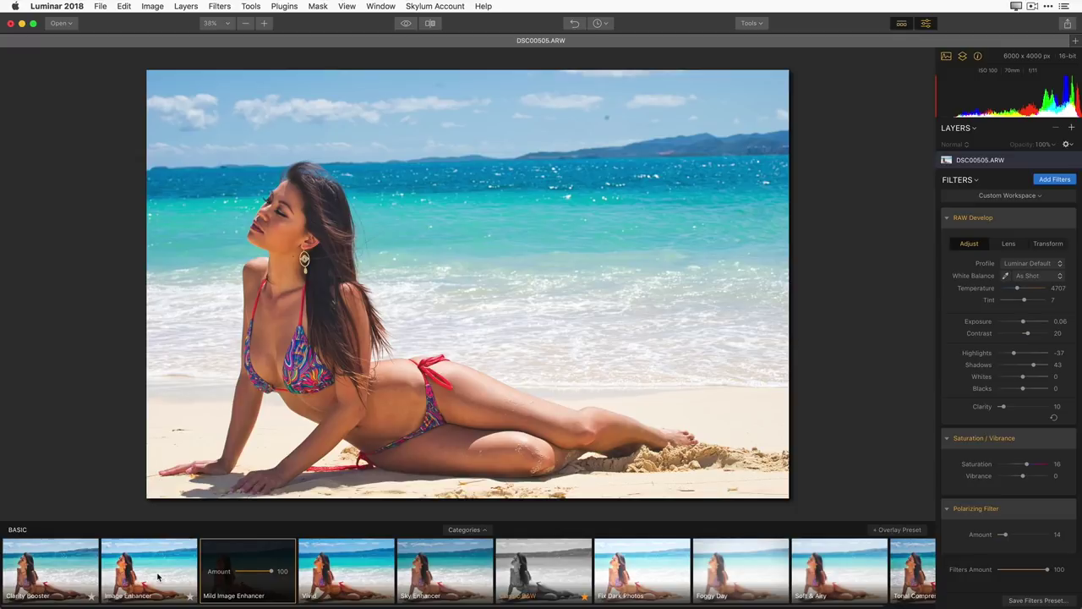
pyautogui.press('Right')
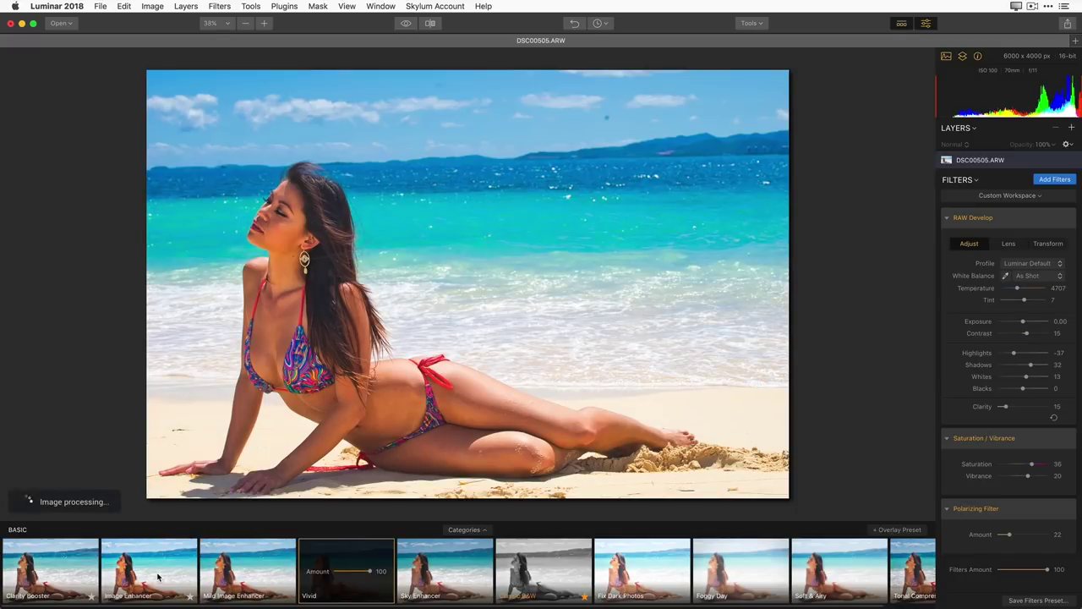
pyautogui.press('Right')
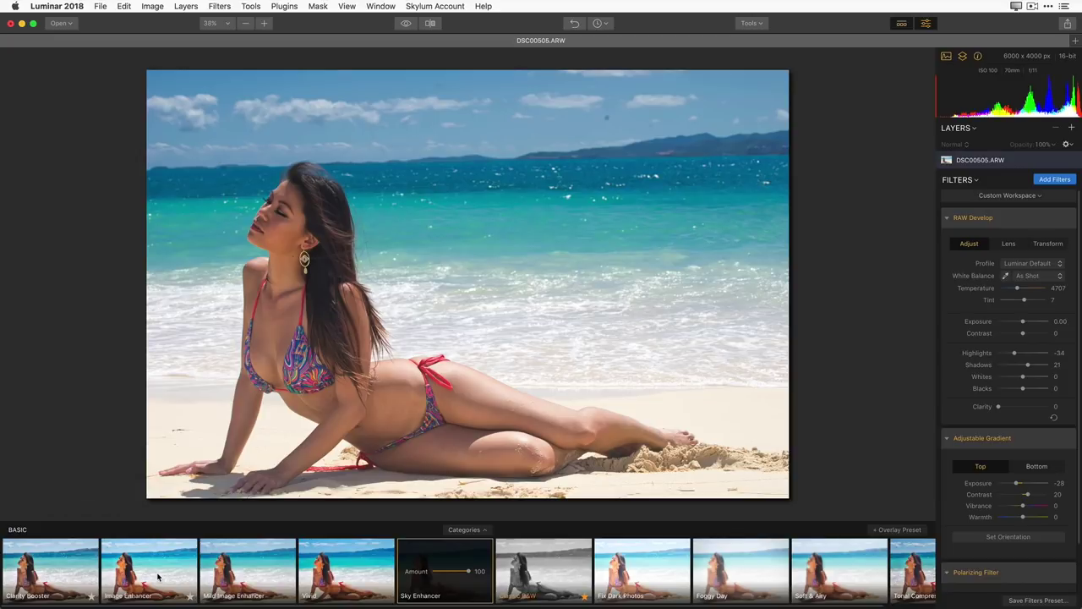
pyautogui.press('Right')
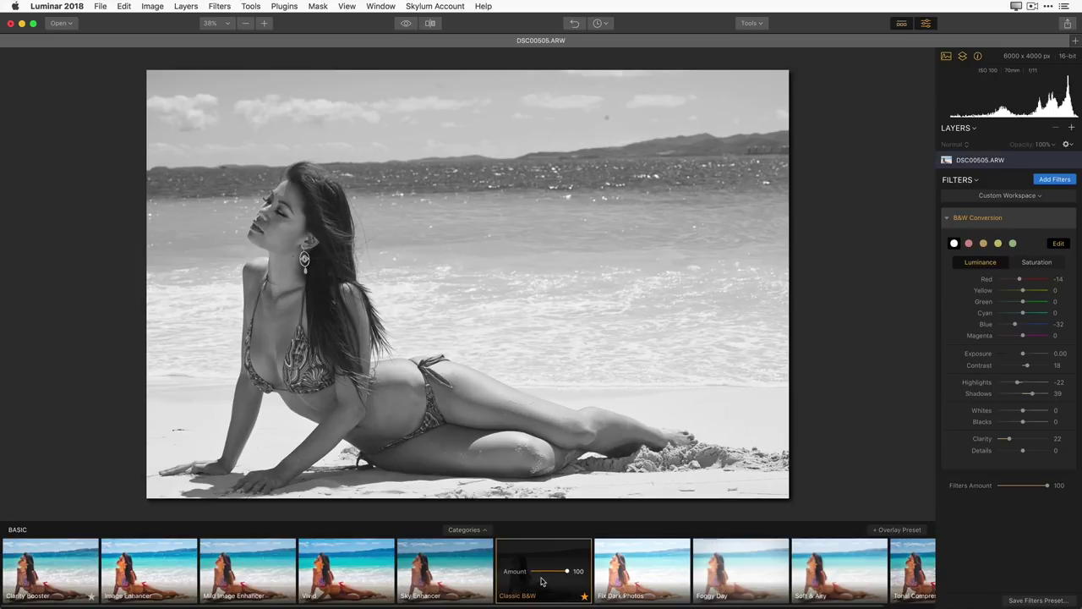
# Step: Lower the Classic B&W amount to 48, restore it to 100, and try the Fix Dark Photos preset instead
pyautogui.moveTo(568, 576); pyautogui.dragTo(548, 575)
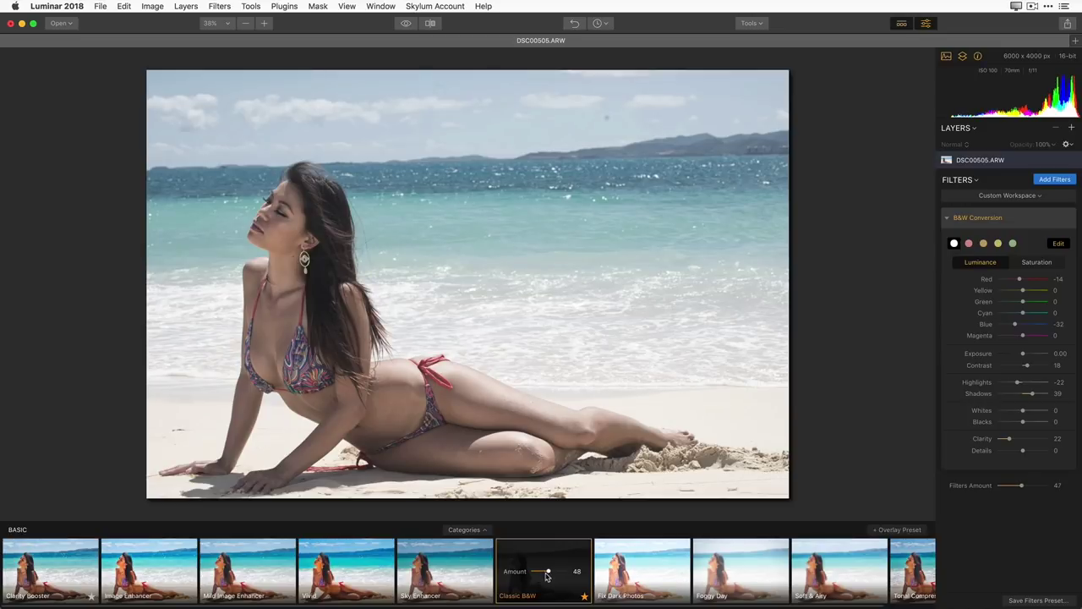
pyautogui.moveTo(566, 596)
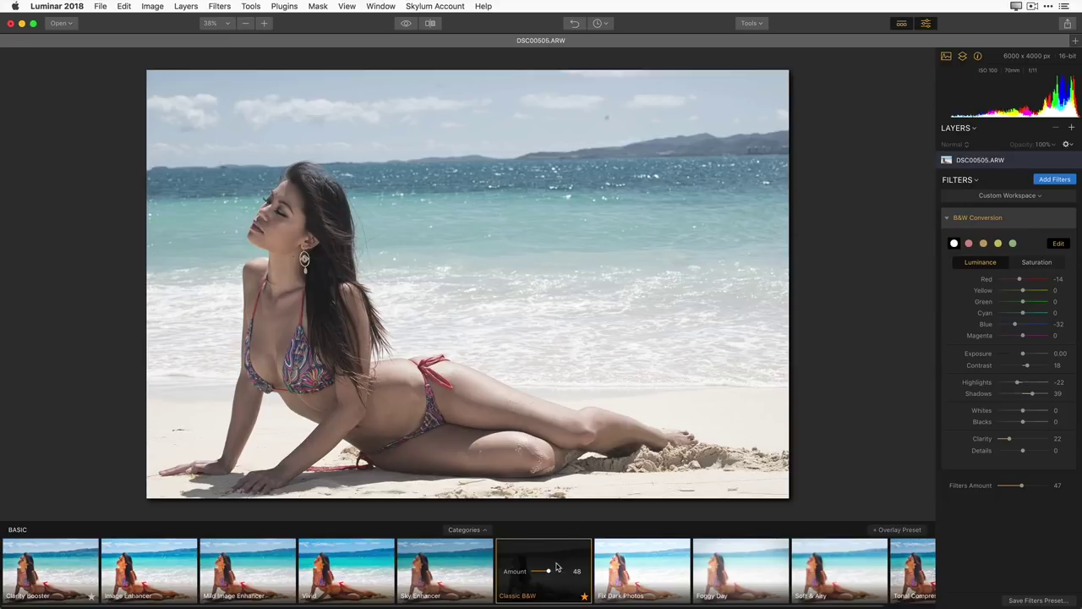
pyautogui.moveTo(550, 573); pyautogui.dragTo(584, 576)
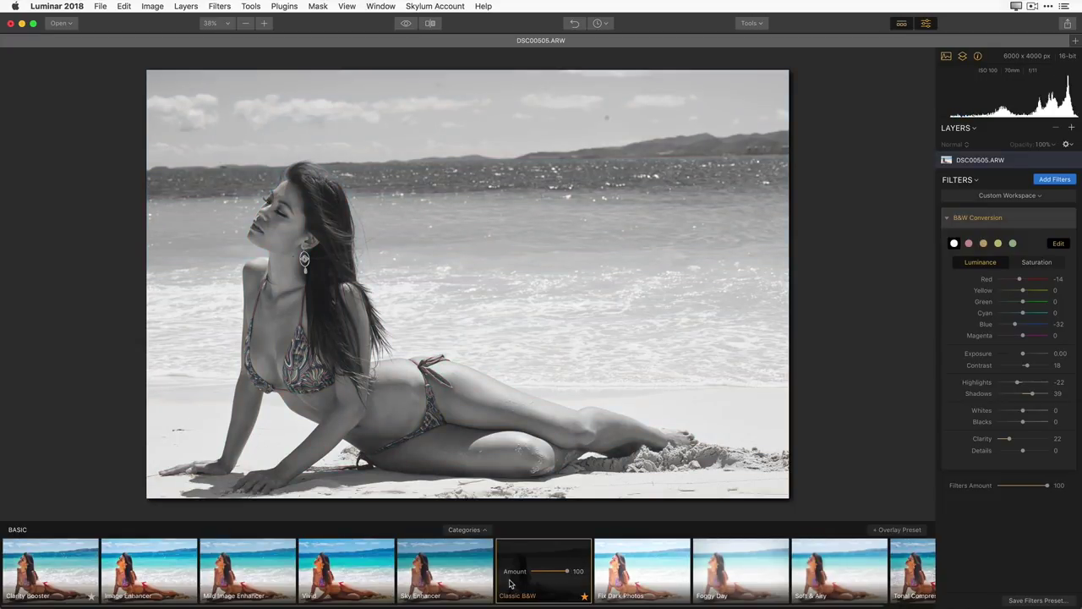
pyautogui.click(632, 575)
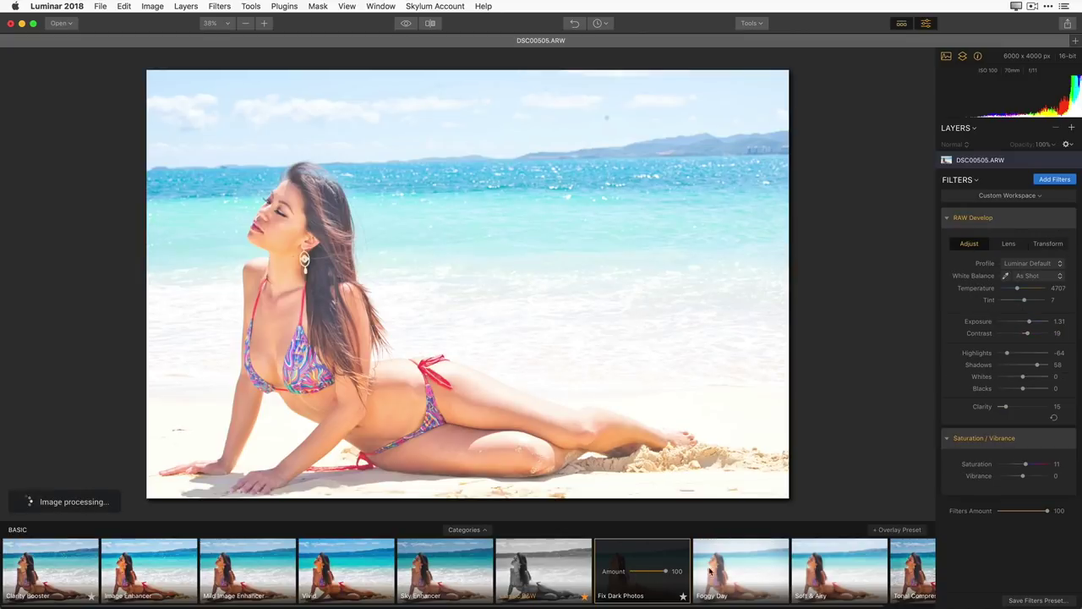
# Step: Apply the Soft & Airy preset and set its Image Radiance amount first to 21, then to 65
pyautogui.click(823, 575)
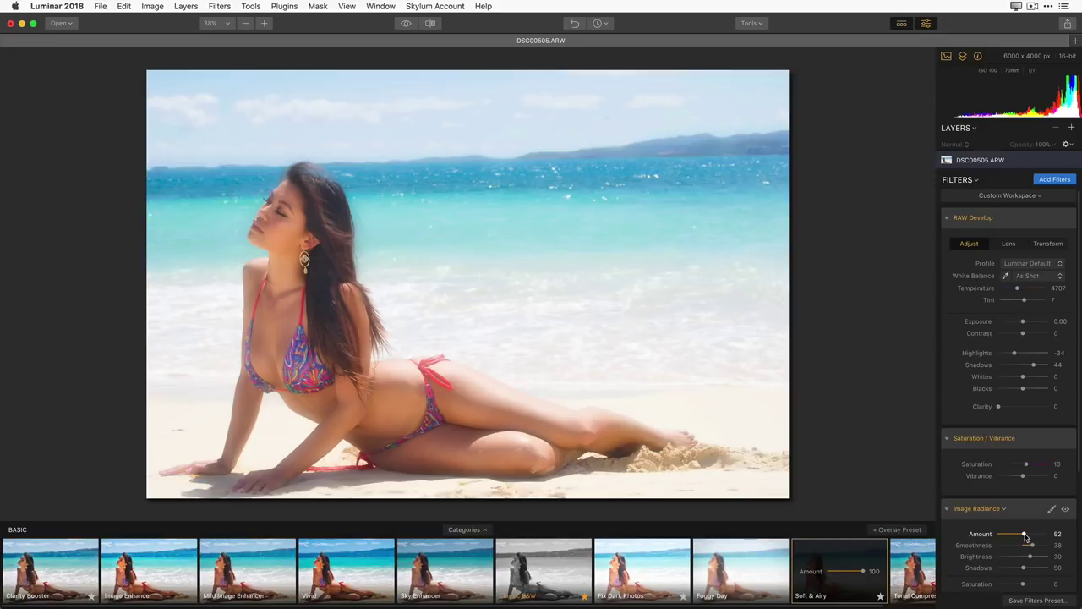
pyautogui.moveTo(1025, 537)
pyautogui.mouseDown()
pyautogui.moveTo(993, 537)
pyautogui.moveTo(1012, 535)
pyautogui.mouseUp()
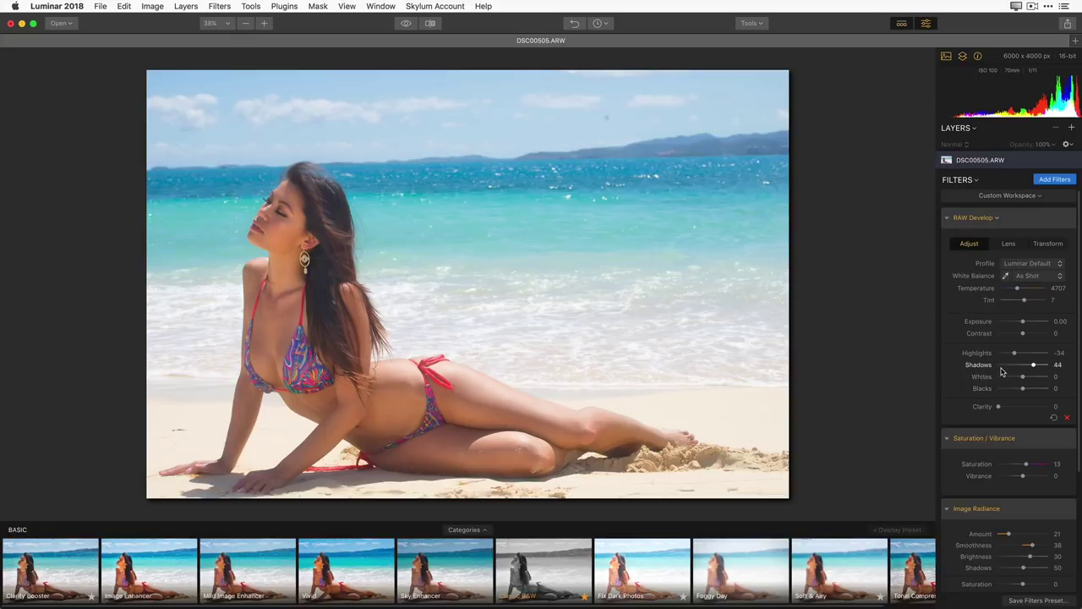
pyautogui.click(1032, 535)
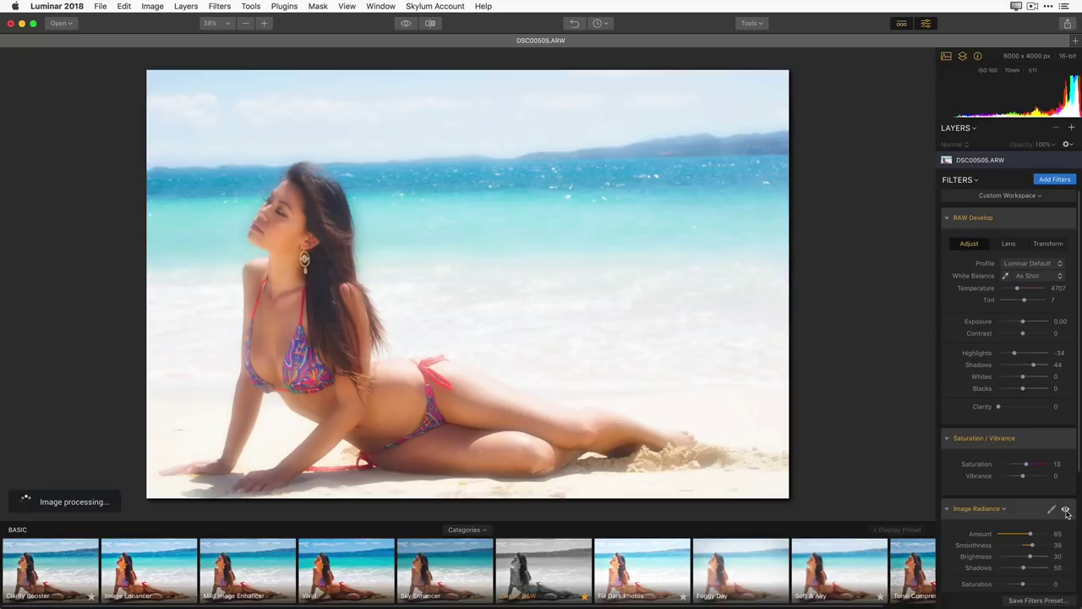
# Step: Toggle the Image Radiance filter off and on to judge its effect, and review the preset's remaining filters
pyautogui.click(1066, 510)
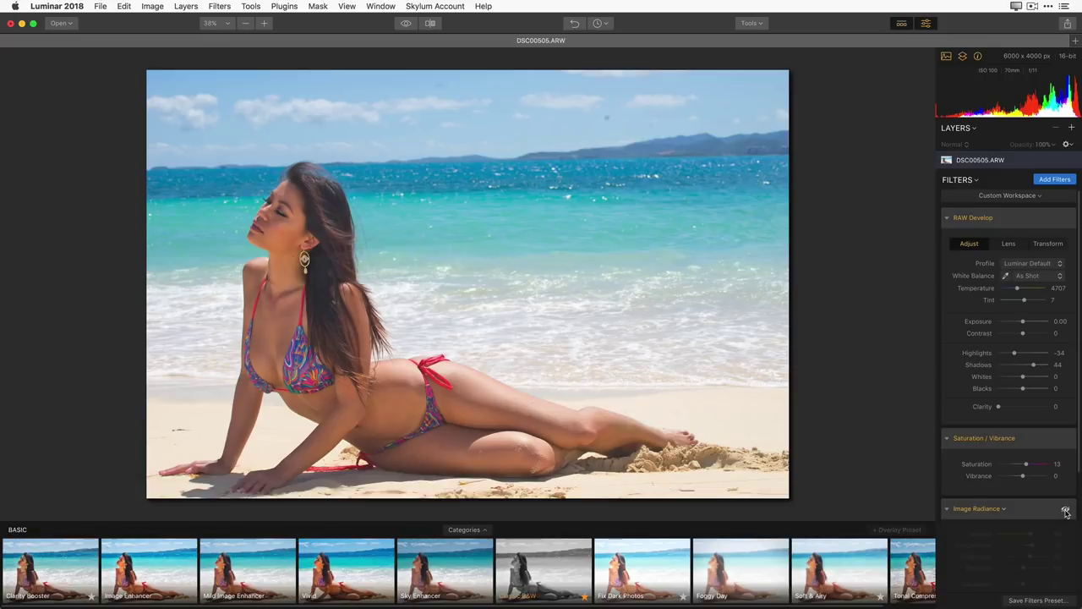
pyautogui.click(1065, 512)
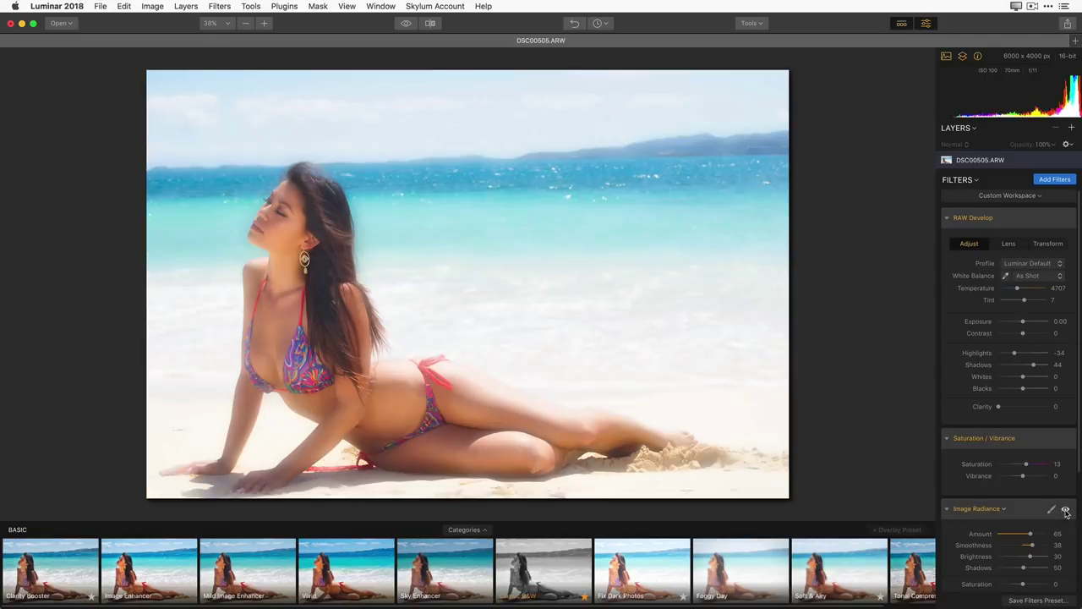
pyautogui.scroll(-3, 1045, 506)
pyautogui.scroll(-2, 1046, 506)
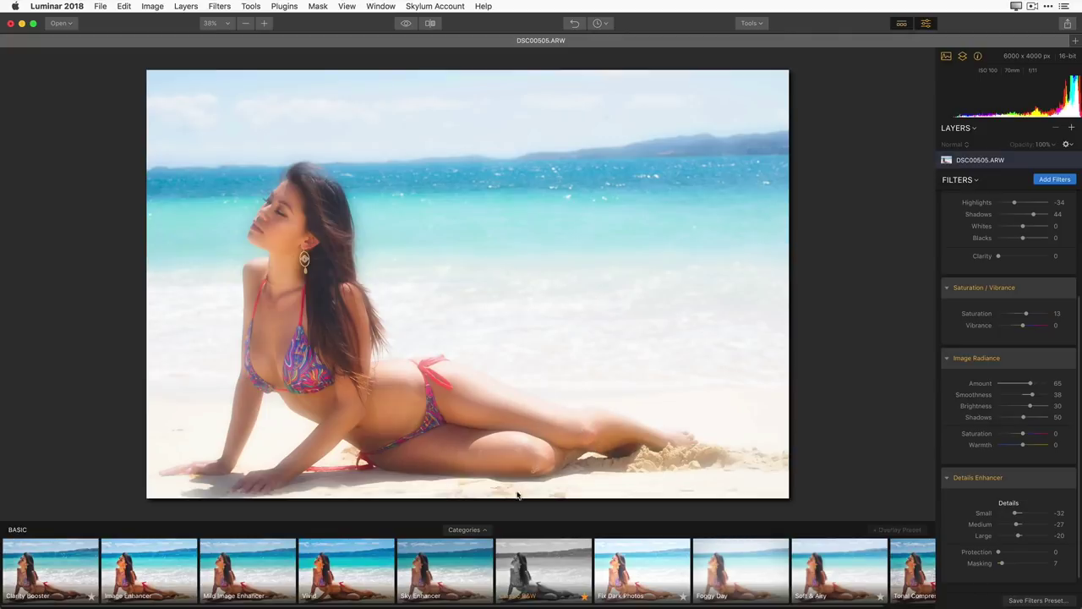
# Step: Switch the displayed presets from the Basic to the Portrait category
pyautogui.click(484, 531)
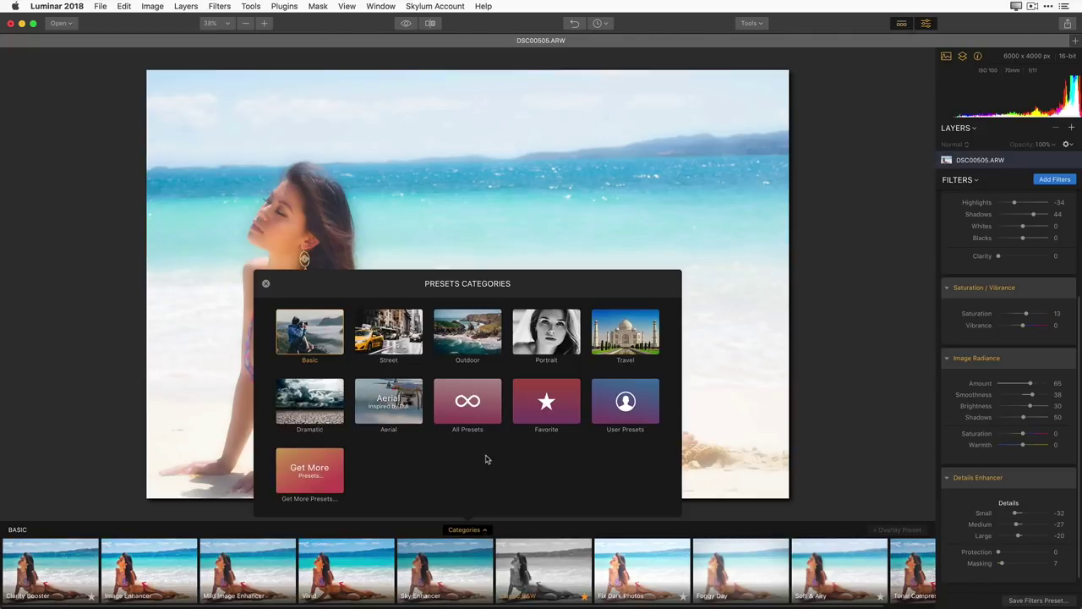
pyautogui.click(535, 338)
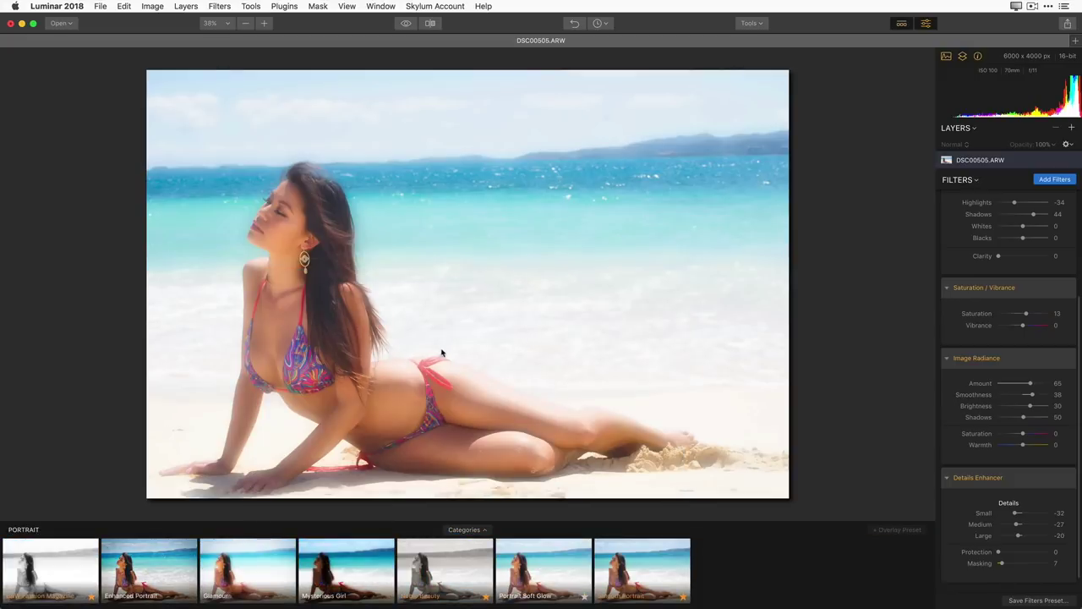
# Step: Apply the Smooth Portrait preset with RAW Develop Highlights set to -58, and review the available export and sharing destinations
pyautogui.click(648, 572)
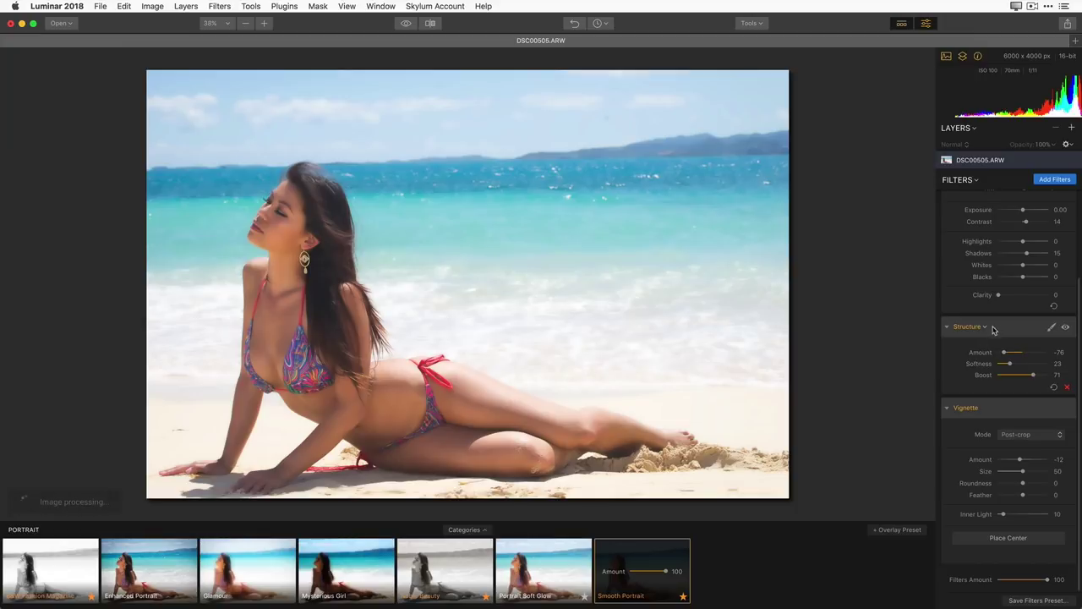
pyautogui.moveTo(1015, 245); pyautogui.dragTo(1009, 245)
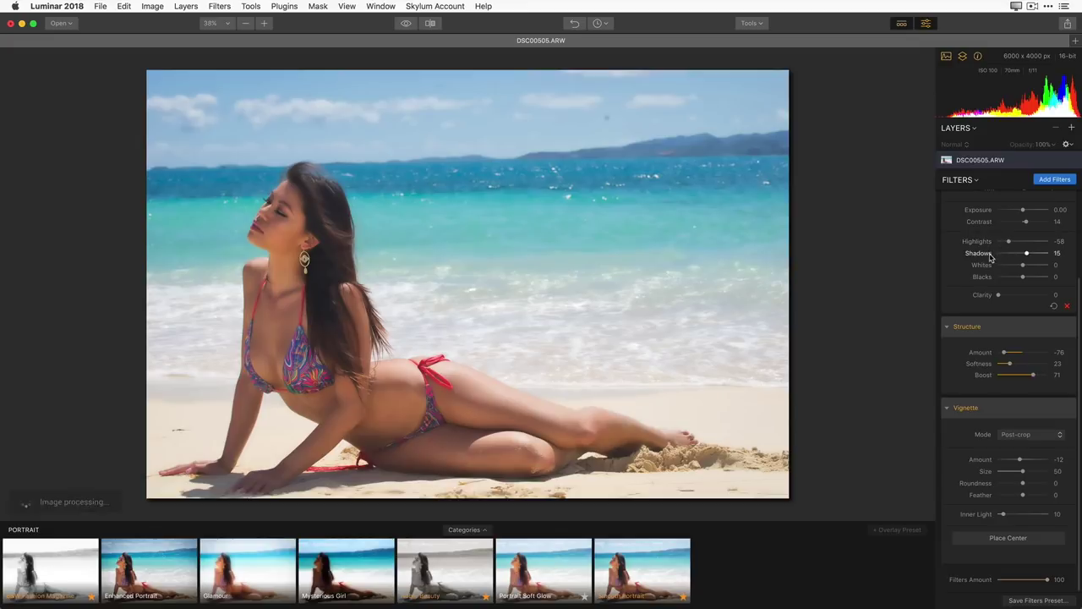
pyautogui.click(1066, 25)
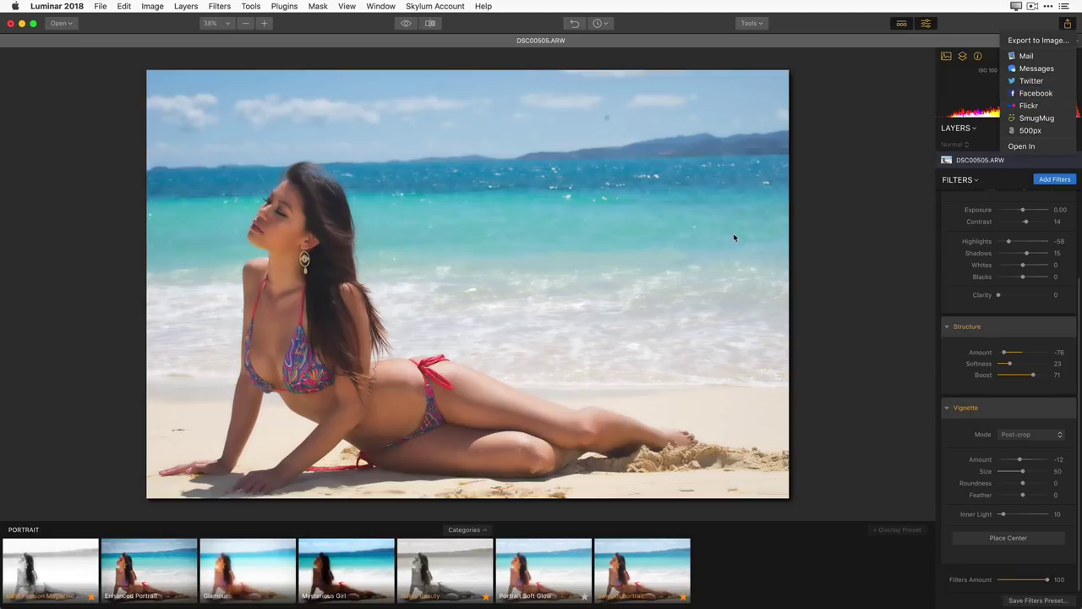
pyautogui.click(837, 341)
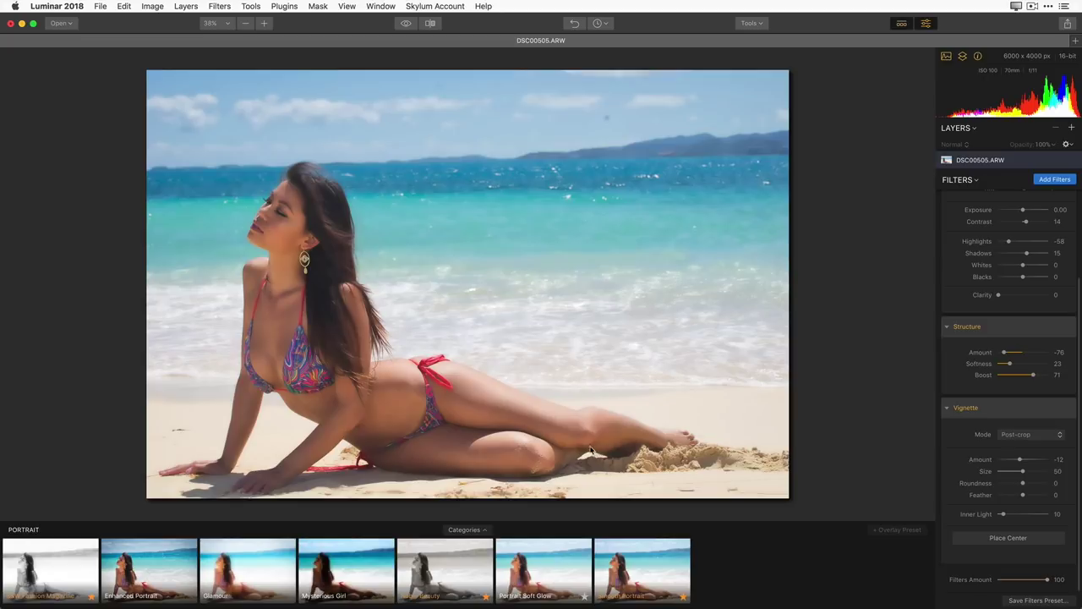
# Step: Review the edit history and revert the photo to its Original state
pyautogui.click(607, 27)
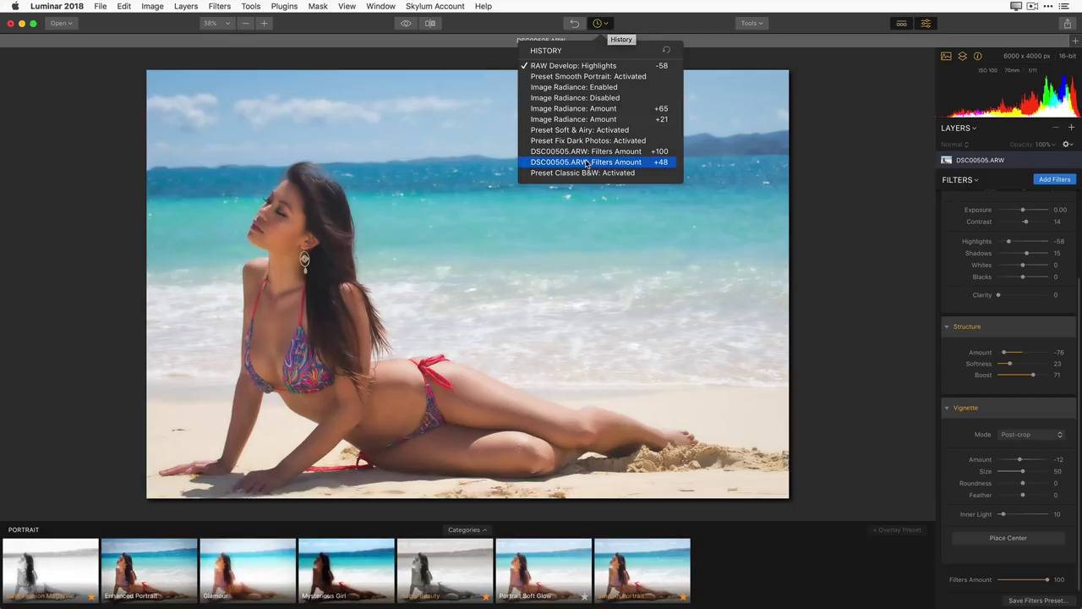
pyautogui.scroll(-3, 605, 160)
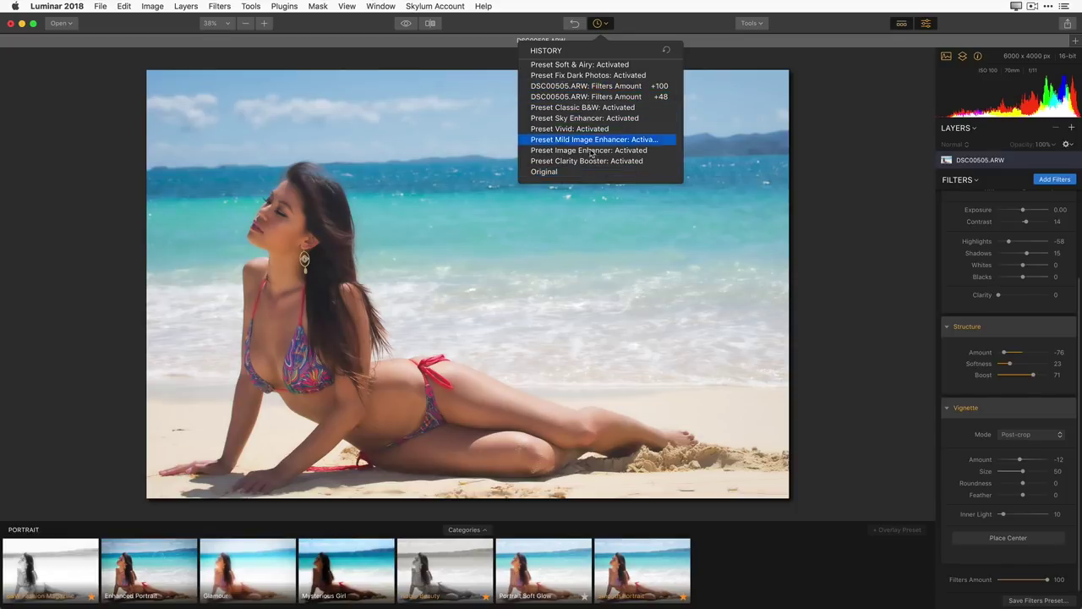
pyautogui.click(589, 176)
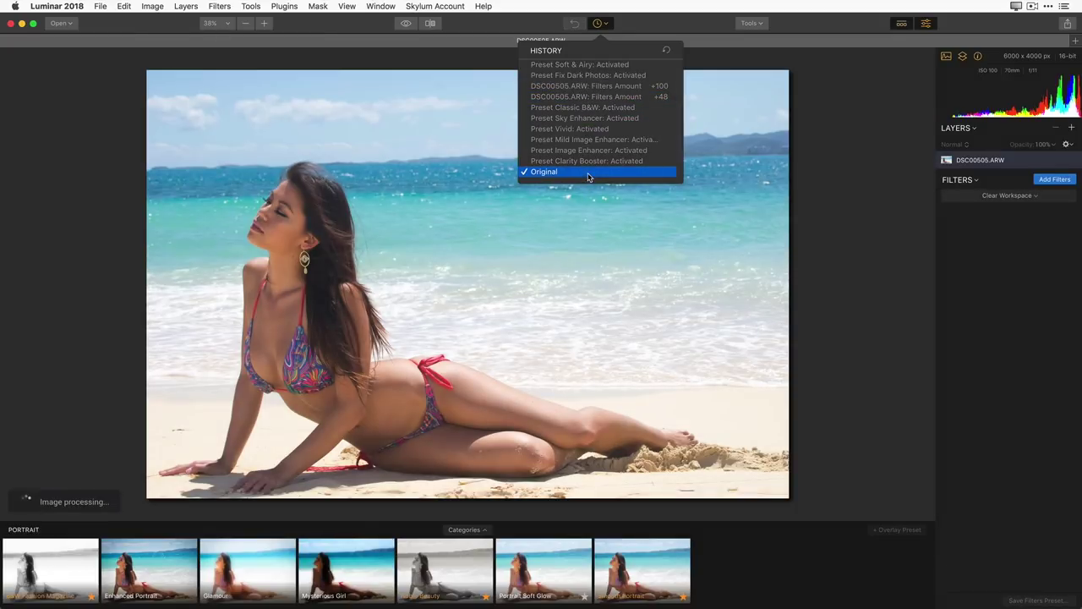
pyautogui.click(821, 311)
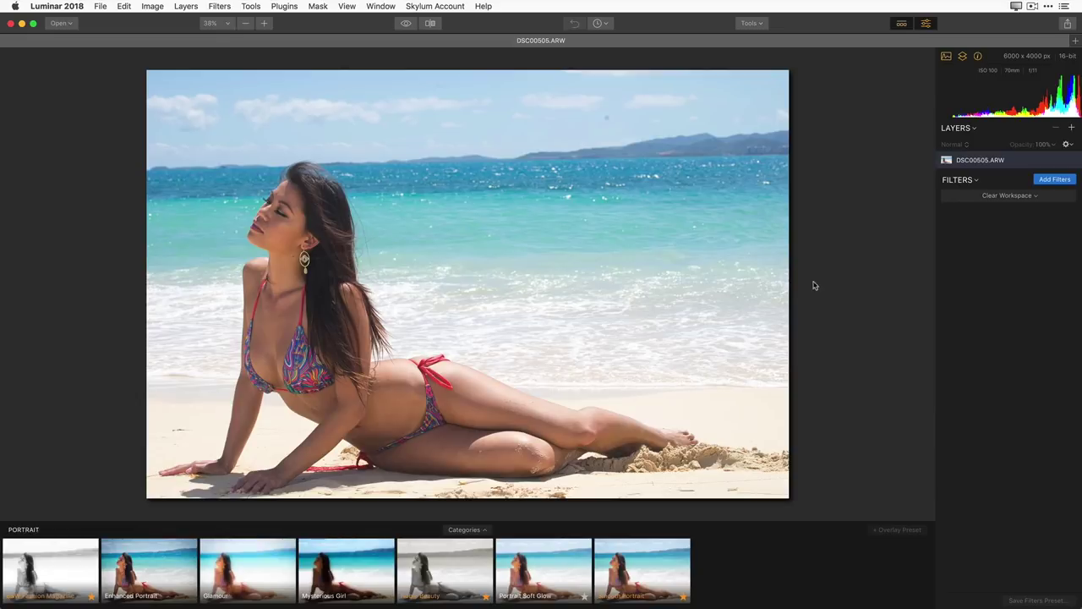
# Step: Open the beach photo in the Crop tool and toggle the aspect ratio lock on and off
pyautogui.click(761, 25)
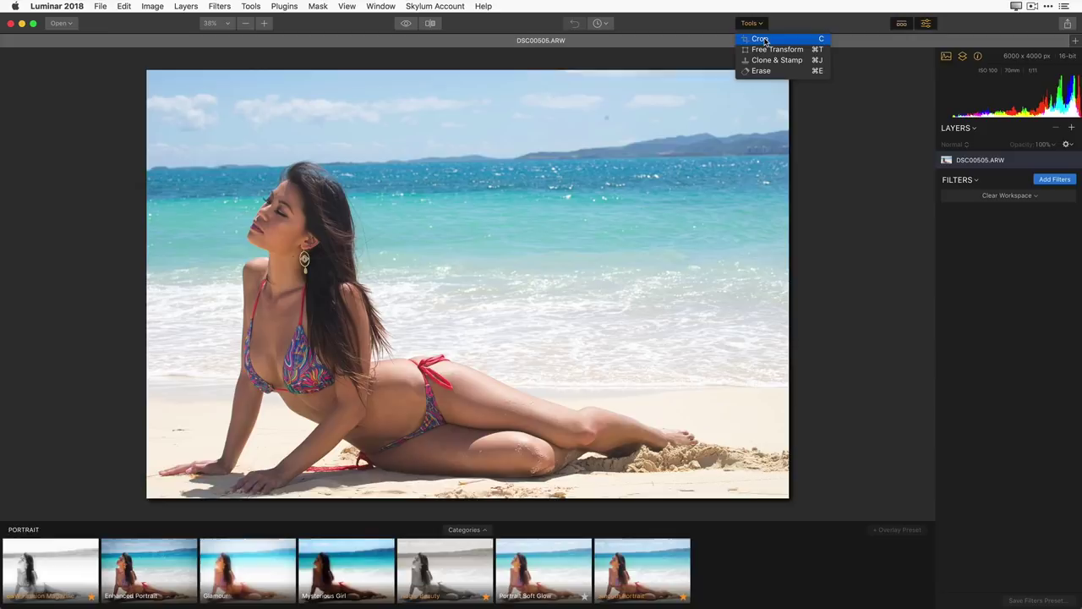
pyautogui.click(765, 39)
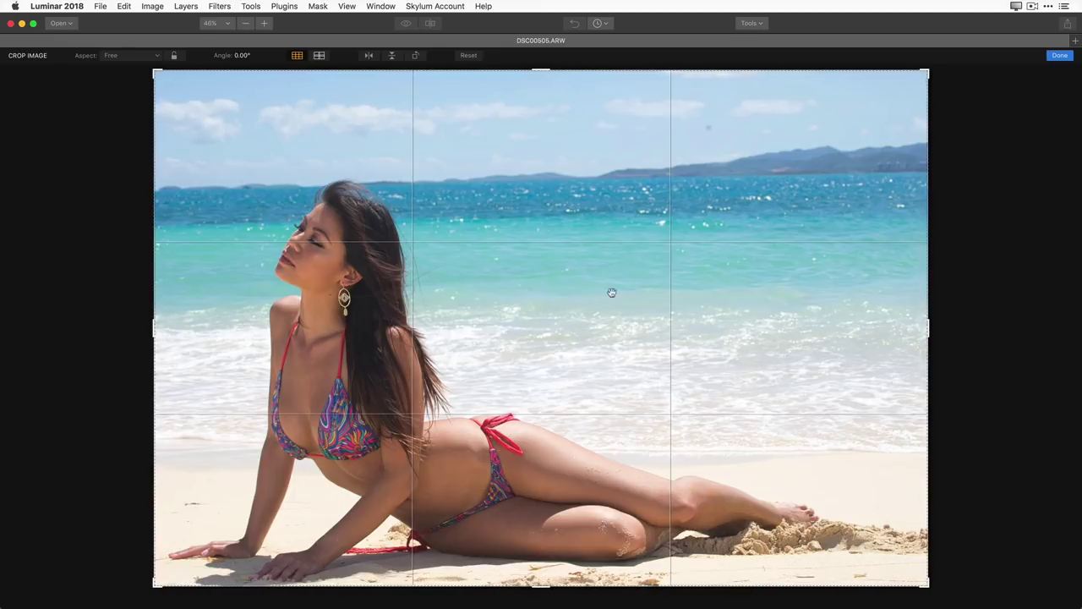
pyautogui.moveTo(933, 73); pyautogui.dragTo(935, 42)
pyautogui.click(174, 57)
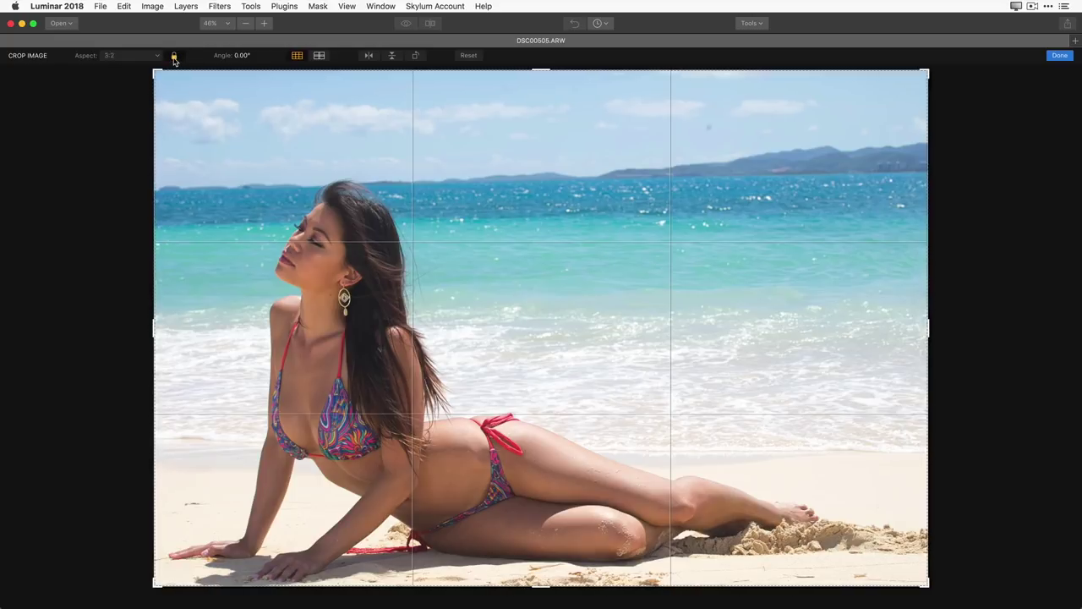
pyautogui.click(174, 56)
# Step: Set the crop aspect ratio to 1:1 (Square) and shift the photo until the woman's face and both hands lie inside the frame
pyautogui.click(131, 57)
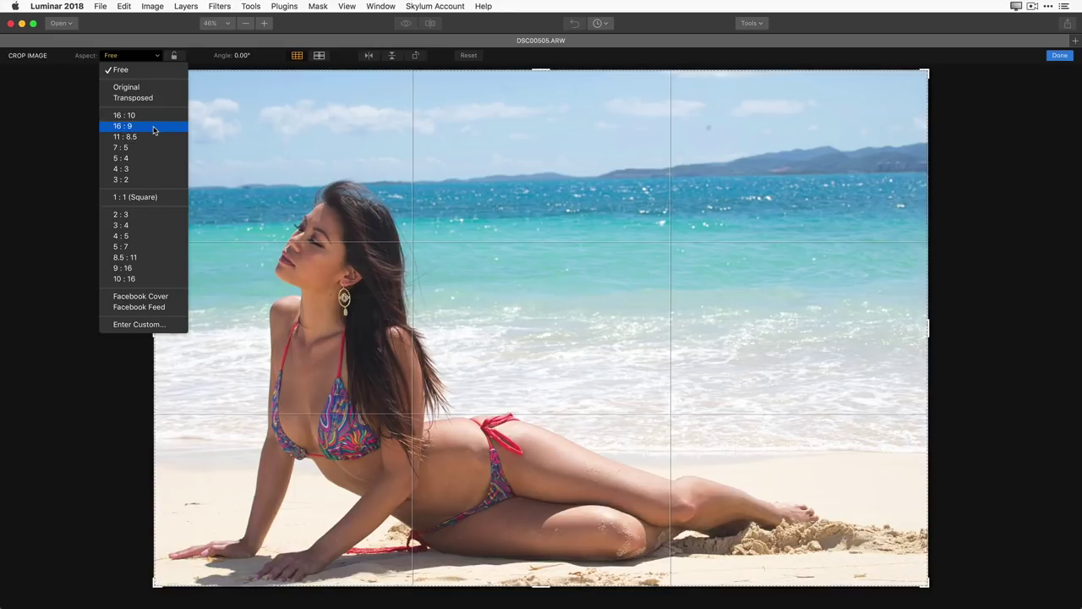
pyautogui.click(141, 197)
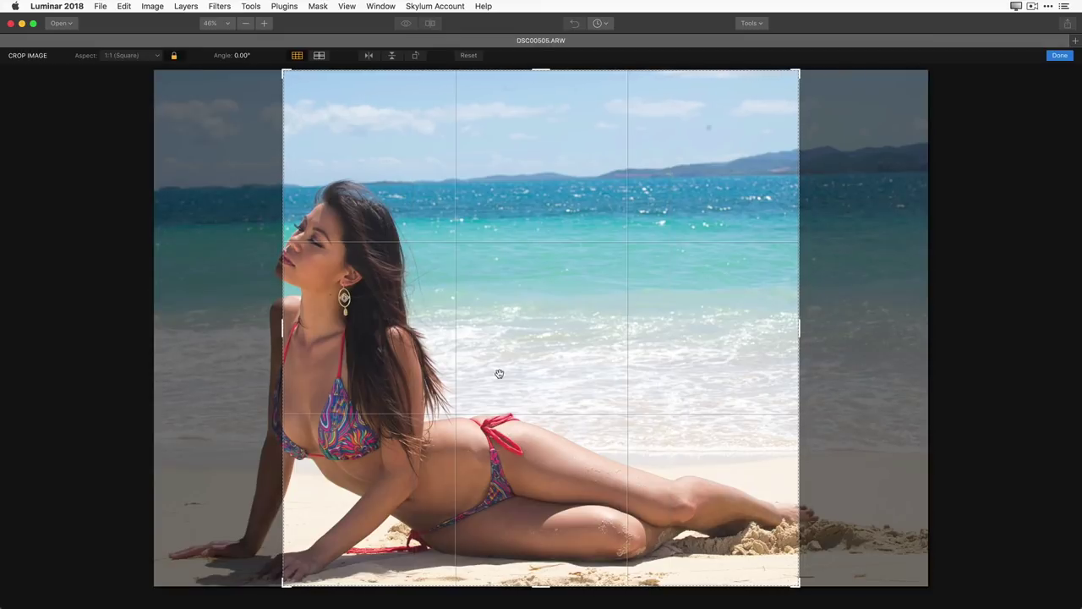
pyautogui.moveTo(481, 364); pyautogui.dragTo(612, 358)
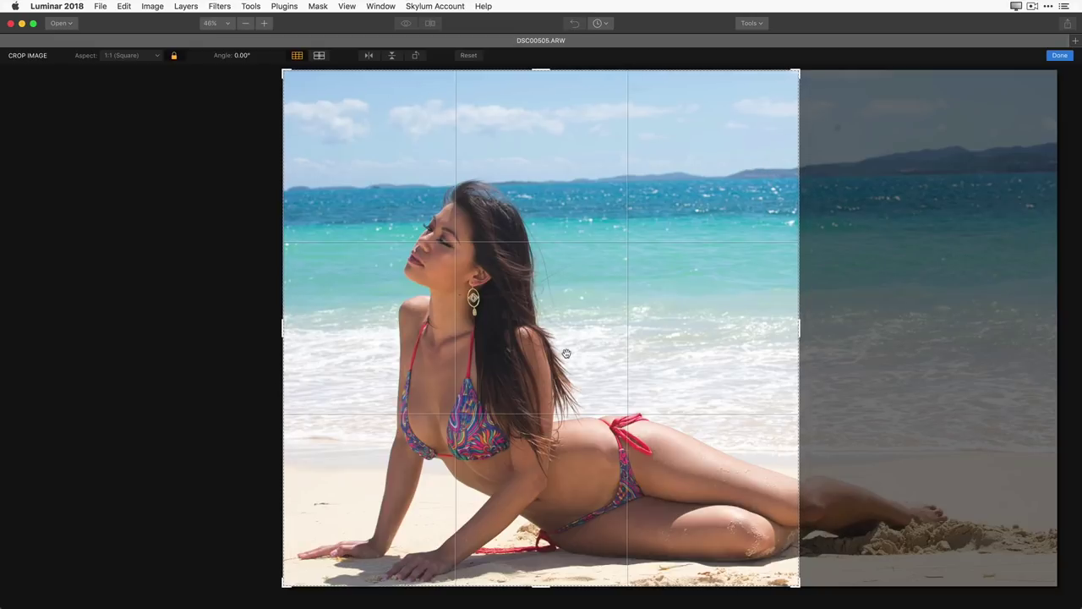
pyautogui.moveTo(742, 169); pyautogui.dragTo(711, 171)
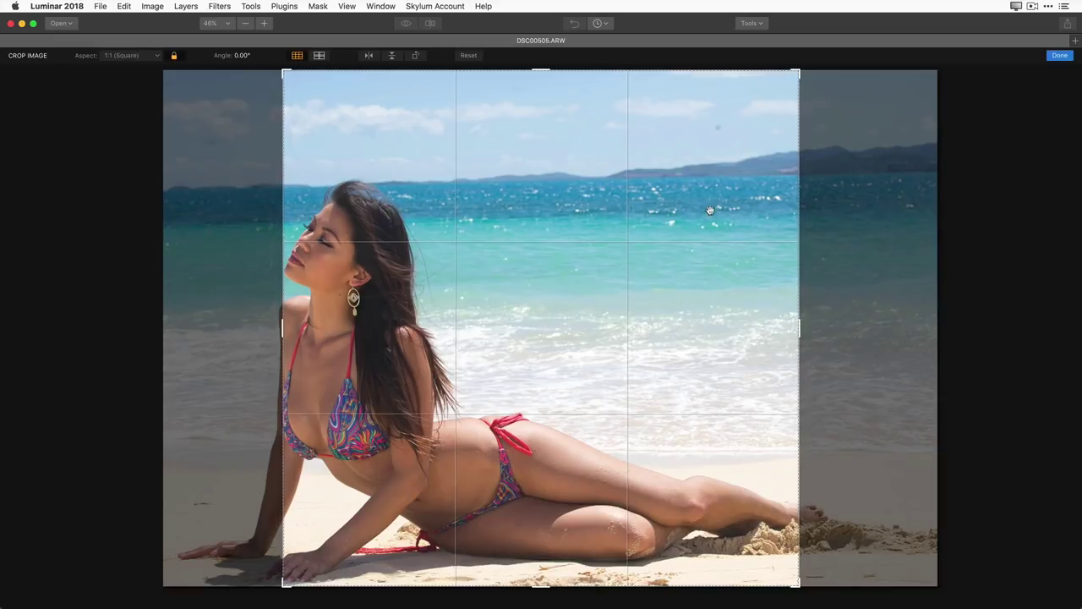
pyautogui.moveTo(683, 280); pyautogui.dragTo(804, 268)
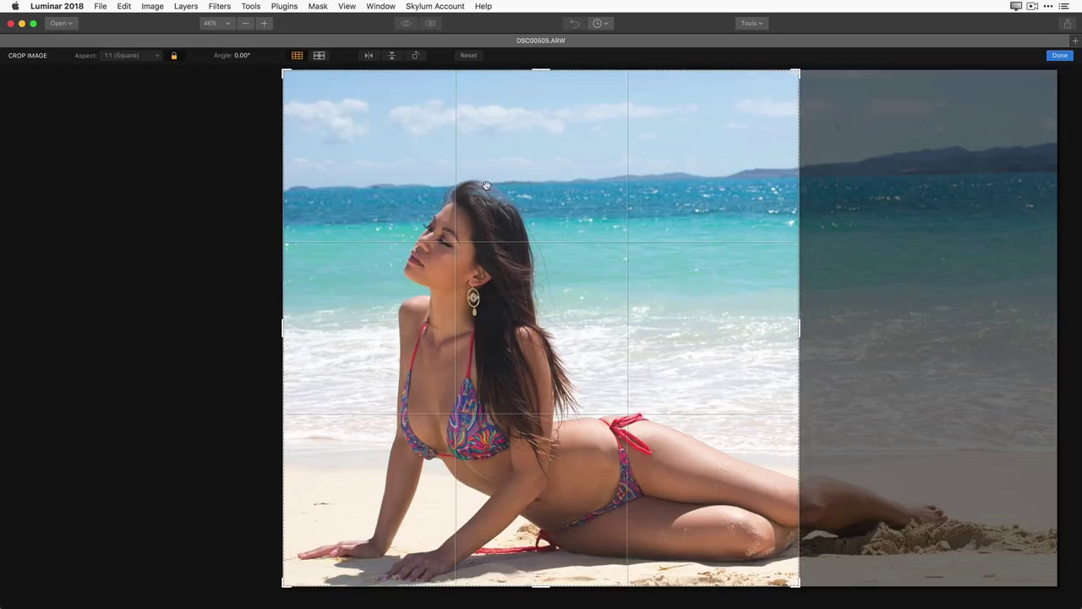
# Step: Reset the crop with a Free aspect ratio, trim the photo's right side to about 5411 x 4000 px, and apply it
pyautogui.click(131, 55)
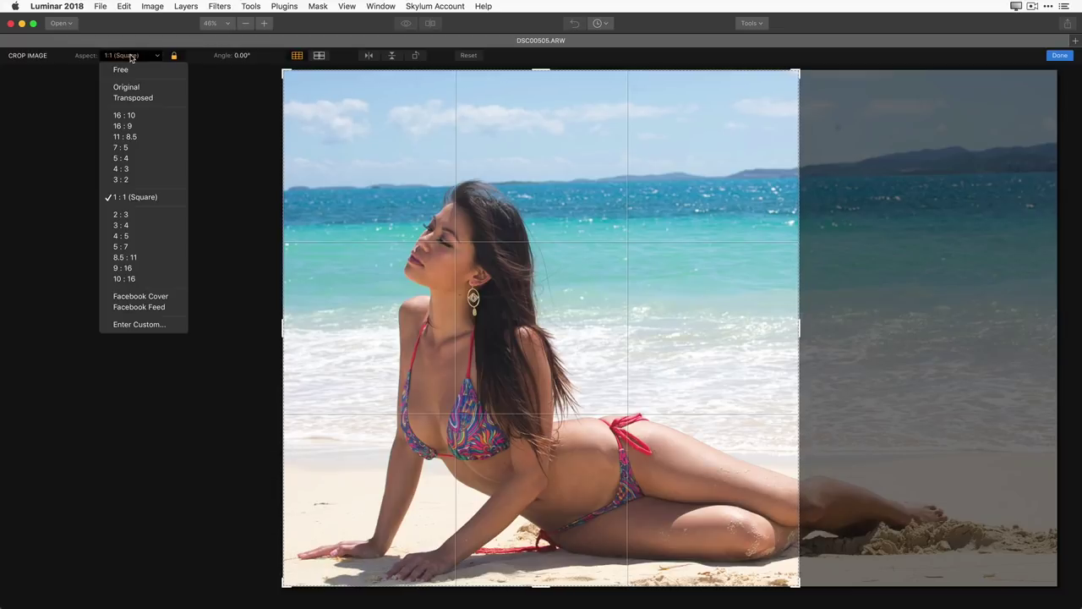
pyautogui.click(129, 71)
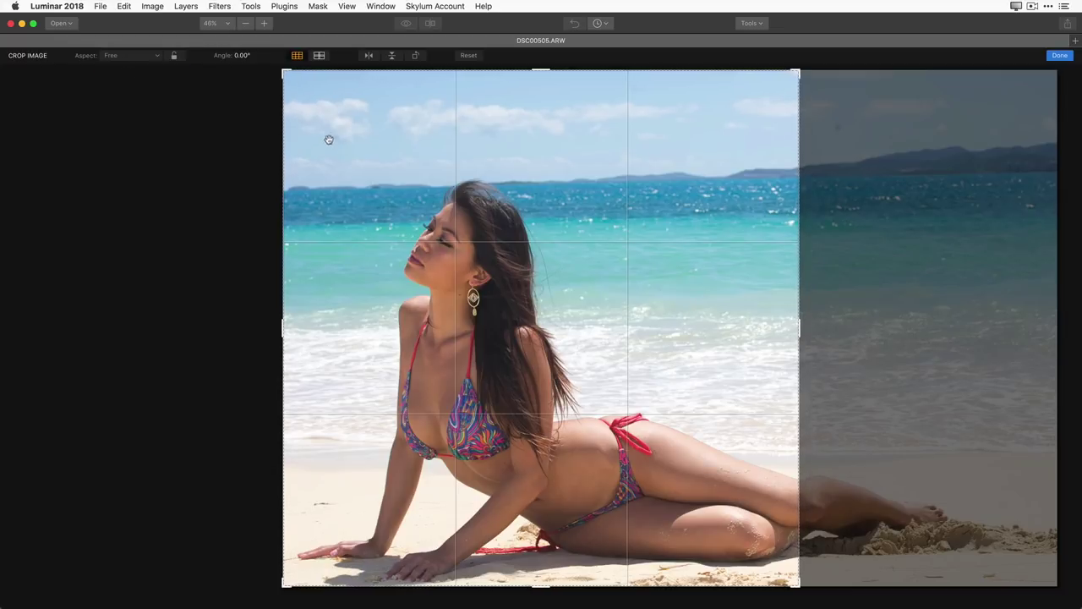
pyautogui.click(470, 55)
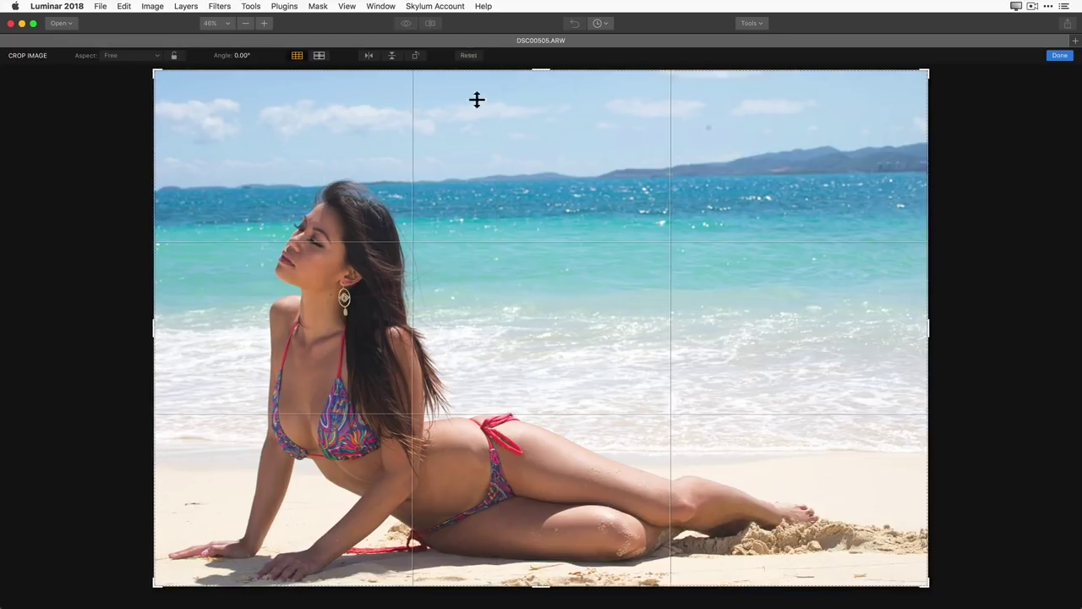
pyautogui.moveTo(928, 327); pyautogui.dragTo(891, 322)
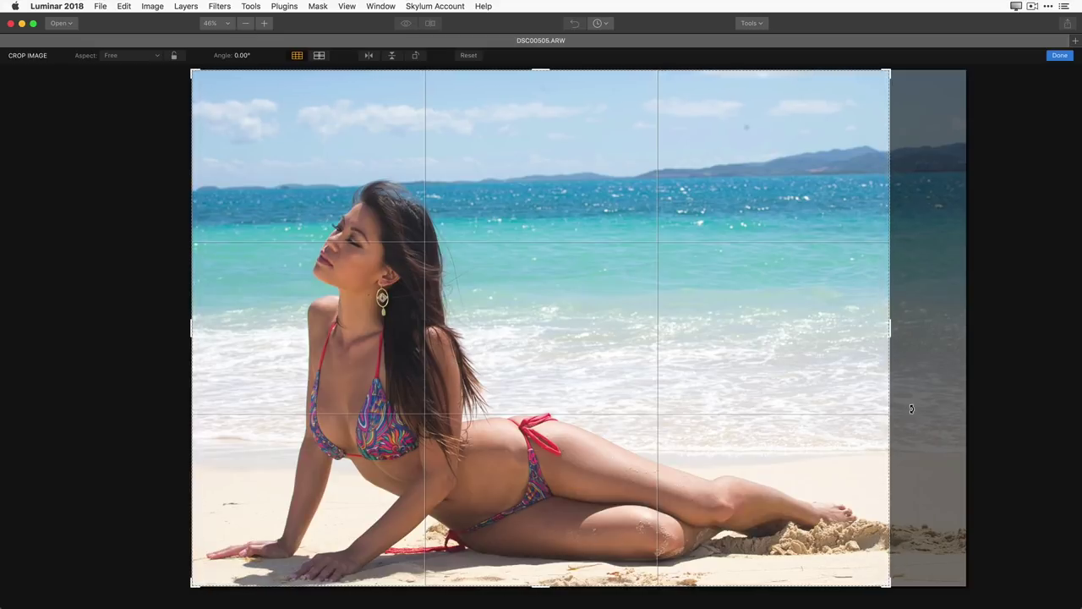
pyautogui.press('Return')
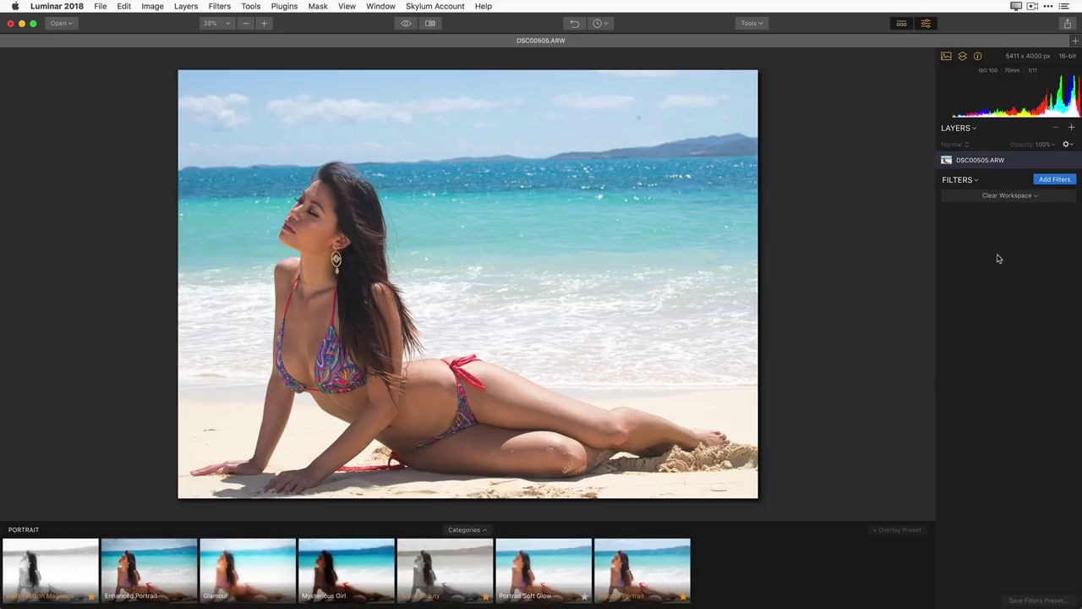
# Step: Open the Filters Catalog and browse from the Issue Fixers through the Creative to the Professional filters
pyautogui.click(1057, 183)
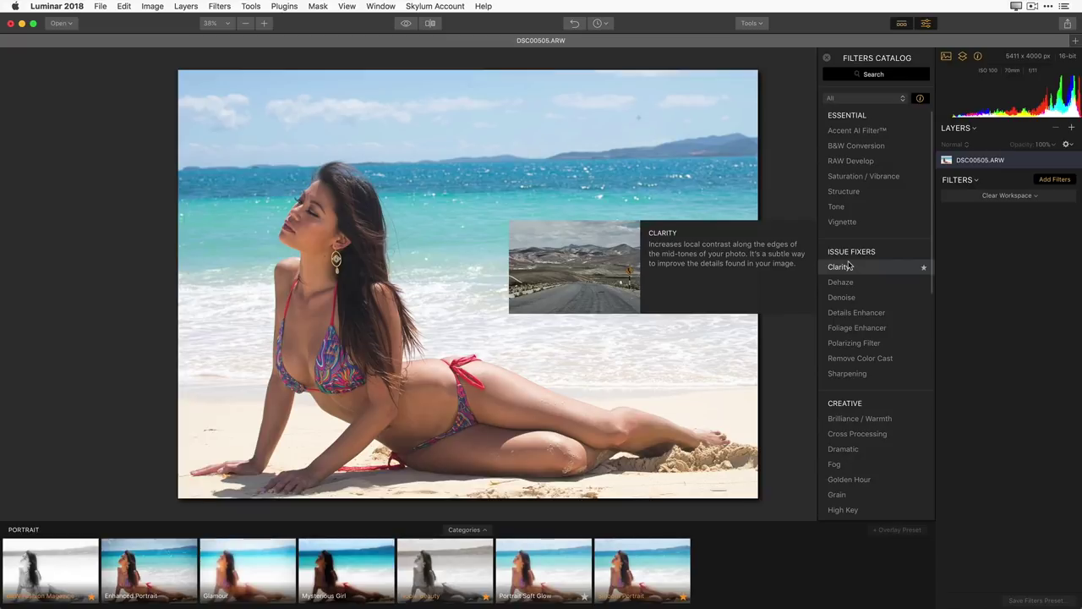
pyautogui.moveTo(876, 438)
pyautogui.scroll(-8, 876, 438)
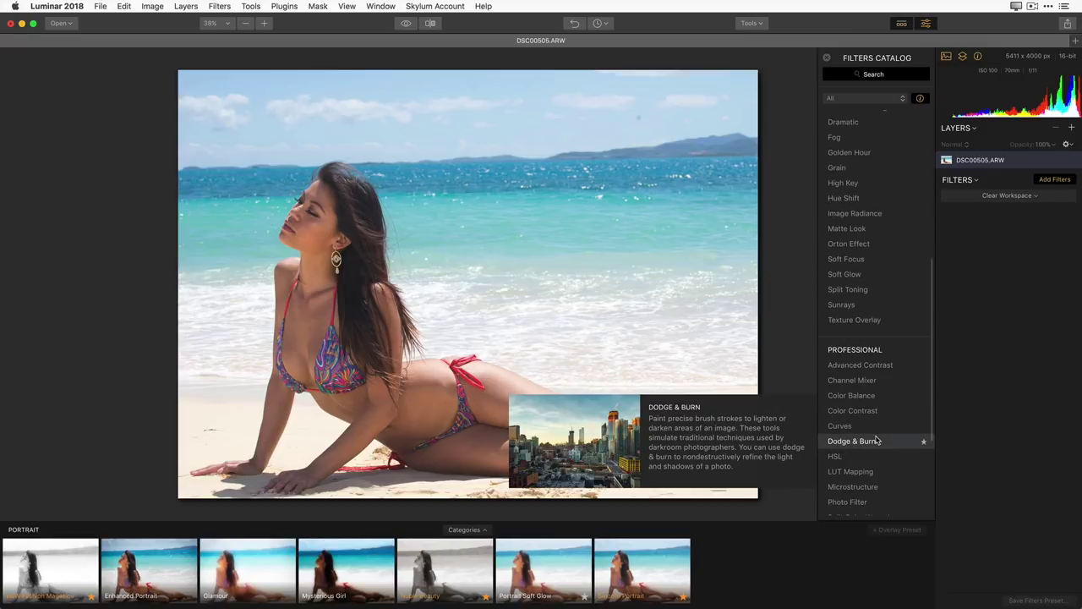
pyautogui.moveTo(874, 458)
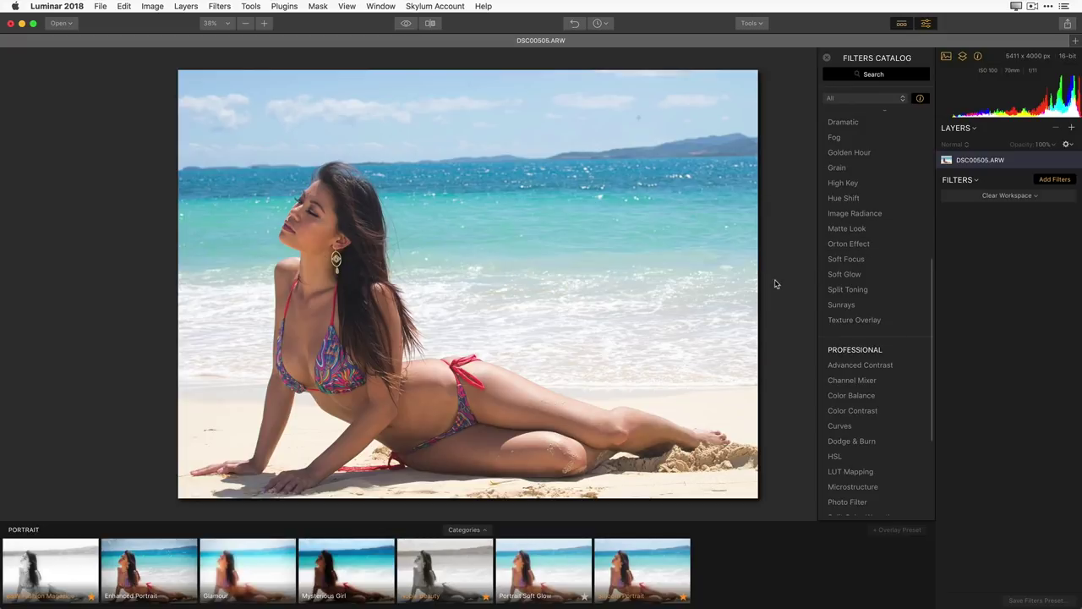
# Step: Inspect the cropped photo at 100% and other zoom levels, and return to the fitted view
pyautogui.press('z')
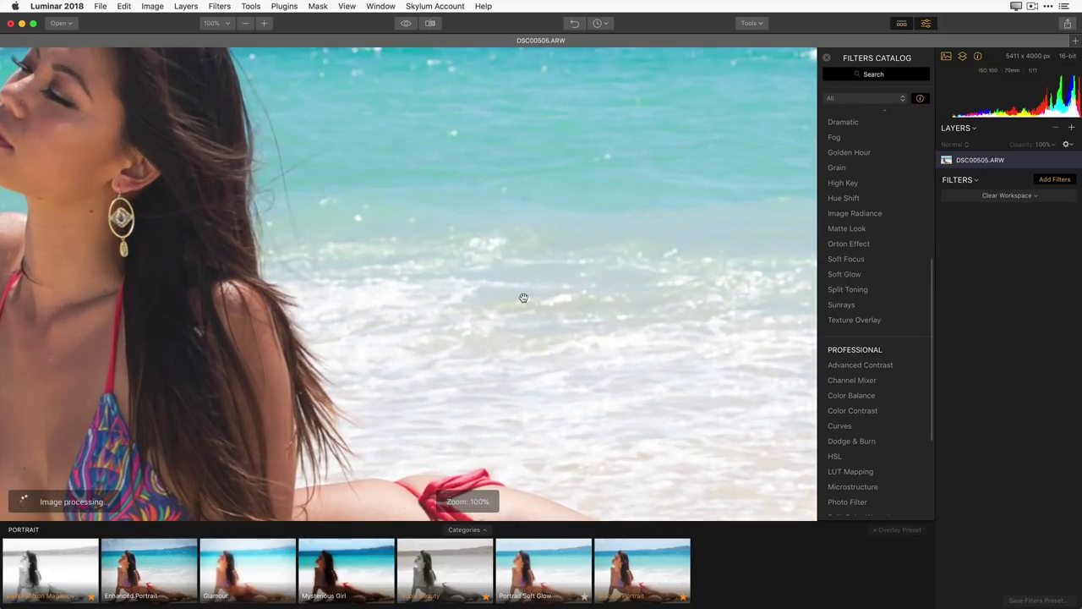
pyautogui.press('z')
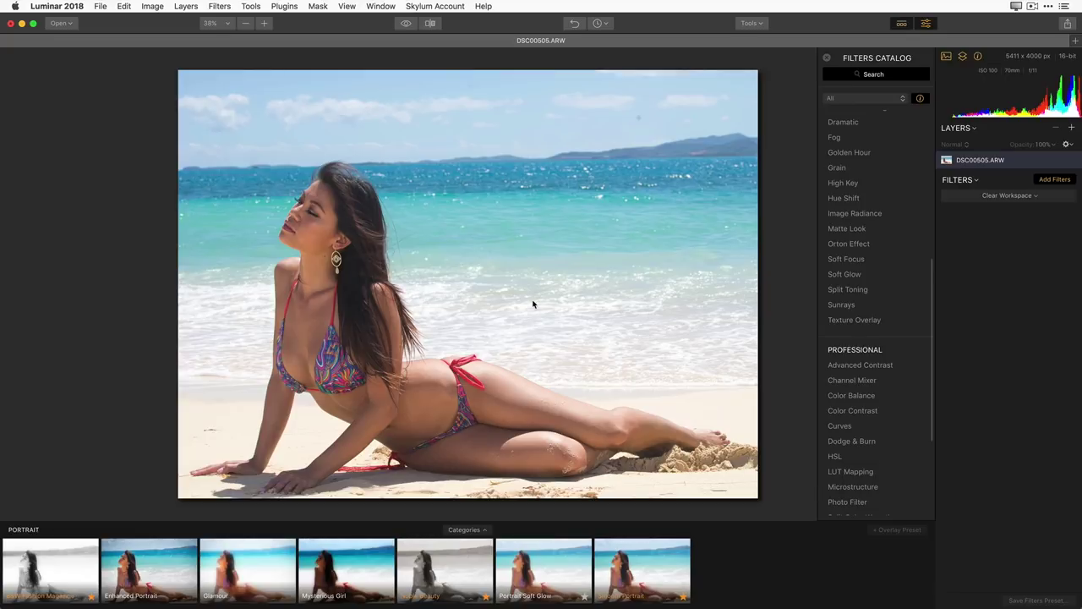
pyautogui.scroll(-2, 532, 305)
pyautogui.scroll(5, 533, 305)
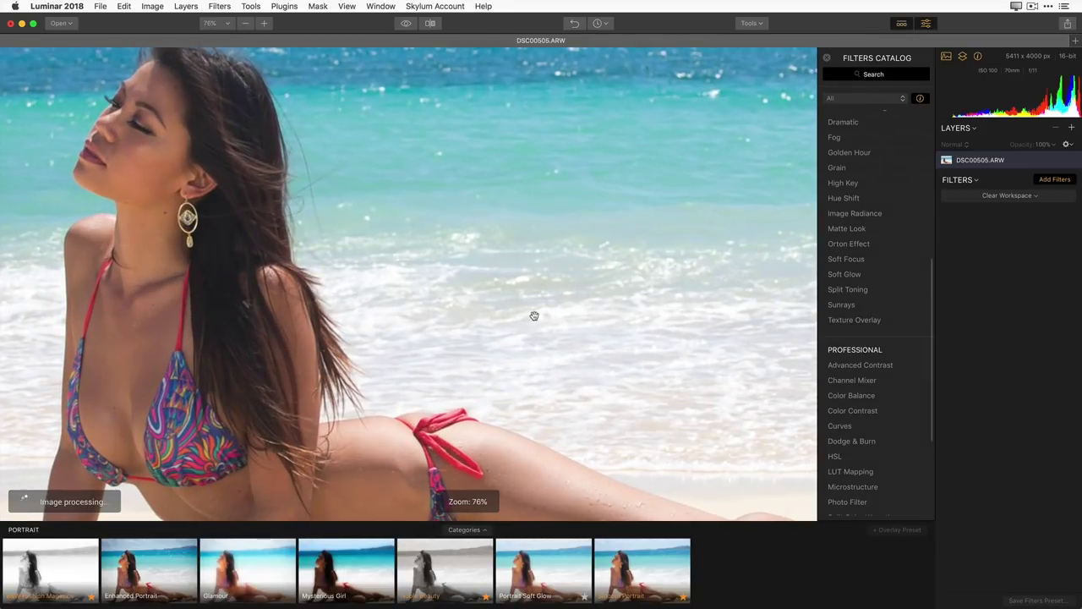
pyautogui.scroll(-3, 534, 315)
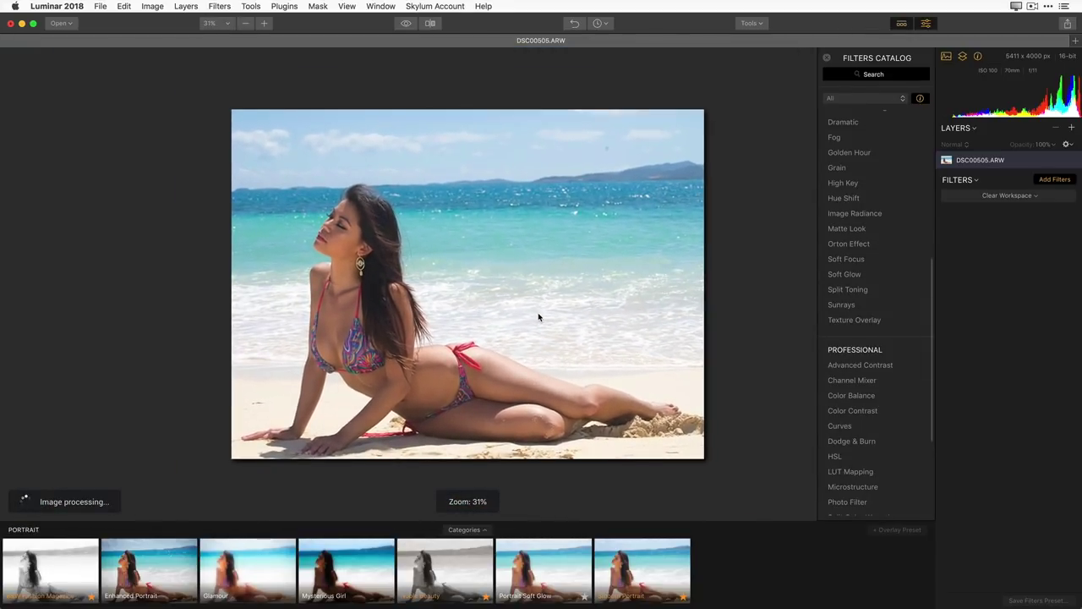
pyautogui.scroll(1, 536, 318)
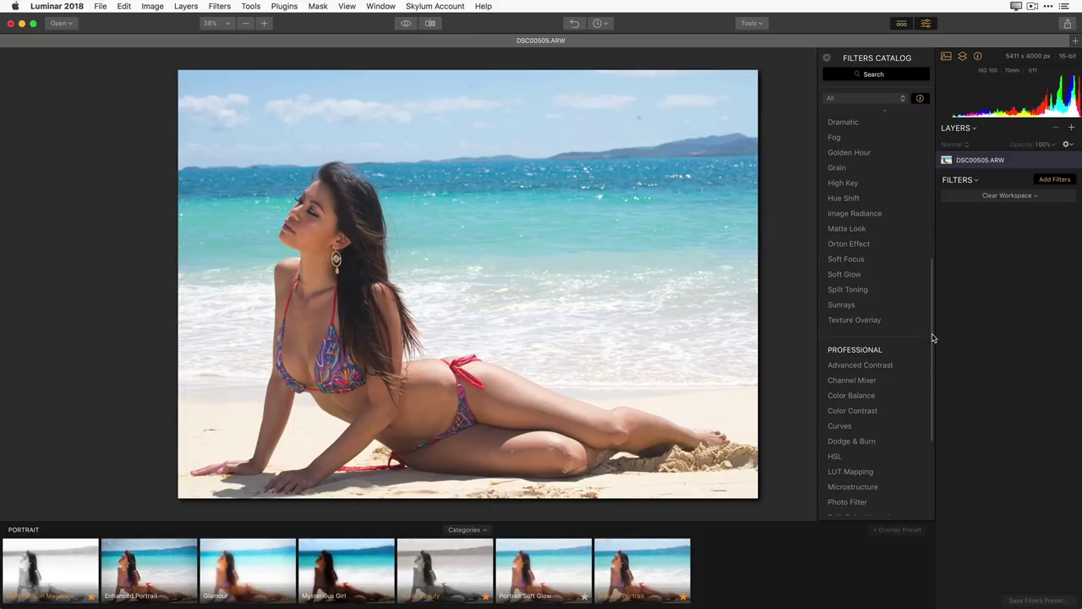
# Step: Add the Accent AI Filter from the Essential group and set its Boost first to 55, then to 42
pyautogui.moveTo(933, 330); pyautogui.dragTo(930, 191)
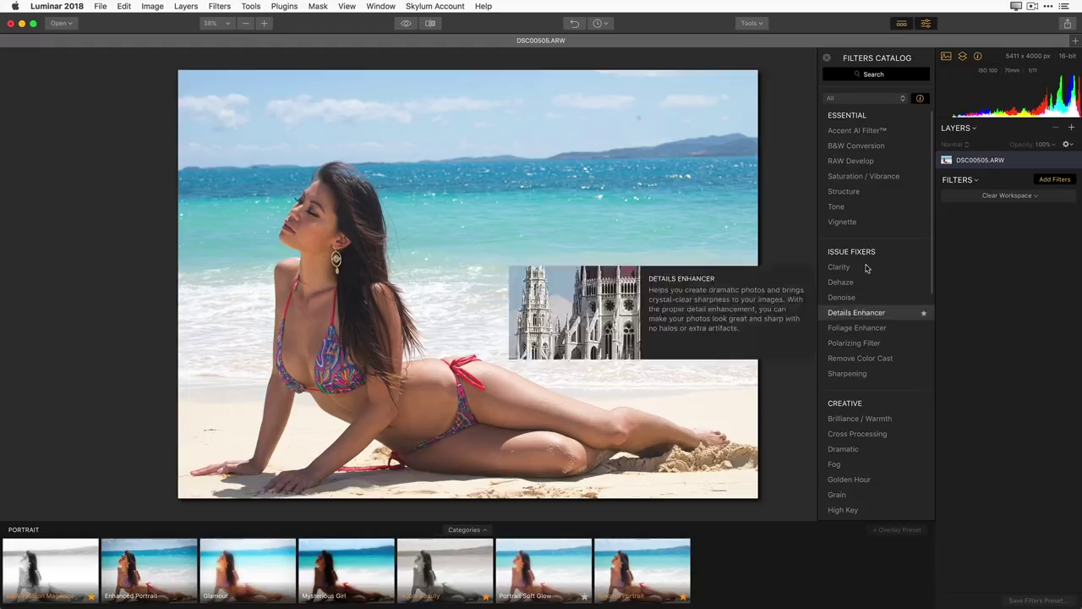
pyautogui.moveTo(865, 141)
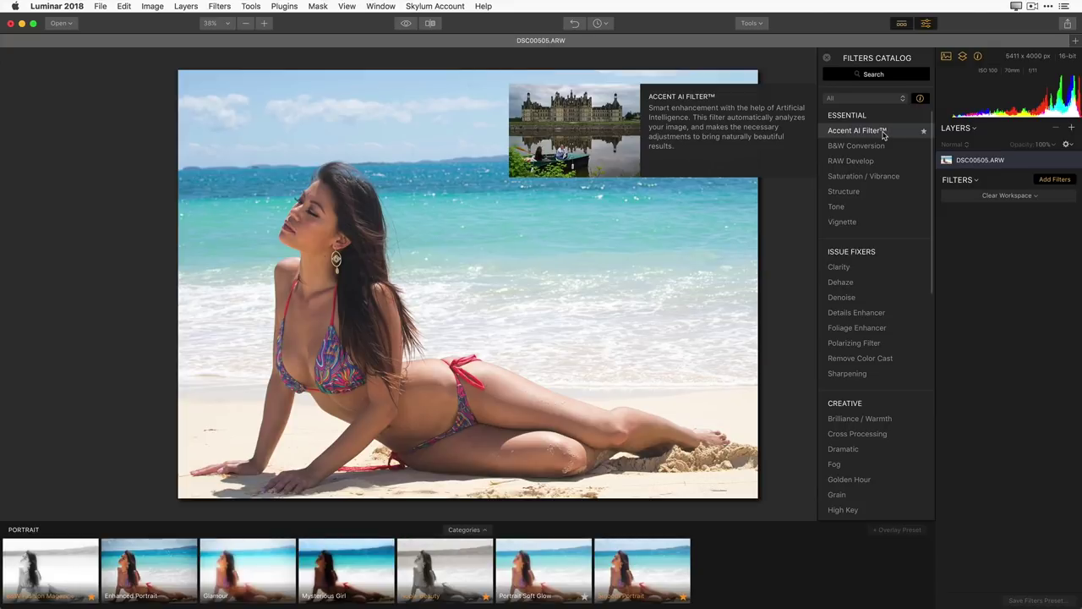
pyautogui.click(882, 132)
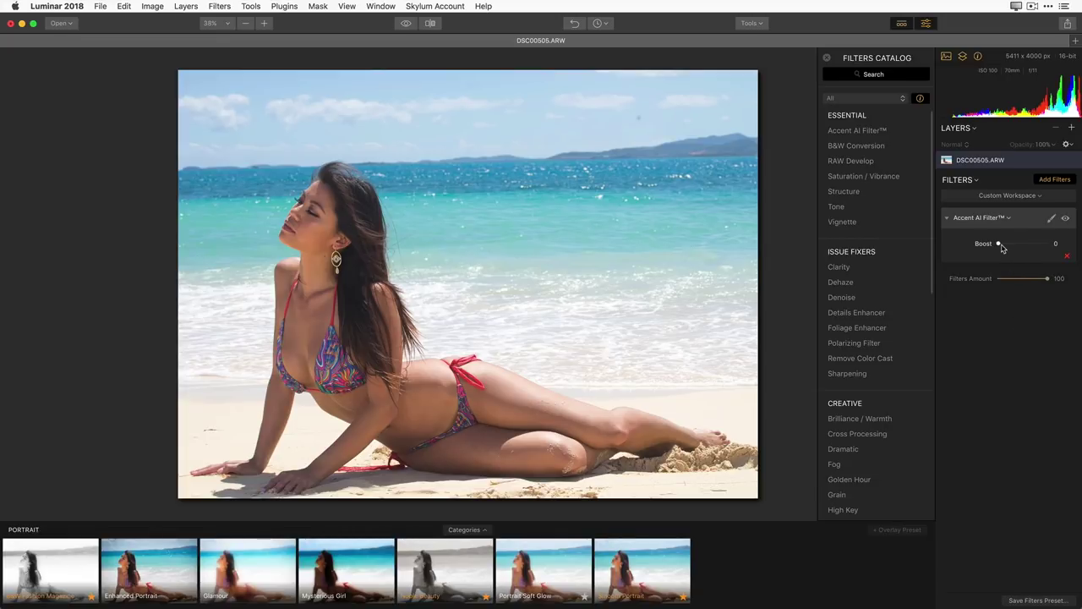
pyautogui.moveTo(1001, 244); pyautogui.dragTo(1032, 246)
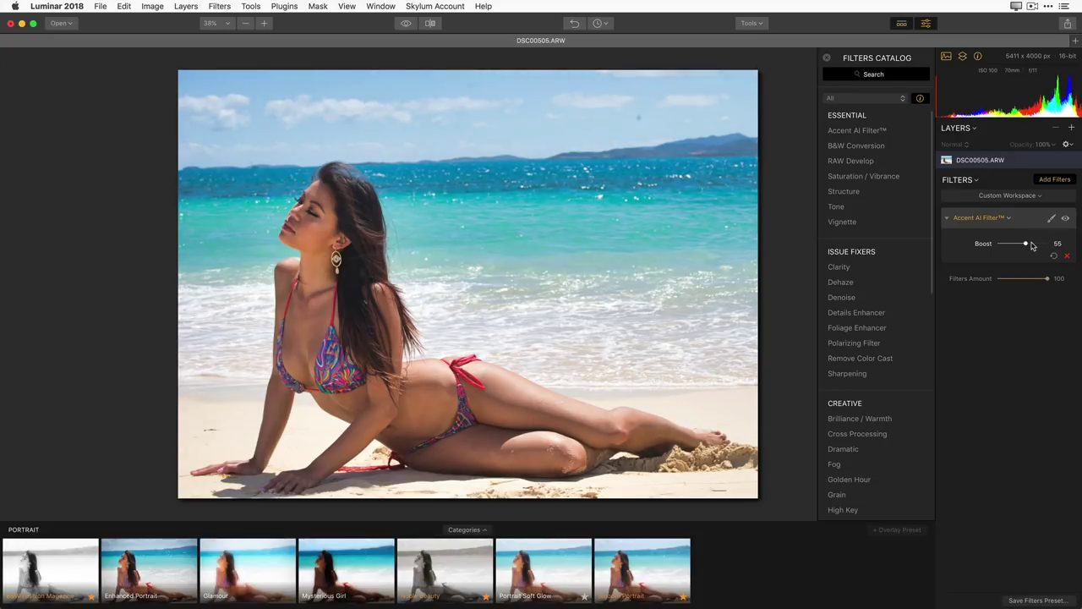
pyautogui.moveTo(1032, 245); pyautogui.dragTo(1019, 244)
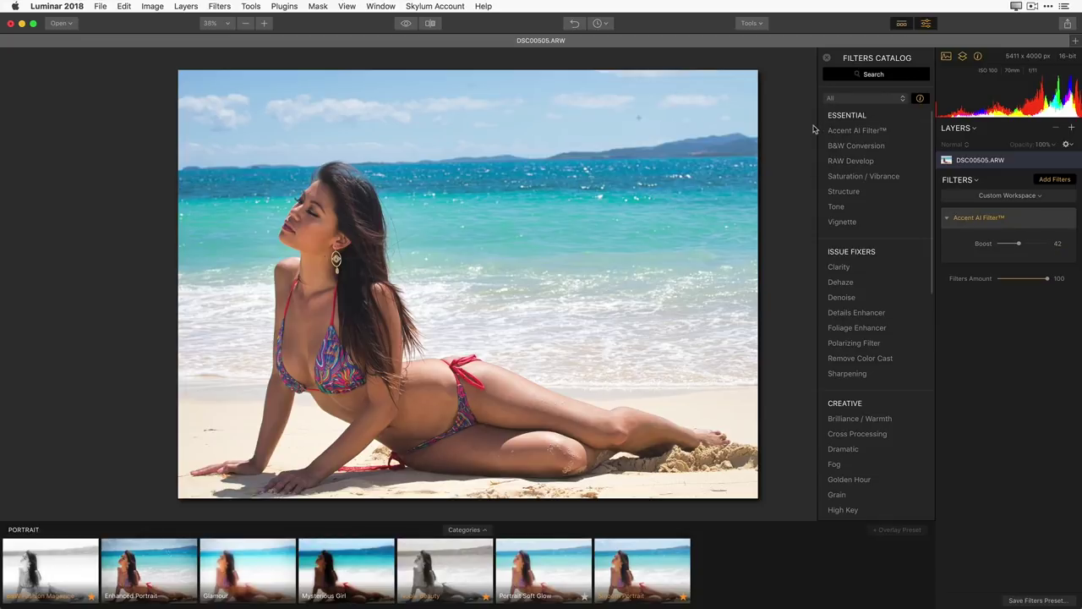
# Step: Add the RAW Develop filter from the Essential group to the photo
pyautogui.moveTo(852, 164)
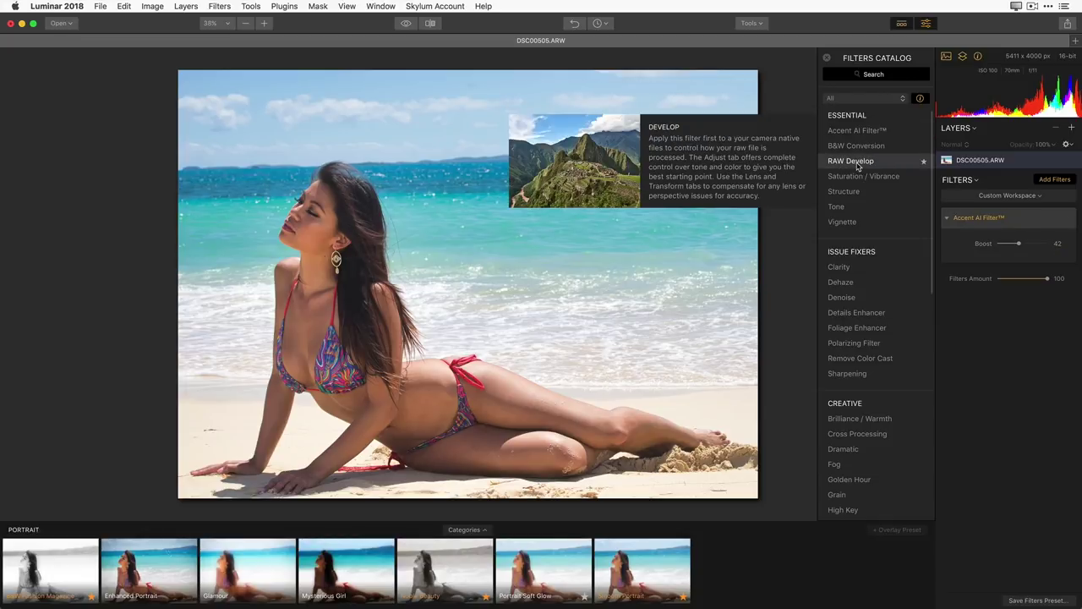
pyautogui.click(857, 165)
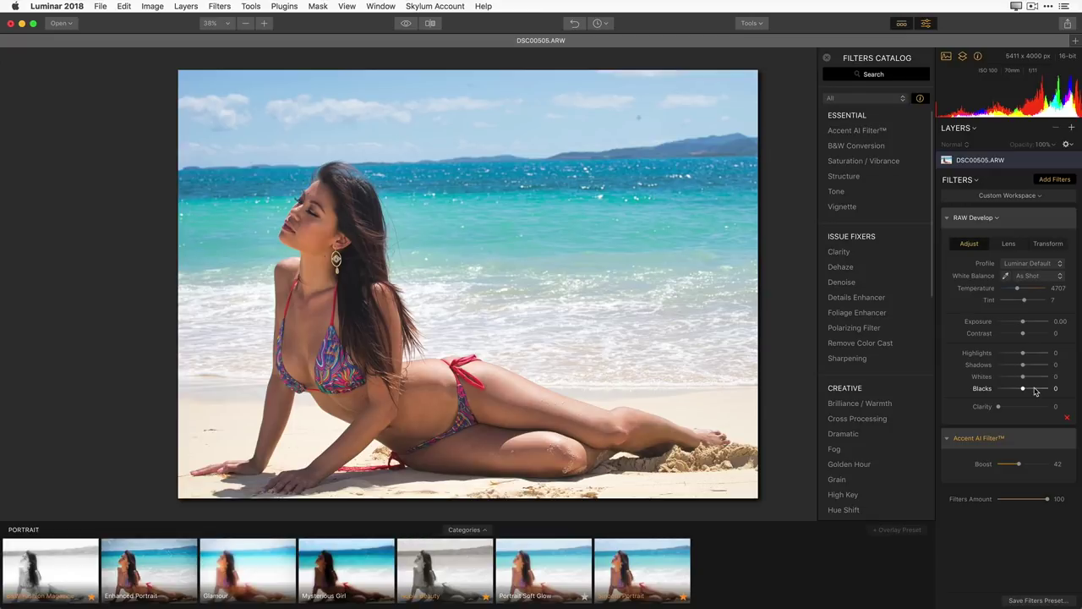
# Step: Try the Daylight and Cloudy white balance presets in RAW Develop, and return to As Shot
pyautogui.click(1057, 278)
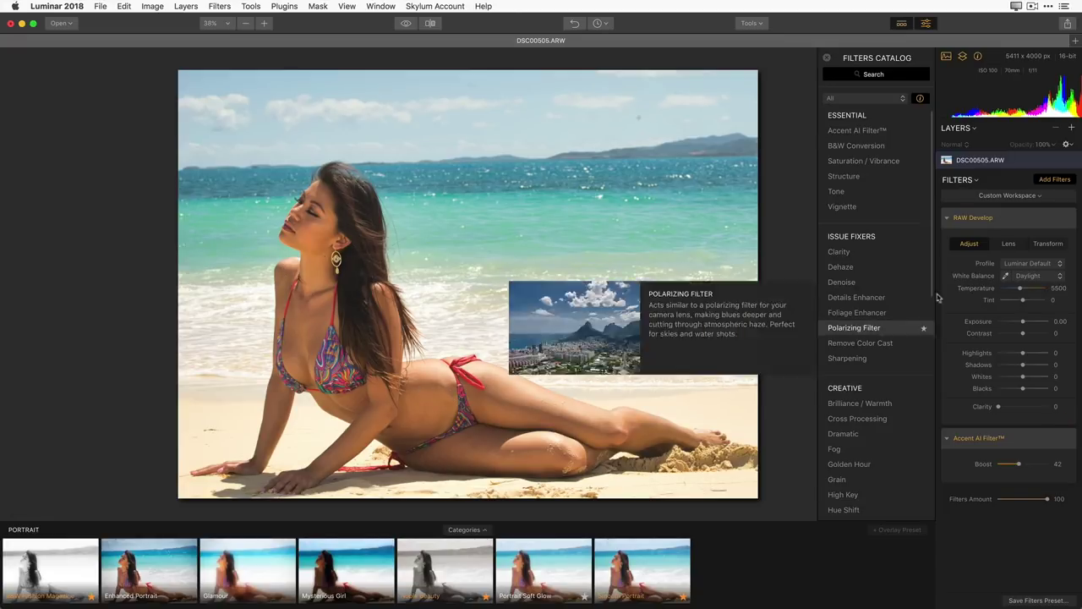
pyautogui.click(1040, 279)
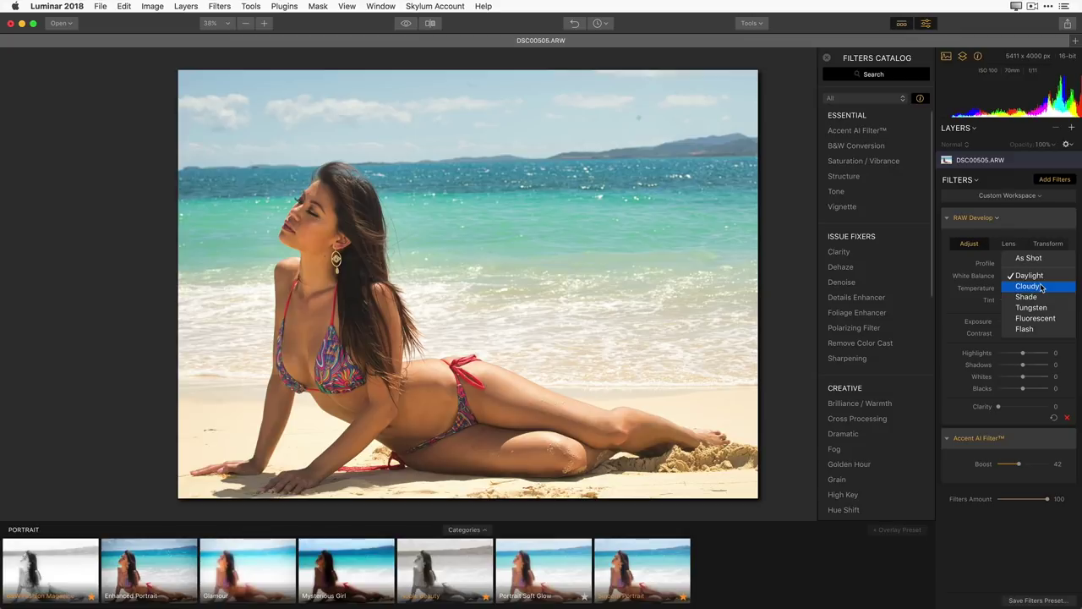
pyautogui.click(1043, 288)
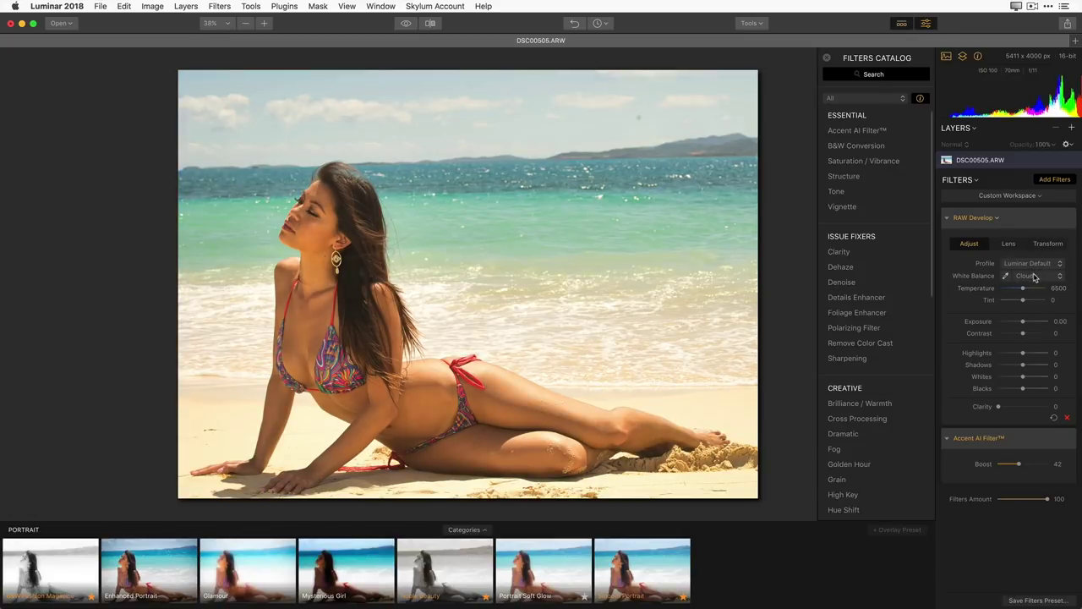
pyautogui.click(1035, 277)
pyautogui.click(1034, 245)
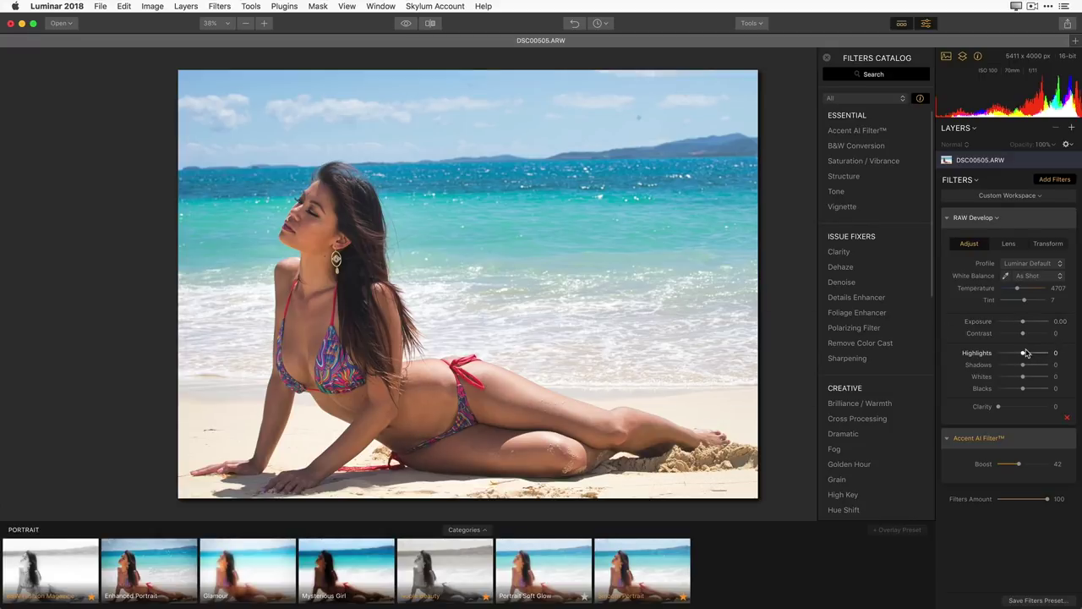
# Step: Set the RAW Develop Highlights to -47 and the Shadows to 47
pyautogui.moveTo(1023, 356); pyautogui.dragTo(1010, 352)
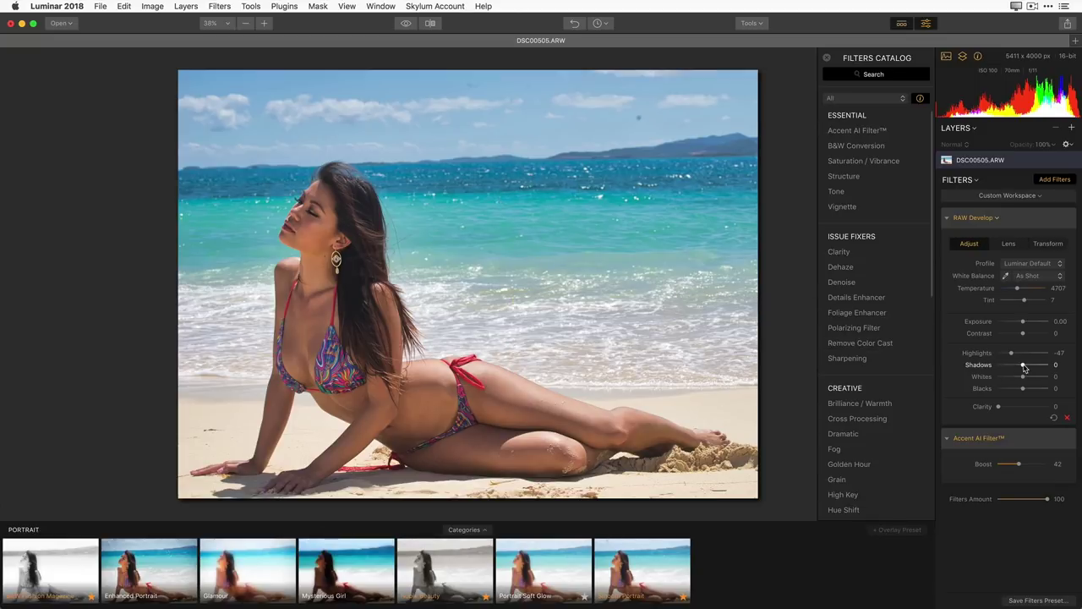
pyautogui.moveTo(1024, 367); pyautogui.dragTo(1034, 365)
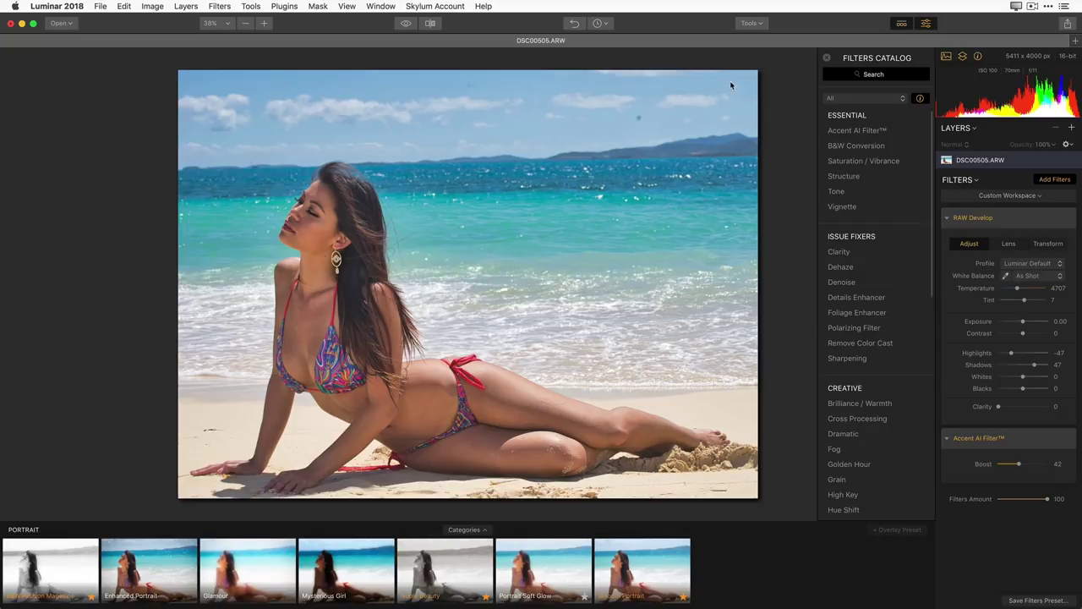
# Step: Start the Erase tool and mark the dust spot above the hills and the faint one near the sky's upper edge
pyautogui.click(760, 26)
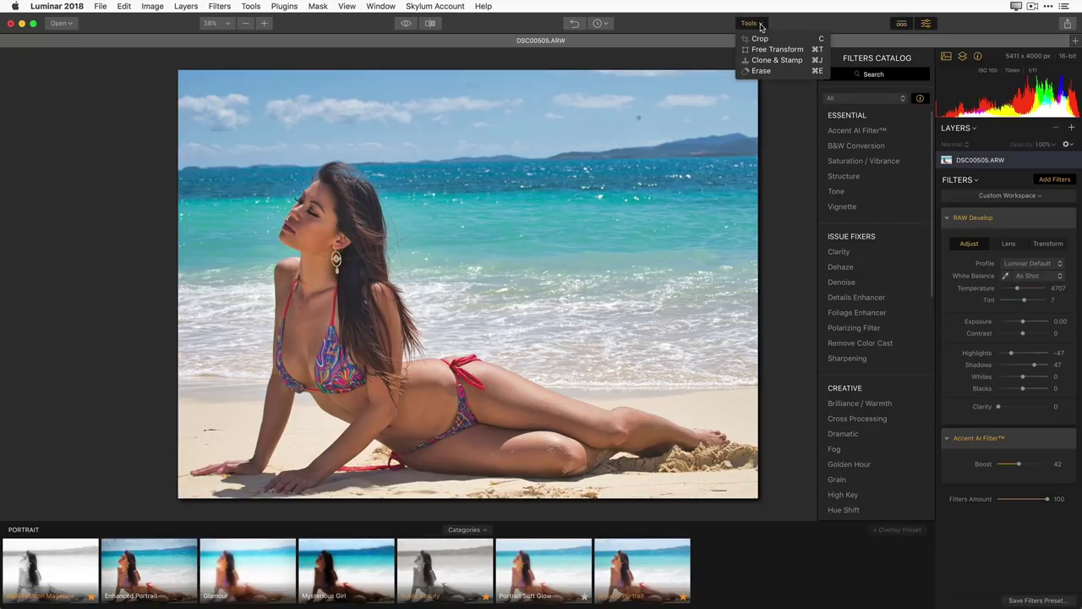
pyautogui.click(781, 71)
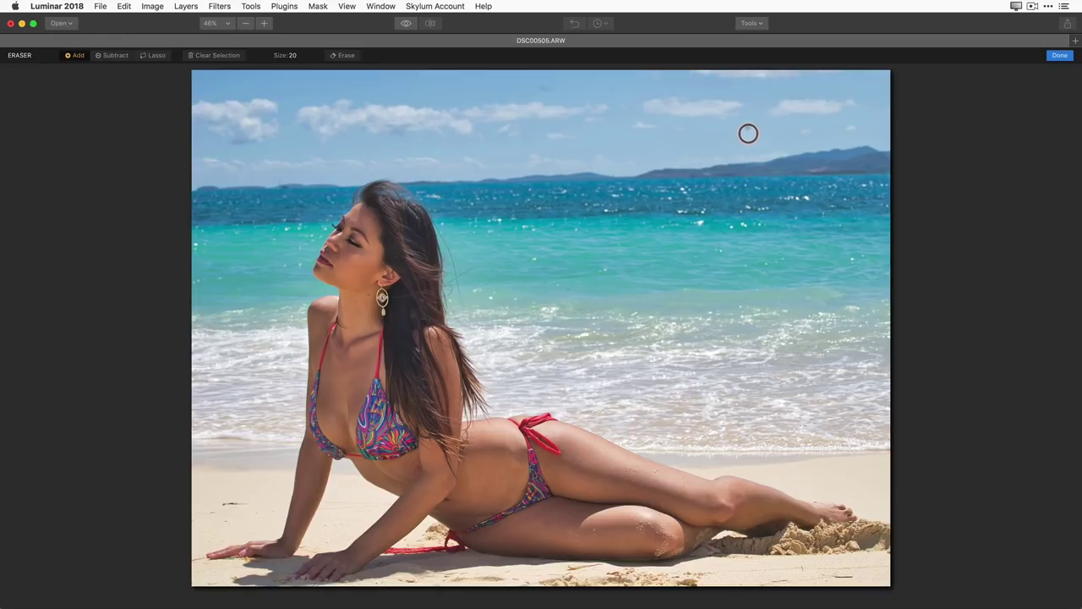
pyautogui.click(750, 129)
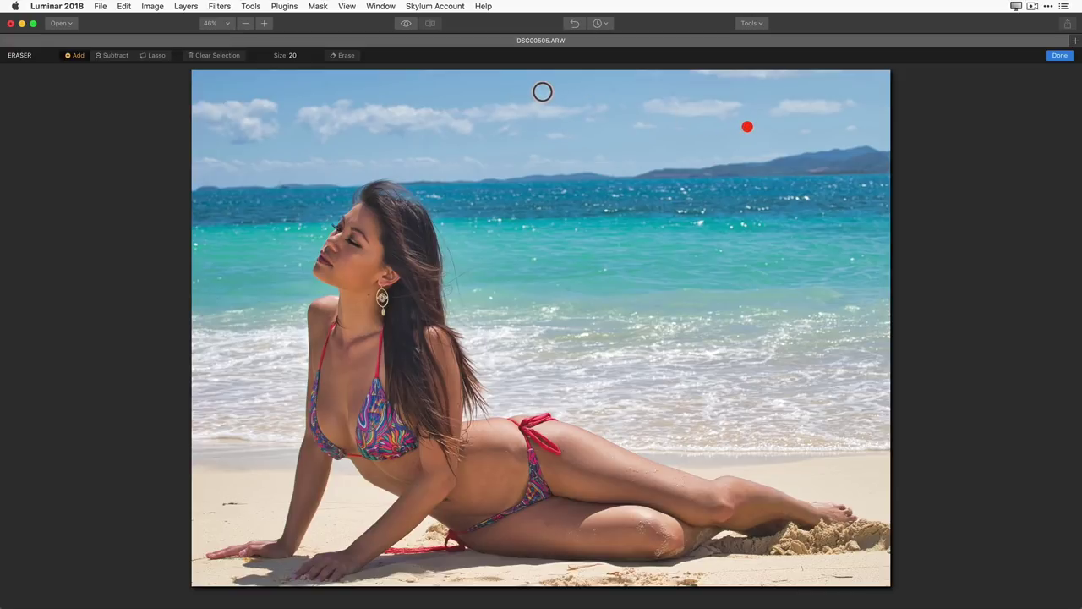
pyautogui.moveTo(538, 87); pyautogui.dragTo(556, 93)
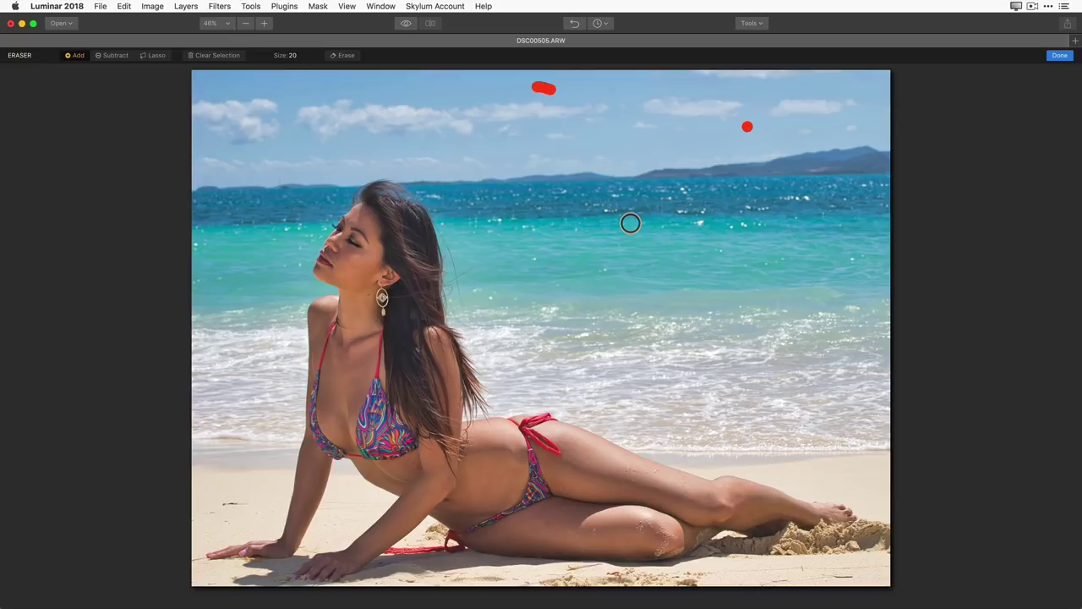
# Step: Mark the debris on the sand beside the woman's hand with the size 20 brush, and erase all marked areas
pyautogui.press(']')
pyautogui.press(']')
pyautogui.press('[')
pyautogui.press('[')
pyautogui.moveTo(227, 508); pyautogui.dragTo(245, 508)
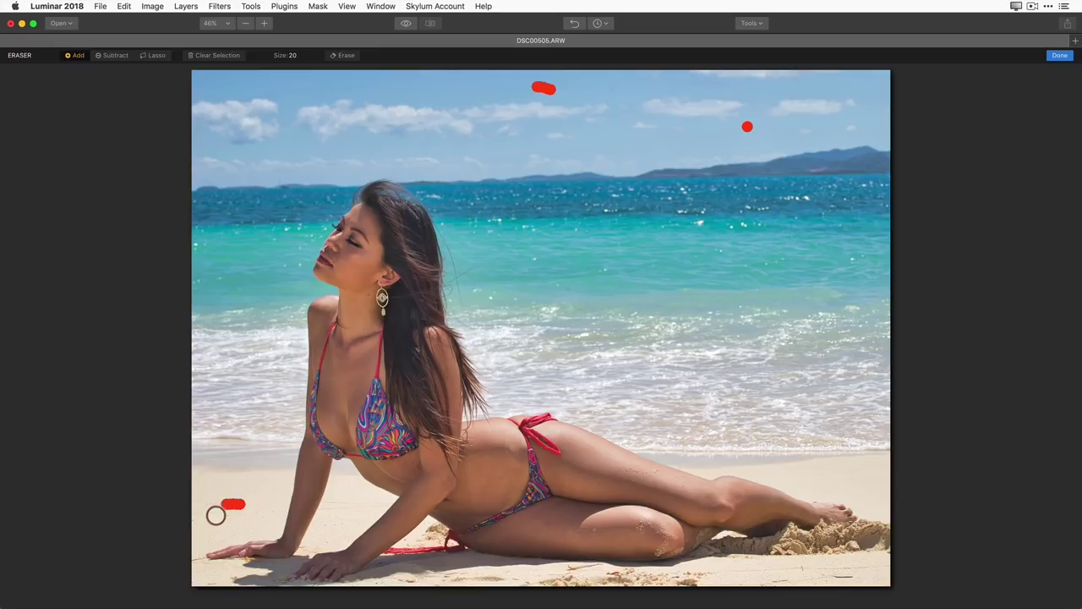
pyautogui.click(344, 56)
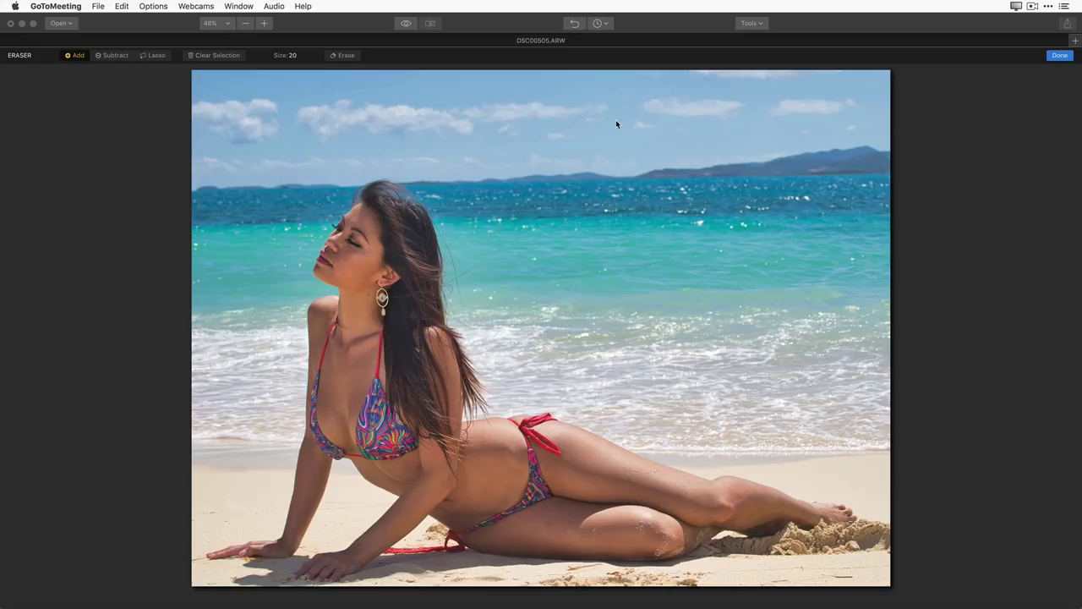
# Step: Mark the small blemishes on the woman's earlobe and chin with the eraser brush, and finish the Erase tool
pyautogui.scroll(1, 358, 266)
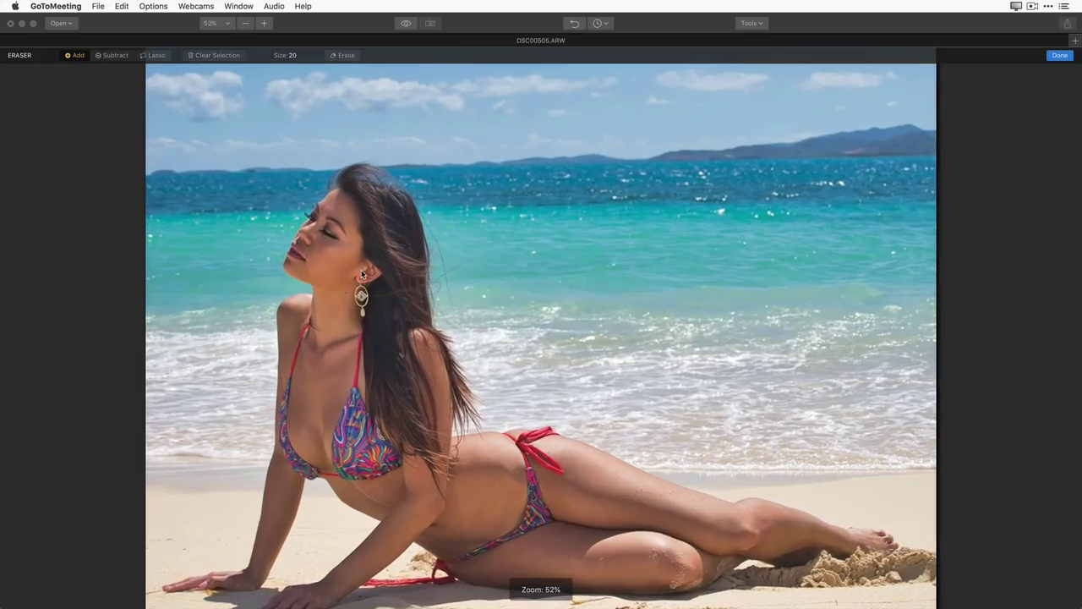
pyautogui.scroll(10, 372, 267)
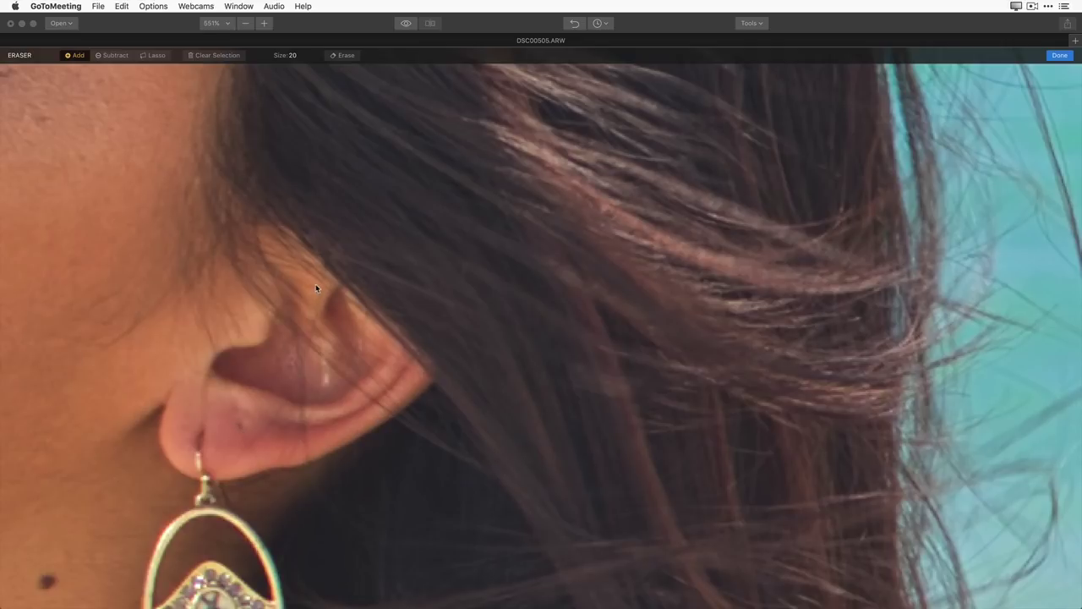
pyautogui.click(251, 423)
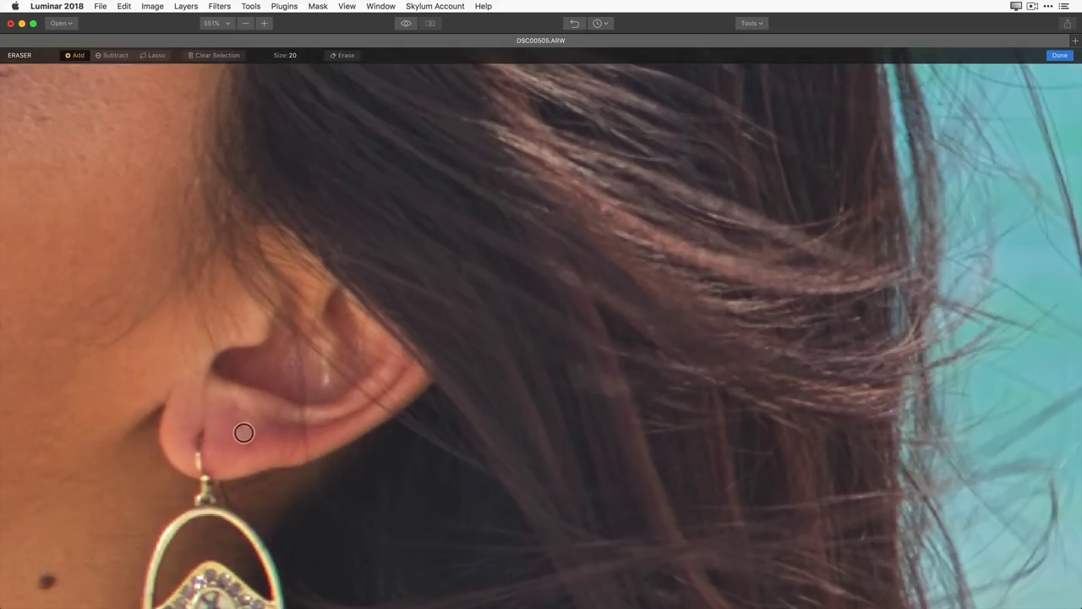
pyautogui.moveTo(241, 430); pyautogui.dragTo(239, 420)
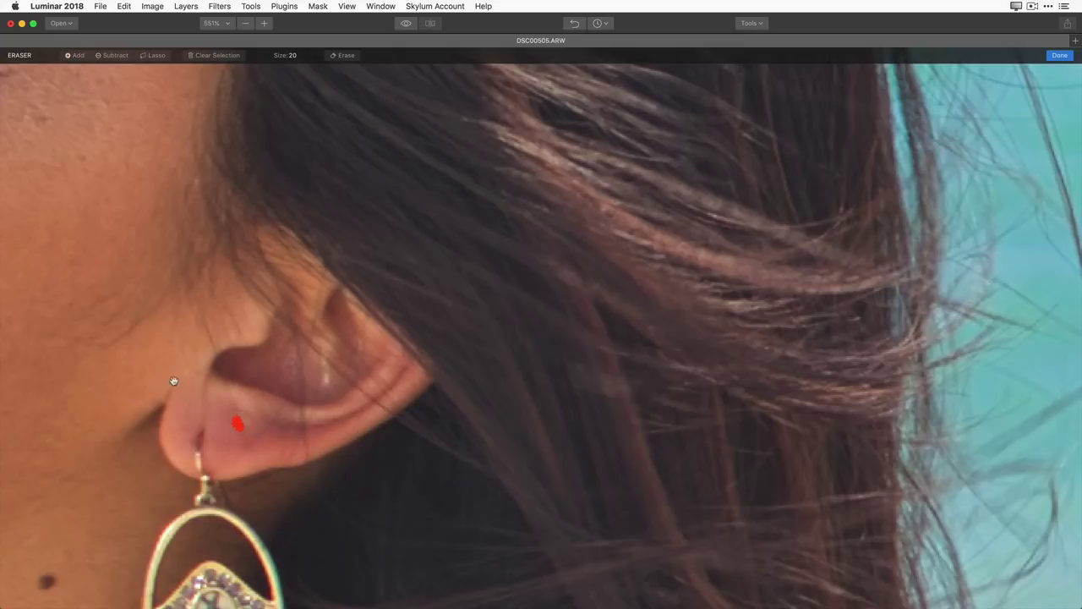
pyautogui.moveTo(135, 363); pyautogui.dragTo(761, 517)
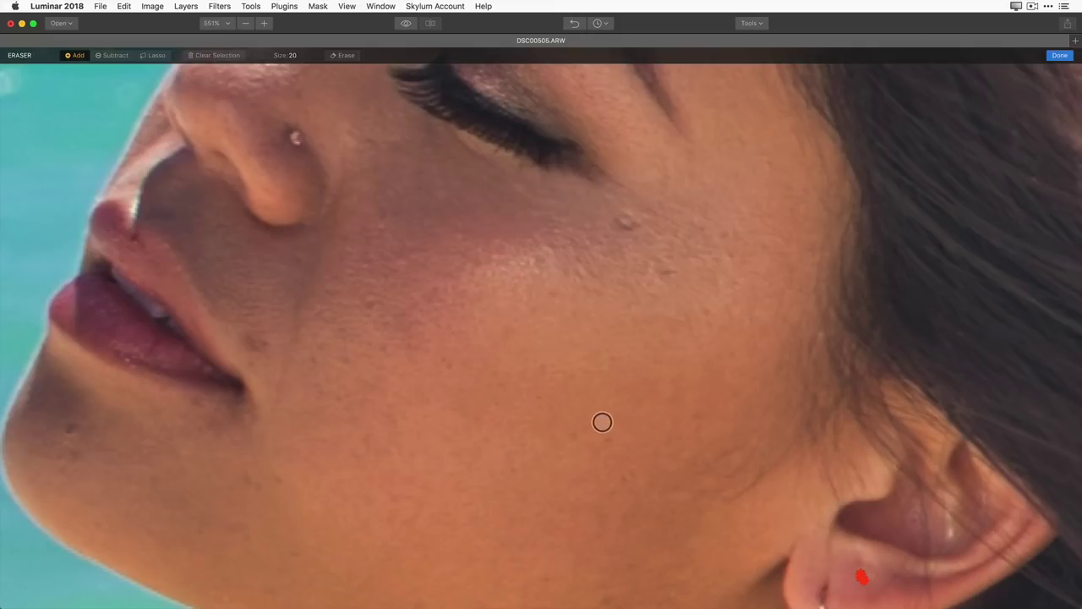
pyautogui.click(72, 436)
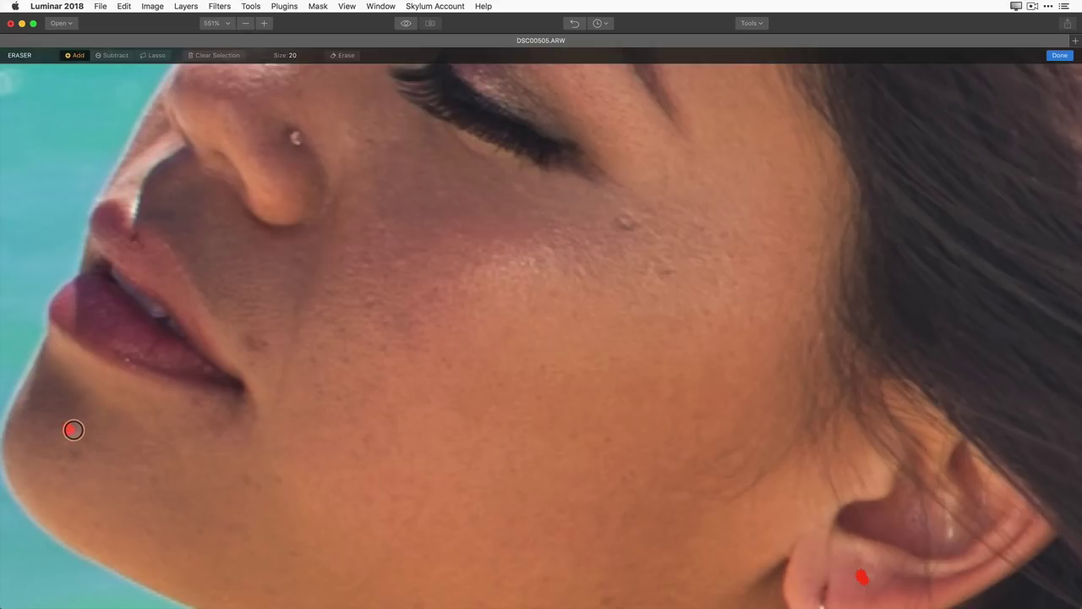
pyautogui.scroll(-10, 508, 449)
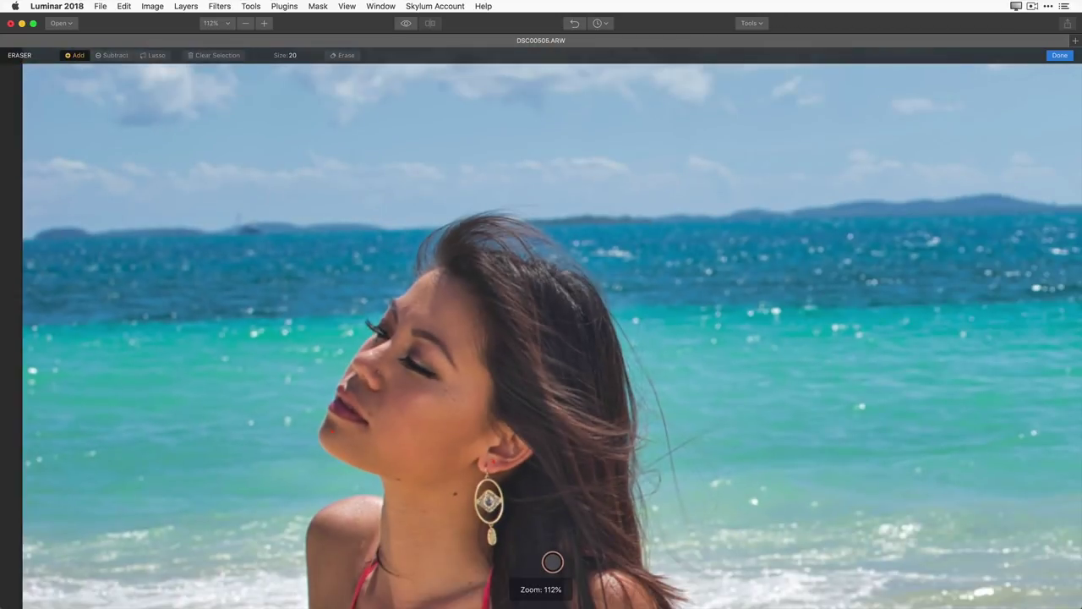
pyautogui.moveTo(551, 561)
pyautogui.mouseDown()
pyautogui.moveTo(495, 149)
pyautogui.moveTo(498, 4)
pyautogui.moveTo(438, 5)
pyautogui.moveTo(573, 186)
pyautogui.mouseUp()
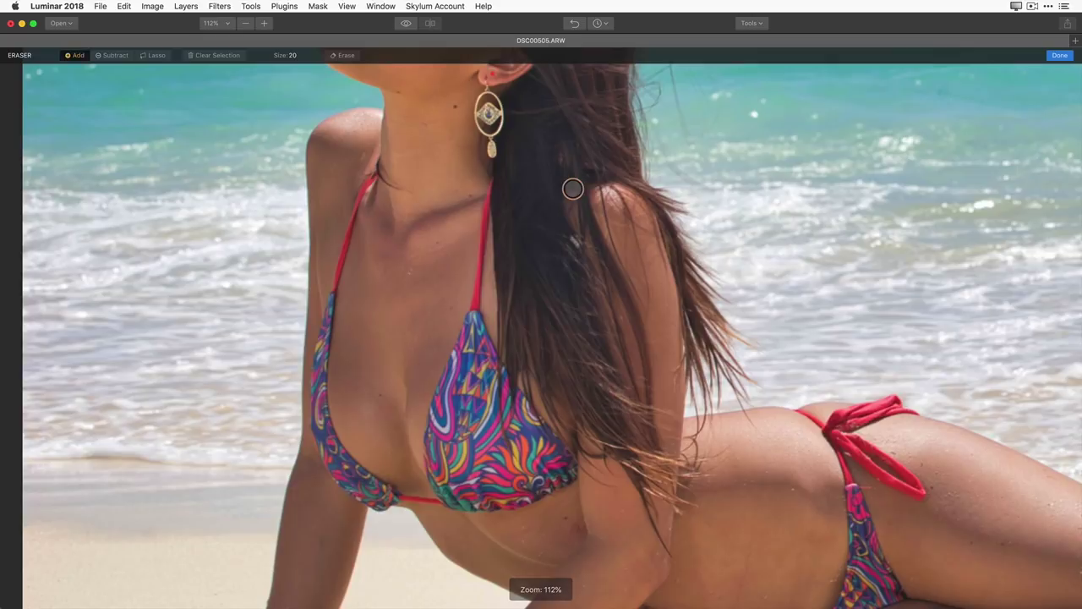
pyautogui.press('super+0')
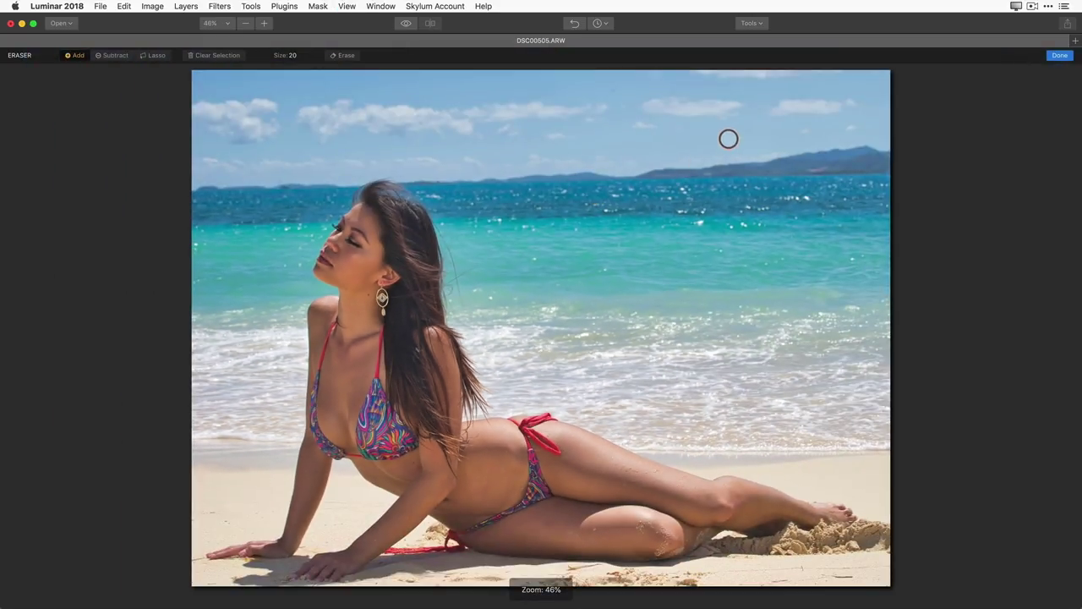
pyautogui.click(1060, 56)
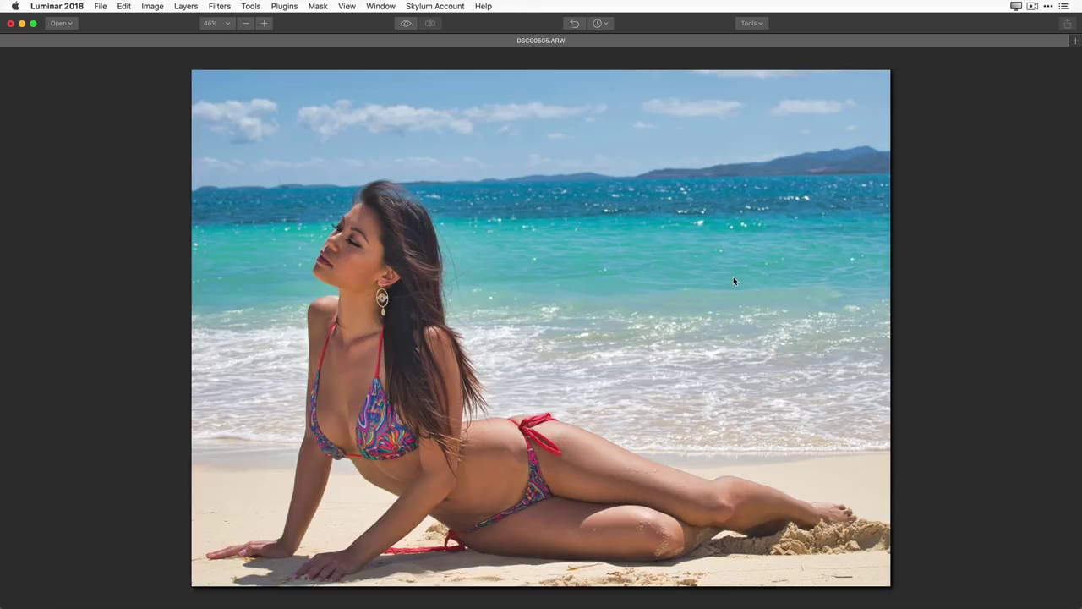
pyautogui.press('Tab')
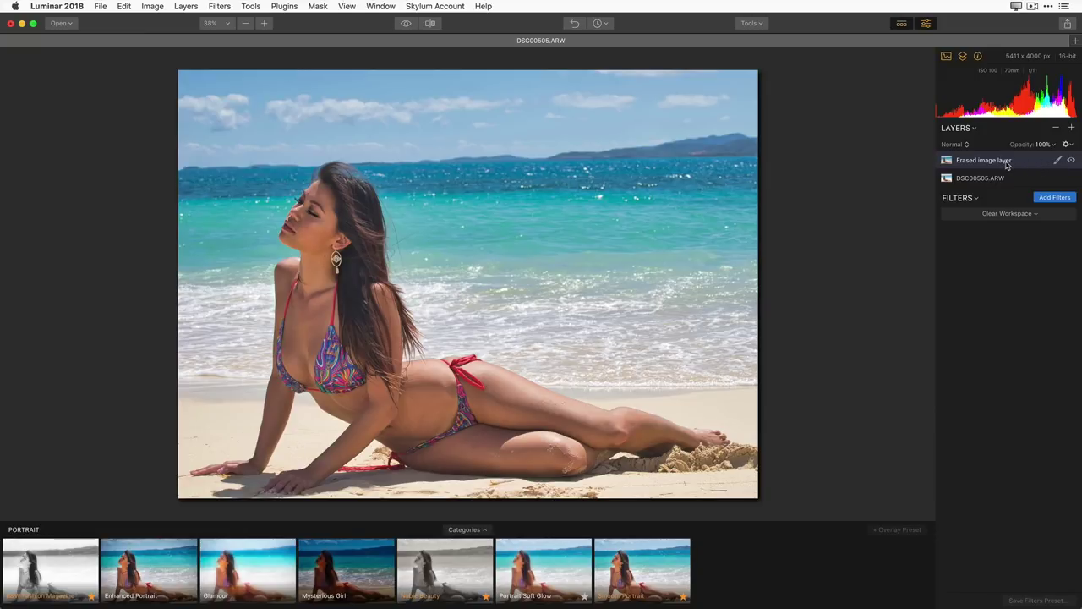
# Step: Toggle the visibility of the erased image layer to compare the photo with and without the retouching
pyautogui.click(1072, 162)
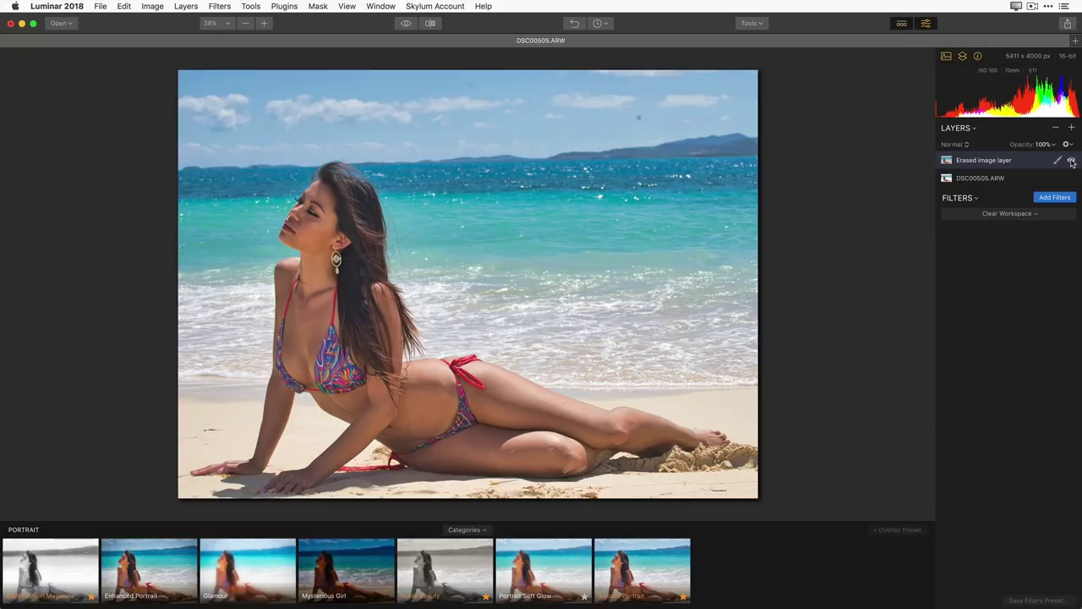
pyautogui.click(1071, 161)
pyautogui.click(1071, 161)
pyautogui.click(1071, 162)
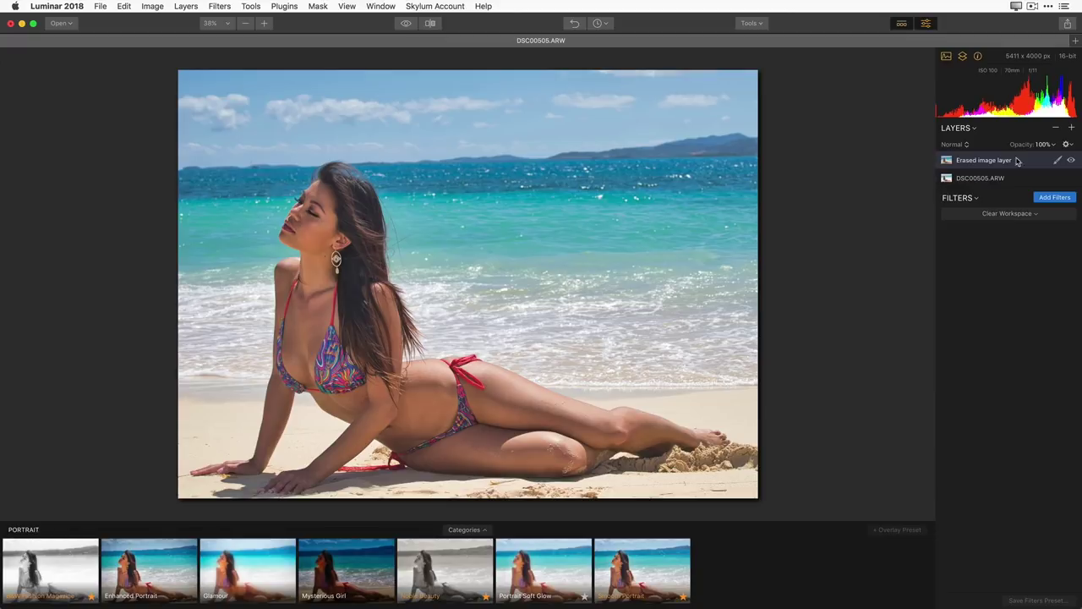
# Step: Add a new adjustment layer above the erased image layer and apply the Polarizing Filter to it with an Amount of 27
pyautogui.click(1072, 129)
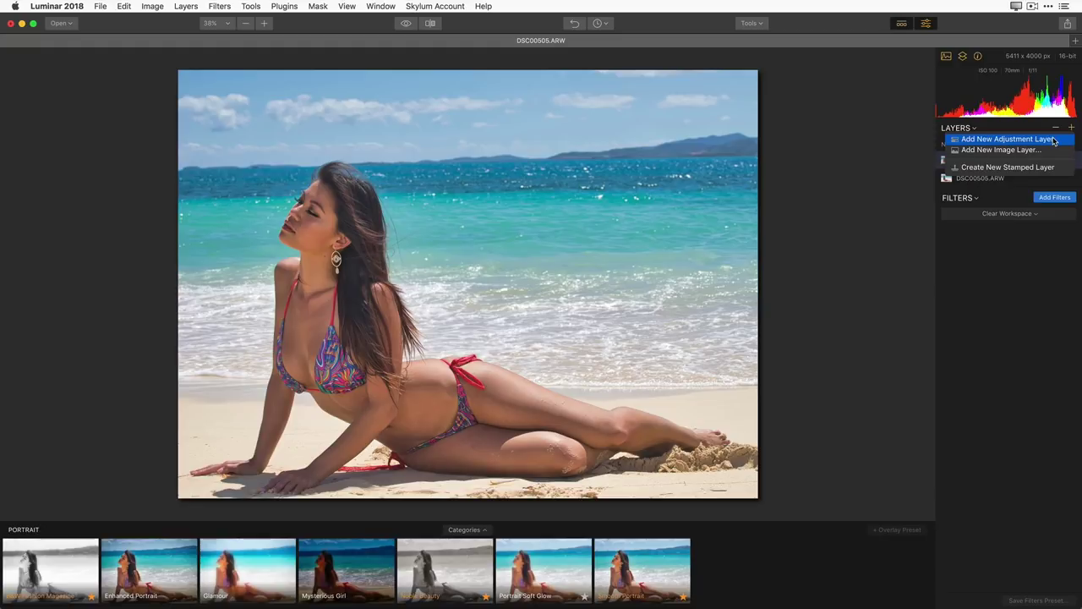
pyautogui.click(1054, 141)
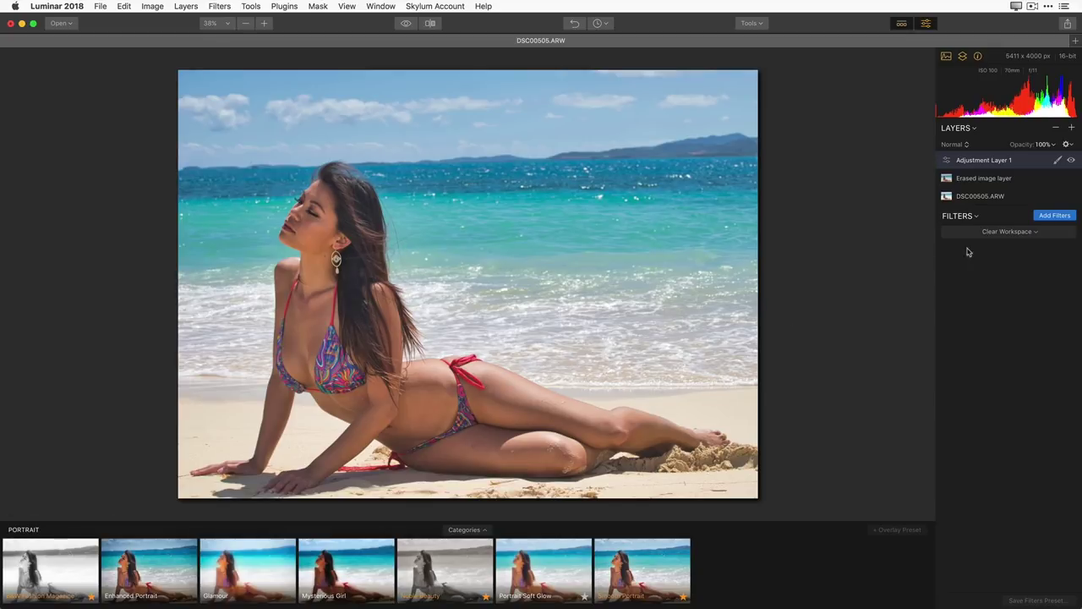
pyautogui.click(1055, 217)
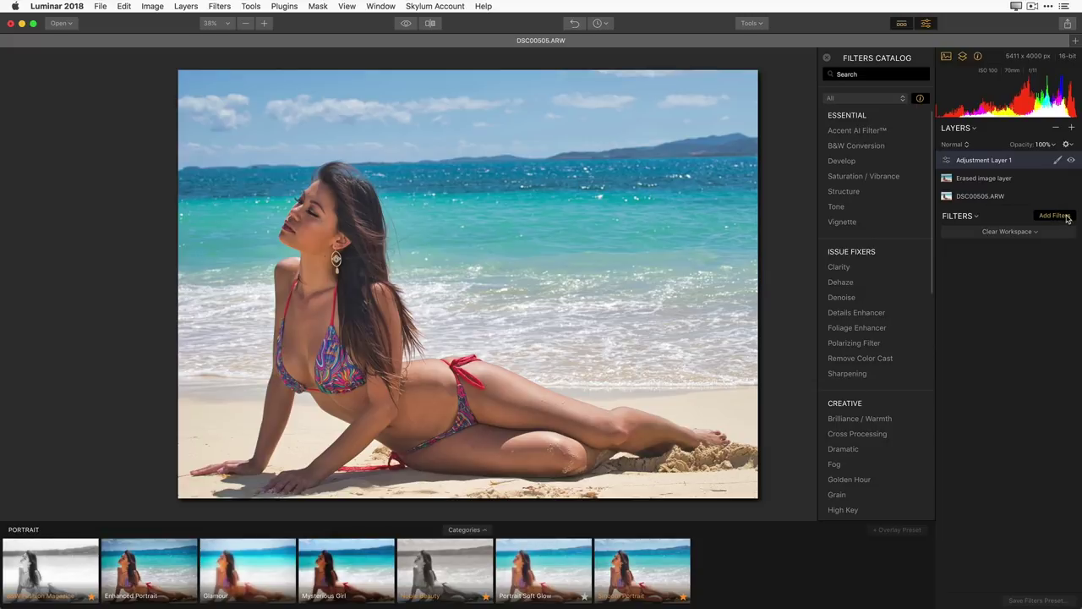
pyautogui.click(795, 212)
pyautogui.moveTo(864, 349)
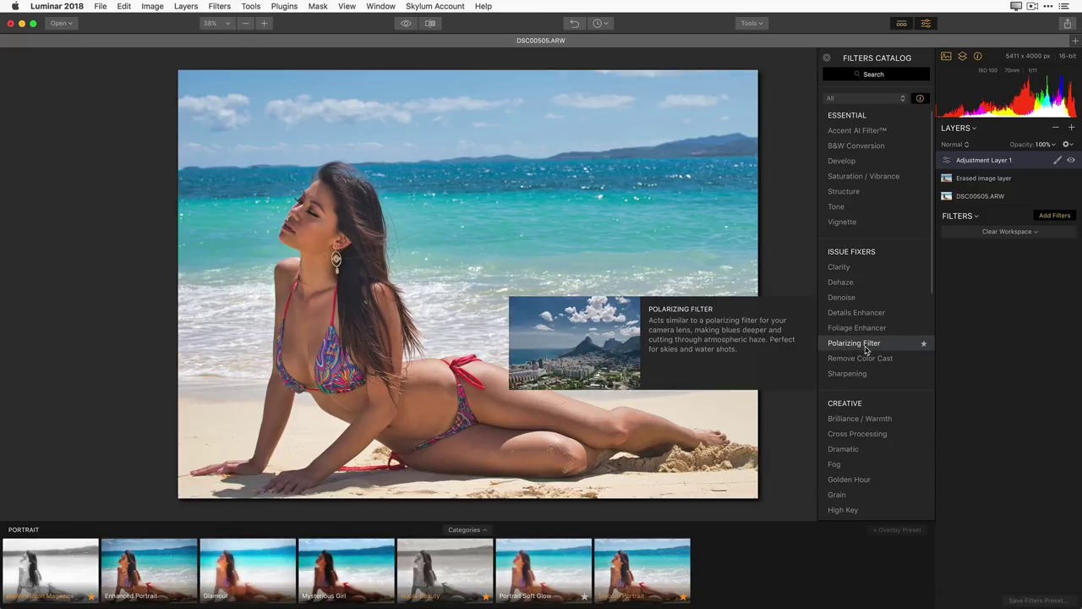
pyautogui.click(866, 347)
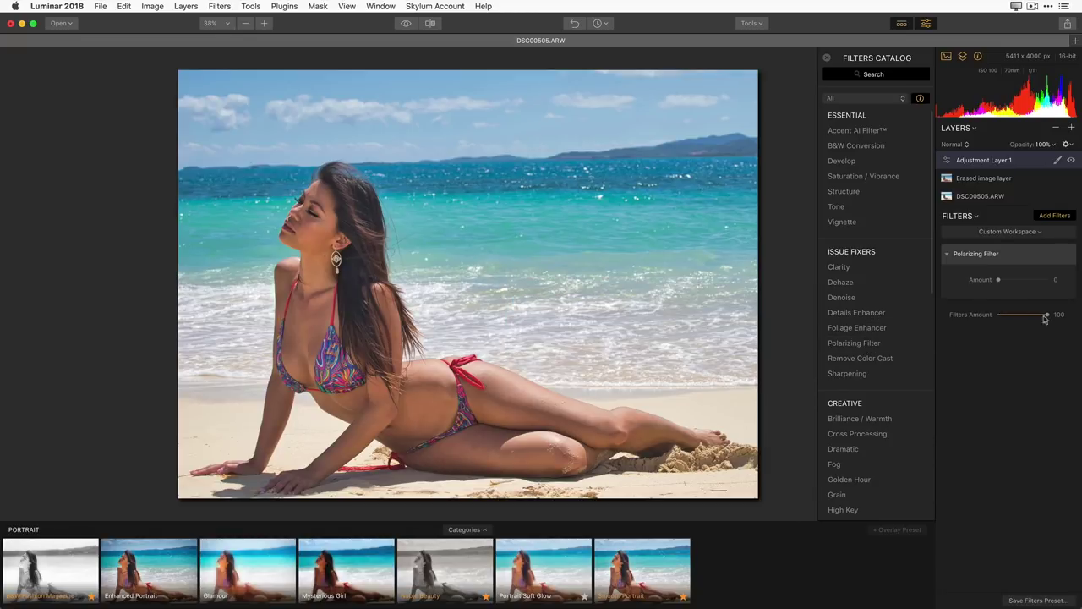
pyautogui.moveTo(1001, 282)
pyautogui.mouseDown()
pyautogui.moveTo(1021, 280)
pyautogui.moveTo(1009, 280)
pyautogui.mouseUp()
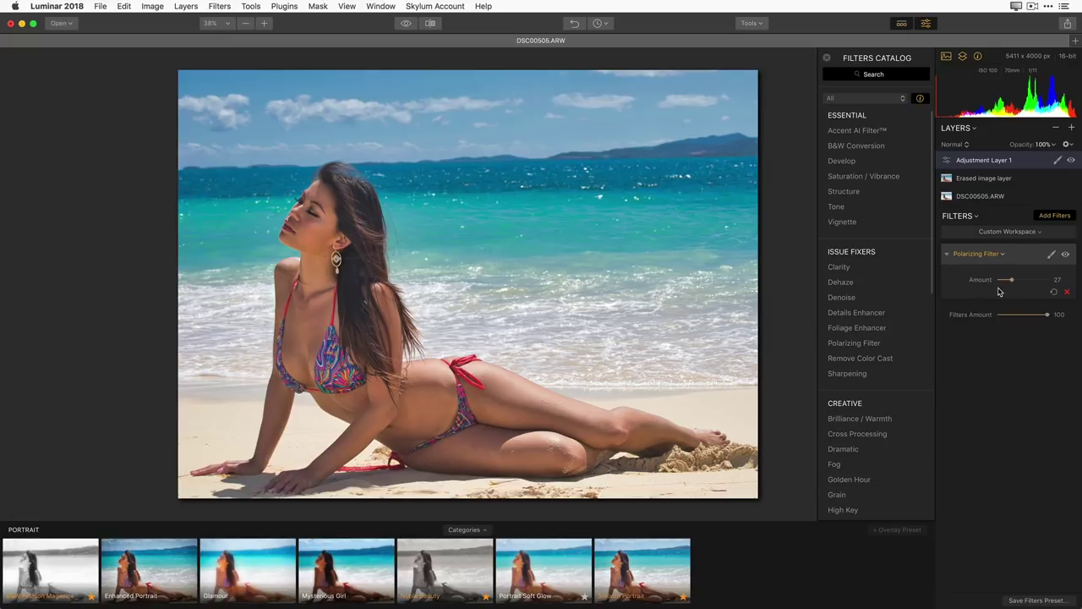
# Step: Add the Structure filter to the adjustment layer and raise its Amount to 76
pyautogui.moveTo(855, 351)
pyautogui.moveTo(867, 195)
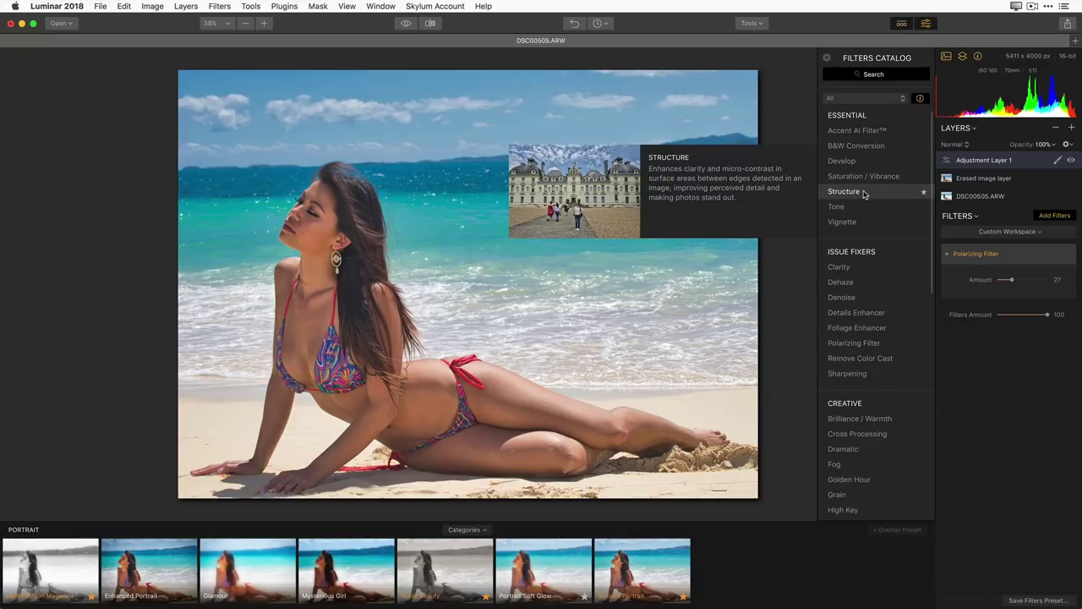
pyautogui.click(864, 194)
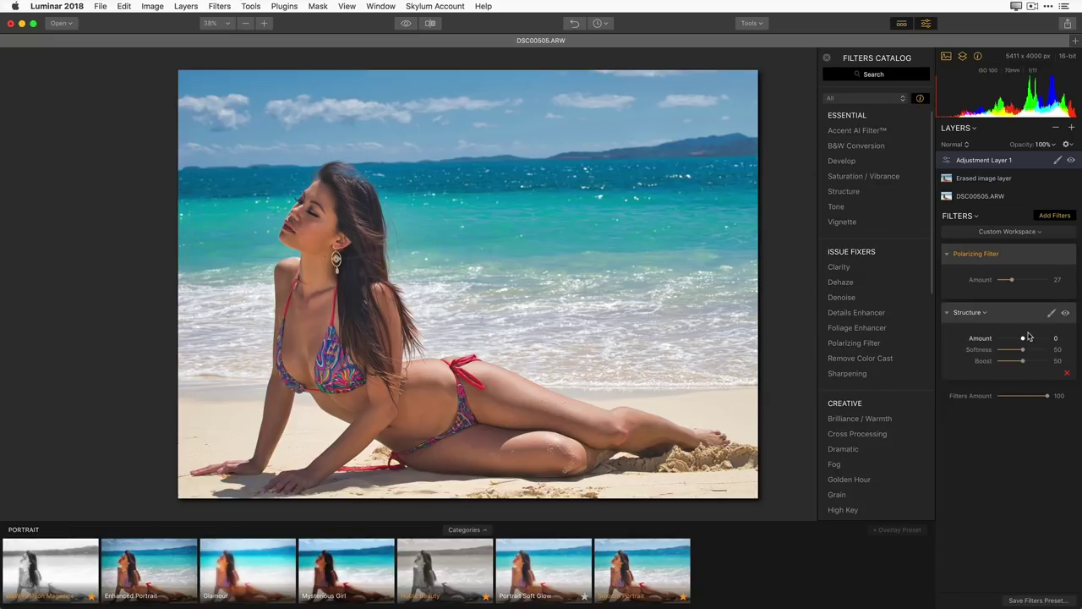
pyautogui.moveTo(1024, 339); pyautogui.dragTo(1034, 339)
pyautogui.moveTo(1028, 341); pyautogui.dragTo(1027, 341)
pyautogui.moveTo(1027, 341); pyautogui.dragTo(1047, 340)
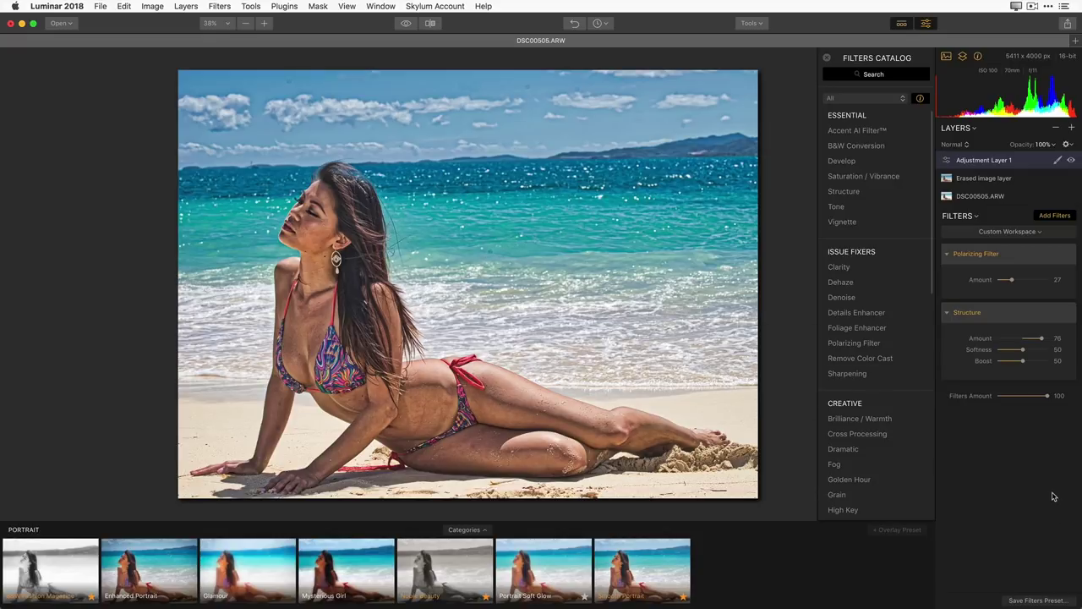
# Step: Try an overall Filters Amount of 56, restore it to 100, and set the Structure Amount to 19
pyautogui.click(1028, 397)
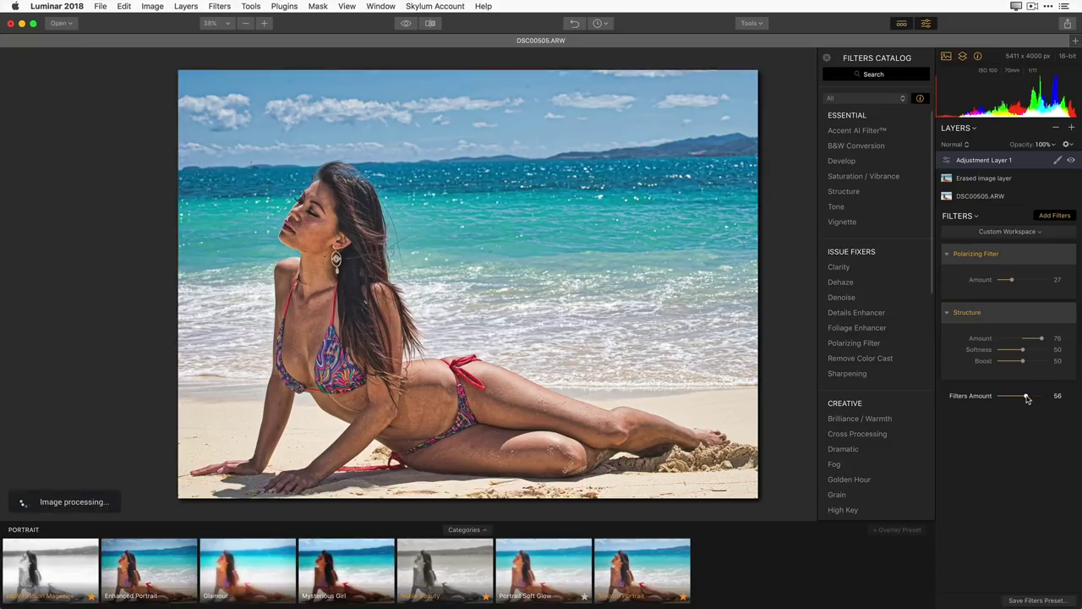
pyautogui.moveTo(1026, 396); pyautogui.dragTo(1071, 398)
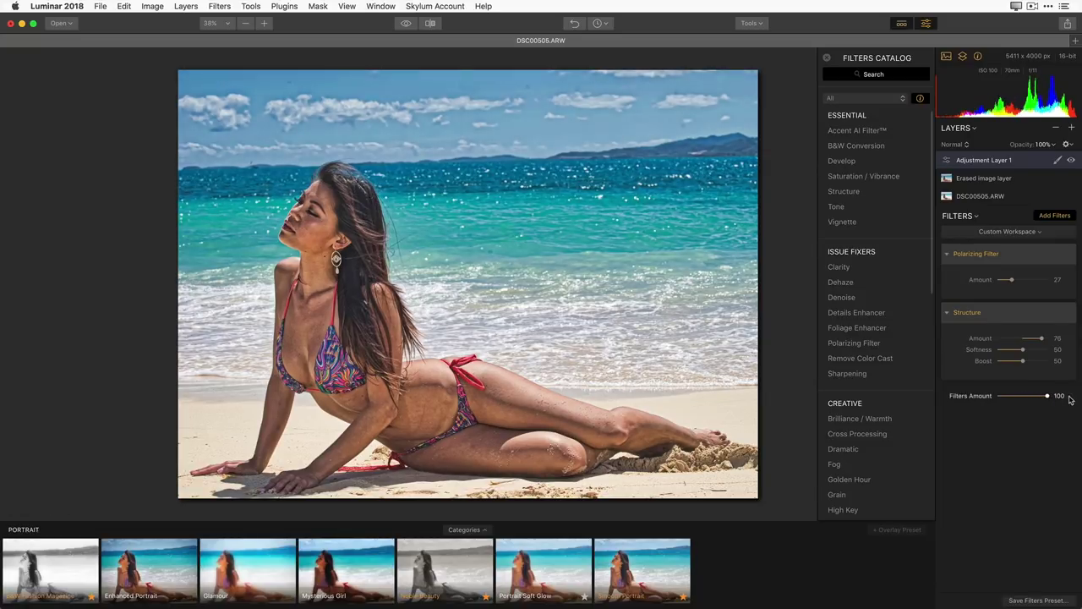
pyautogui.click(1028, 338)
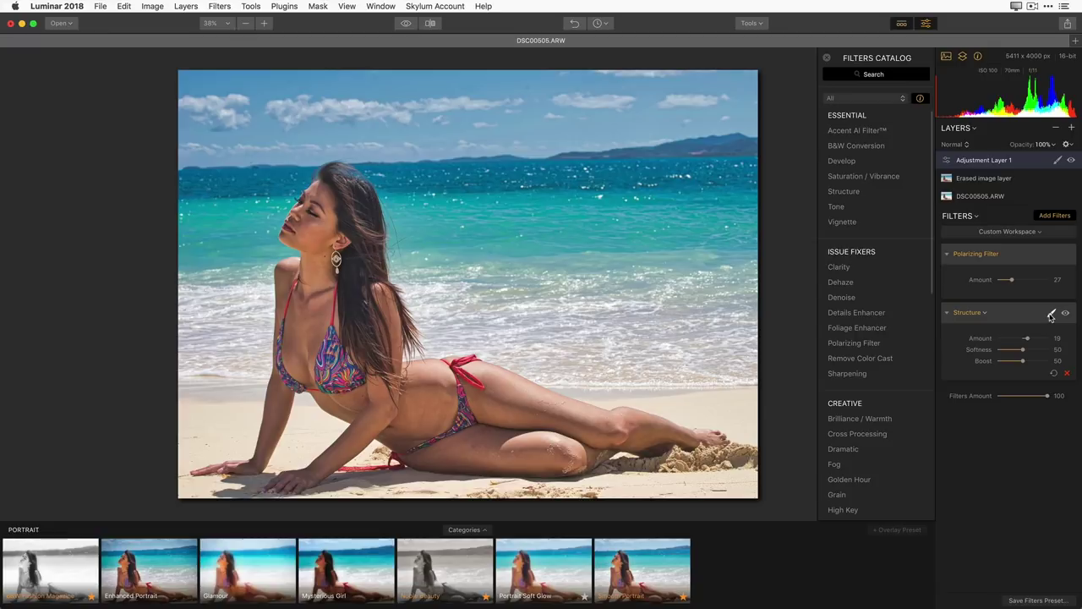
# Step: Start a brush mask on the Structure filter and paint over the surf and sand with the size 100 brush
pyautogui.click(1052, 315)
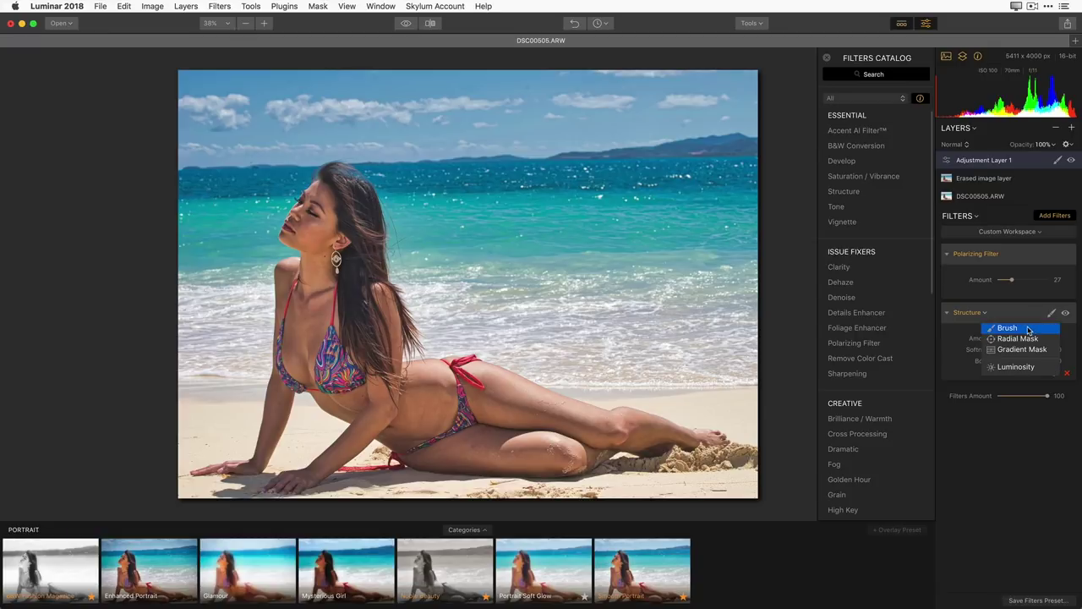
pyautogui.click(1039, 328)
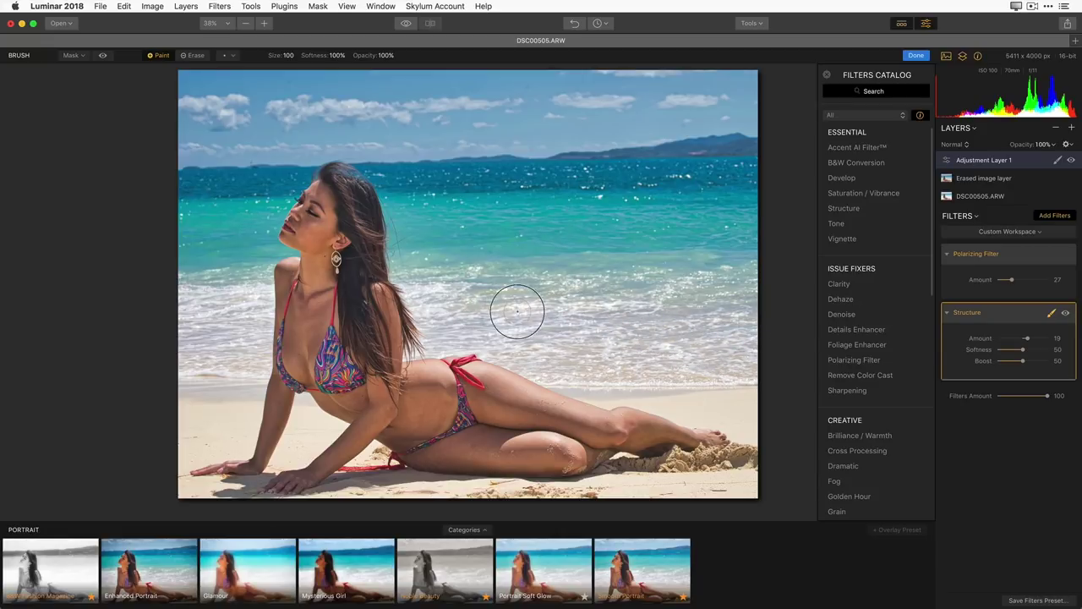
pyautogui.moveTo(443, 291)
pyautogui.mouseDown()
pyautogui.moveTo(701, 285)
pyautogui.moveTo(505, 314)
pyautogui.moveTo(533, 322)
pyautogui.moveTo(500, 330)
pyautogui.moveTo(513, 340)
pyautogui.moveTo(600, 363)
pyautogui.moveTo(732, 366)
pyautogui.moveTo(756, 316)
pyautogui.moveTo(737, 302)
pyautogui.moveTo(684, 327)
pyautogui.moveTo(477, 332)
pyautogui.moveTo(432, 300)
pyautogui.moveTo(652, 285)
pyautogui.moveTo(334, 306)
pyautogui.moveTo(203, 307)
pyautogui.moveTo(202, 295)
pyautogui.moveTo(245, 314)
pyautogui.moveTo(208, 358)
pyautogui.moveTo(212, 425)
pyautogui.moveTo(200, 411)
pyautogui.moveTo(250, 397)
pyautogui.mouseUp()
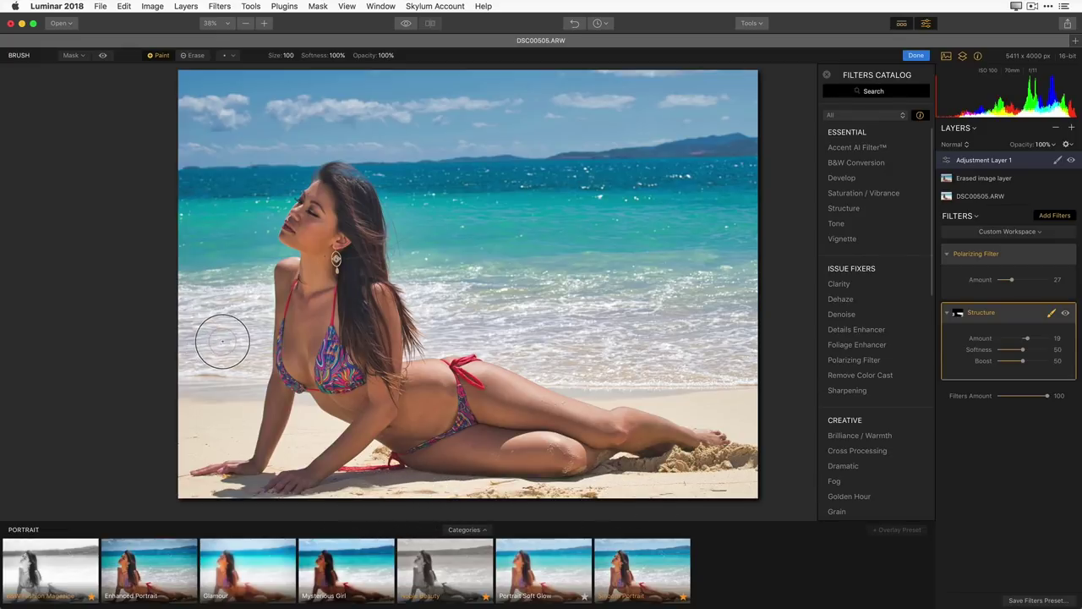
# Step: Reduce the mask brush to size 40 and paint the Structure effect onto the bikini
pyautogui.press('super+minus')
pyautogui.scroll(5, 550, 346)
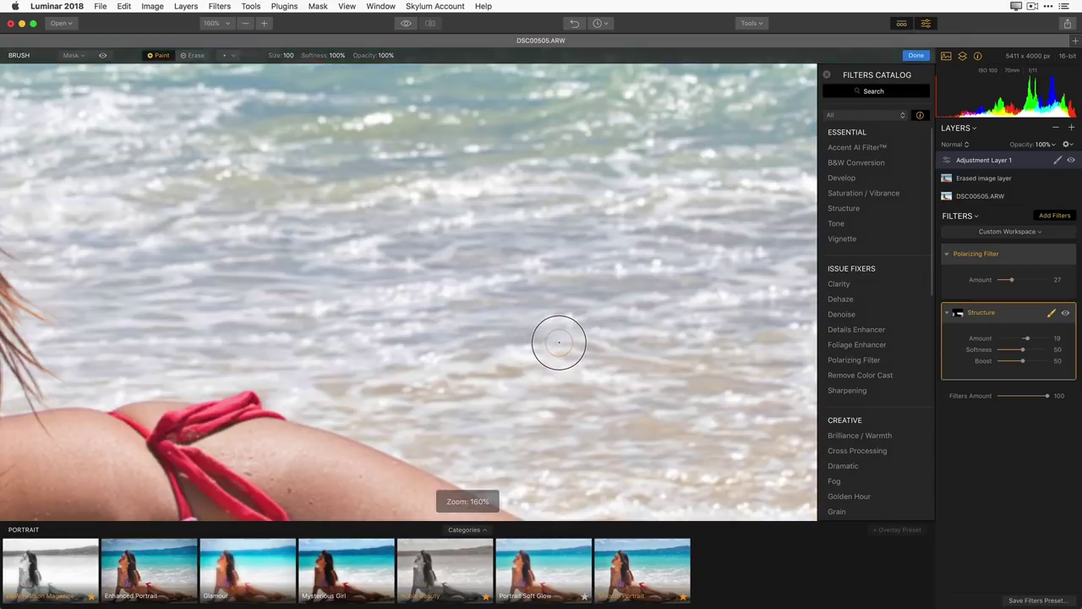
pyautogui.scroll(-1, 302, 355)
pyautogui.moveTo(250, 359); pyautogui.dragTo(586, 207)
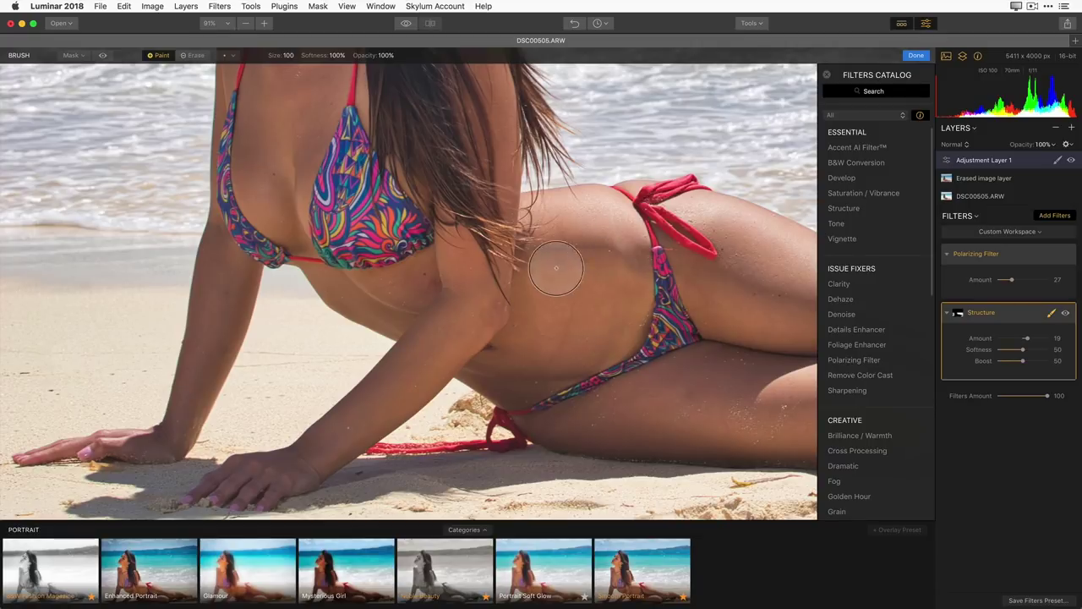
pyautogui.press('[')
pyautogui.press('[')
pyautogui.press('[')
pyautogui.press('[')
pyautogui.press('[')
pyautogui.press('[')
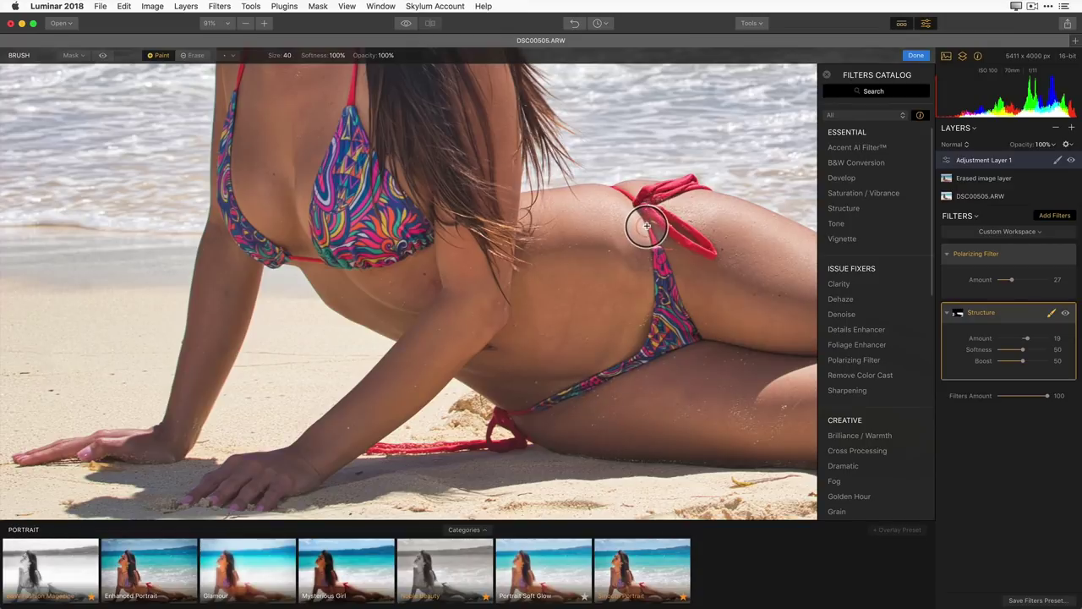
pyautogui.scroll(-5, 653, 236)
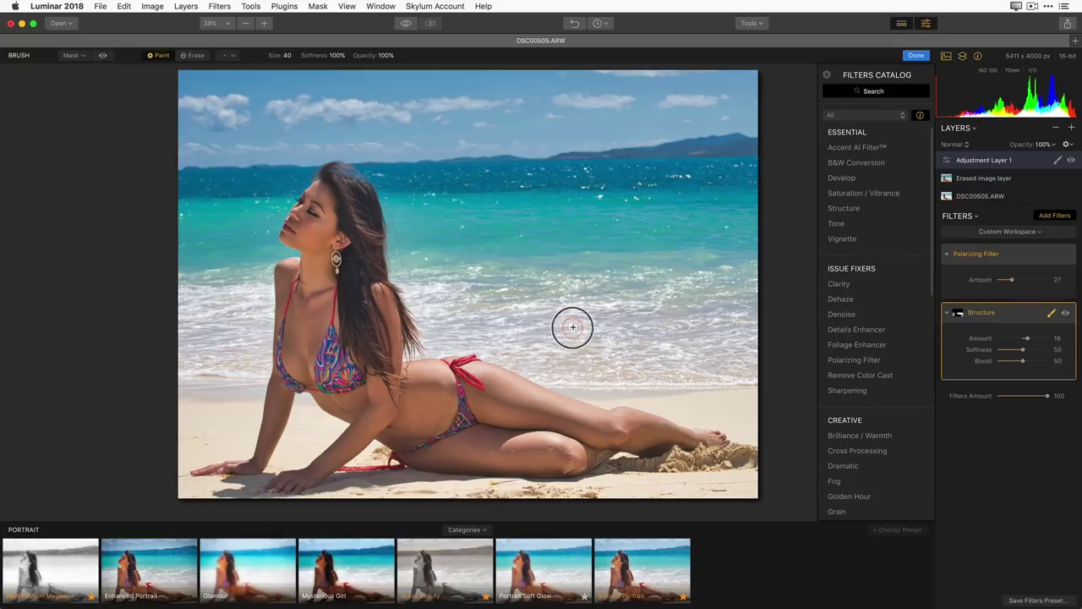
# Step: Fill the unpainted gaps on the bikini top and the surf behind the woman's arm using the mask overlay, and hide the overlay
pyautogui.click(102, 57)
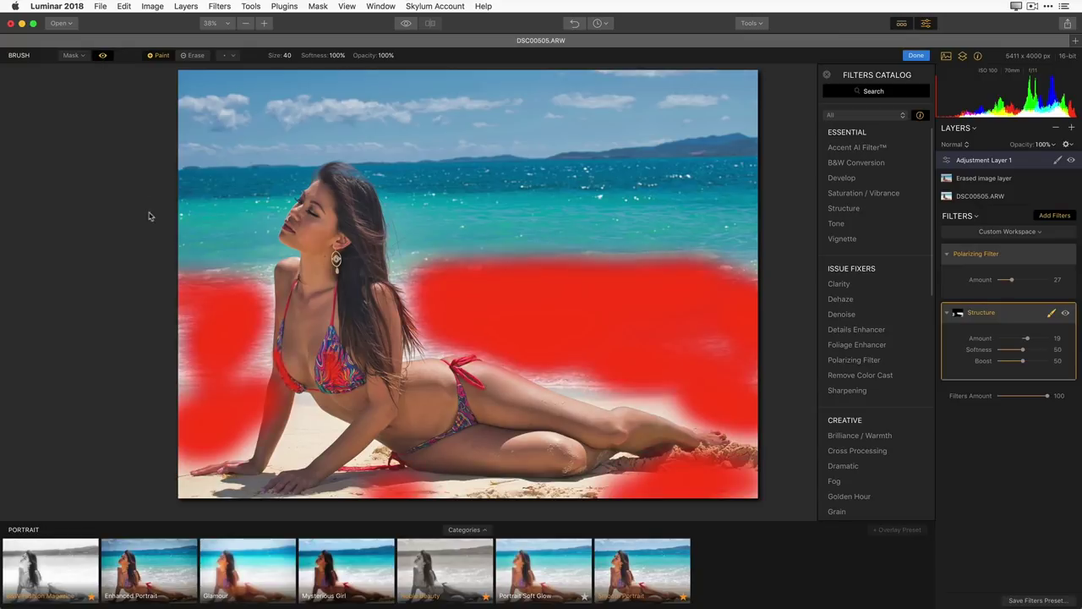
pyautogui.moveTo(356, 384)
pyautogui.mouseDown()
pyautogui.moveTo(339, 357)
pyautogui.moveTo(366, 383)
pyautogui.moveTo(341, 380)
pyautogui.moveTo(341, 363)
pyautogui.moveTo(344, 386)
pyautogui.mouseUp()
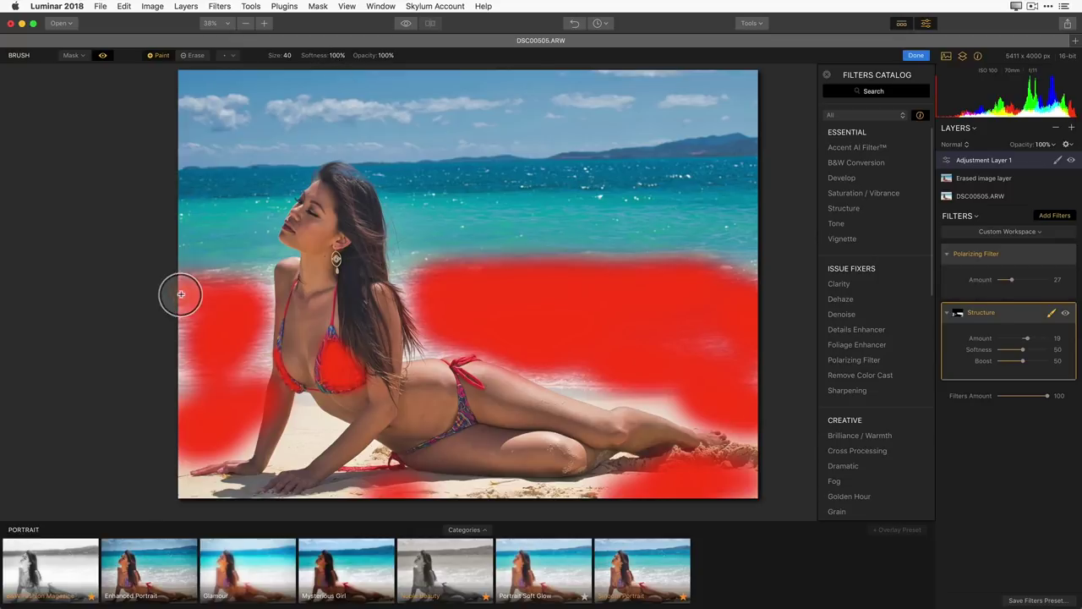
pyautogui.moveTo(200, 338)
pyautogui.mouseDown()
pyautogui.moveTo(198, 352)
pyautogui.moveTo(197, 324)
pyautogui.moveTo(203, 381)
pyautogui.moveTo(186, 307)
pyautogui.mouseUp()
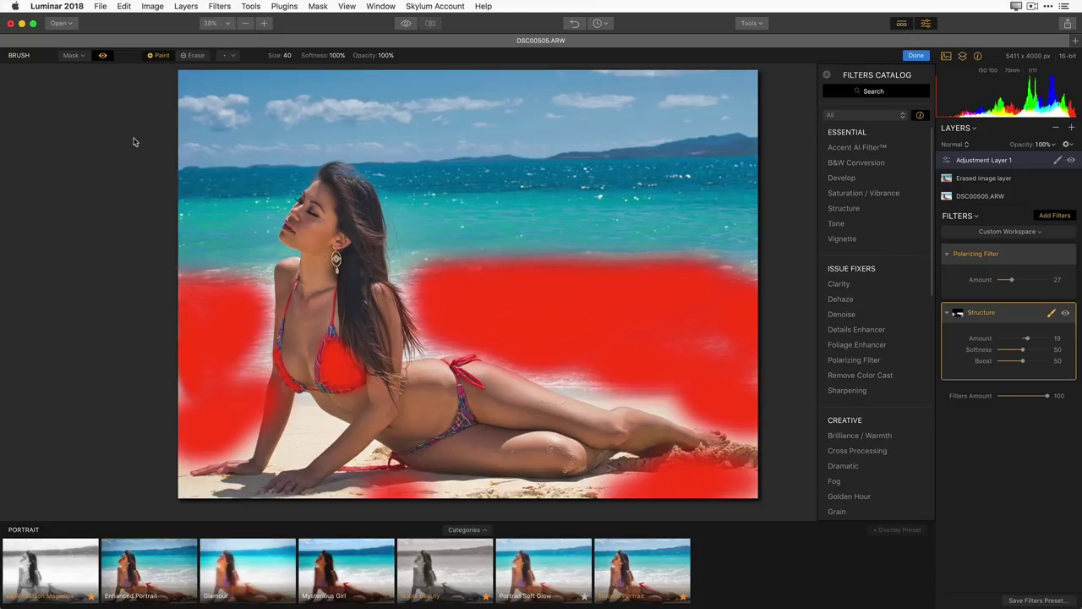
pyautogui.click(102, 56)
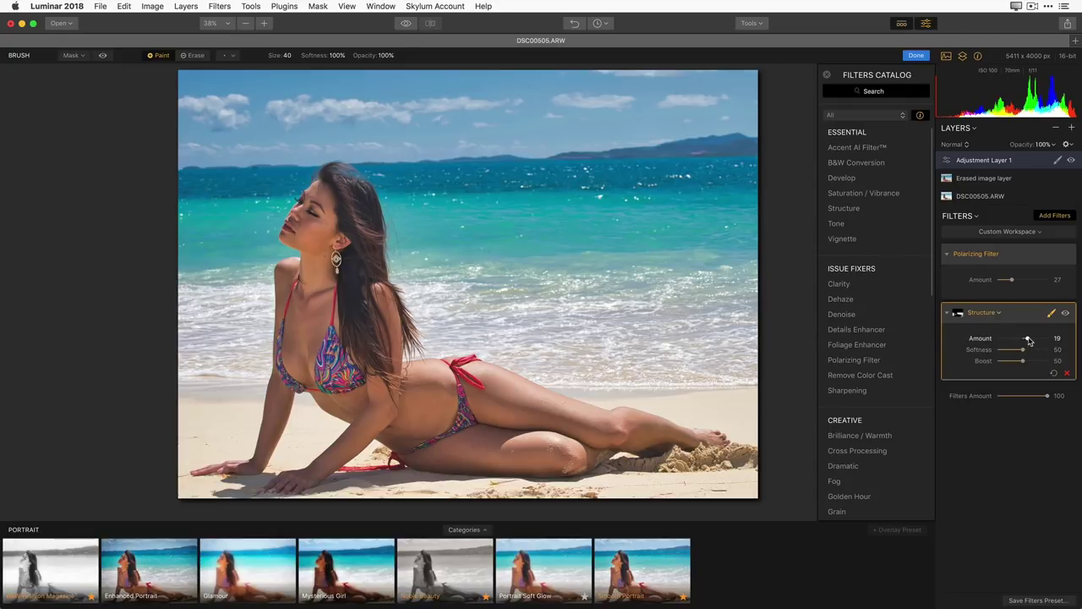
# Step: Compare the photo with the Structure filter on and off at Amount 100, and settle on an Amount of 47
pyautogui.moveTo(1034, 340); pyautogui.dragTo(1079, 347)
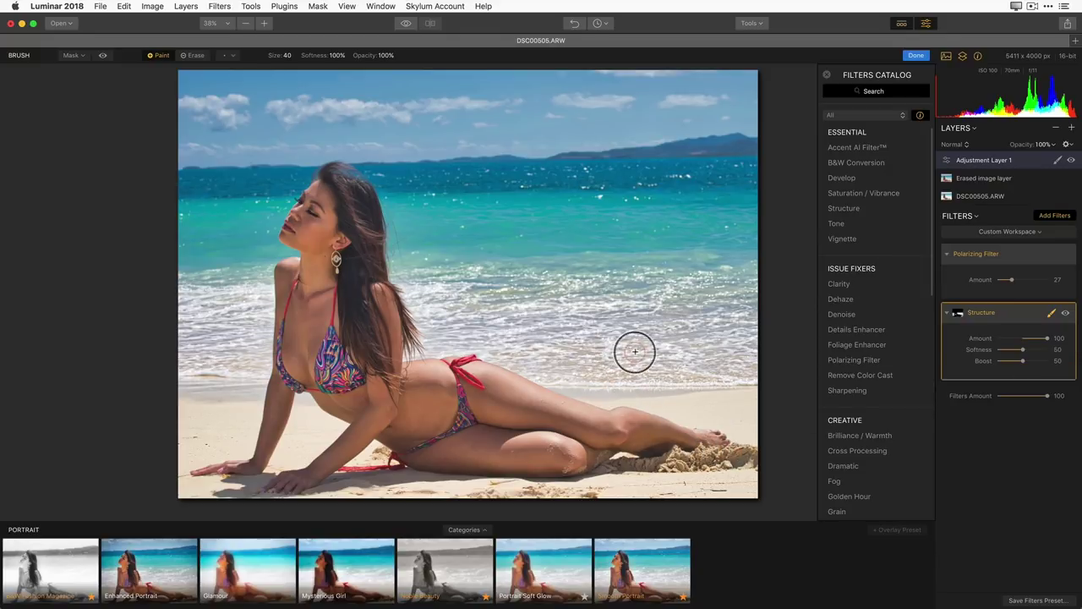
pyautogui.click(1068, 314)
pyautogui.click(1067, 314)
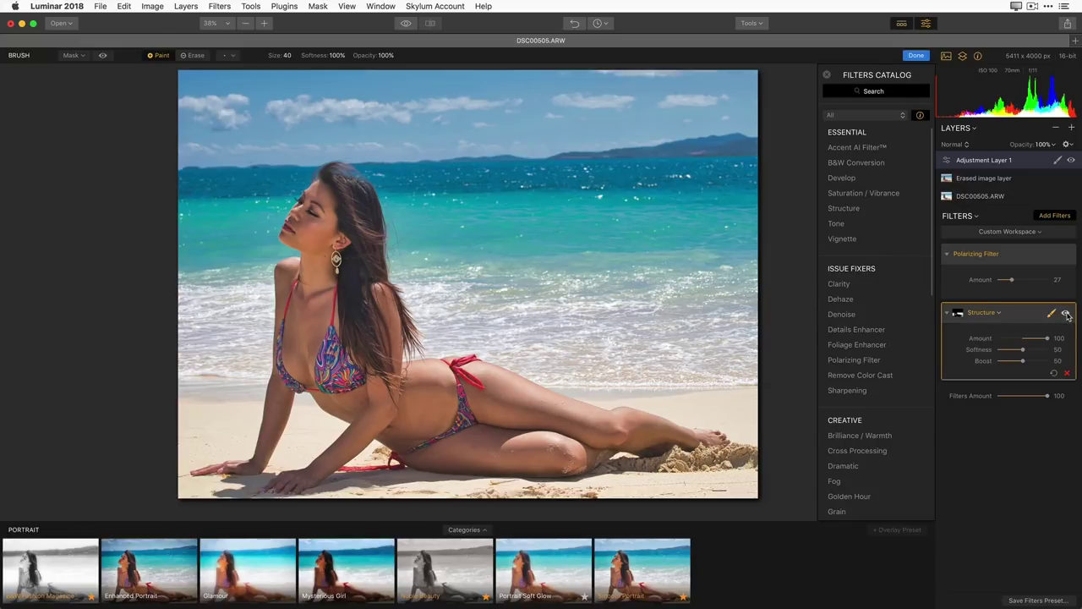
pyautogui.click(1065, 315)
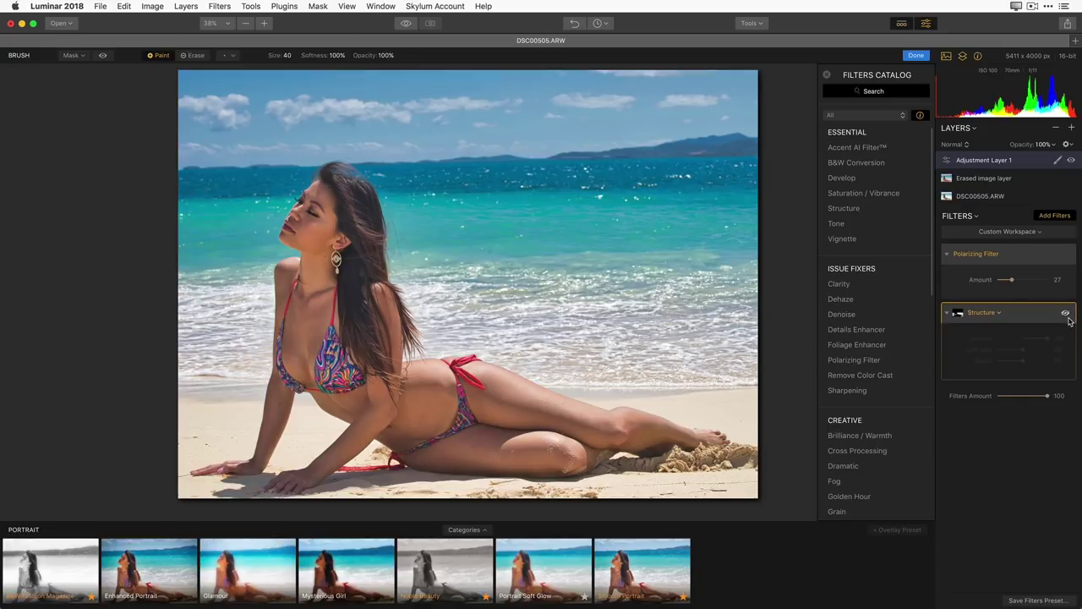
pyautogui.click(1067, 313)
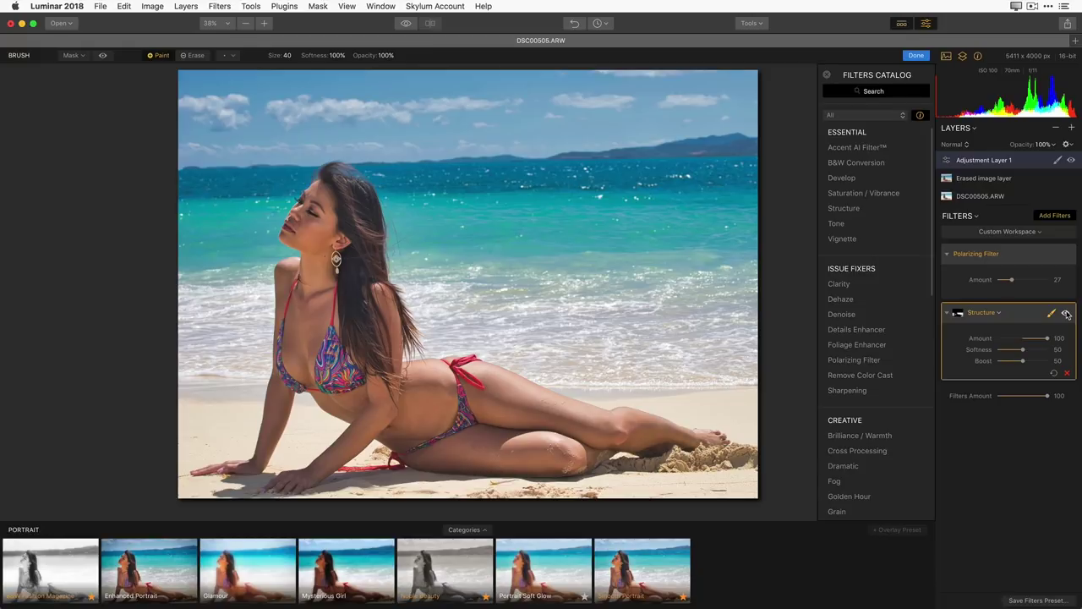
pyautogui.moveTo(1047, 339); pyautogui.dragTo(1039, 340)
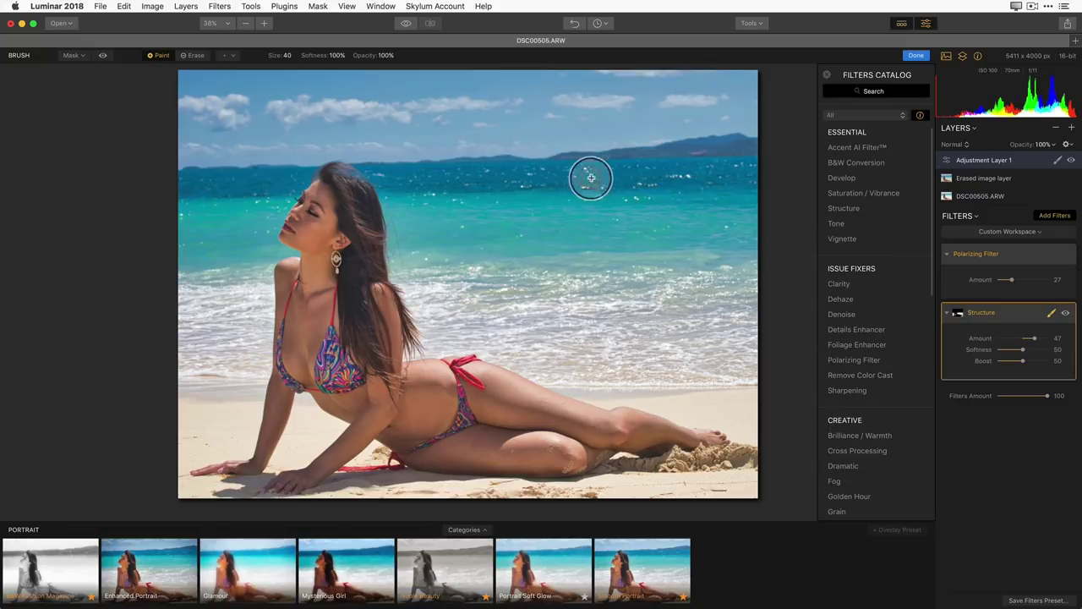
# Step: Add a second Structure filter with an Amount of -100 and a Softness of 35
pyautogui.moveTo(819, 217)
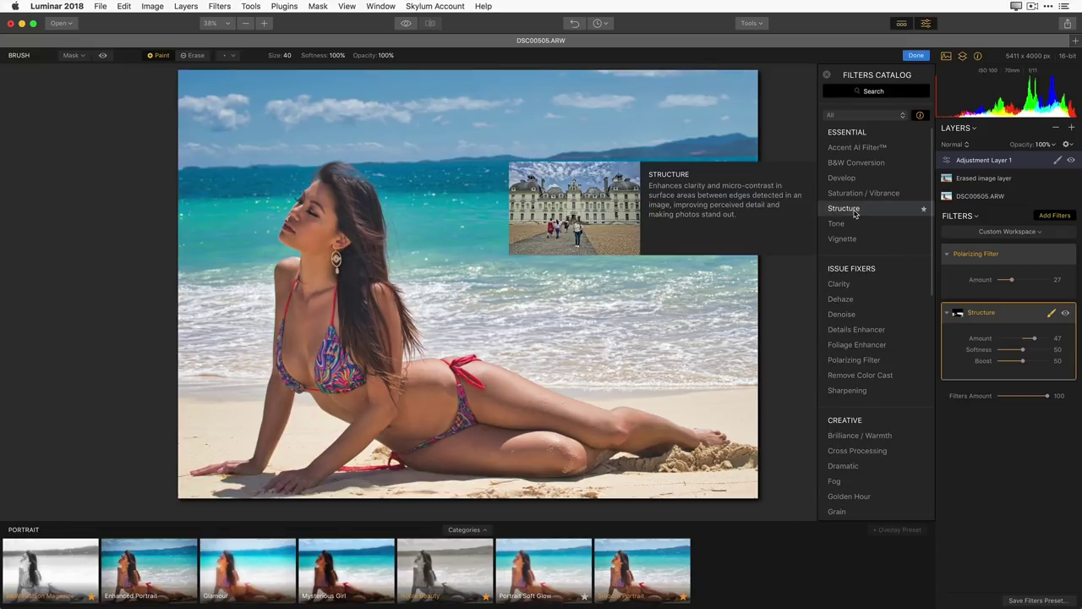
pyautogui.click(854, 212)
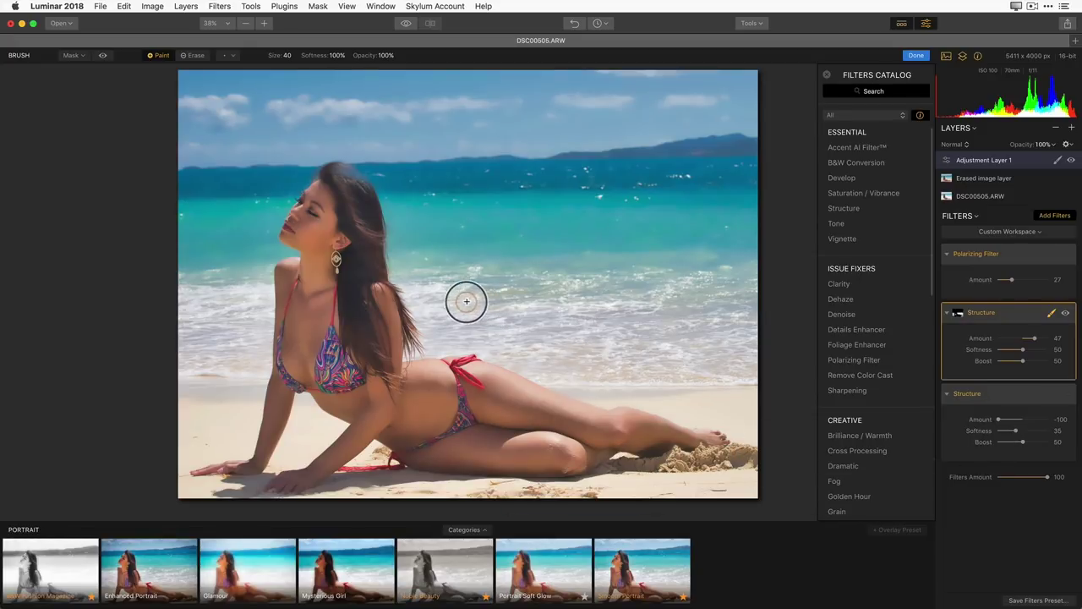
# Step: Try to paint the smoothing over the woman's face, neck, waist and legs with brush sizes 88 and 64
pyautogui.press('super+1')
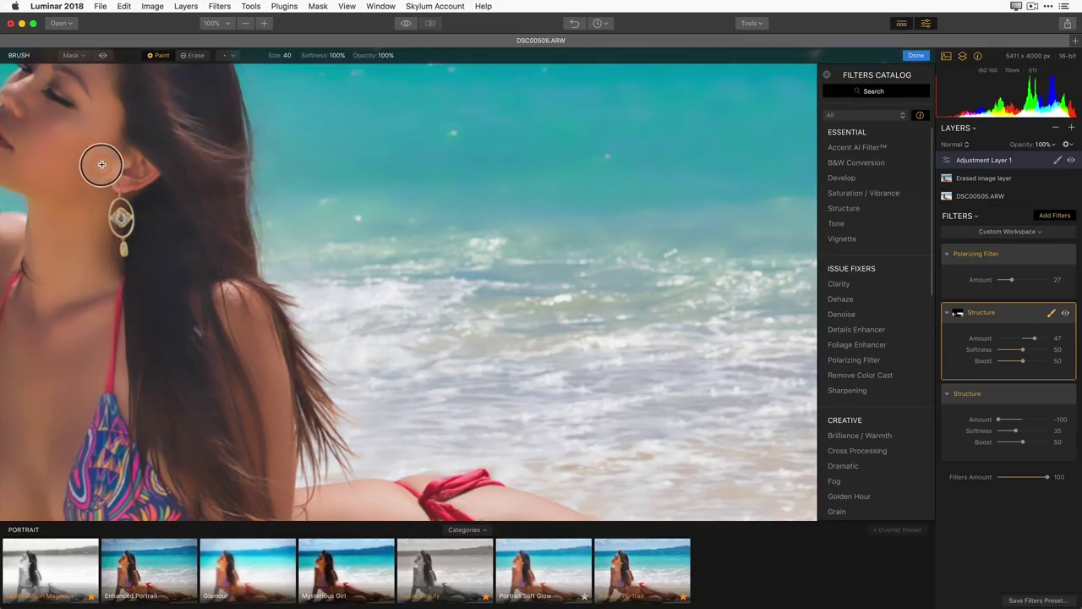
pyautogui.press('super+1')
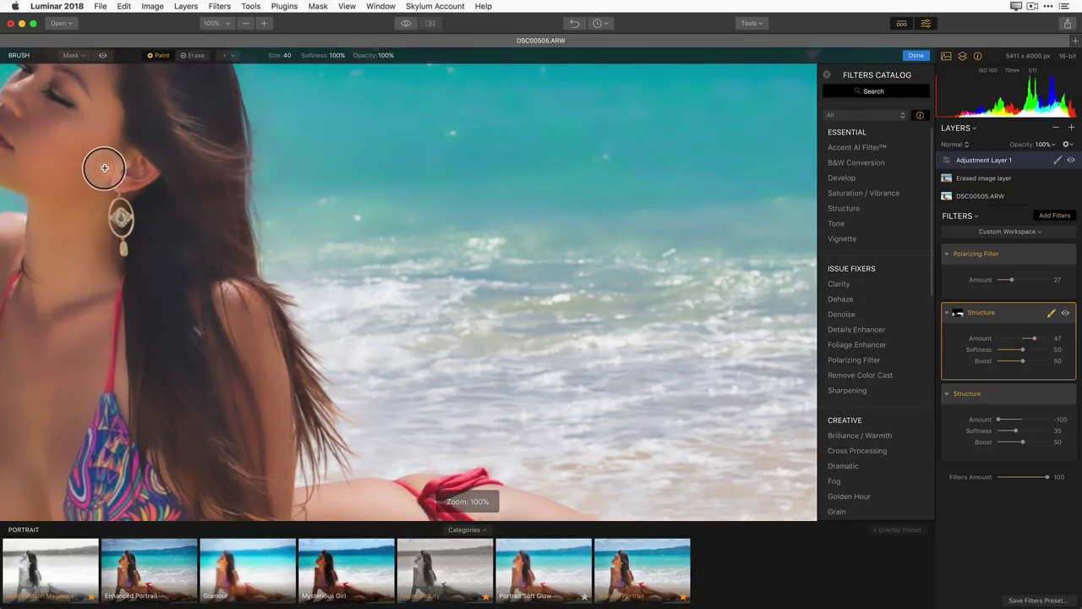
pyautogui.press(']')
pyautogui.press(']')
pyautogui.press(']')
pyautogui.press(']')
pyautogui.press(']')
pyautogui.press(']')
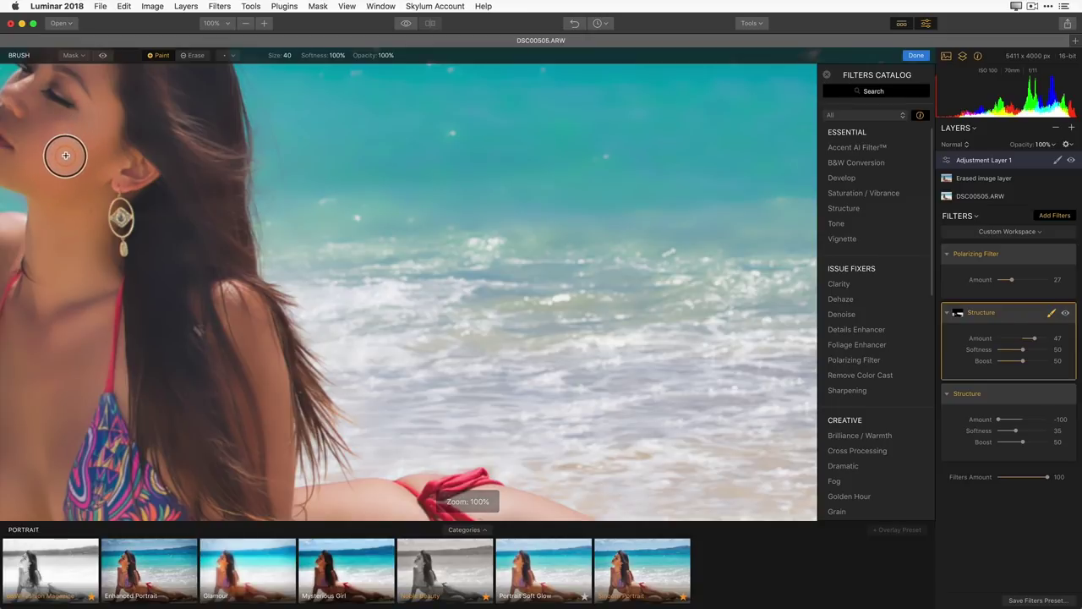
pyautogui.press(']')
pyautogui.press(']')
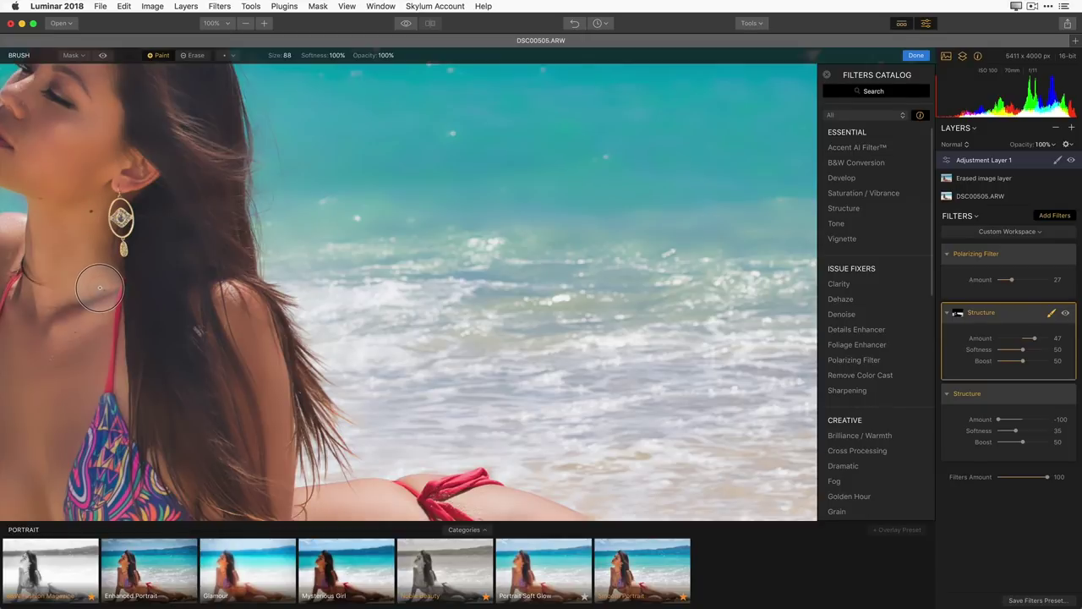
pyautogui.press('super+0')
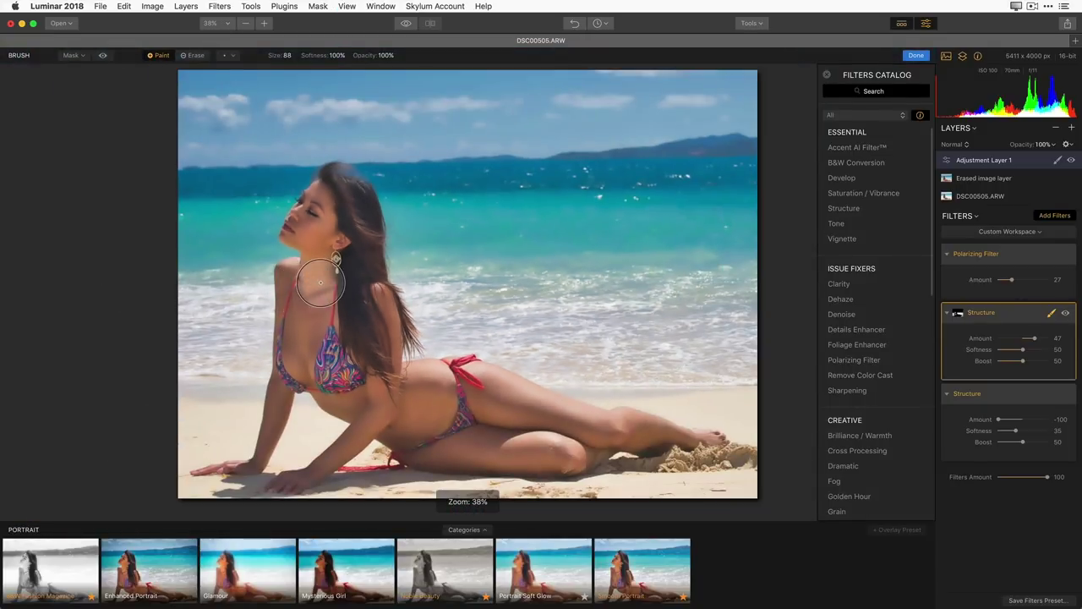
pyautogui.press(']')
pyautogui.press(']')
pyautogui.press(']')
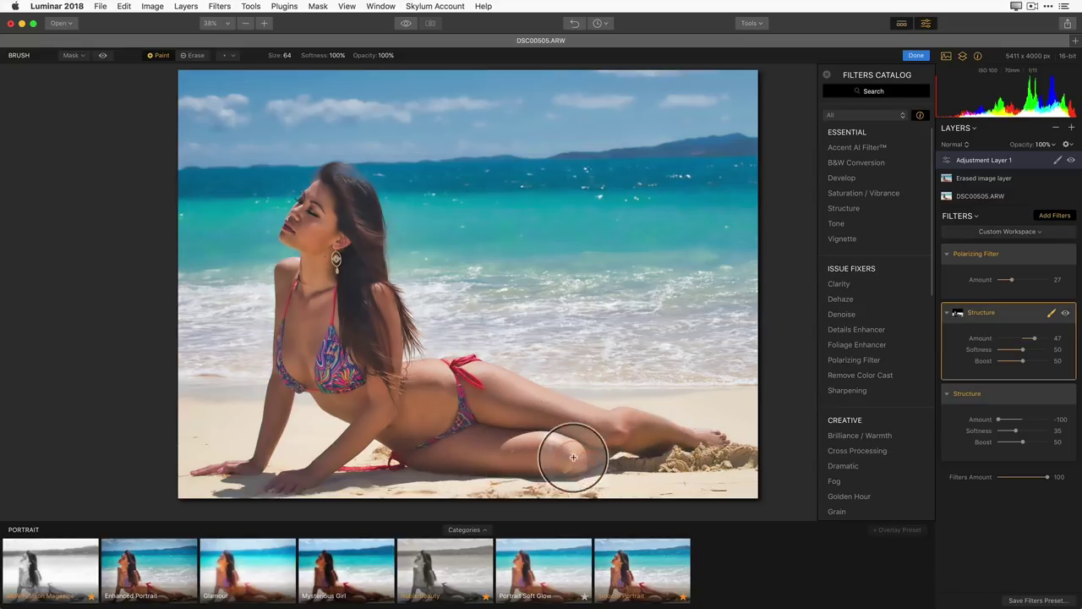
# Step: Show the mask overlay and revert the history to the second Structure filter's Softness change, removing the skin brush strokes
pyautogui.click(103, 56)
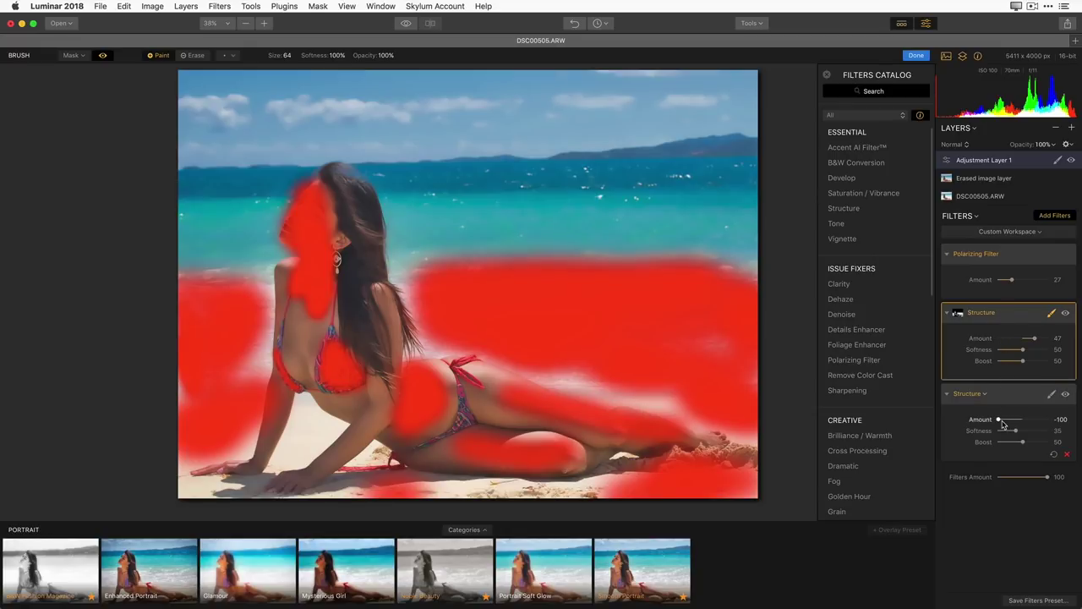
pyautogui.click(602, 25)
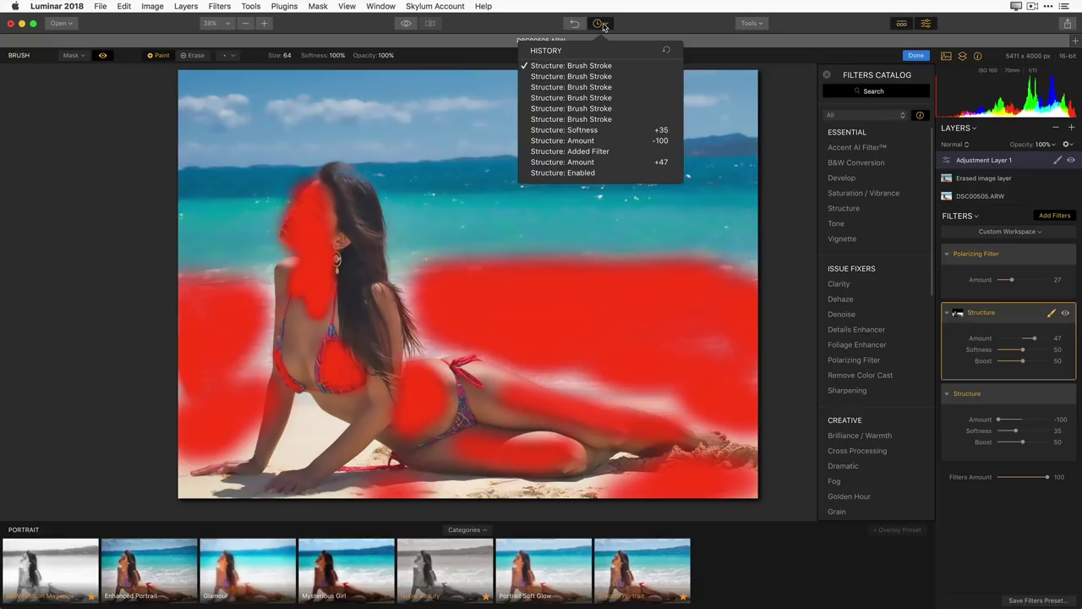
pyautogui.click(605, 89)
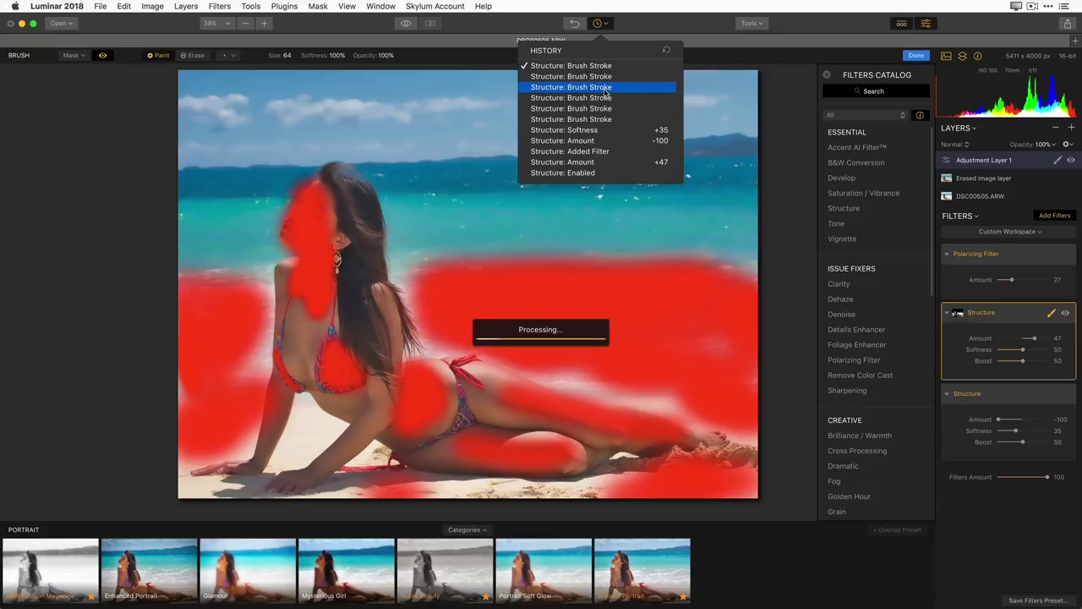
pyautogui.click(594, 131)
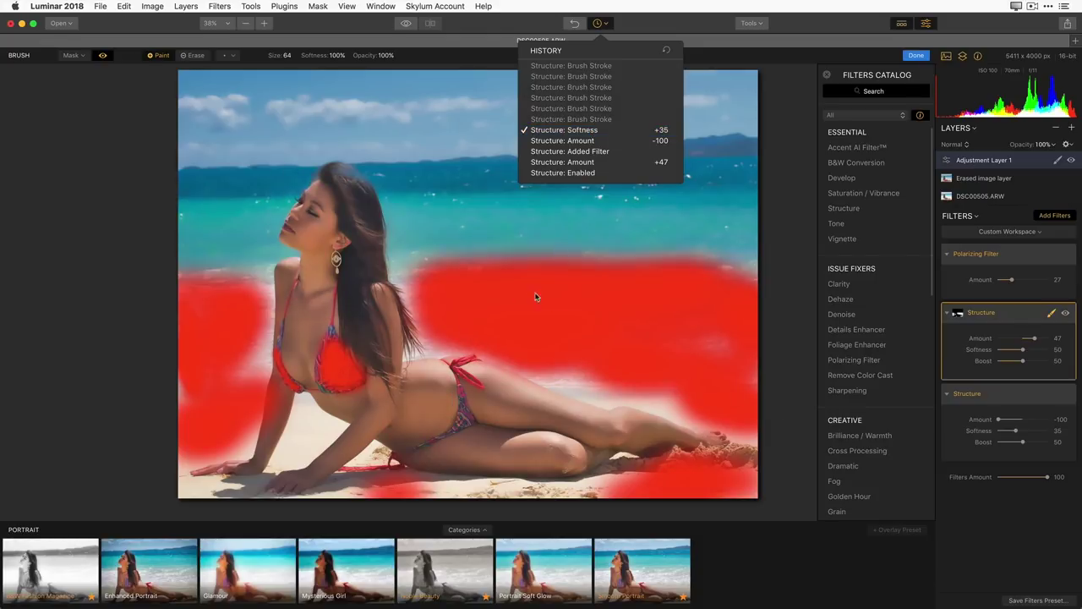
pyautogui.click(960, 443)
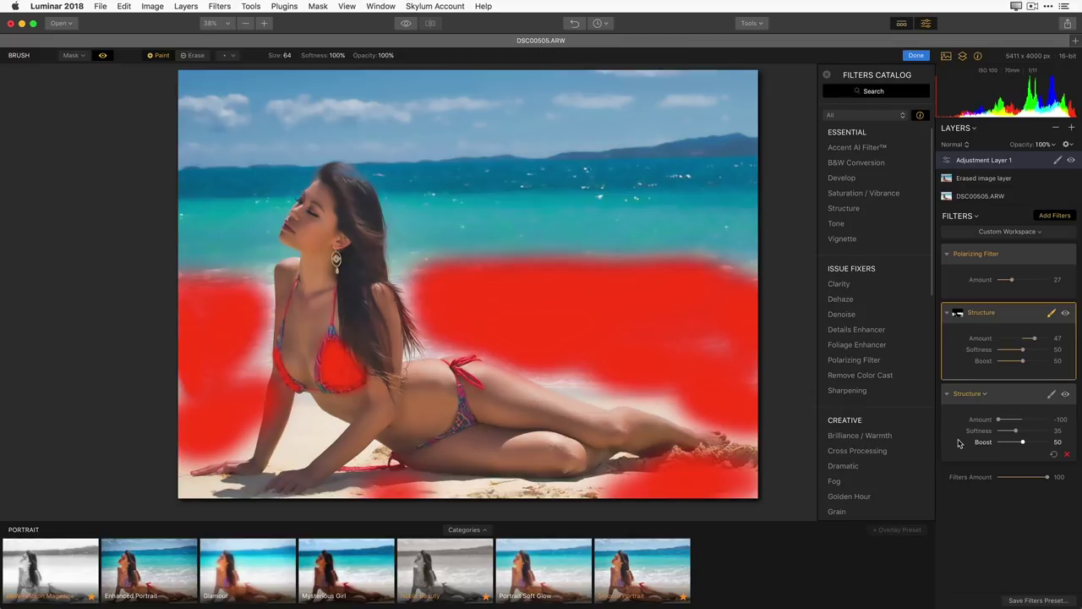
# Step: Switch mask painting from the first Structure filter to the second one and hide the mask overlay
pyautogui.click(1005, 397)
pyautogui.click(1006, 399)
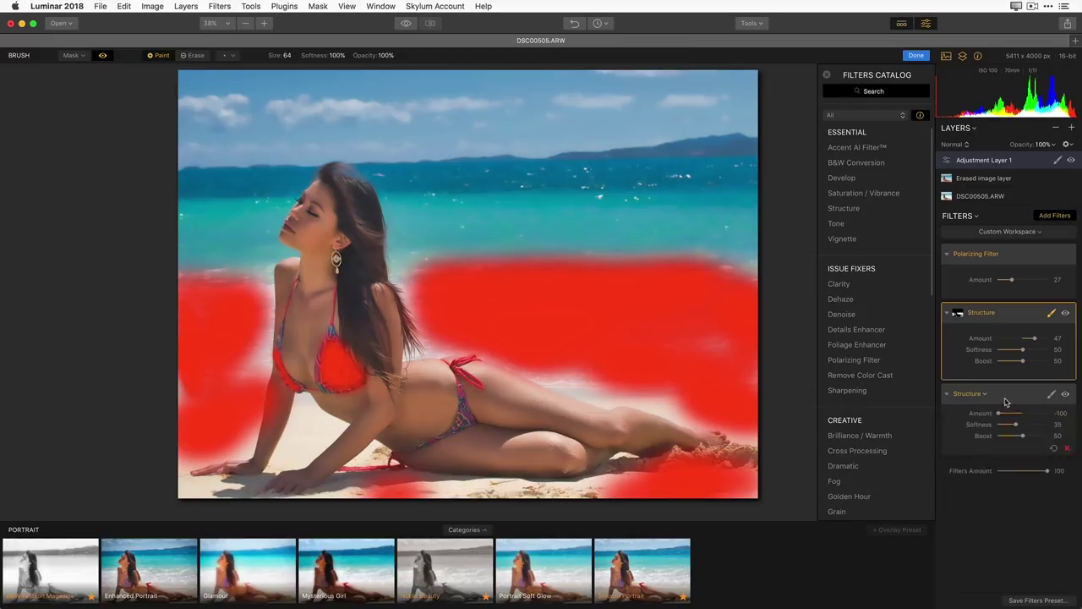
pyautogui.click(1051, 313)
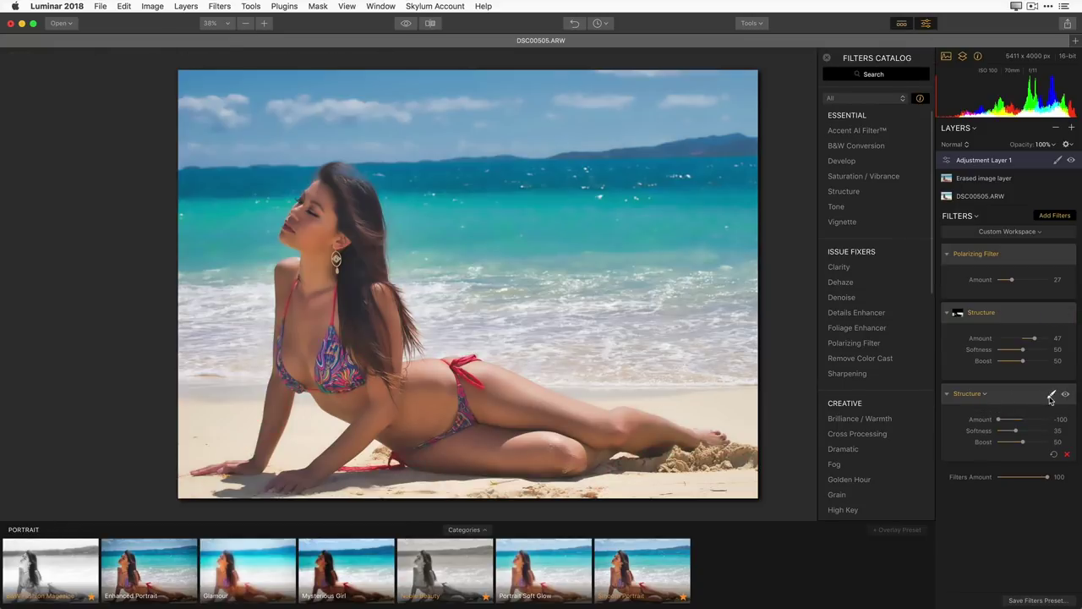
pyautogui.click(1051, 398)
pyautogui.click(1037, 410)
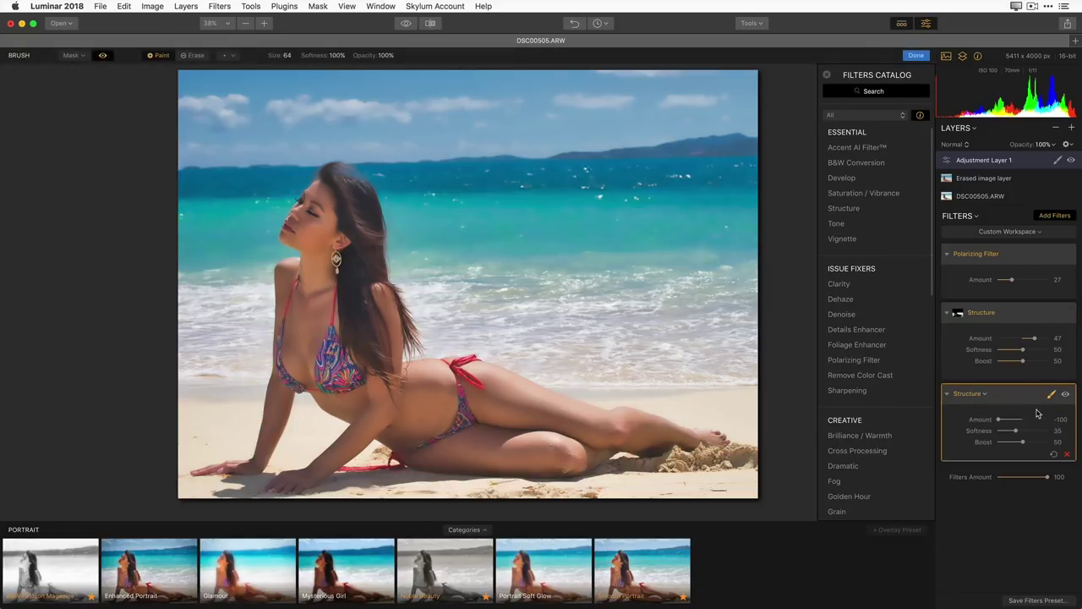
pyautogui.click(103, 56)
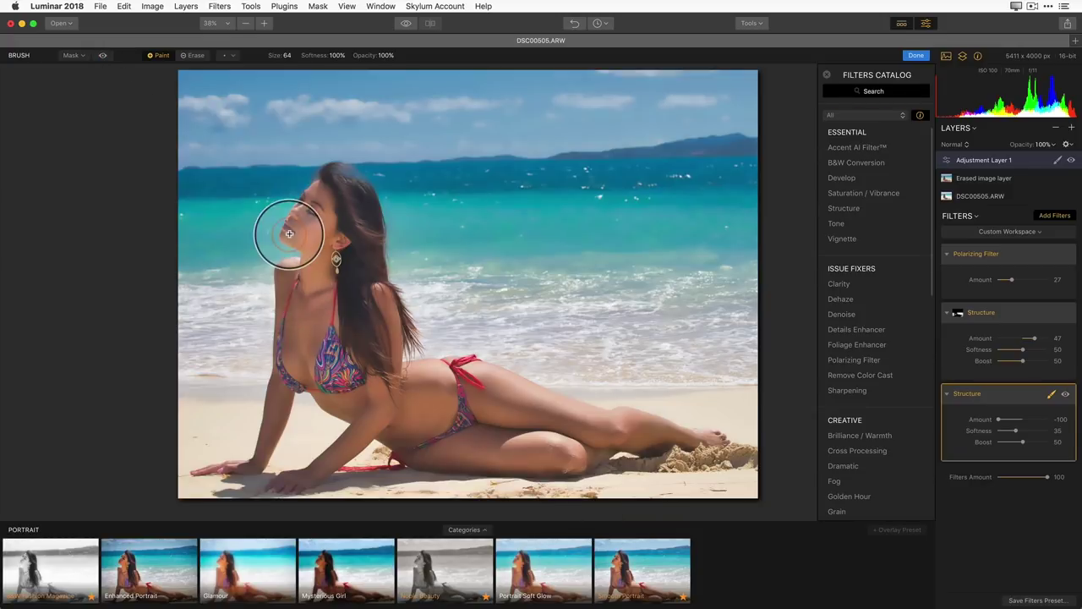
# Step: Paint the second Structure filter's smoothing over the woman's face, neck, chest, arm and upper leg with brush sizes 64 and 136
pyautogui.moveTo(340, 320)
pyautogui.mouseDown()
pyautogui.moveTo(330, 358)
pyautogui.moveTo(325, 334)
pyautogui.moveTo(318, 361)
pyautogui.moveTo(333, 245)
pyautogui.moveTo(314, 244)
pyautogui.moveTo(333, 217)
pyautogui.moveTo(346, 254)
pyautogui.moveTo(329, 283)
pyautogui.moveTo(320, 366)
pyautogui.mouseUp()
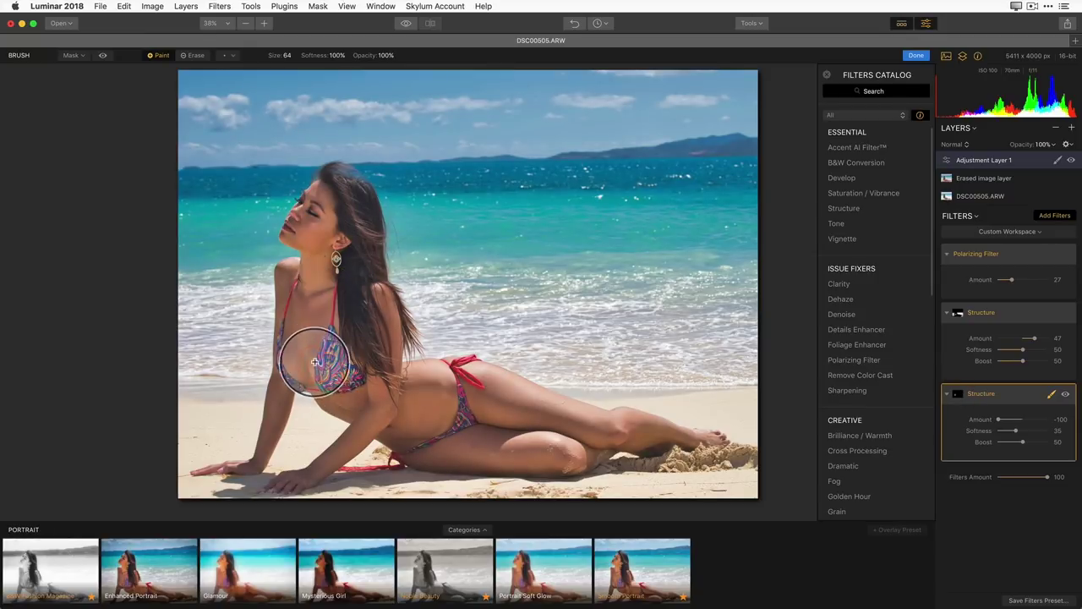
pyautogui.moveTo(549, 358)
pyautogui.mouseDown()
pyautogui.moveTo(532, 404)
pyautogui.moveTo(511, 397)
pyautogui.moveTo(512, 408)
pyautogui.moveTo(613, 444)
pyautogui.moveTo(693, 455)
pyautogui.moveTo(477, 474)
pyautogui.moveTo(446, 444)
pyautogui.moveTo(452, 467)
pyautogui.moveTo(427, 447)
pyautogui.moveTo(449, 414)
pyautogui.moveTo(437, 452)
pyautogui.moveTo(431, 429)
pyautogui.moveTo(382, 423)
pyautogui.moveTo(390, 432)
pyautogui.moveTo(351, 478)
pyautogui.moveTo(335, 445)
pyautogui.moveTo(279, 428)
pyautogui.moveTo(304, 429)
pyautogui.moveTo(329, 250)
pyautogui.moveTo(305, 228)
pyautogui.moveTo(329, 242)
pyautogui.moveTo(302, 237)
pyautogui.moveTo(285, 258)
pyautogui.moveTo(323, 236)
pyautogui.mouseUp()
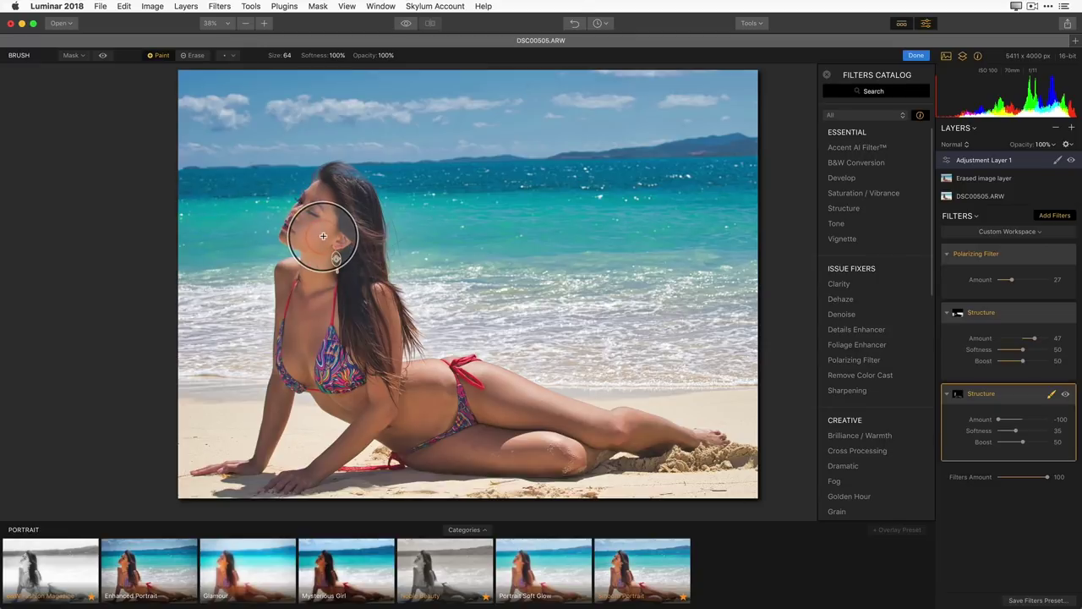
pyautogui.scroll(10, 325, 237)
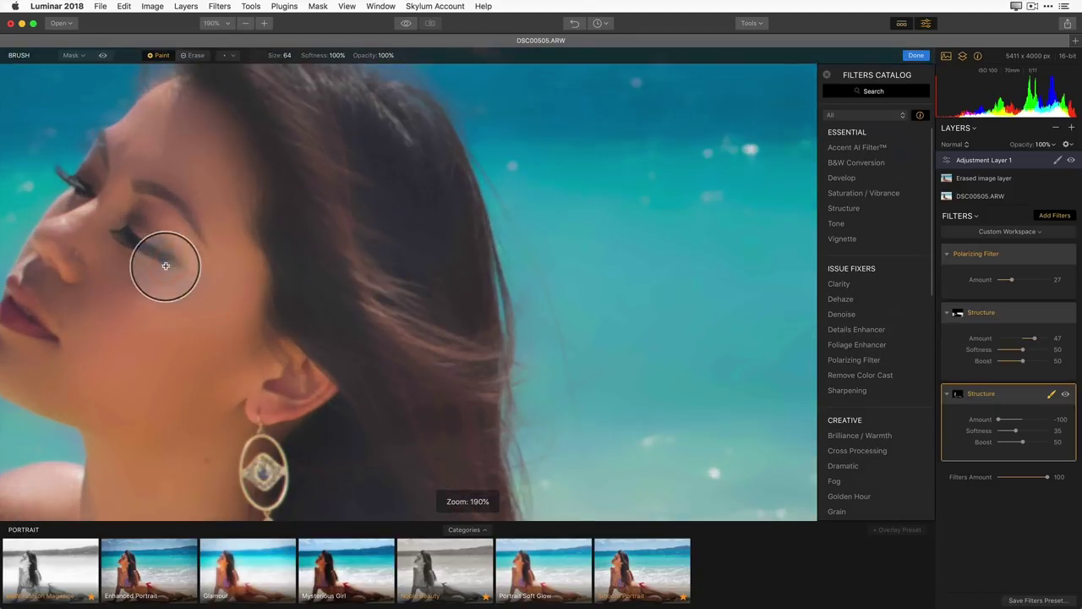
pyautogui.moveTo(166, 265)
pyautogui.mouseDown()
pyautogui.moveTo(98, 294)
pyautogui.moveTo(76, 268)
pyautogui.moveTo(97, 284)
pyautogui.moveTo(109, 320)
pyautogui.moveTo(145, 341)
pyautogui.moveTo(142, 352)
pyautogui.moveTo(121, 326)
pyautogui.moveTo(123, 344)
pyautogui.moveTo(102, 357)
pyautogui.moveTo(26, 356)
pyautogui.moveTo(172, 125)
pyautogui.moveTo(204, 173)
pyautogui.moveTo(224, 372)
pyautogui.moveTo(179, 402)
pyautogui.moveTo(166, 323)
pyautogui.moveTo(194, 512)
pyautogui.moveTo(145, 471)
pyautogui.moveTo(147, 485)
pyautogui.moveTo(187, 470)
pyautogui.moveTo(156, 458)
pyautogui.moveTo(131, 486)
pyautogui.moveTo(109, 452)
pyautogui.mouseUp()
pyautogui.press(']')
pyautogui.press(']')
pyautogui.press(']')
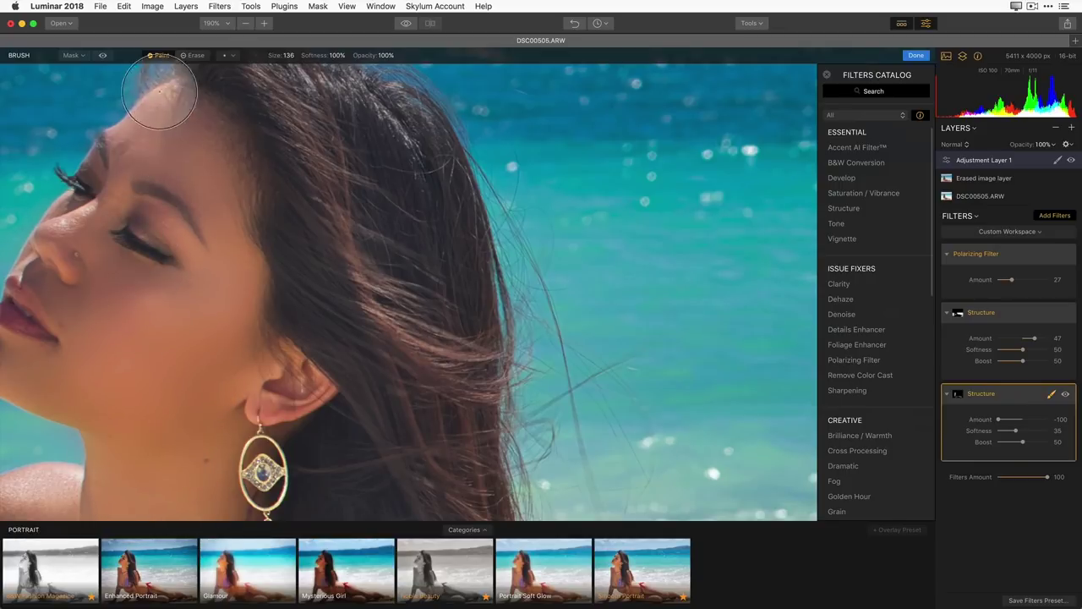
# Step: Erase the smoothing mask from the eyes, eyebrow and lips with a size 64 brush, checking it with the overlay
pyautogui.click(103, 55)
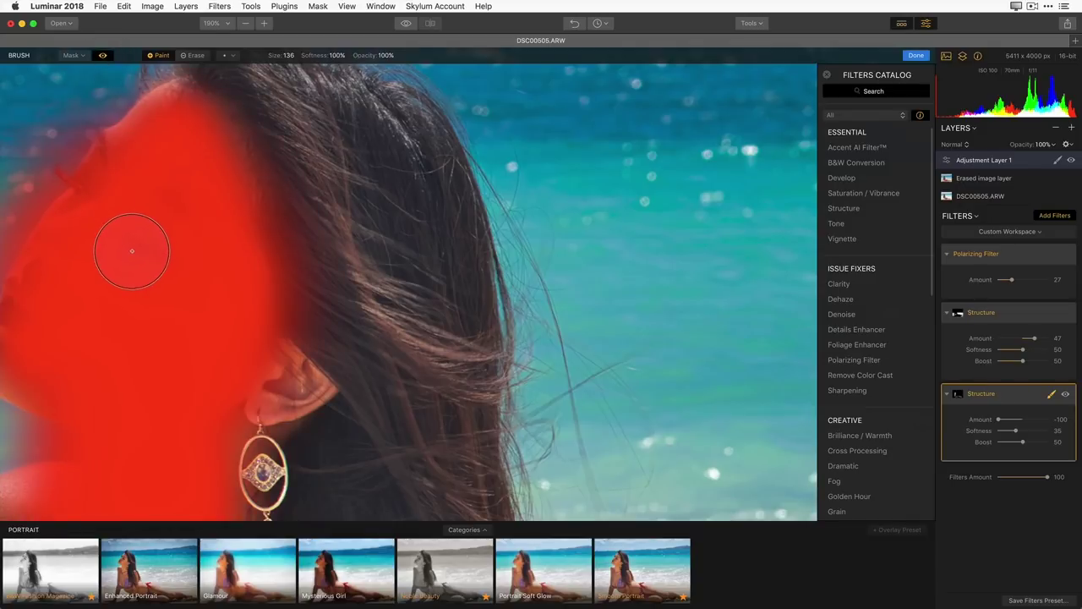
pyautogui.press('[')
pyautogui.press('[')
pyautogui.press('[')
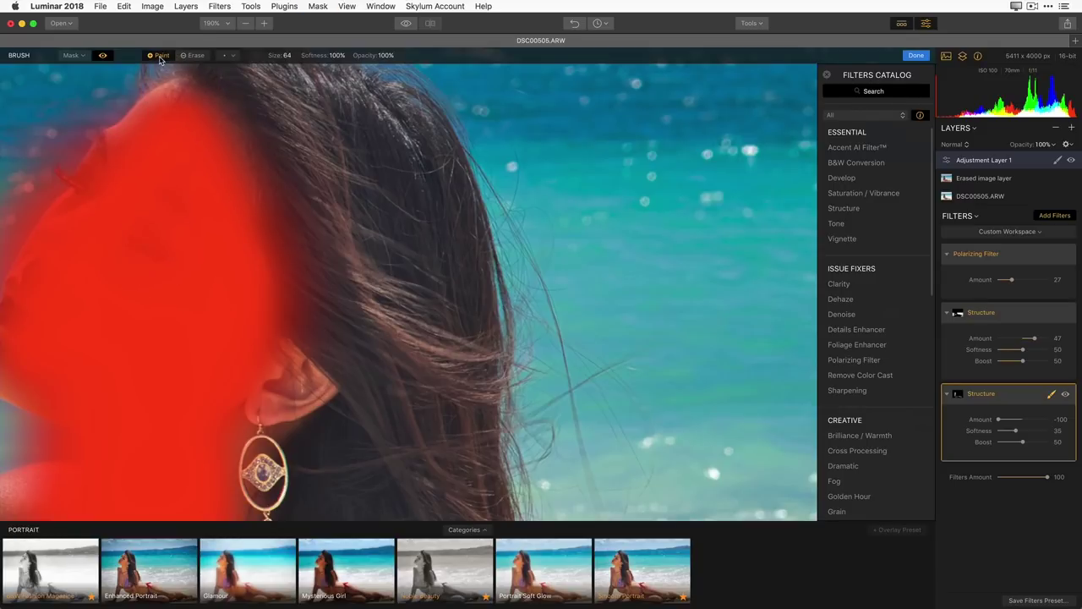
pyautogui.click(193, 57)
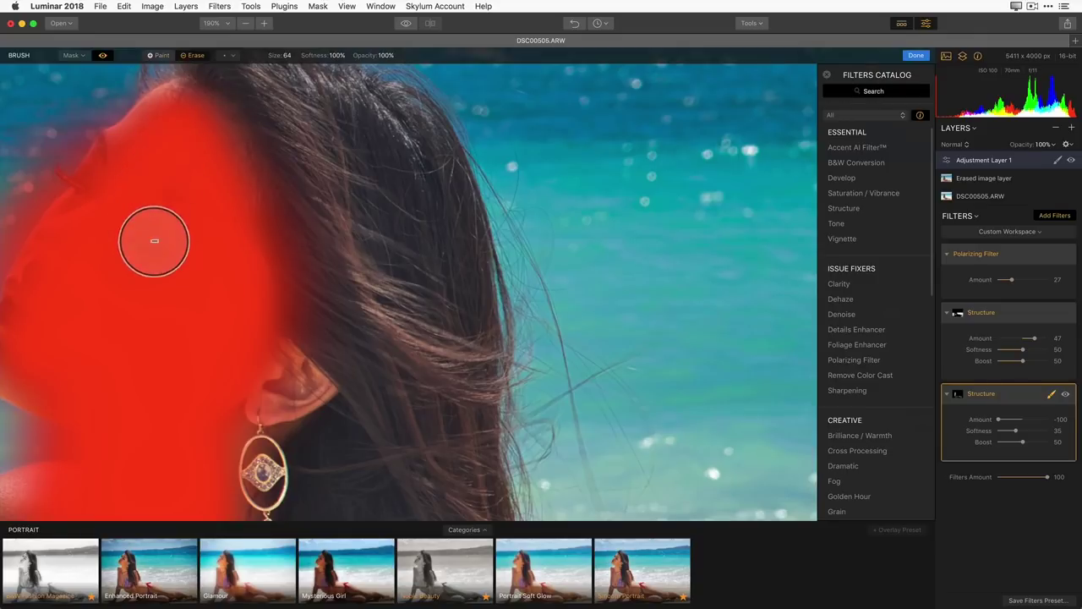
pyautogui.moveTo(101, 210); pyautogui.dragTo(85, 186)
pyautogui.moveTo(148, 250)
pyautogui.mouseDown()
pyautogui.moveTo(150, 234)
pyautogui.moveTo(172, 273)
pyautogui.mouseUp()
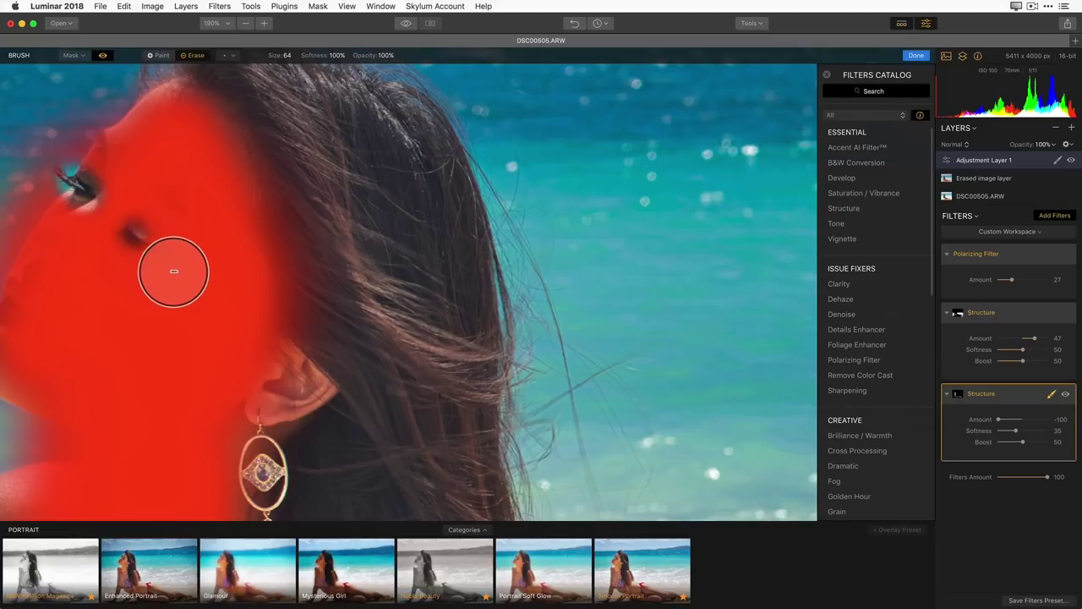
pyautogui.click(103, 55)
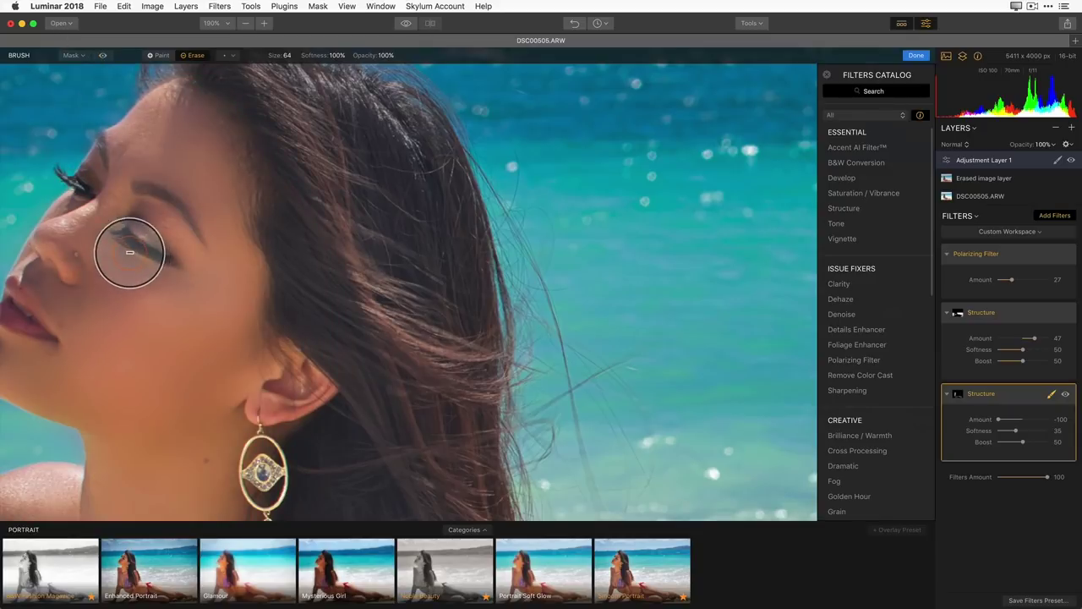
pyautogui.moveTo(178, 277)
pyautogui.mouseDown()
pyautogui.moveTo(155, 259)
pyautogui.moveTo(140, 200)
pyautogui.moveTo(189, 231)
pyautogui.mouseUp()
pyautogui.moveTo(116, 302)
pyautogui.mouseDown()
pyautogui.moveTo(72, 341)
pyautogui.moveTo(35, 313)
pyautogui.moveTo(20, 322)
pyautogui.moveTo(54, 343)
pyautogui.moveTo(100, 265)
pyautogui.moveTo(92, 270)
pyautogui.moveTo(213, 150)
pyautogui.moveTo(212, 89)
pyautogui.moveTo(282, 199)
pyautogui.moveTo(225, 201)
pyautogui.mouseUp()
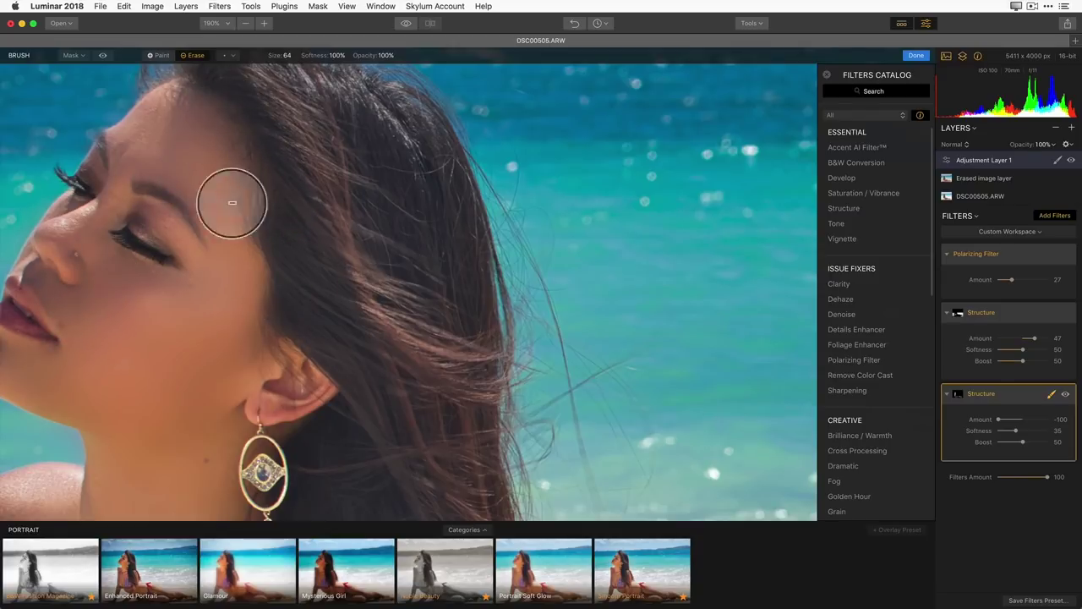
pyautogui.click(104, 57)
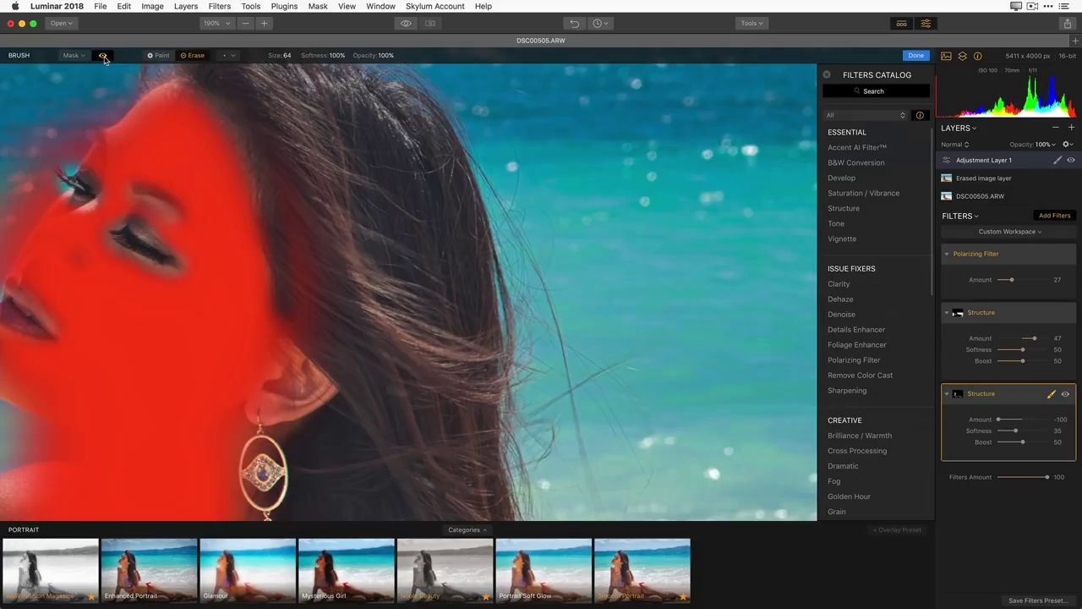
# Step: Paint the smoothing mask over the woman's waist and hip, then hide the overlay and finish masking
pyautogui.press('super+0')
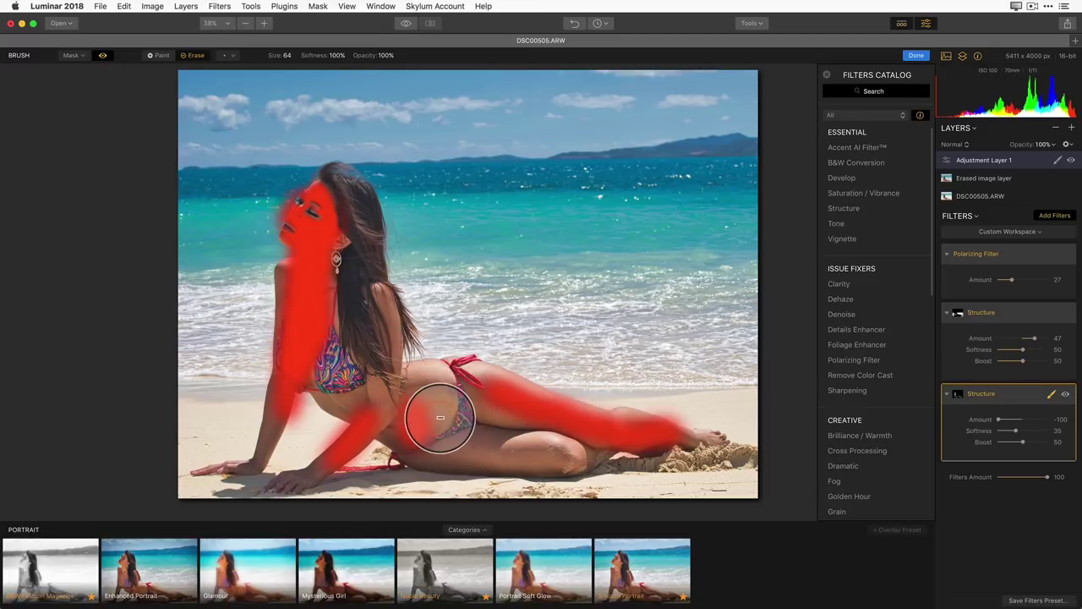
pyautogui.press('alt')
pyautogui.moveTo(435, 411)
pyautogui.mouseDown()
pyautogui.moveTo(459, 394)
pyautogui.moveTo(431, 431)
pyautogui.moveTo(449, 387)
pyautogui.moveTo(437, 416)
pyautogui.mouseUp()
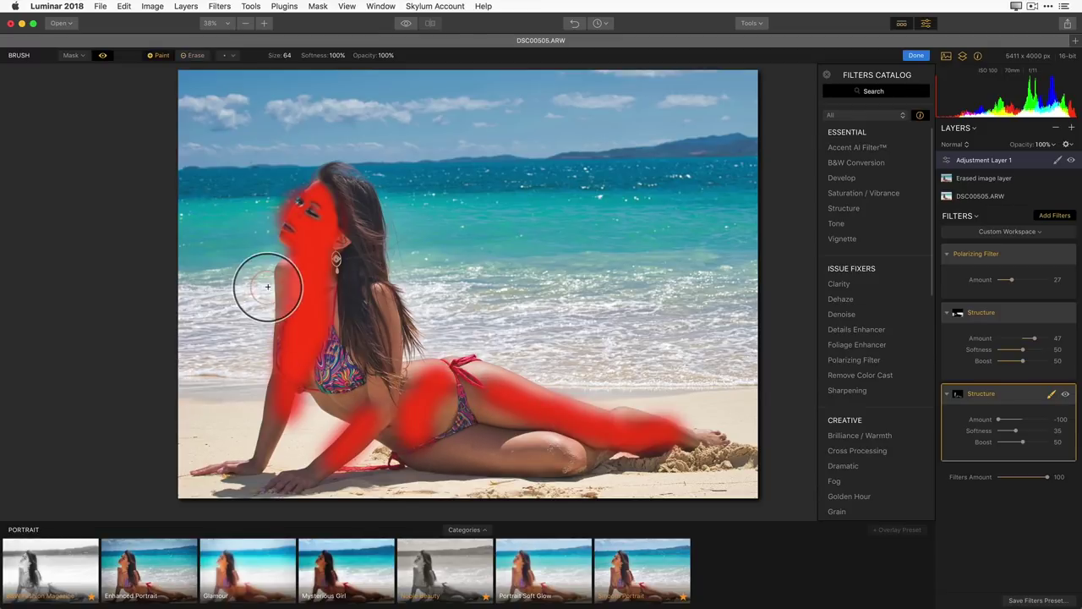
pyautogui.click(103, 57)
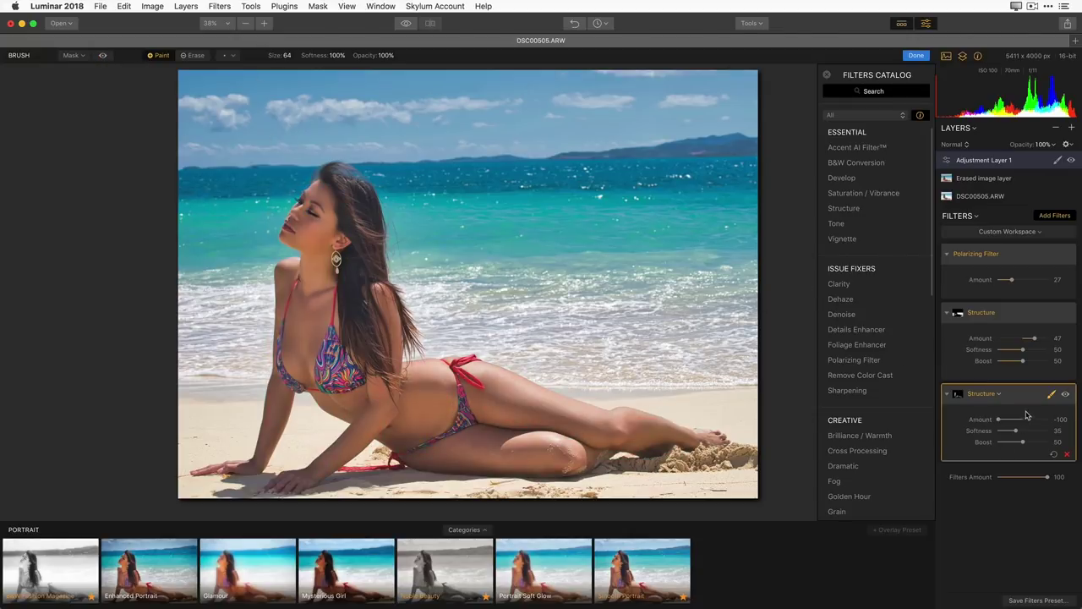
pyautogui.click(1052, 396)
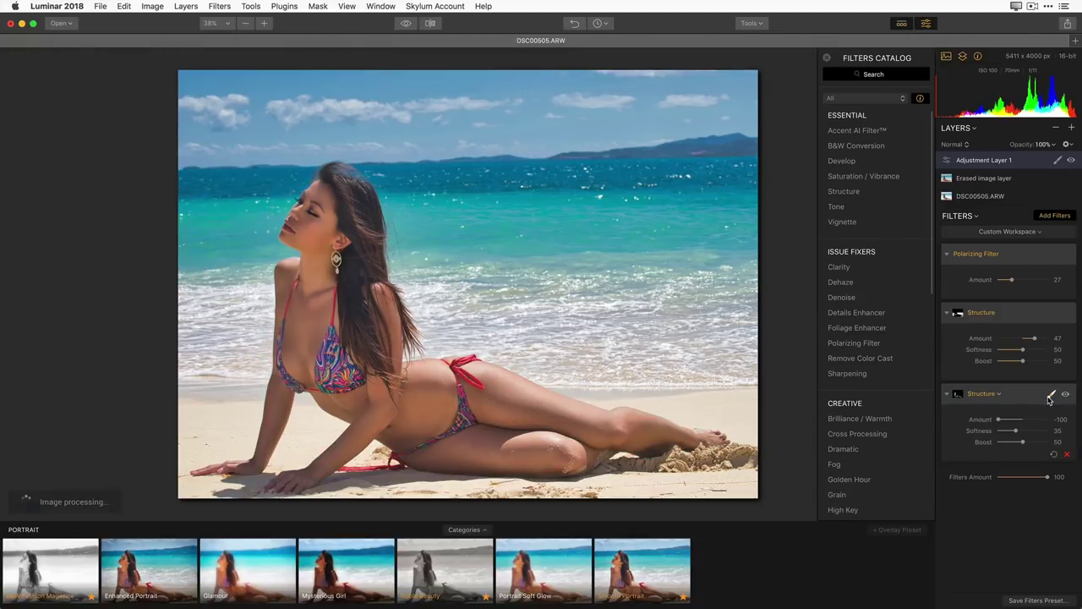
# Step: Set the second Structure filter's Amount to -70 while checking the face up close, and fit the photo to the window
pyautogui.scroll(5, 329, 267)
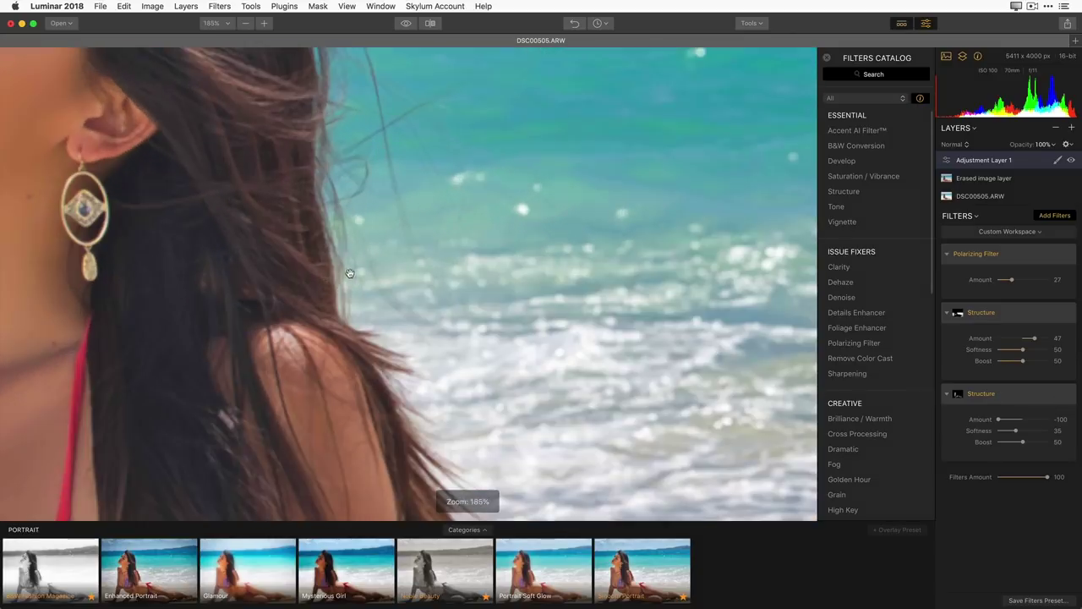
pyautogui.moveTo(181, 220); pyautogui.dragTo(536, 430)
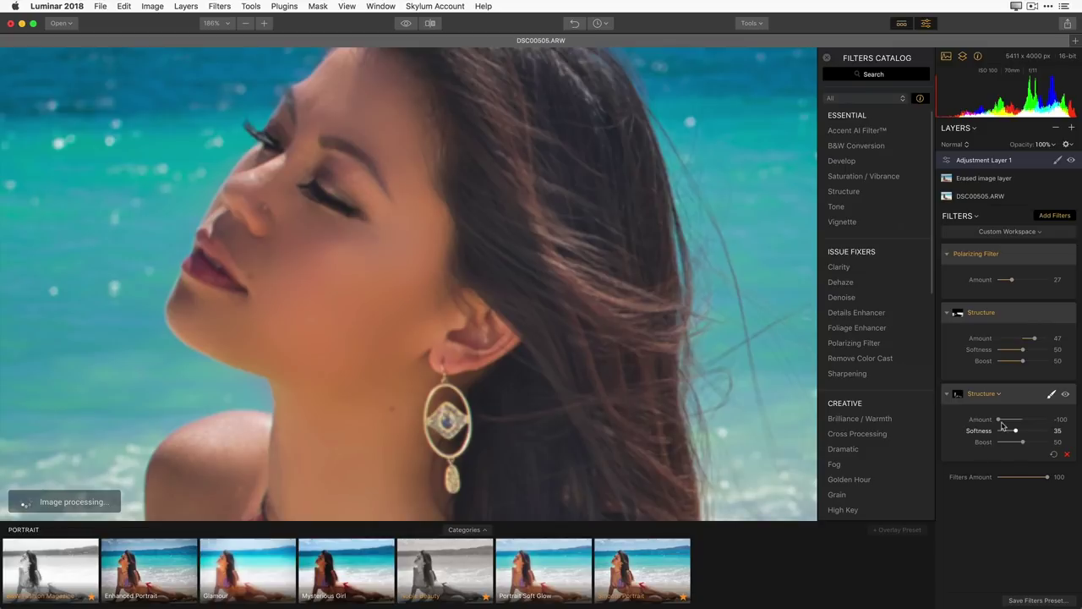
pyautogui.moveTo(999, 420); pyautogui.dragTo(1013, 421)
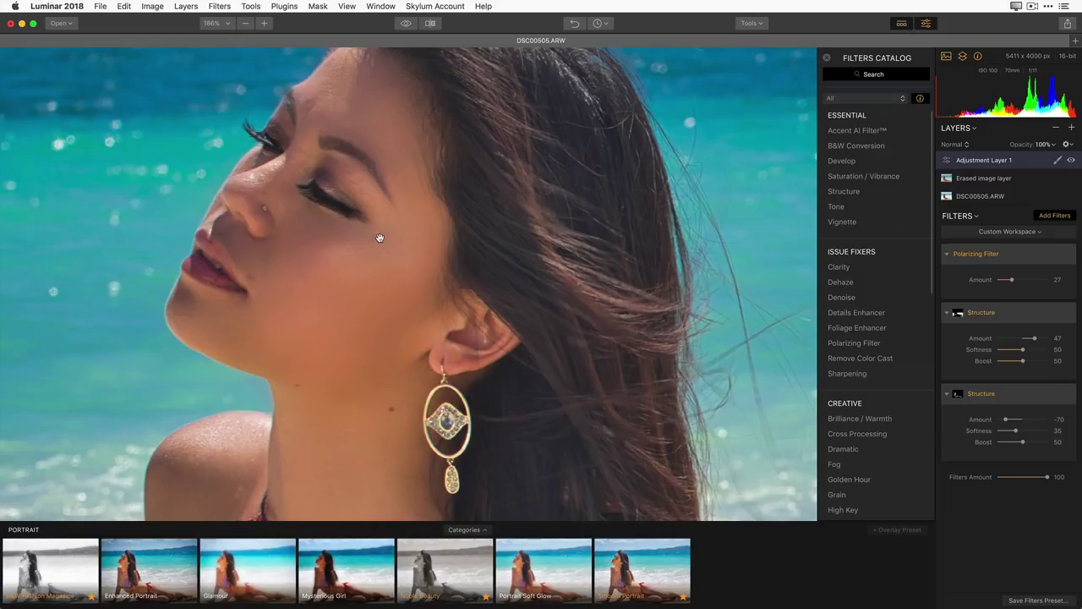
pyautogui.press('super+0')
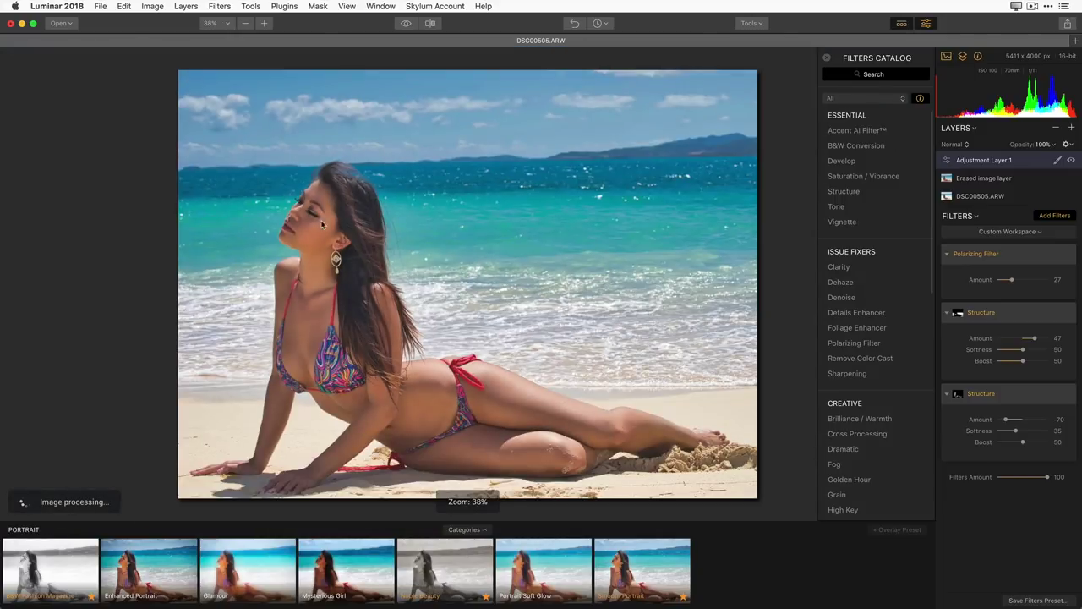
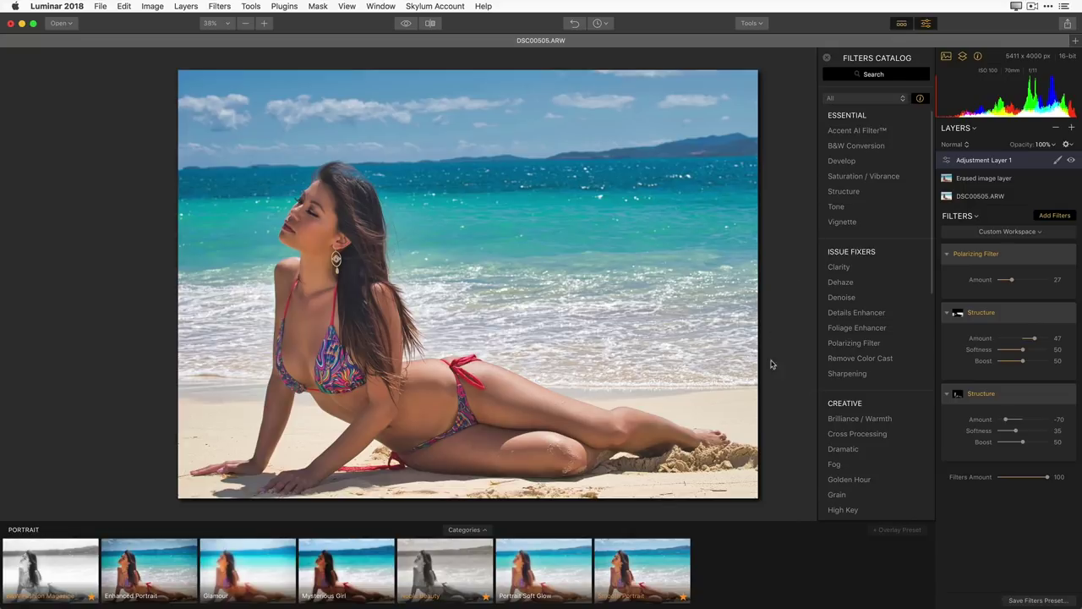
# Step: Add a Tone filter to the adjustment layer and, after trying Smart Tone at -84, set it to 13
pyautogui.moveTo(825, 456)
pyautogui.moveTo(876, 465)
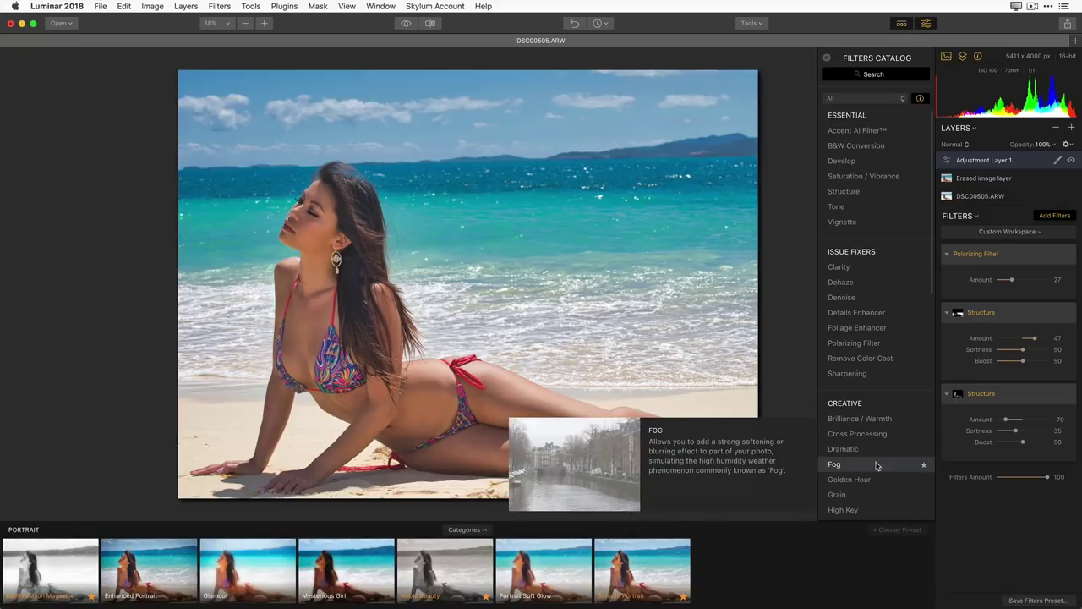
pyautogui.moveTo(884, 434)
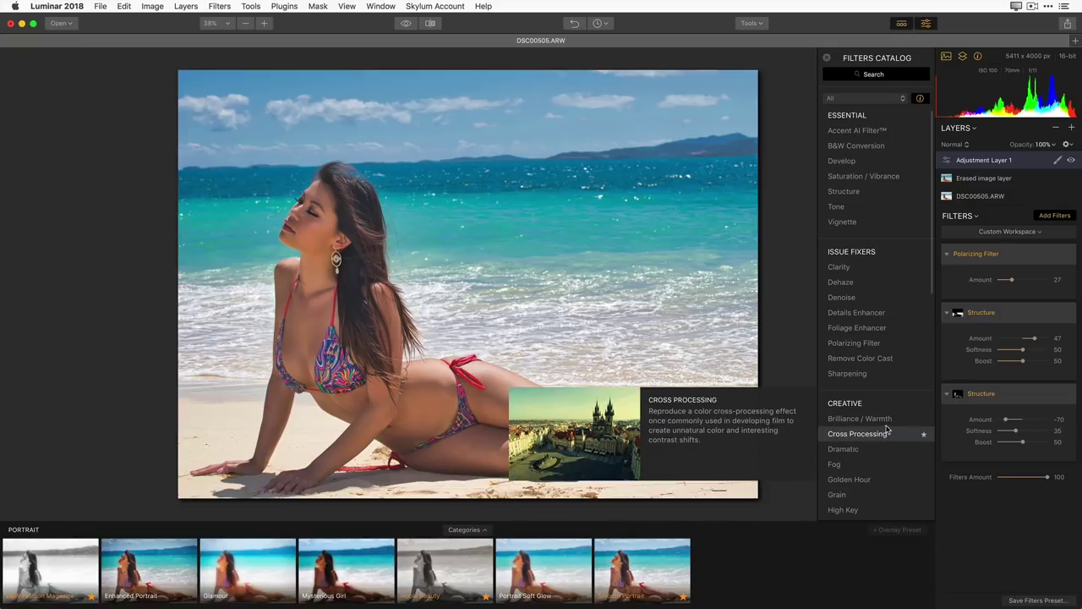
pyautogui.moveTo(882, 383)
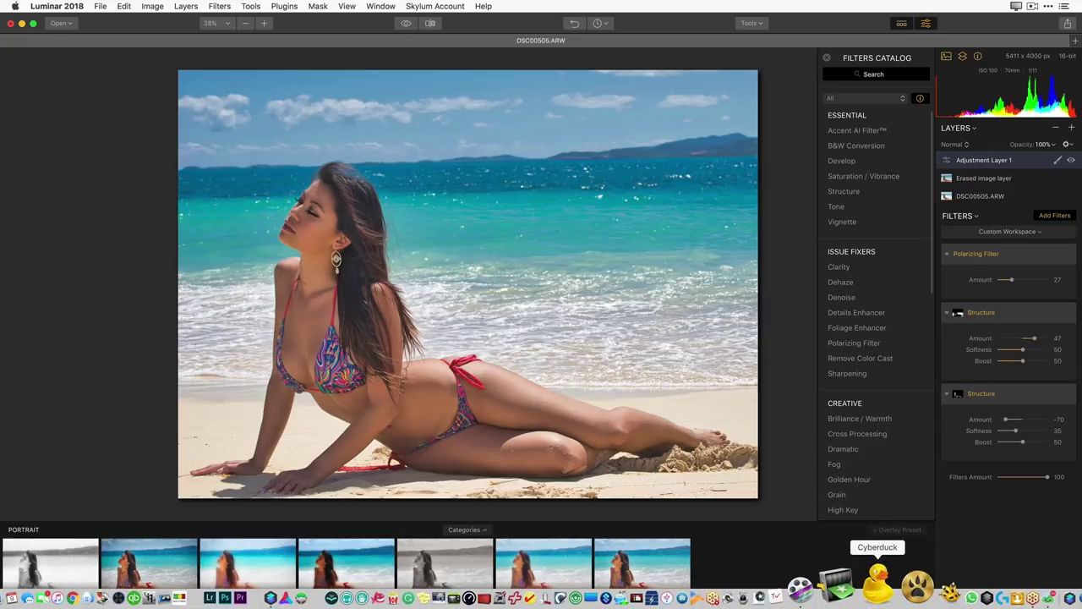
pyautogui.moveTo(875, 357)
pyautogui.moveTo(865, 204)
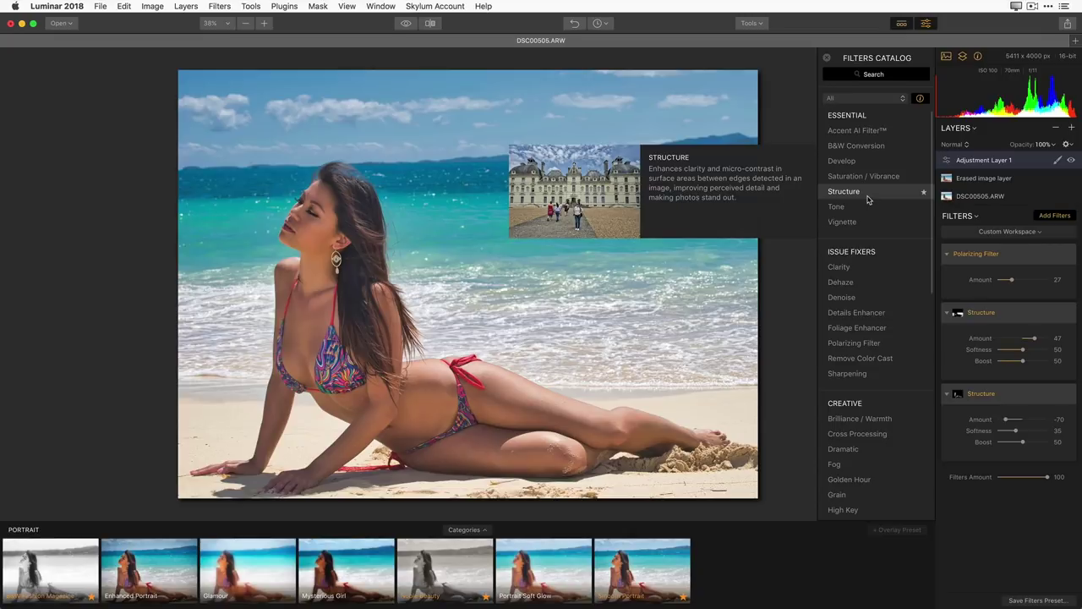
pyautogui.moveTo(907, 162)
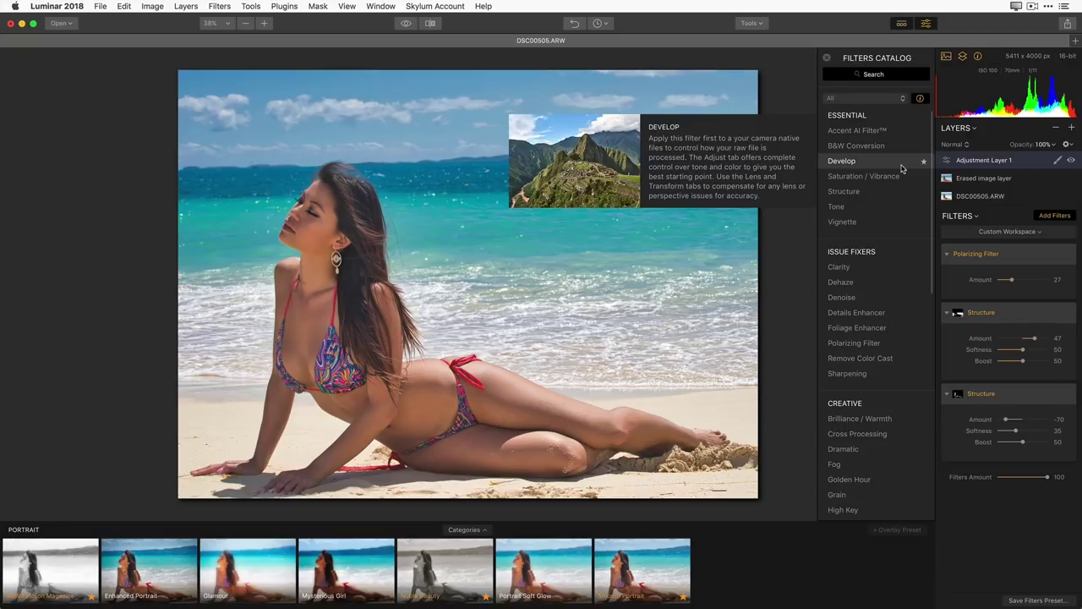
pyautogui.click(872, 207)
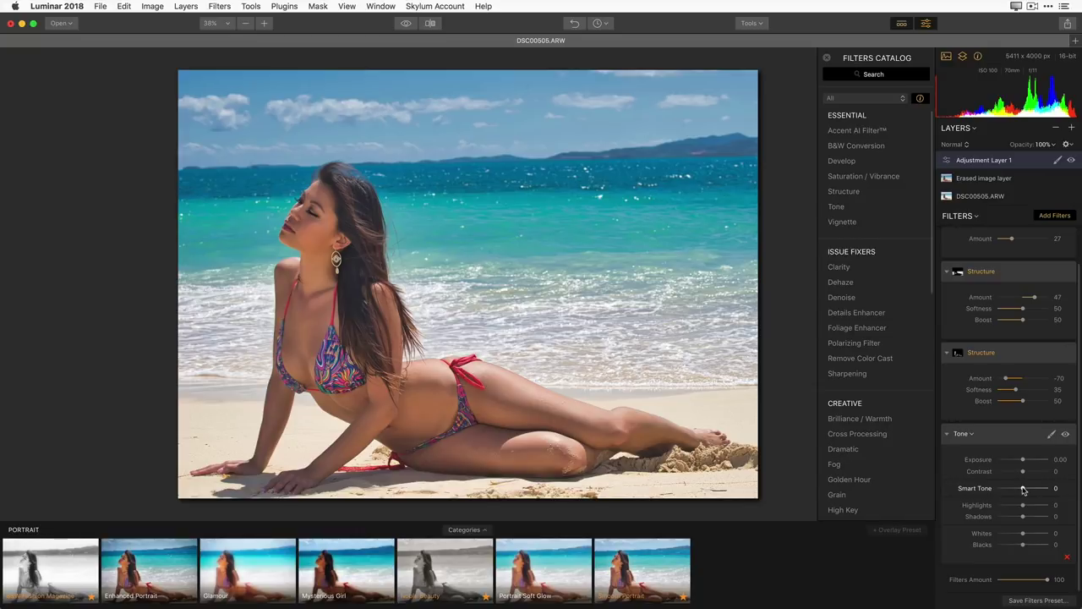
pyautogui.moveTo(1023, 490)
pyautogui.mouseDown()
pyautogui.moveTo(995, 483)
pyautogui.moveTo(1005, 495)
pyautogui.mouseUp()
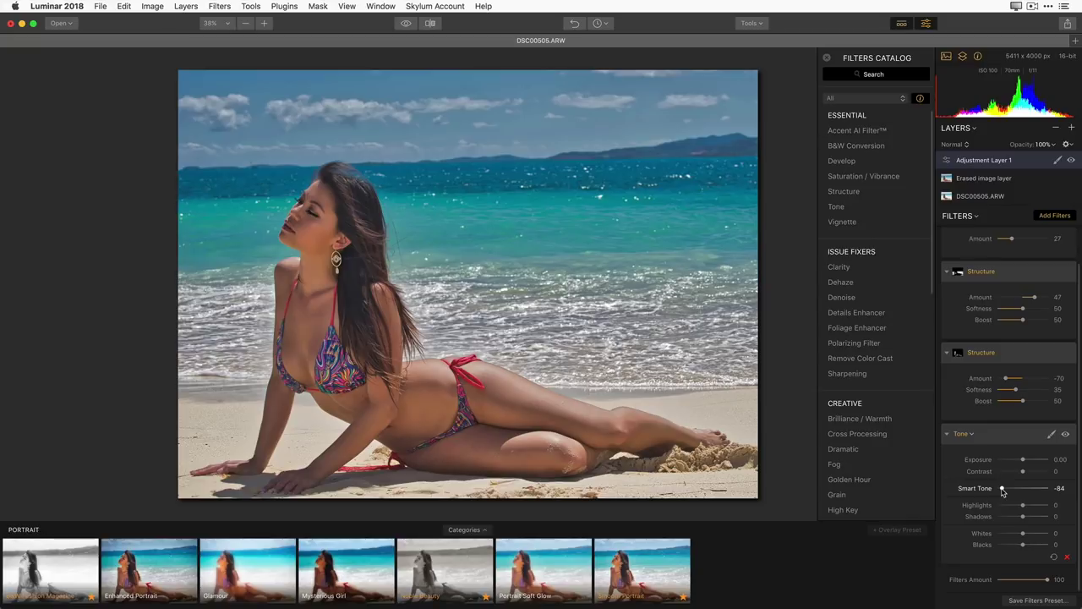
pyautogui.doubleClick(1003, 490)
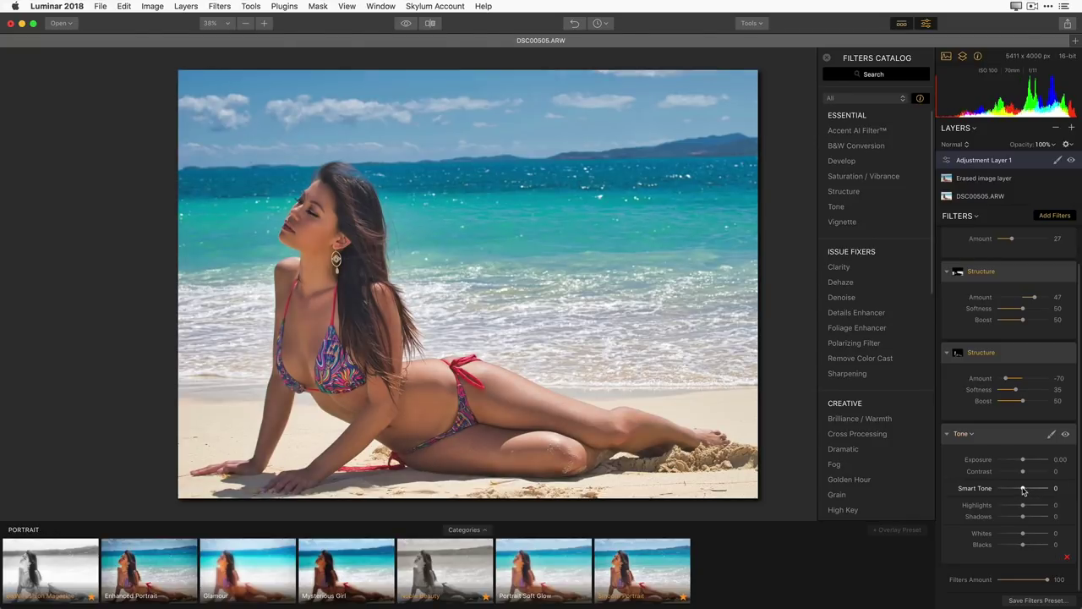
pyautogui.moveTo(1024, 490)
pyautogui.mouseDown()
pyautogui.moveTo(1047, 492)
pyautogui.moveTo(1024, 491)
pyautogui.mouseUp()
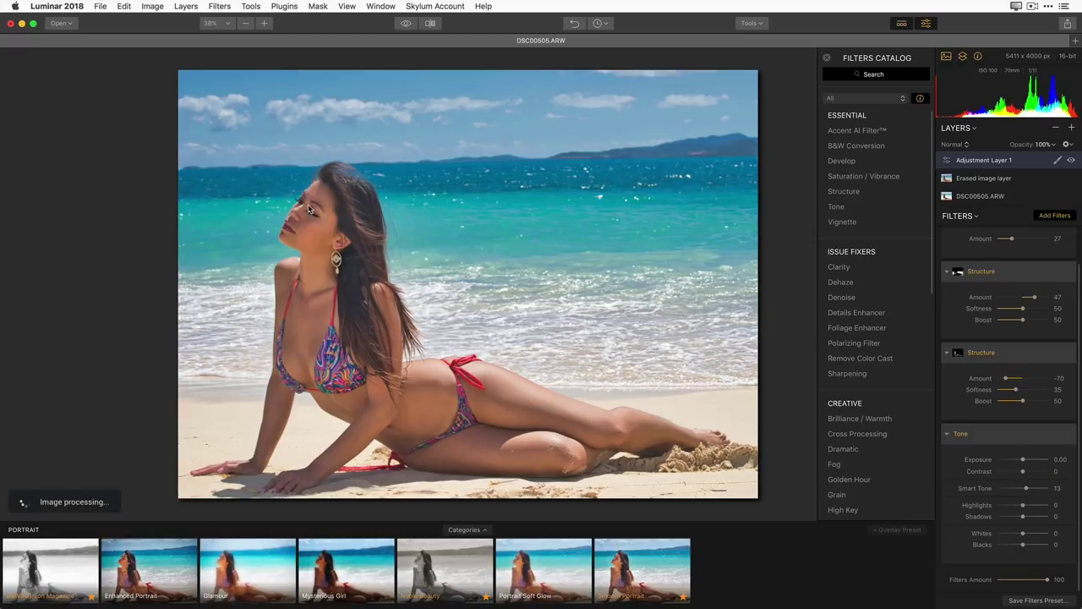
# Step: Add a Brightness / Contrast filter with Brightness 35 and Contrast 21, and compare the photo with the filter off and on
pyautogui.moveTo(852, 479)
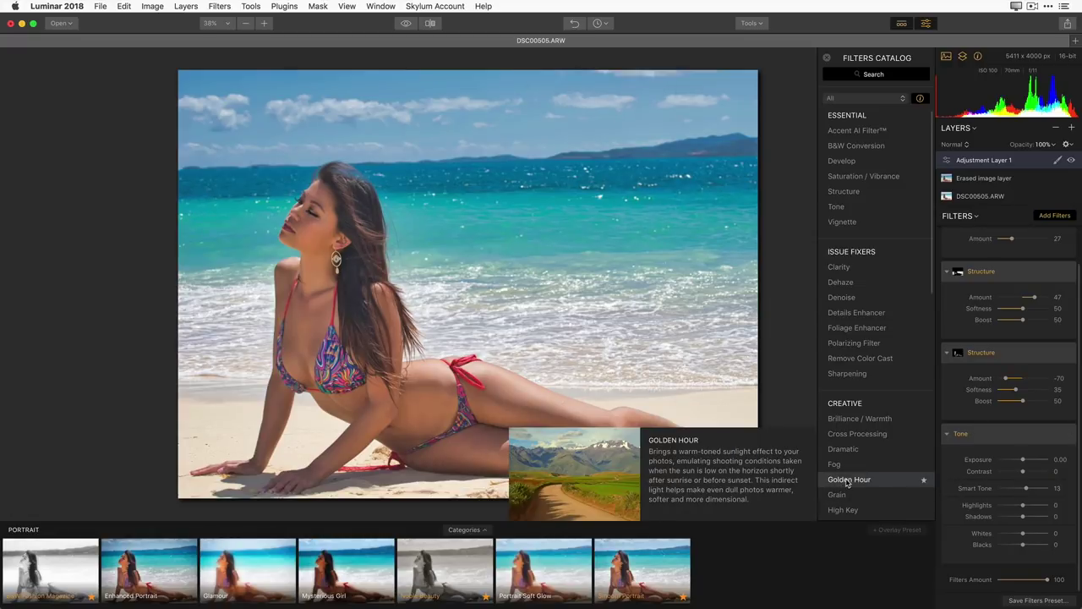
pyautogui.scroll(-10, 852, 479)
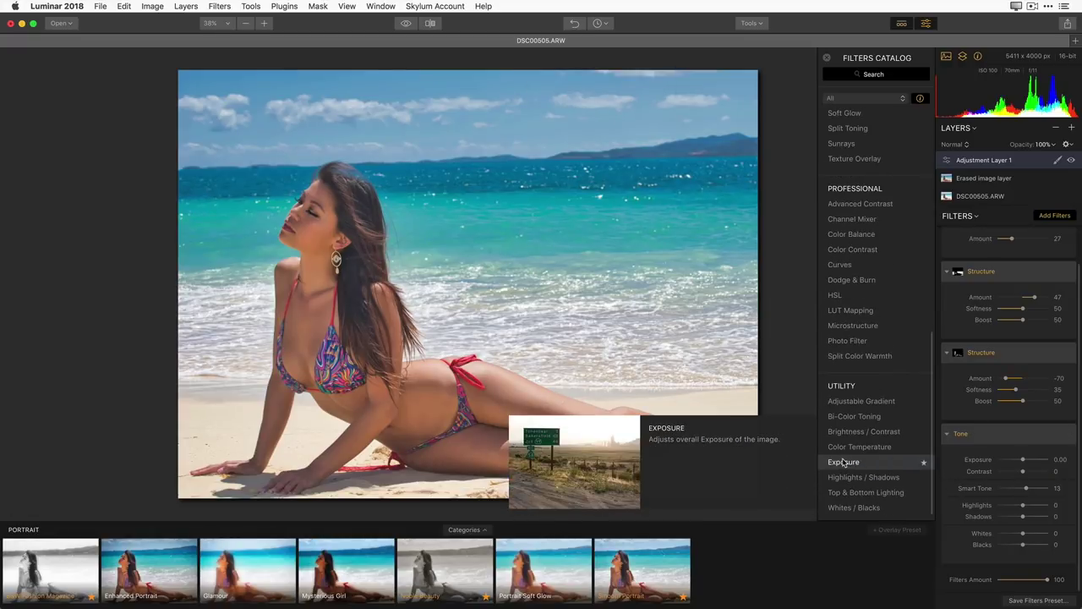
pyautogui.moveTo(846, 400)
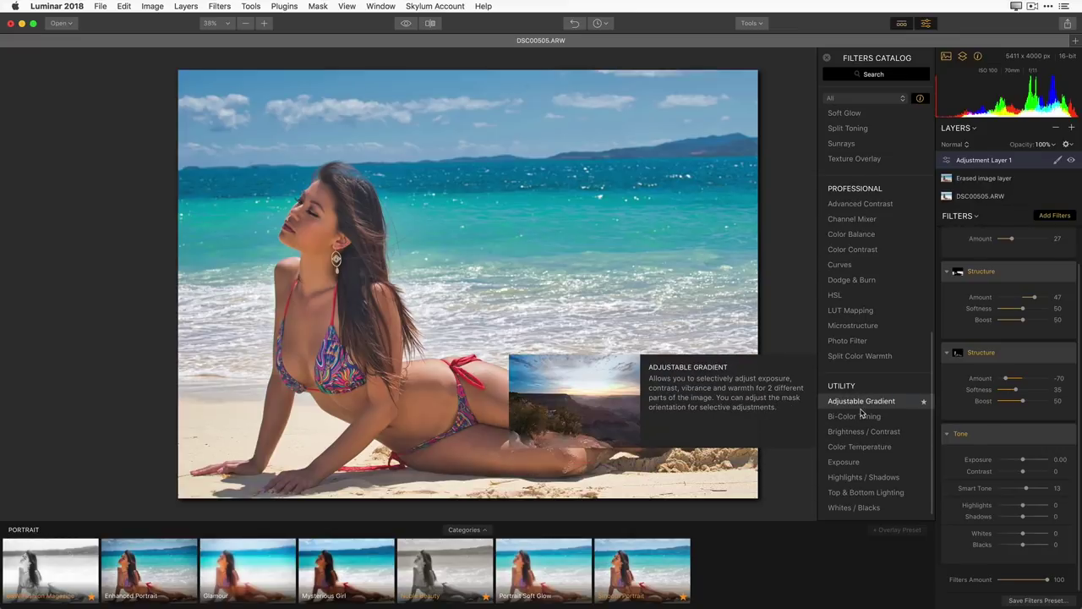
pyautogui.moveTo(864, 453)
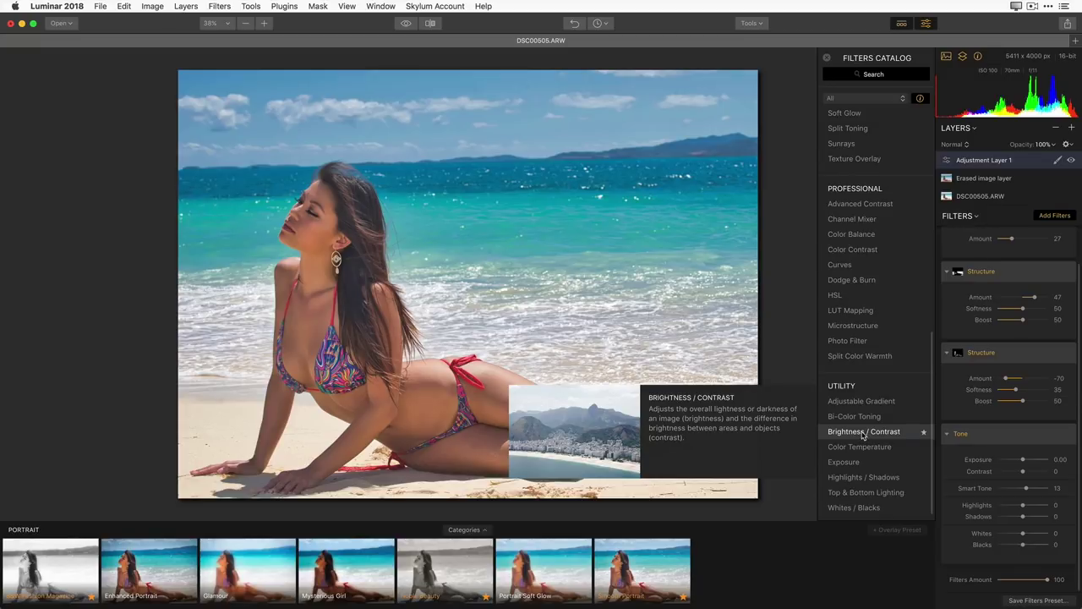
pyautogui.click(863, 433)
pyautogui.moveTo(1024, 534); pyautogui.dragTo(1033, 533)
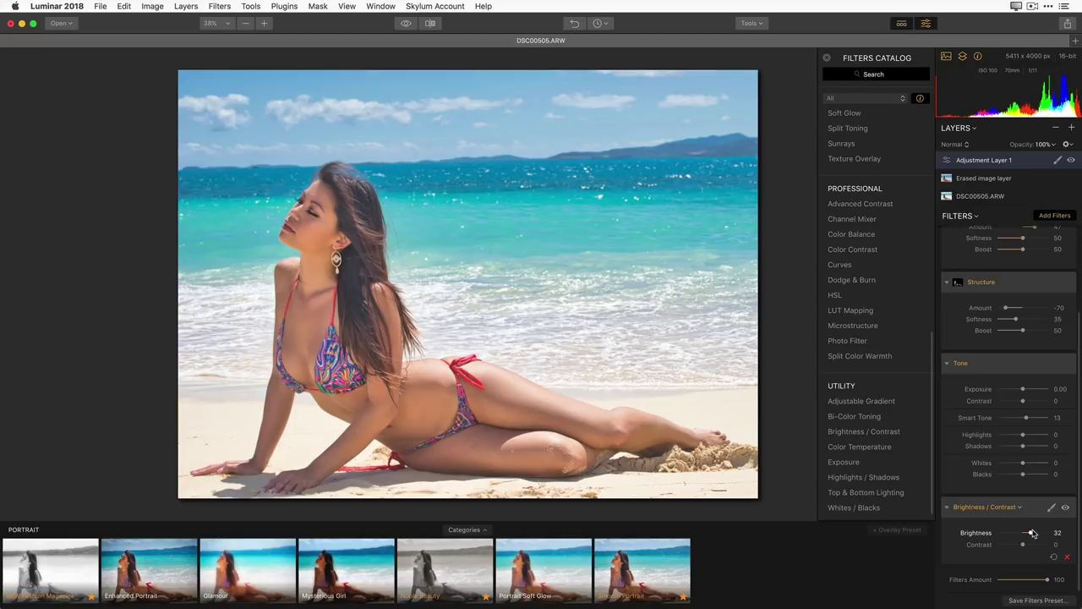
pyautogui.moveTo(1032, 533)
pyautogui.mouseDown()
pyautogui.moveTo(1027, 547)
pyautogui.moveTo(1032, 534)
pyautogui.mouseUp()
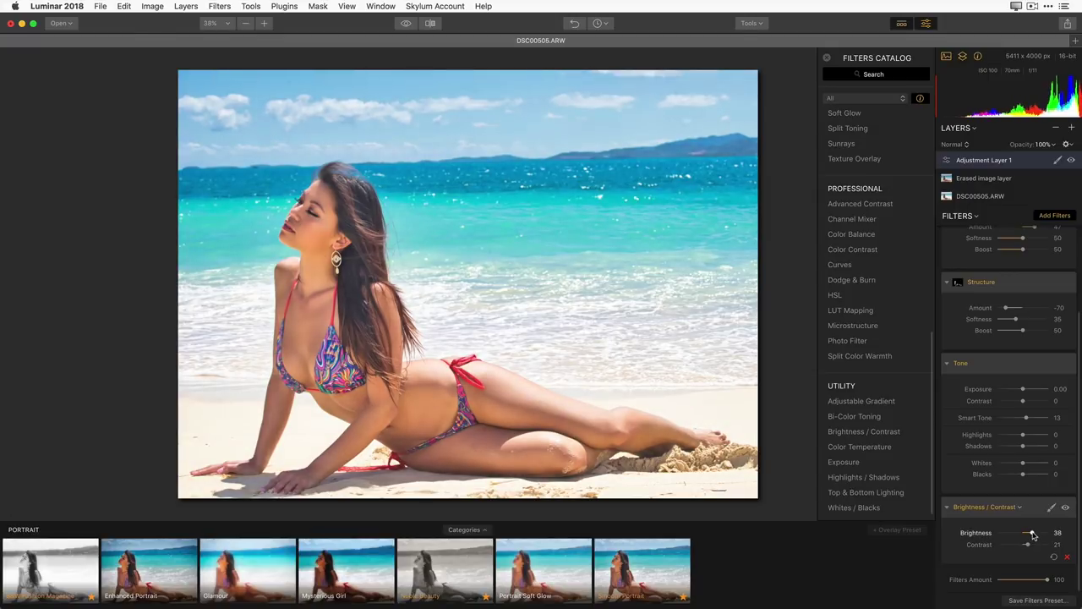
pyautogui.click(1065, 508)
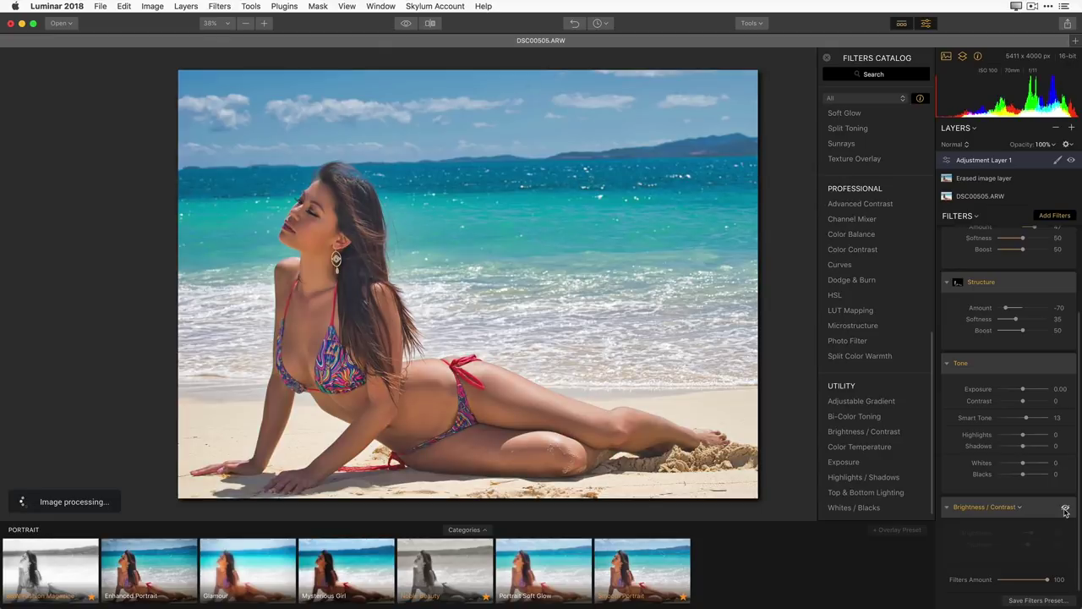
pyautogui.click(1064, 510)
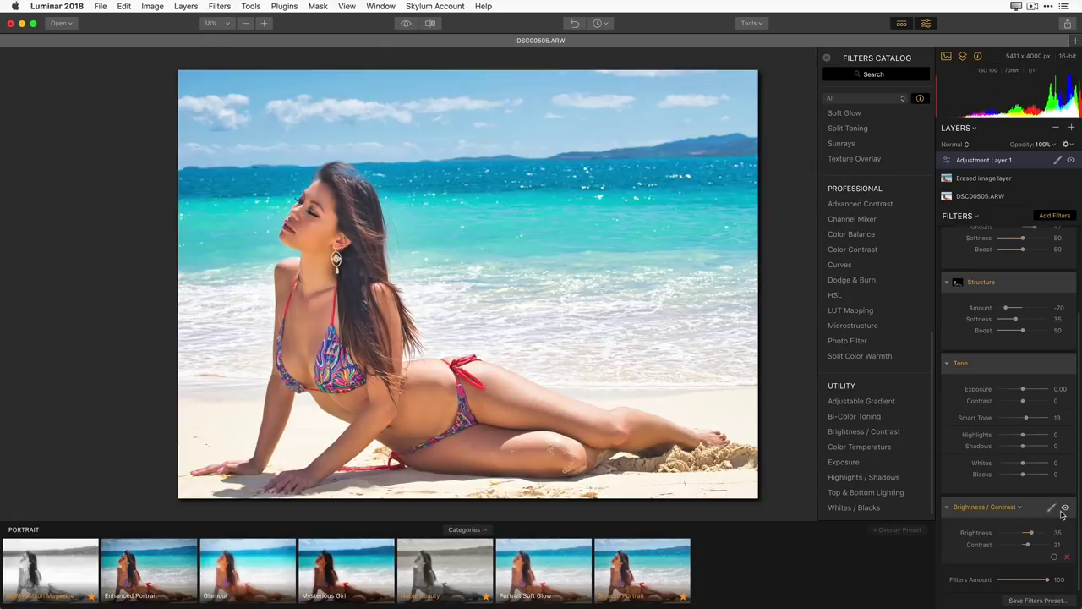
# Step: Create a brush mask for the Brightness / Contrast filter and paint it over the woman's face with a size 64 brush
pyautogui.click(1052, 510)
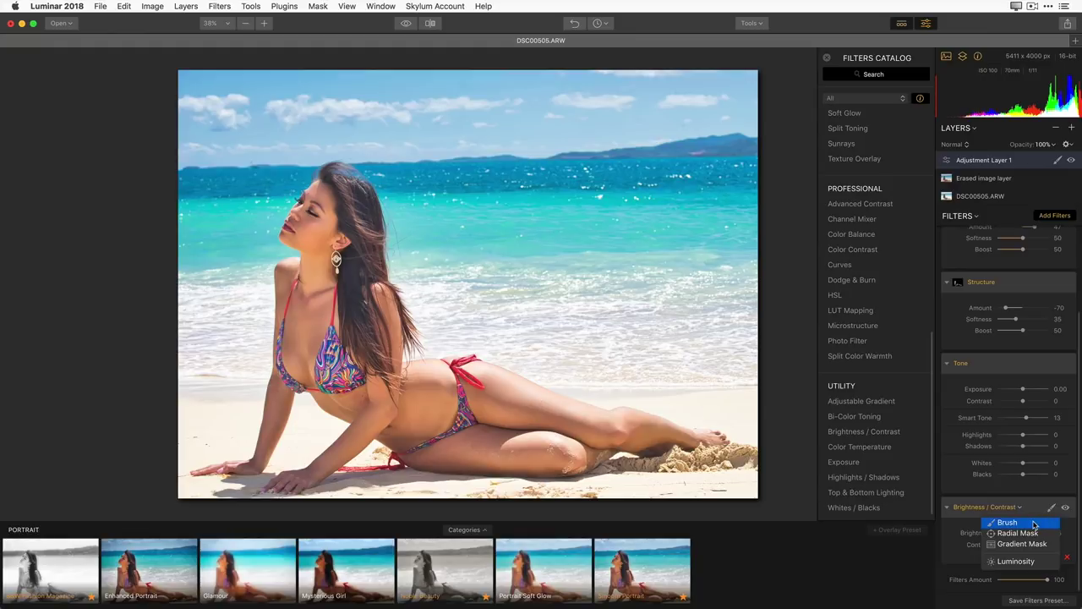
pyautogui.click(1034, 525)
pyautogui.moveTo(317, 241)
pyautogui.mouseDown()
pyautogui.moveTo(341, 213)
pyautogui.moveTo(318, 228)
pyautogui.moveTo(329, 216)
pyautogui.moveTo(321, 254)
pyautogui.moveTo(343, 212)
pyautogui.moveTo(311, 238)
pyautogui.moveTo(332, 195)
pyautogui.moveTo(327, 255)
pyautogui.mouseUp()
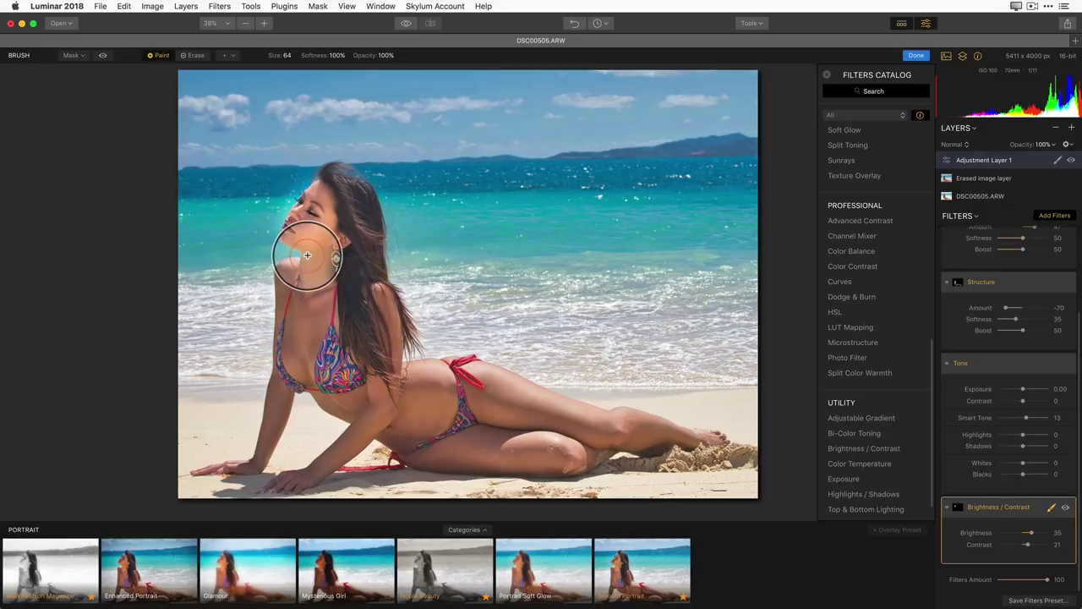
pyautogui.moveTo(307, 256); pyautogui.dragTo(338, 260)
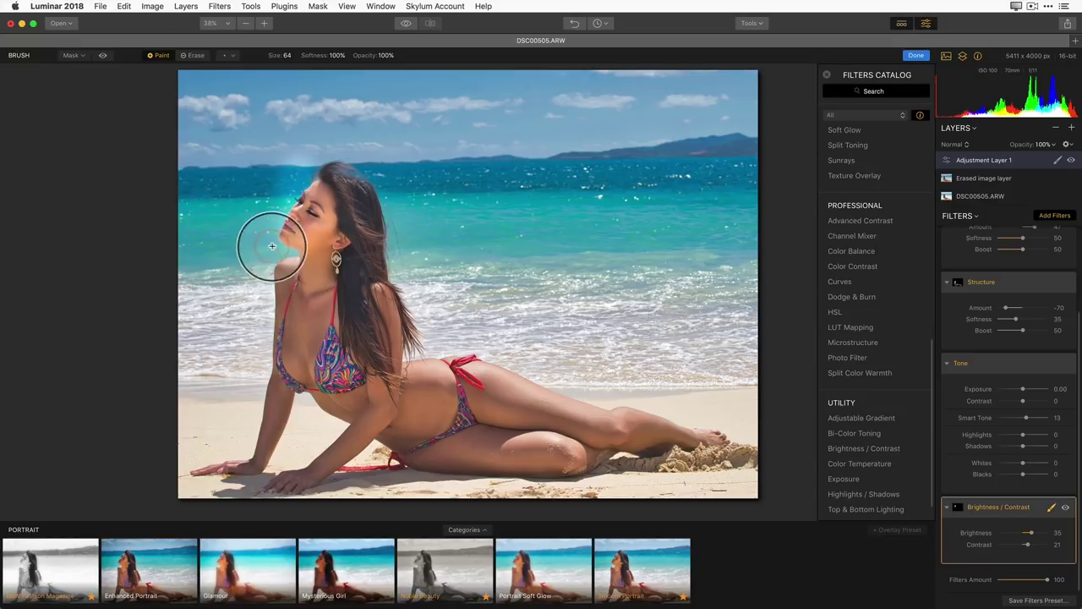
# Step: Erase the brightening mask's spill around the face and neck, using the mask overlay and a close-up view
pyautogui.press('alt')
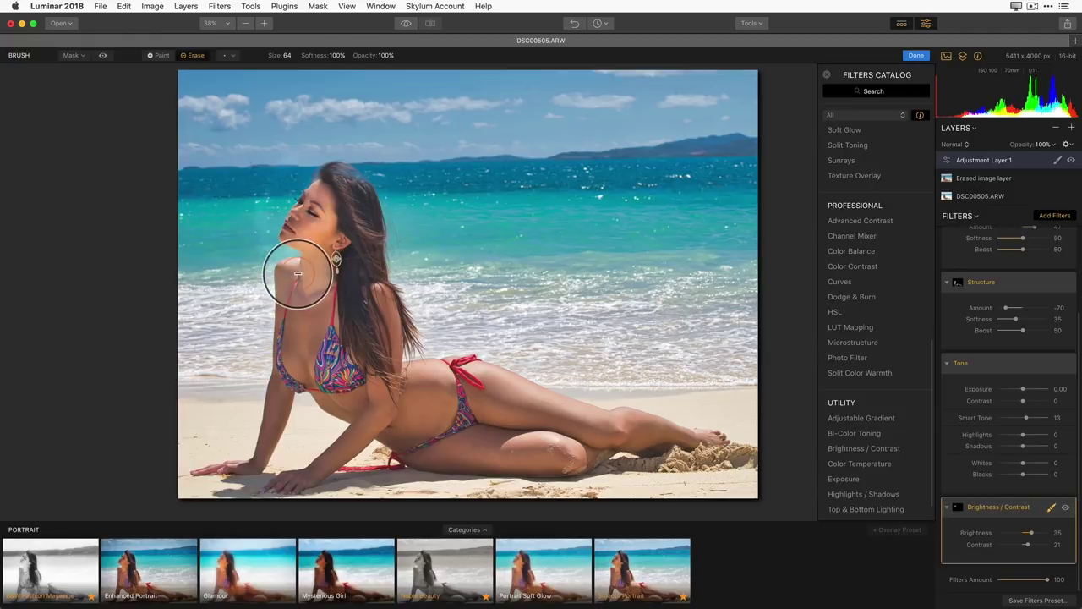
pyautogui.click(101, 56)
pyautogui.moveTo(295, 138)
pyautogui.mouseDown()
pyautogui.moveTo(302, 198)
pyautogui.moveTo(292, 213)
pyautogui.moveTo(292, 193)
pyautogui.moveTo(323, 232)
pyautogui.moveTo(304, 241)
pyautogui.mouseUp()
pyautogui.press('super+equal')
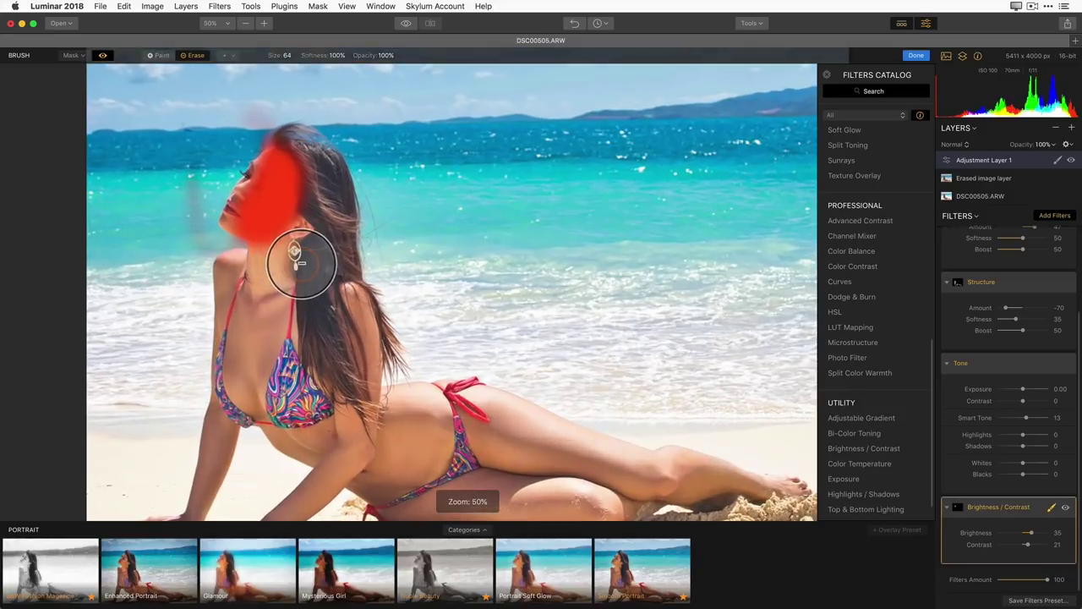
pyautogui.press('super+equal')
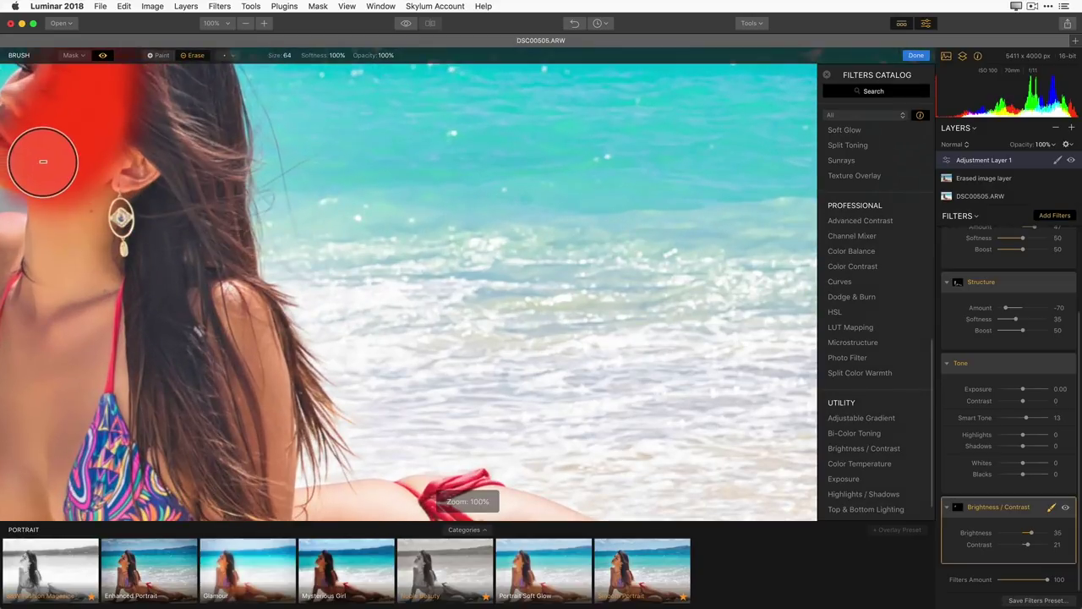
pyautogui.moveTo(34, 144)
pyautogui.mouseDown()
pyautogui.moveTo(406, 355)
pyautogui.moveTo(374, 322)
pyautogui.moveTo(358, 331)
pyautogui.moveTo(370, 315)
pyautogui.mouseUp()
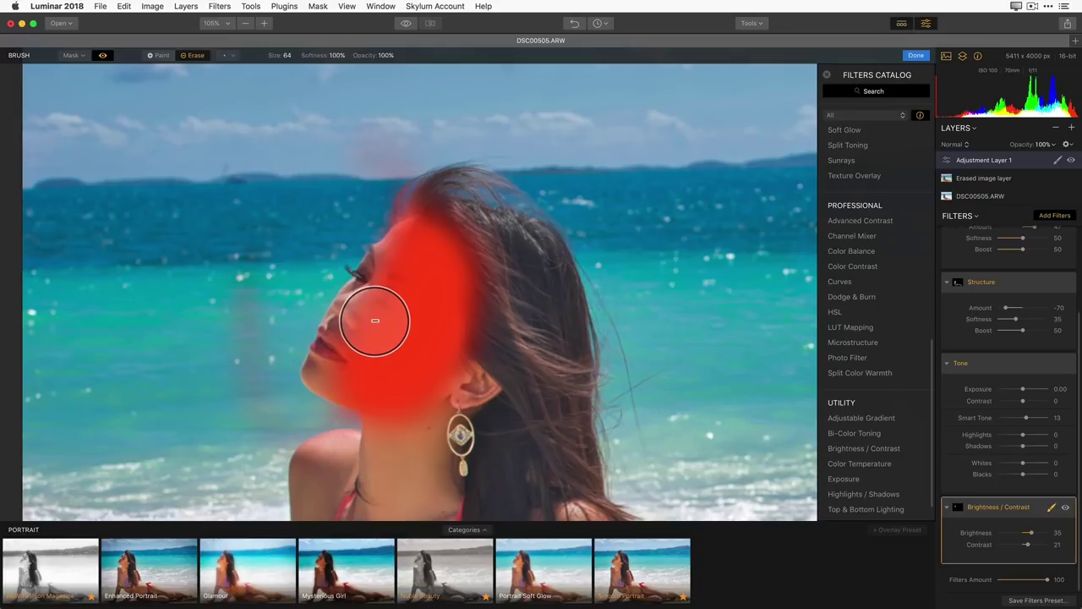
# Step: Paint the brightening mask over the rest of the cheek, chin, lips and eye area, then hide the overlay
pyautogui.press('x')
pyautogui.moveTo(367, 322); pyautogui.dragTo(364, 339)
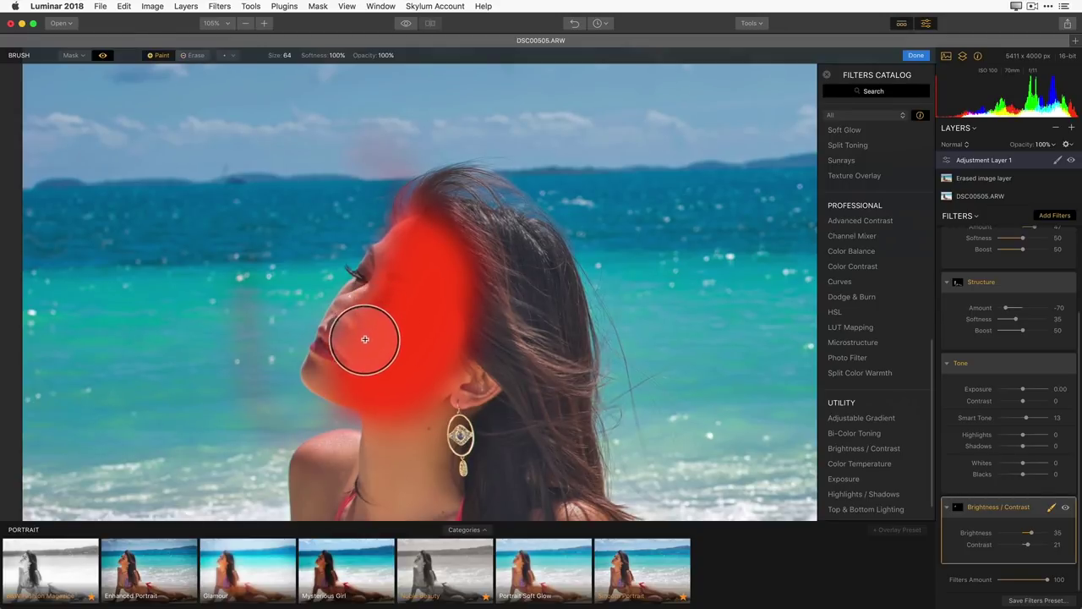
pyautogui.moveTo(340, 386); pyautogui.dragTo(358, 331)
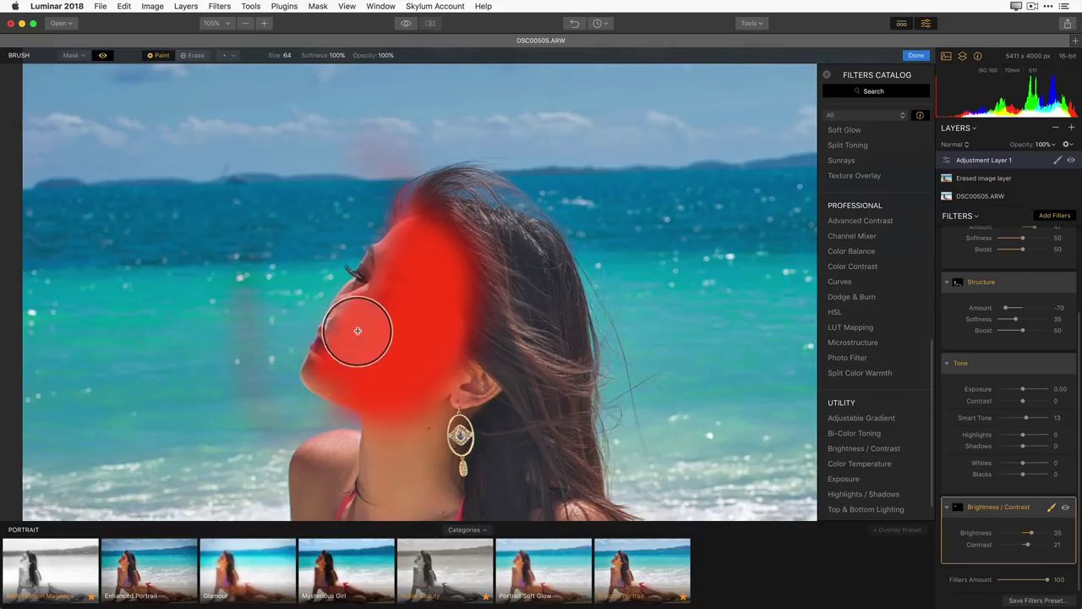
pyautogui.moveTo(384, 288); pyautogui.dragTo(413, 271)
pyautogui.moveTo(383, 298)
pyautogui.mouseDown()
pyautogui.moveTo(362, 341)
pyautogui.moveTo(361, 321)
pyautogui.moveTo(387, 346)
pyautogui.mouseUp()
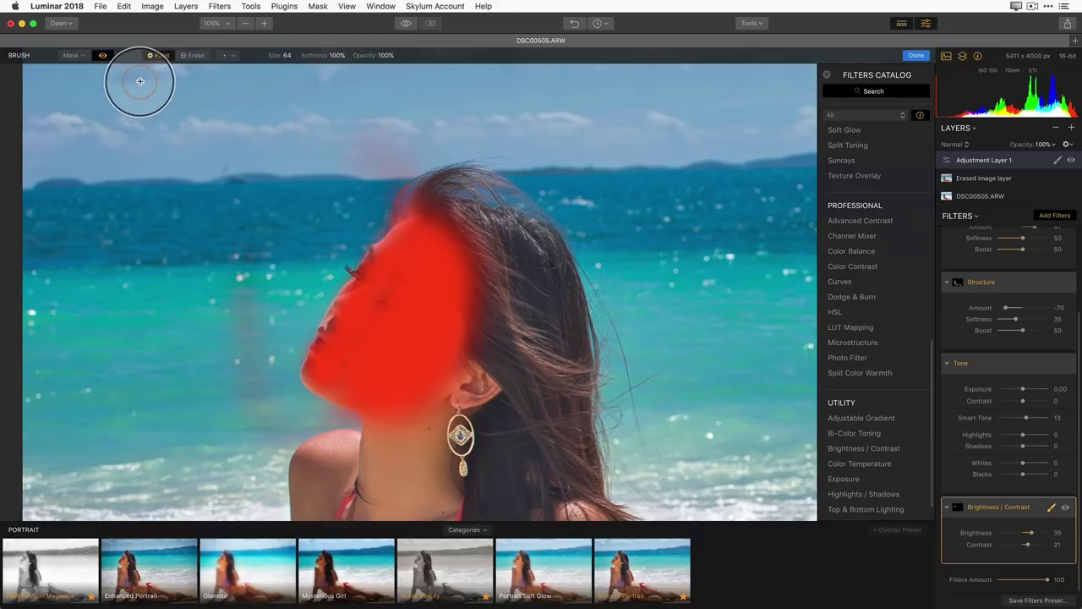
pyautogui.click(102, 55)
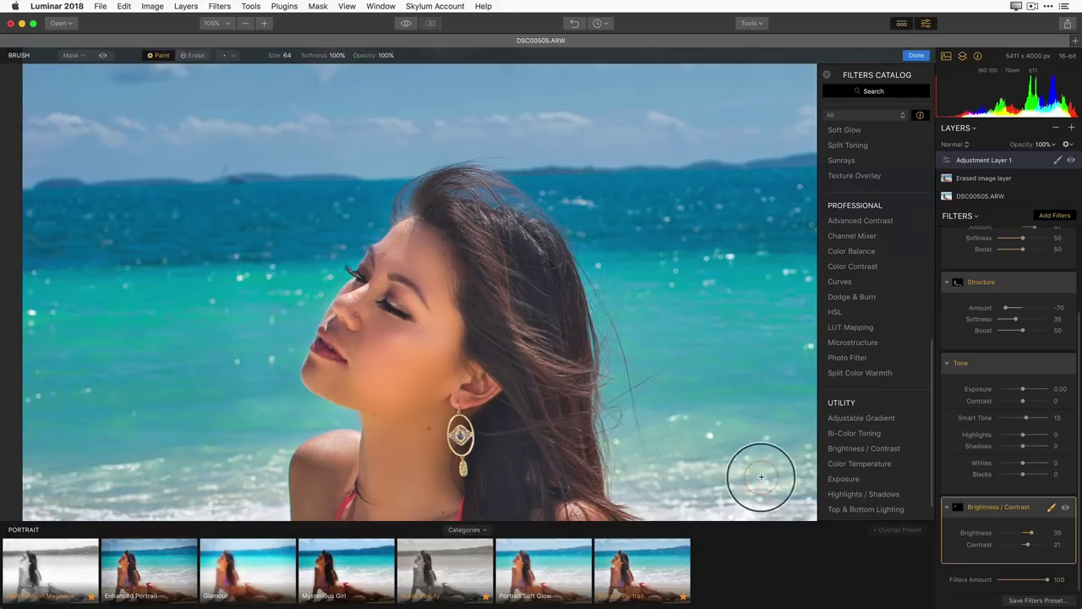
# Step: Compare the masked filter off and on and the photo with its original, then set the filter's Brightness to 28
pyautogui.click(1067, 508)
pyautogui.click(1067, 507)
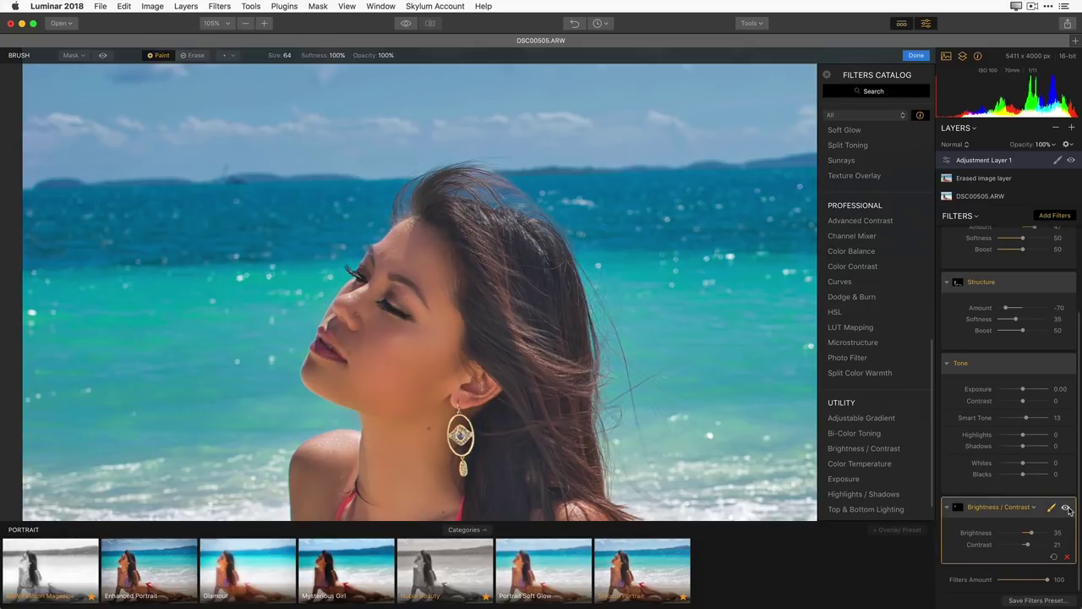
pyautogui.press('super+0')
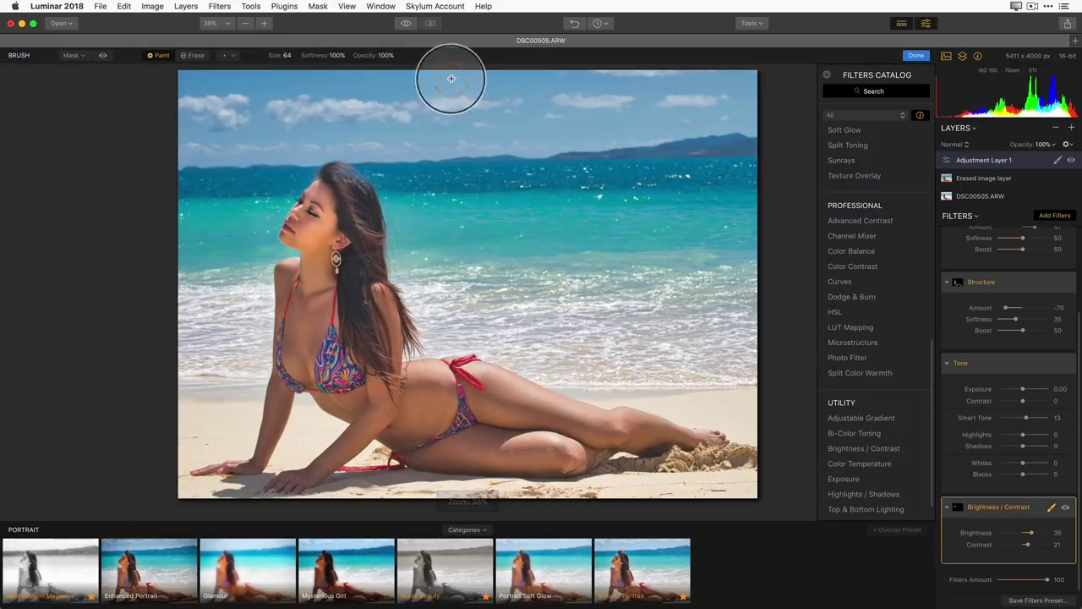
pyautogui.click(406, 23)
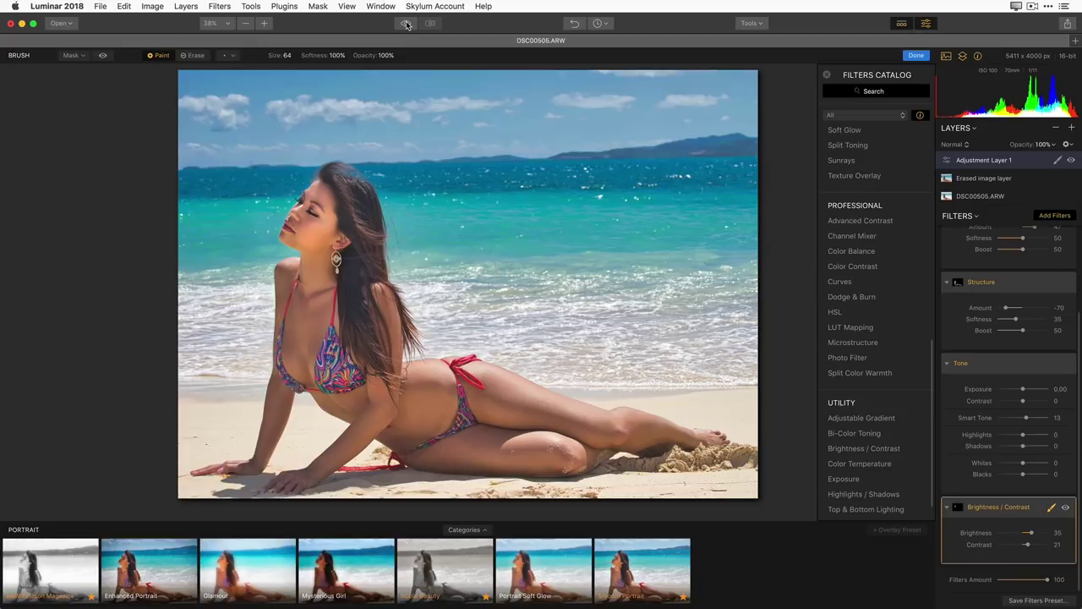
pyautogui.click(407, 24)
pyautogui.click(407, 24)
pyautogui.moveTo(1032, 533); pyautogui.dragTo(1030, 535)
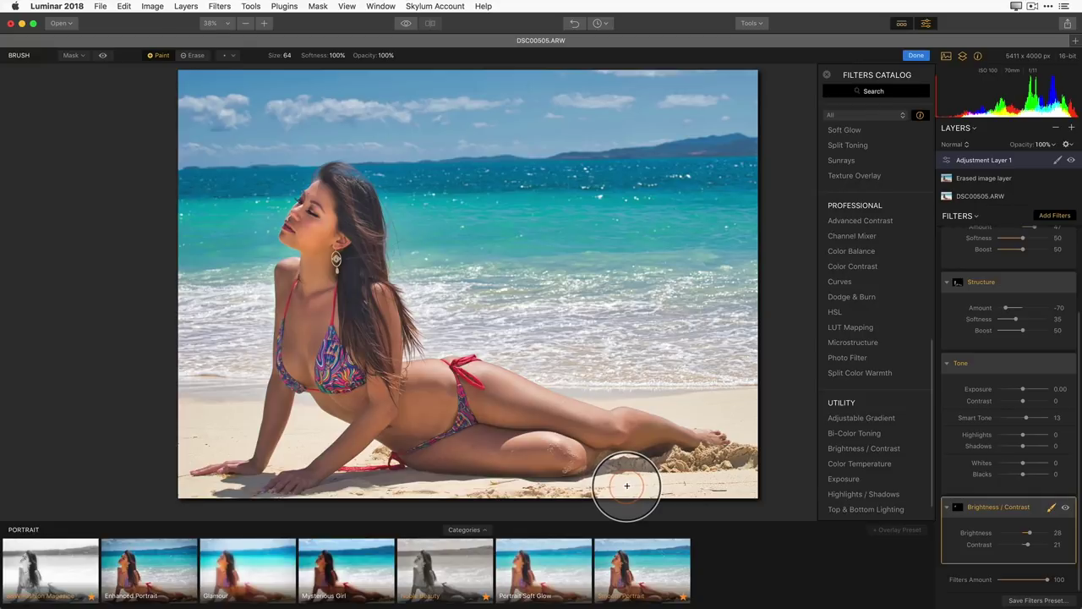
# Step: Add a new adjustment layer on top and apply the Enhanced Portrait preset to it
pyautogui.click(1072, 129)
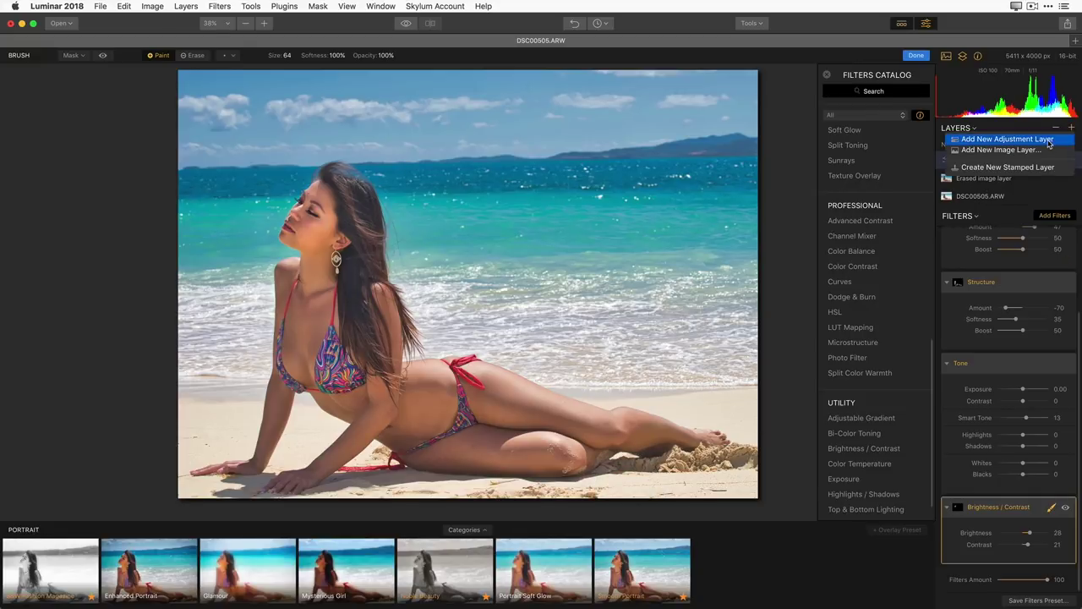
pyautogui.click(1049, 141)
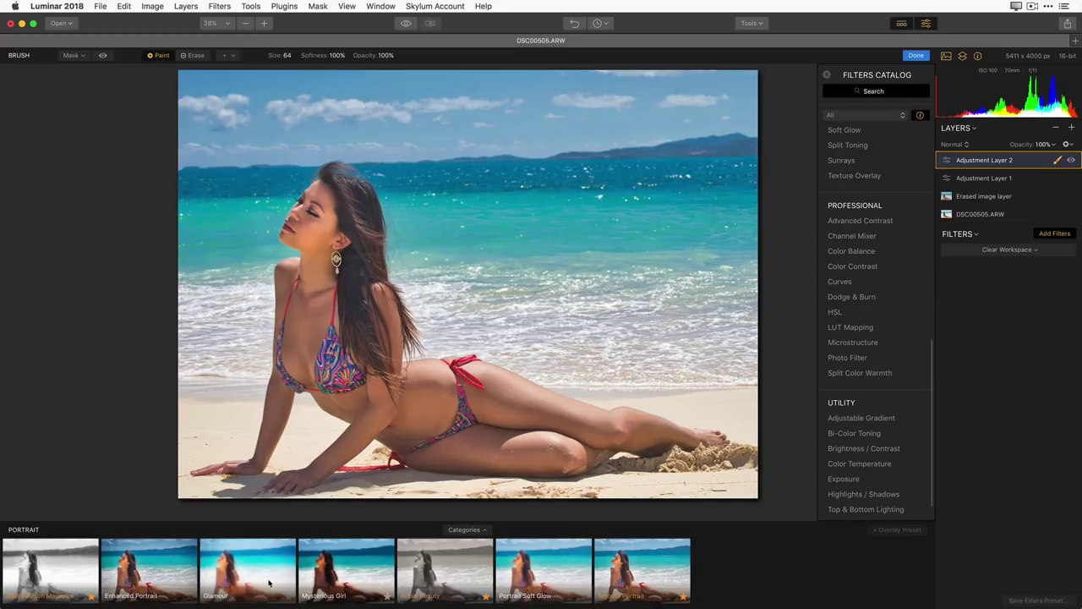
pyautogui.click(149, 575)
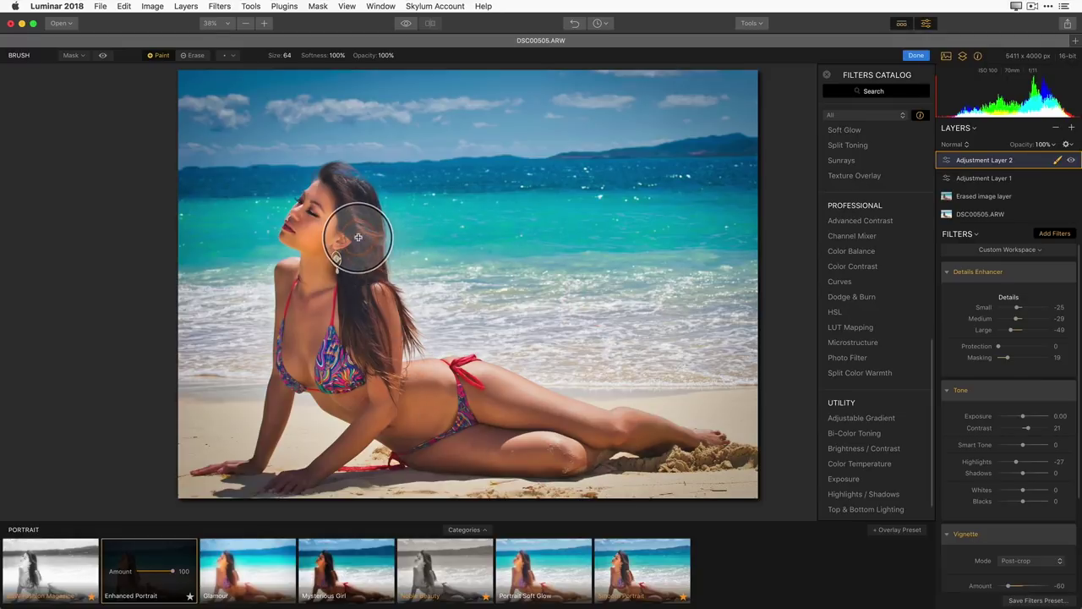
# Step: Add a Saturation / Vibrance filter to the new adjustment layer and move it above the Vignette filter
pyautogui.moveTo(899, 316)
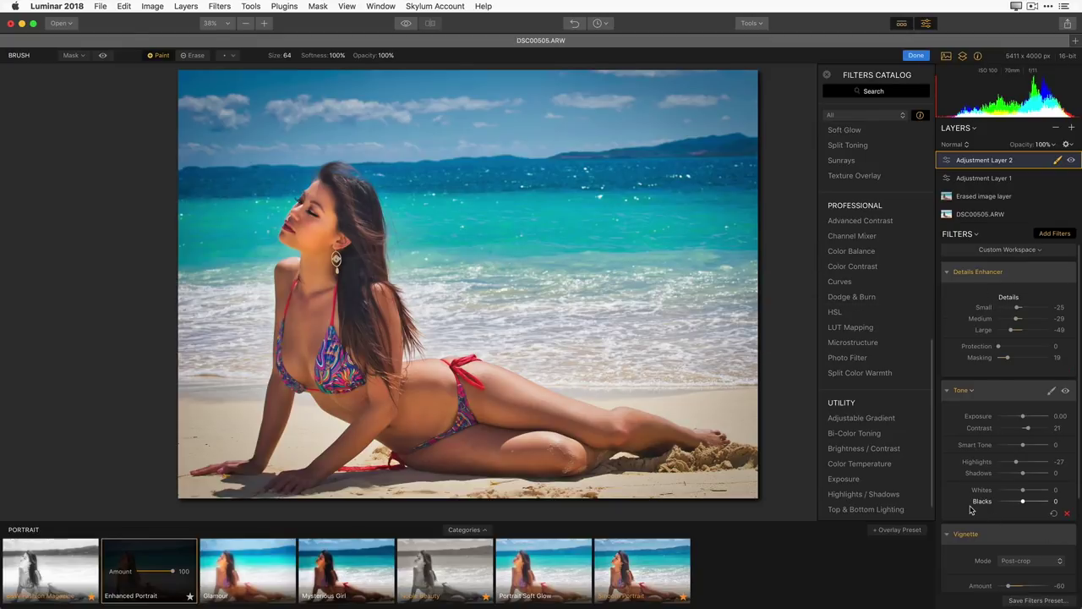
pyautogui.scroll(4, 854, 222)
pyautogui.scroll(10, 856, 228)
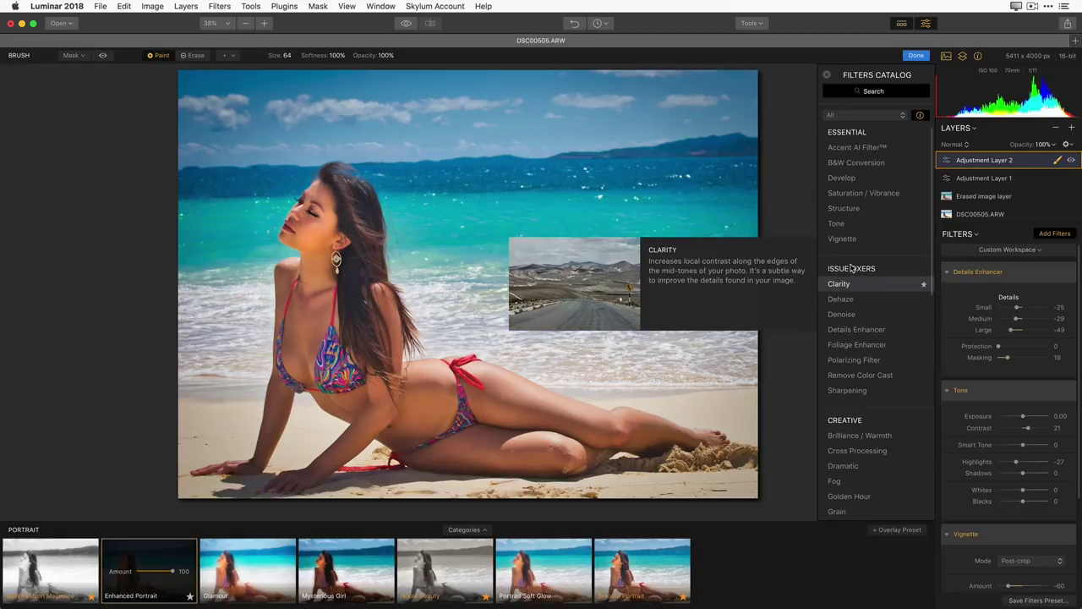
pyautogui.click(877, 196)
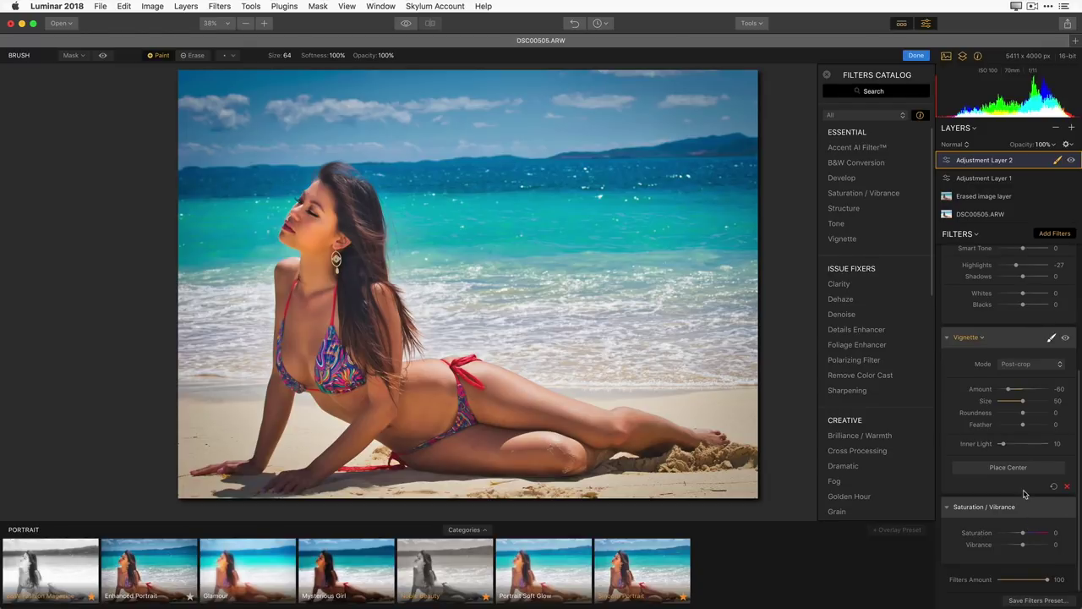
pyautogui.moveTo(1031, 507); pyautogui.dragTo(997, 343)
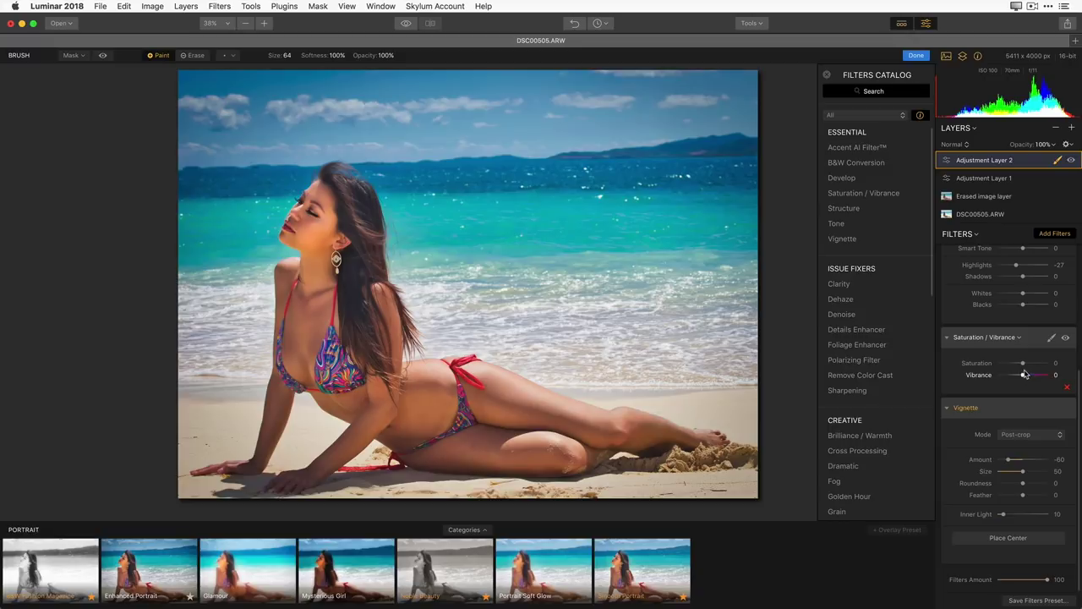
# Step: Set Saturation to -45 and Vibrance to 9, and compare the photo with the Saturation / Vibrance filter off and on
pyautogui.moveTo(1023, 363); pyautogui.dragTo(1015, 363)
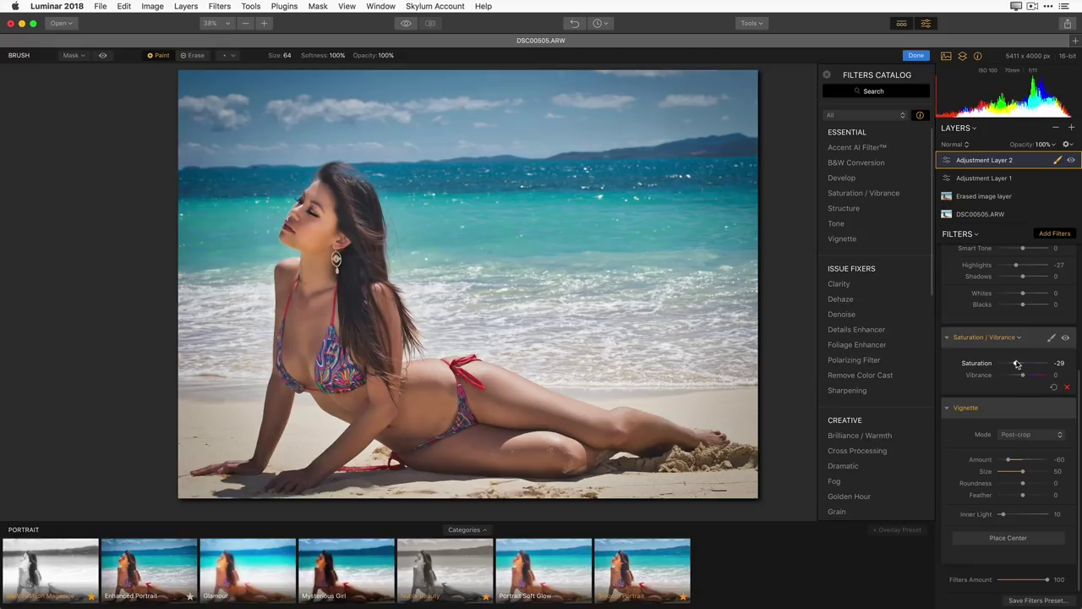
pyautogui.moveTo(1017, 365)
pyautogui.mouseDown()
pyautogui.moveTo(1038, 369)
pyautogui.moveTo(1013, 362)
pyautogui.mouseUp()
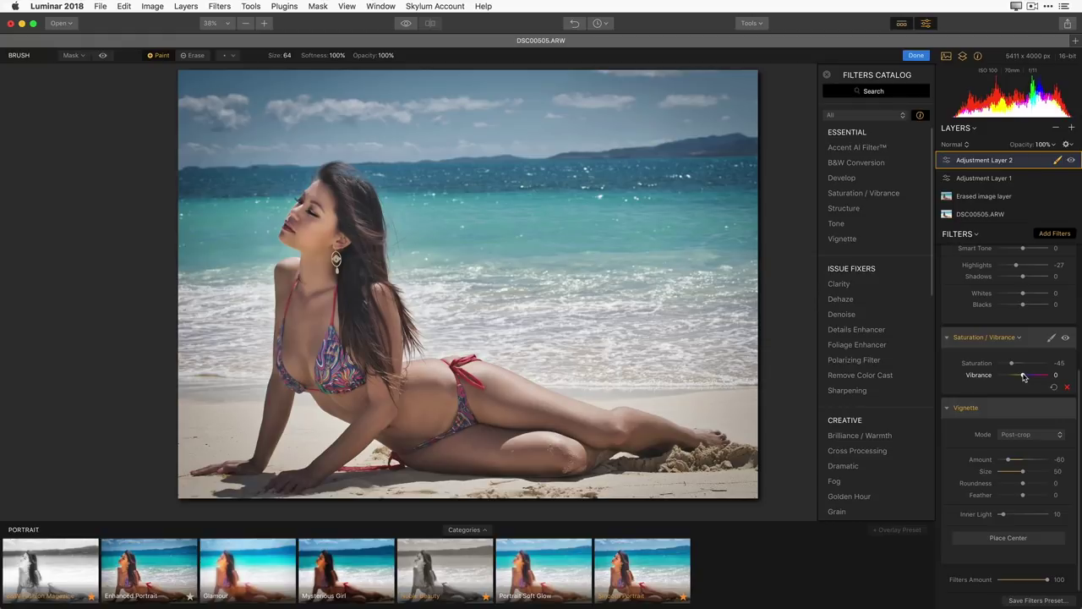
pyautogui.moveTo(1023, 375); pyautogui.dragTo(1027, 378)
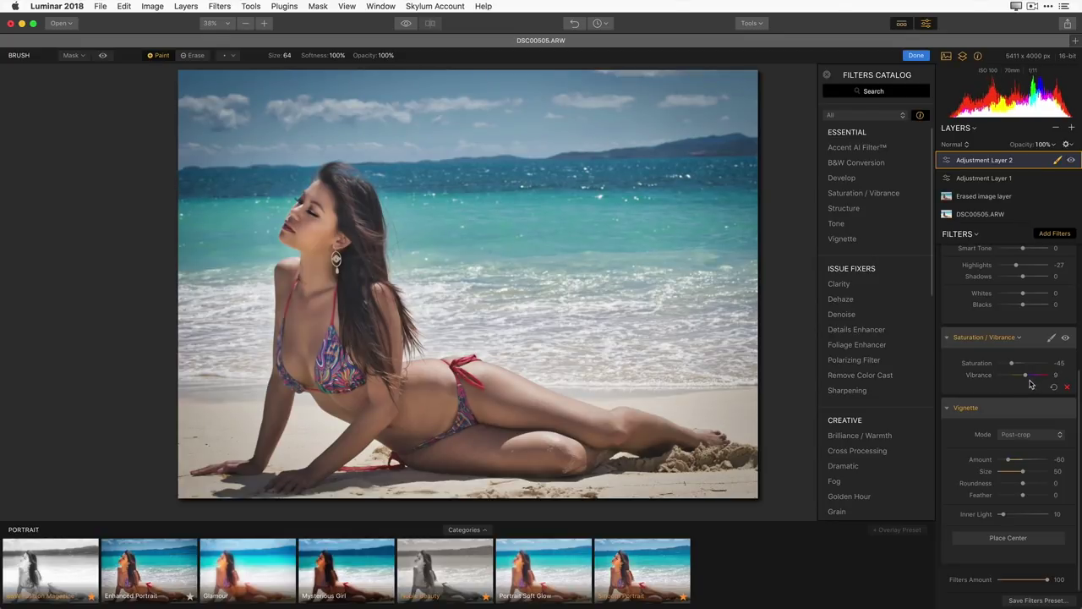
pyautogui.click(1067, 338)
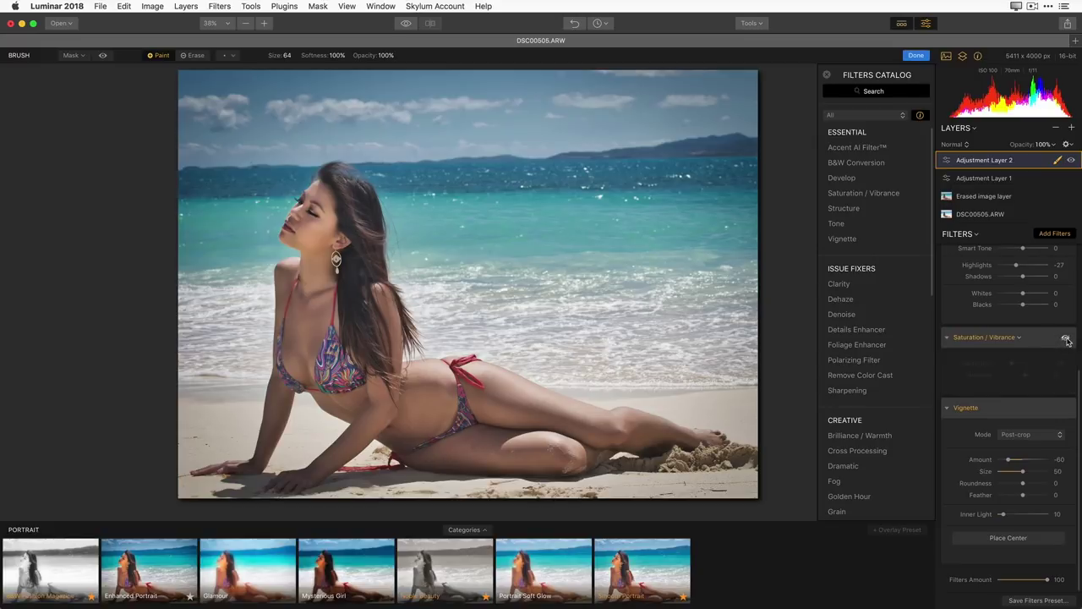
pyautogui.click(1066, 338)
pyautogui.click(1066, 338)
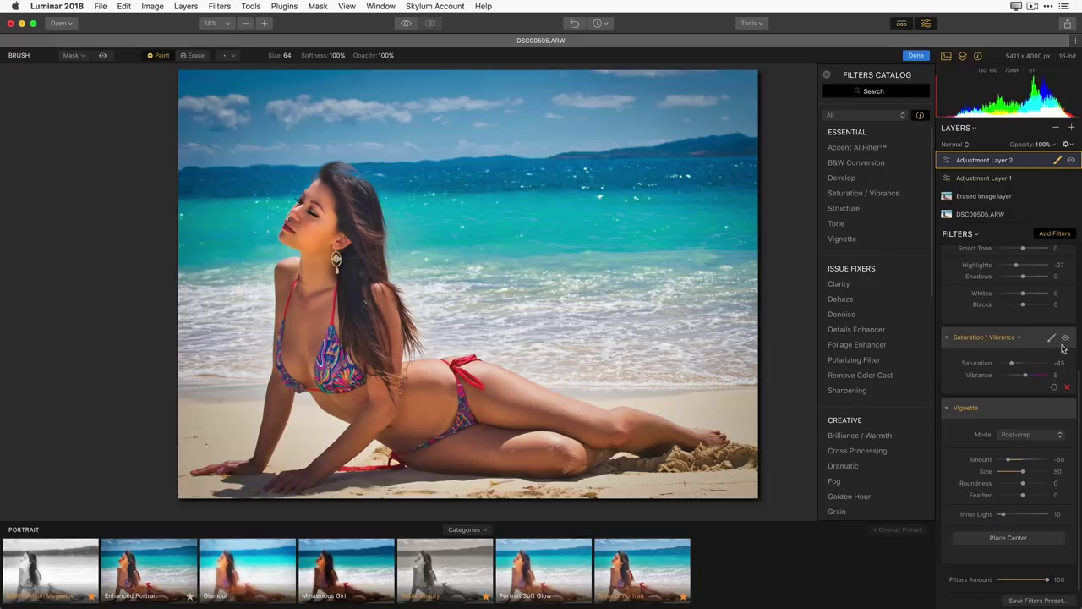
# Step: Turn the Saturation / Vibrance filter back on and add a High Key filter with Amount 21
pyautogui.click(1065, 346)
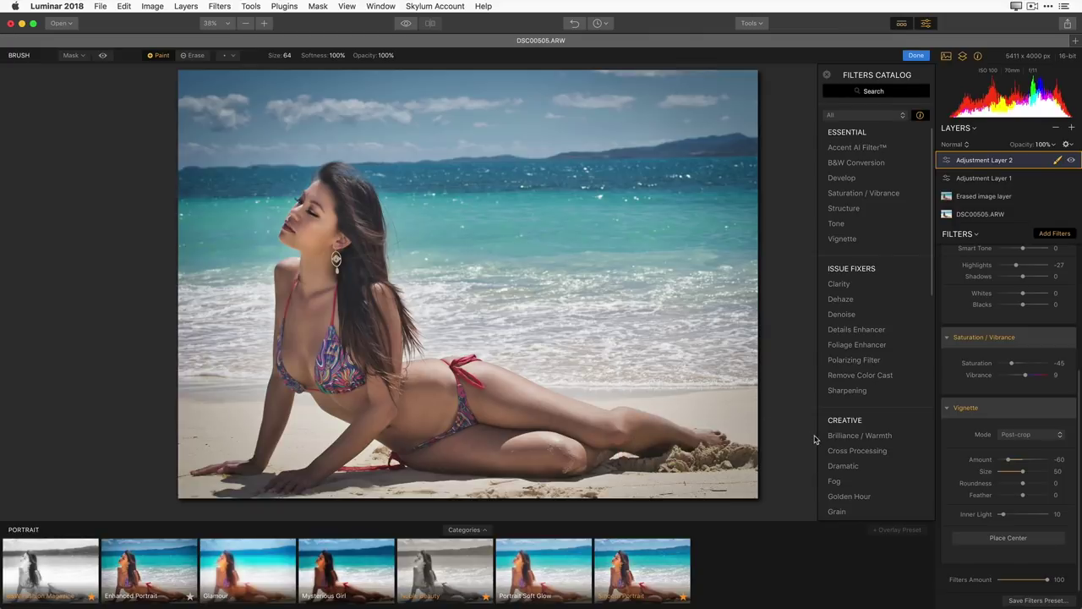
pyautogui.moveTo(871, 345)
pyautogui.scroll(-5, 871, 345)
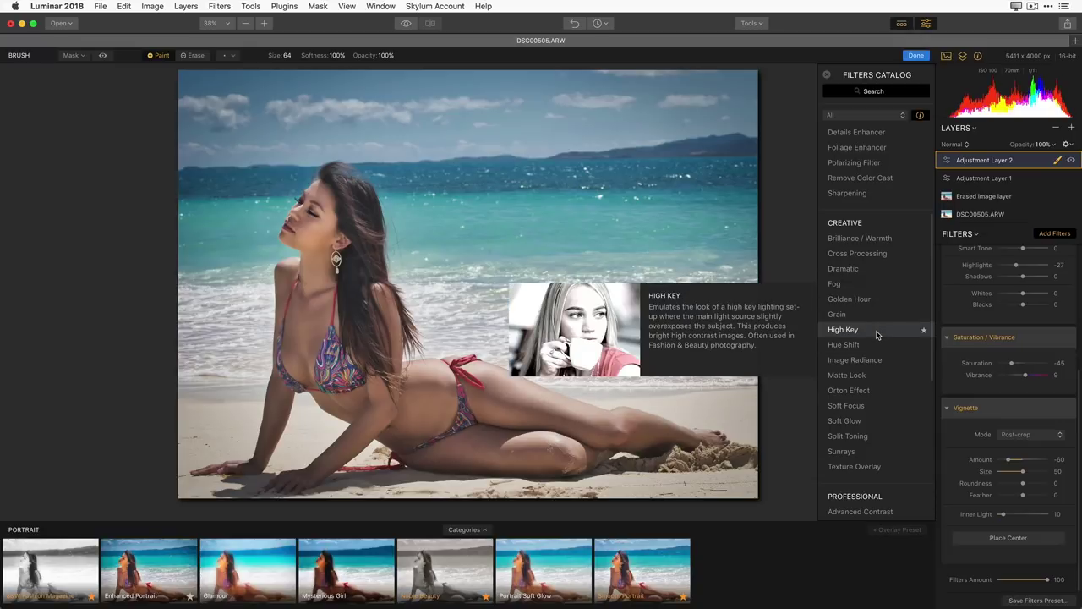
pyautogui.click(876, 330)
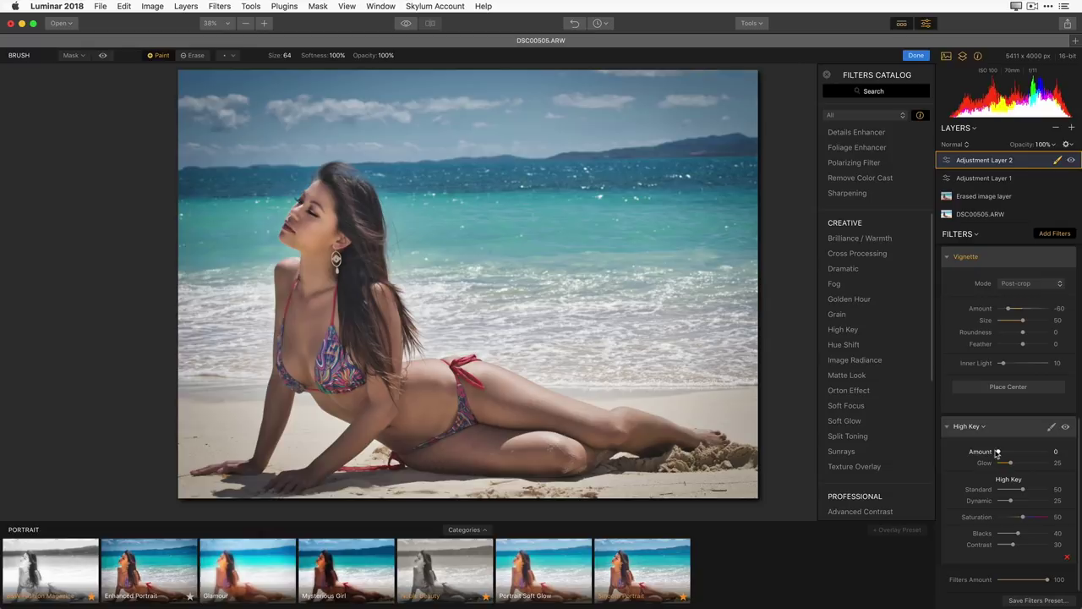
pyautogui.moveTo(1000, 454)
pyautogui.mouseDown()
pyautogui.moveTo(1021, 451)
pyautogui.moveTo(1012, 454)
pyautogui.mouseUp()
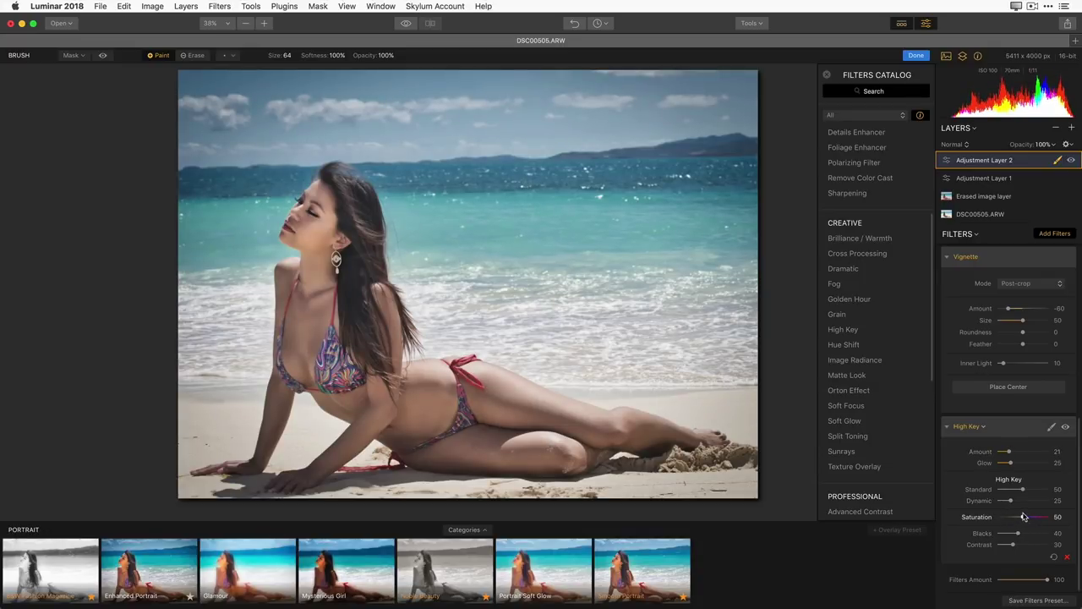
# Step: Set High Key's Saturation to 74 and Amount to 25, comparing the photo with the filter off and on
pyautogui.moveTo(1023, 518); pyautogui.dragTo(1035, 516)
pyautogui.moveTo(1032, 516); pyautogui.dragTo(1037, 515)
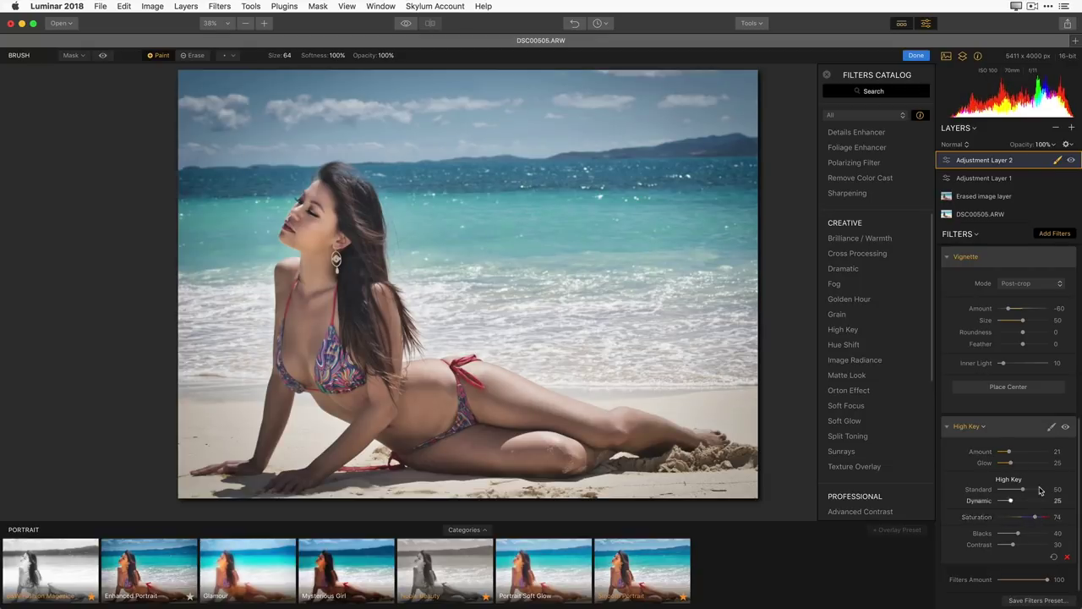
pyautogui.click(1066, 427)
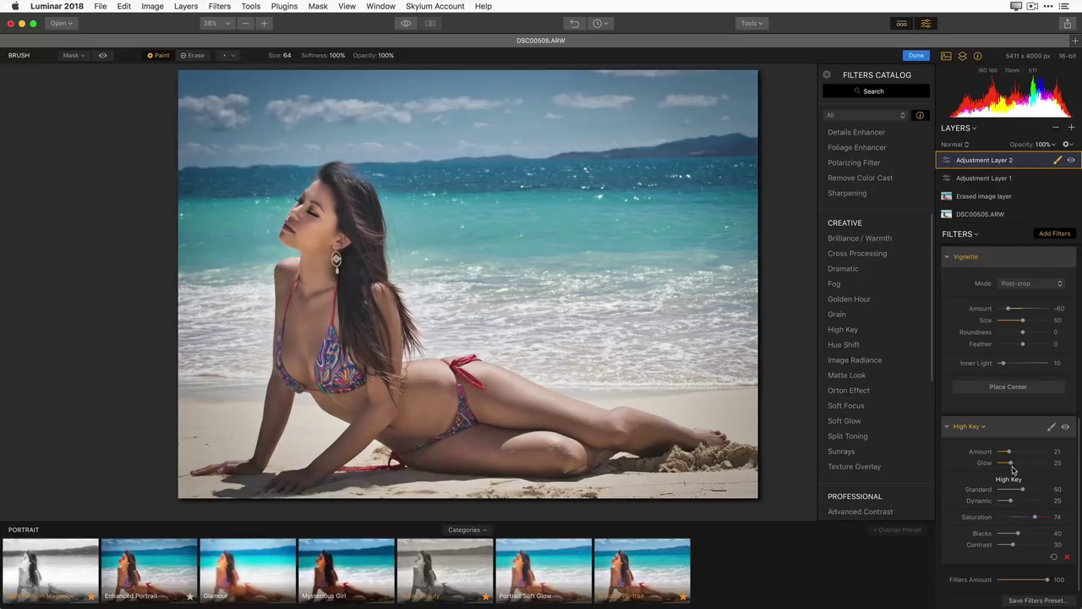
pyautogui.moveTo(1008, 452); pyautogui.dragTo(1011, 451)
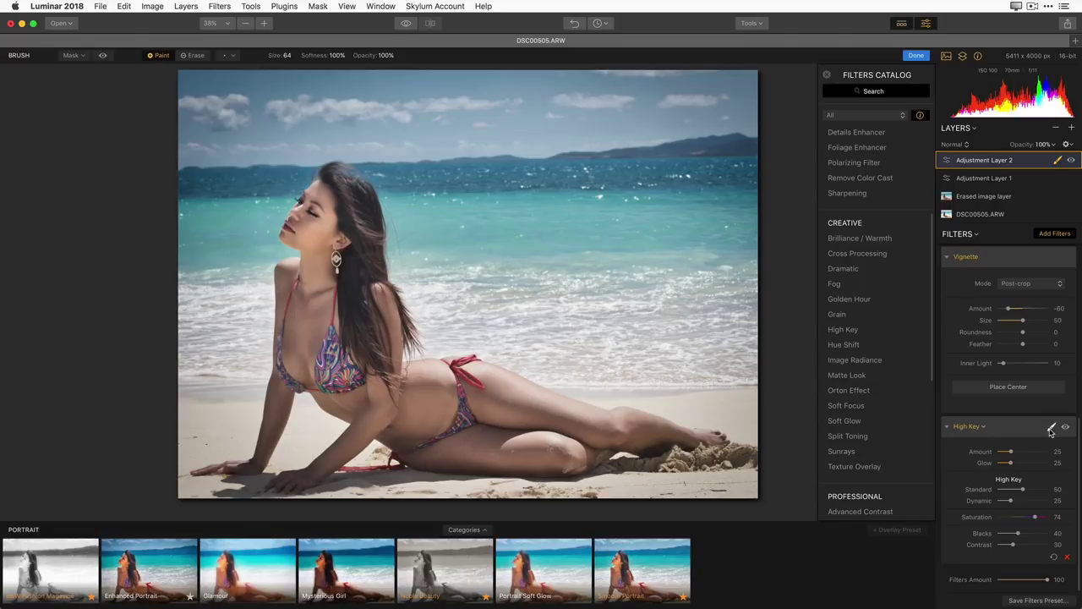
# Step: Paint a brush mask for the High Key filter over the woman's torso, arms and legs, finishing with brush size 52
pyautogui.click(1049, 429)
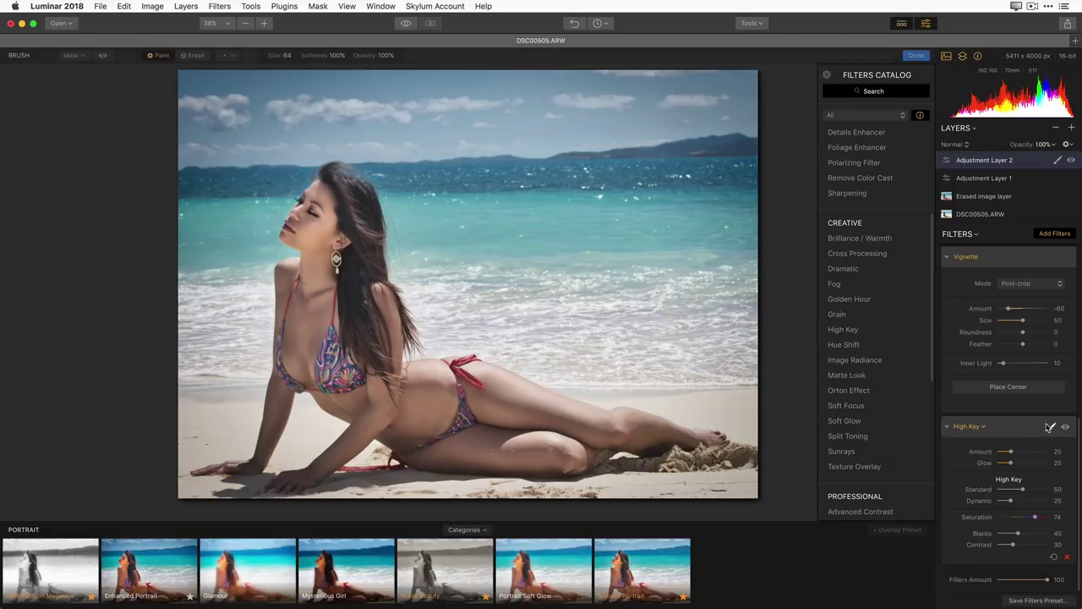
pyautogui.click(1051, 430)
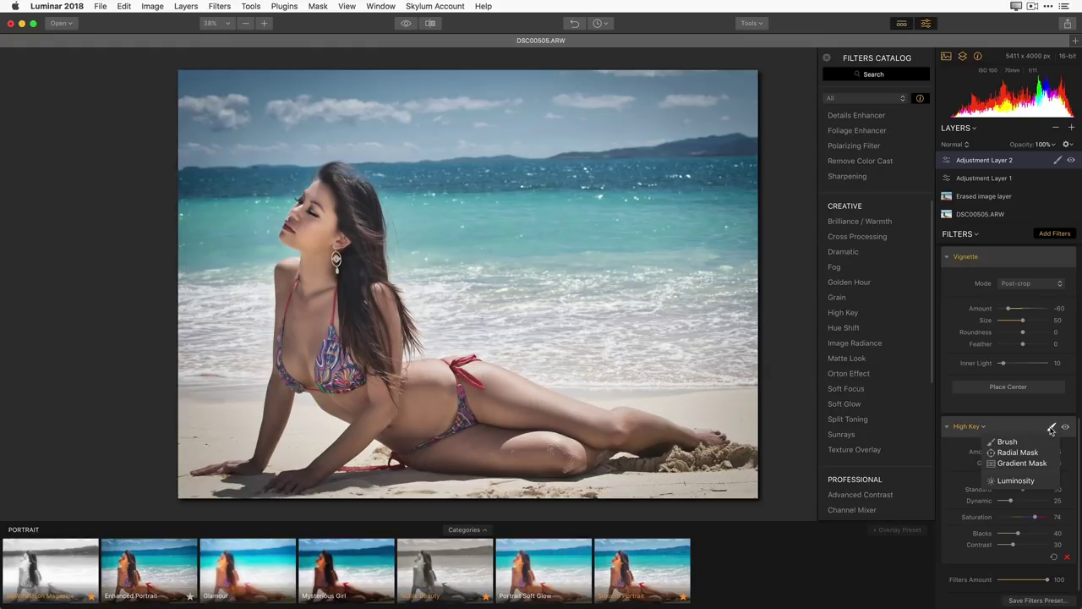
pyautogui.click(1039, 444)
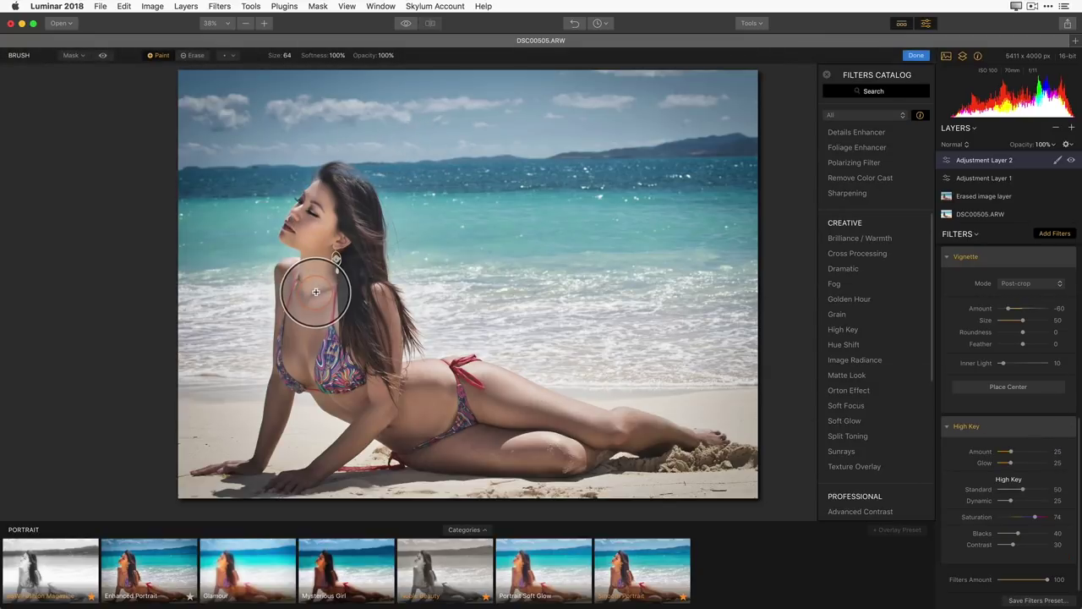
pyautogui.press(']')
pyautogui.press(']')
pyautogui.press(']')
pyautogui.moveTo(317, 261)
pyautogui.mouseDown()
pyautogui.moveTo(321, 189)
pyautogui.moveTo(330, 205)
pyautogui.moveTo(304, 297)
pyautogui.moveTo(307, 340)
pyautogui.moveTo(304, 323)
pyautogui.moveTo(324, 366)
pyautogui.moveTo(326, 351)
pyautogui.moveTo(348, 374)
pyautogui.moveTo(399, 377)
pyautogui.moveTo(389, 398)
pyautogui.moveTo(424, 387)
pyautogui.moveTo(677, 441)
pyautogui.moveTo(496, 473)
pyautogui.moveTo(433, 450)
pyautogui.moveTo(352, 364)
pyautogui.moveTo(301, 350)
pyautogui.moveTo(355, 392)
pyautogui.moveTo(374, 420)
pyautogui.mouseUp()
pyautogui.press('[')
pyautogui.press('[')
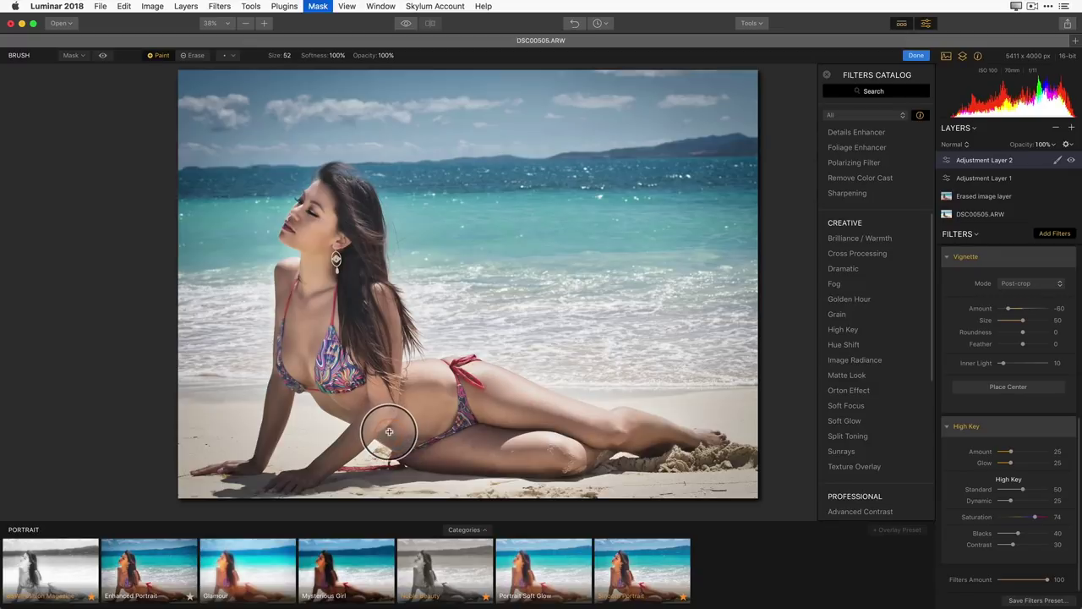
pyautogui.moveTo(298, 427)
pyautogui.mouseDown()
pyautogui.moveTo(296, 386)
pyautogui.moveTo(280, 461)
pyautogui.moveTo(254, 483)
pyautogui.moveTo(297, 391)
pyautogui.moveTo(346, 459)
pyautogui.moveTo(317, 466)
pyautogui.mouseUp()
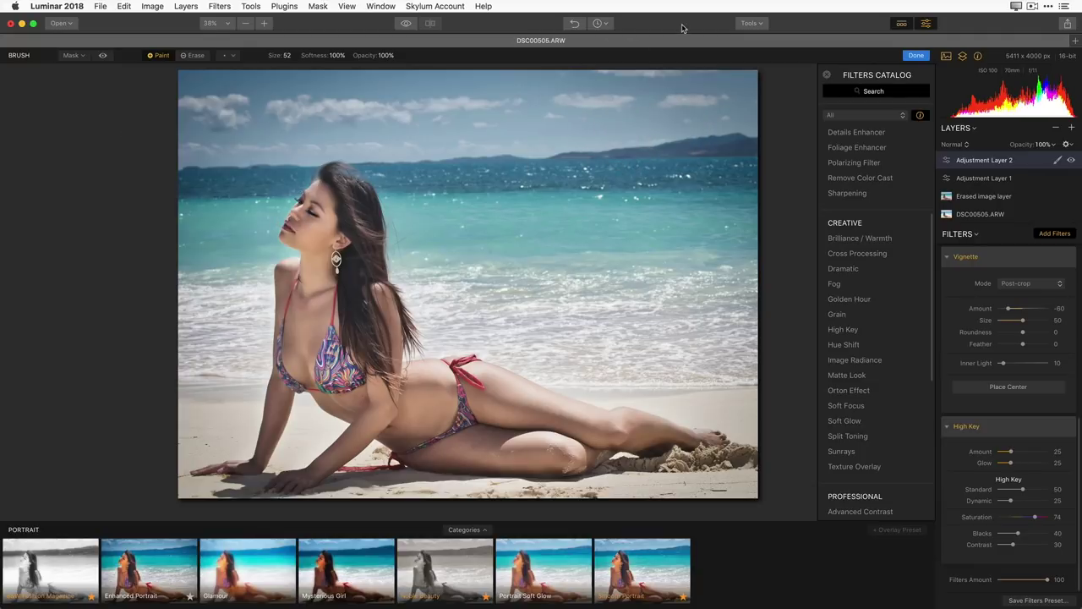
# Step: Look through the edit history down to the earlier Tone and Structure changes, leaving the current state selected
pyautogui.click(609, 24)
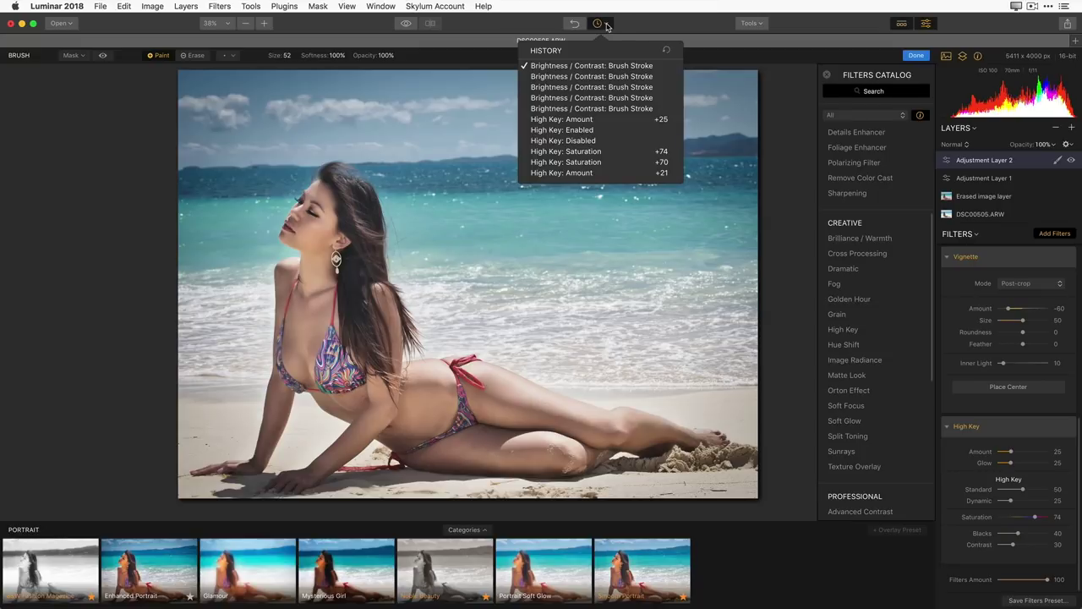
pyautogui.scroll(-5, 615, 148)
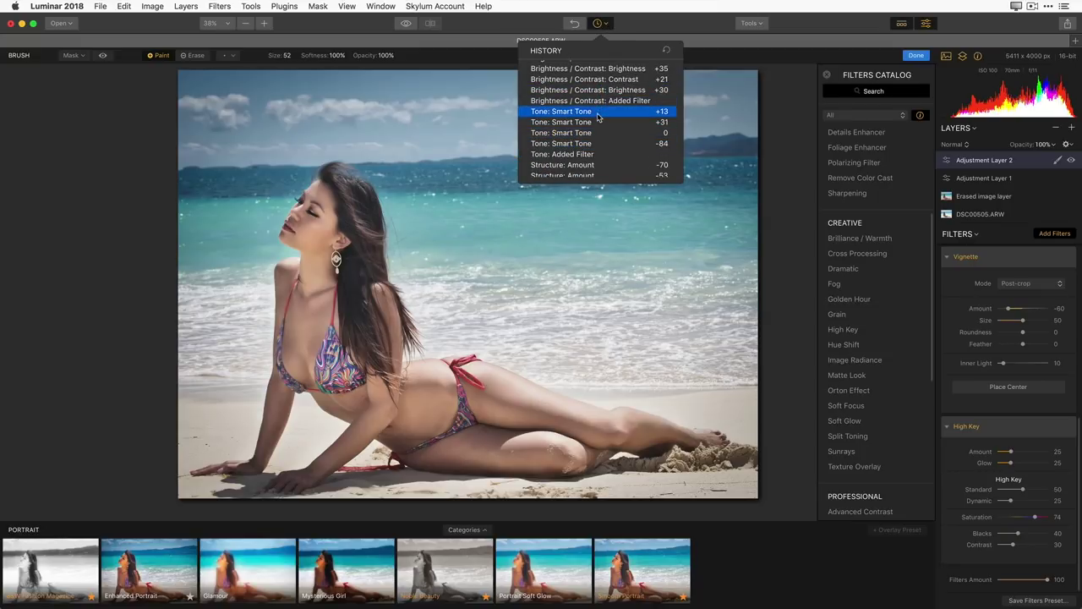
pyautogui.click(738, 58)
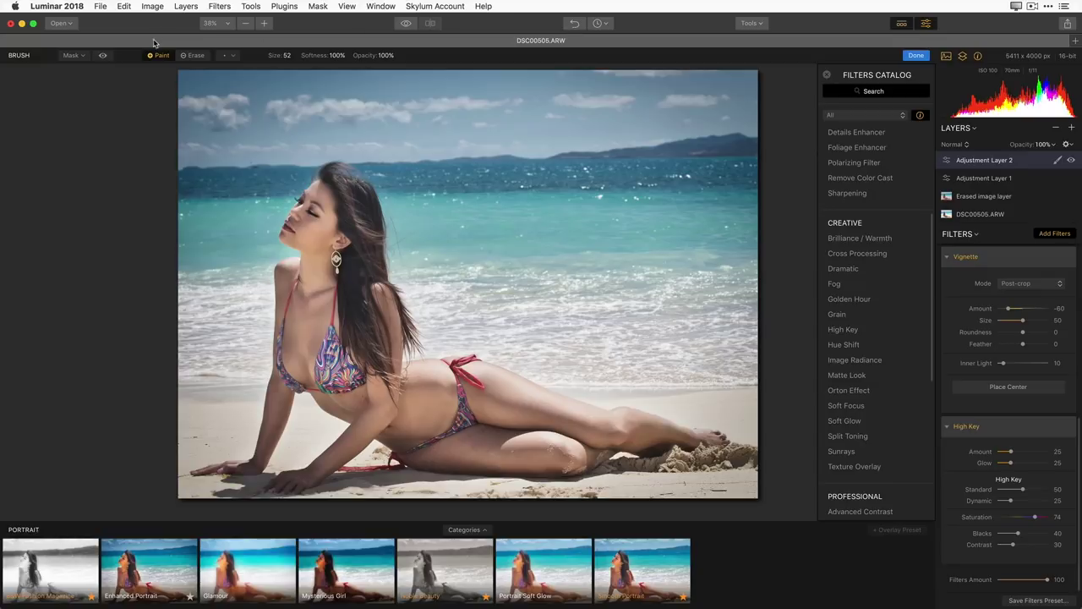
# Step: Review the project's save options, including original resources, history and Windows compatibility, and cancel without saving
pyautogui.click(100, 7)
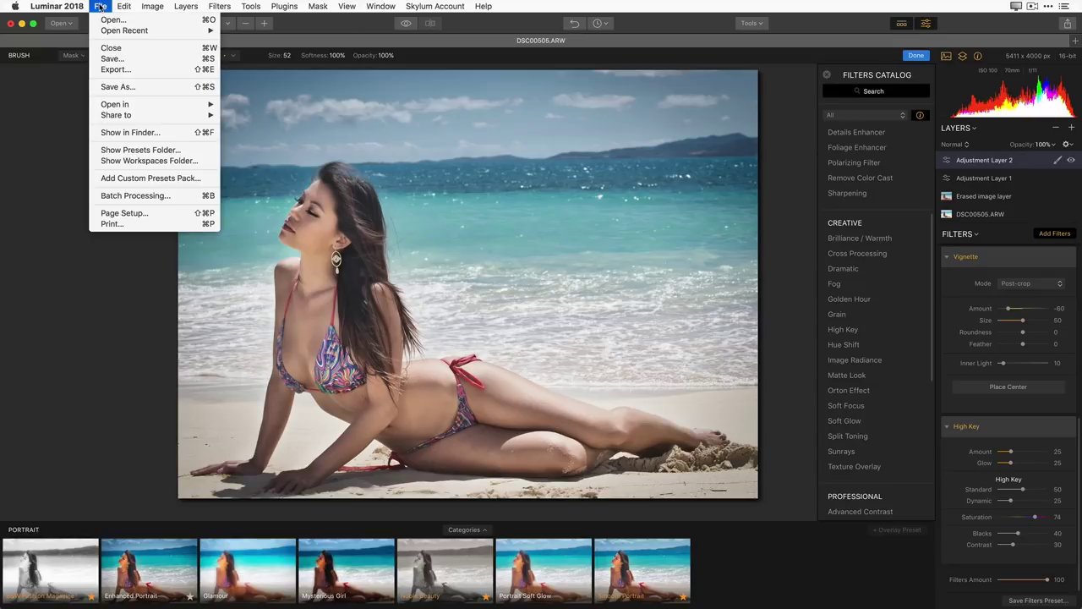
pyautogui.click(112, 58)
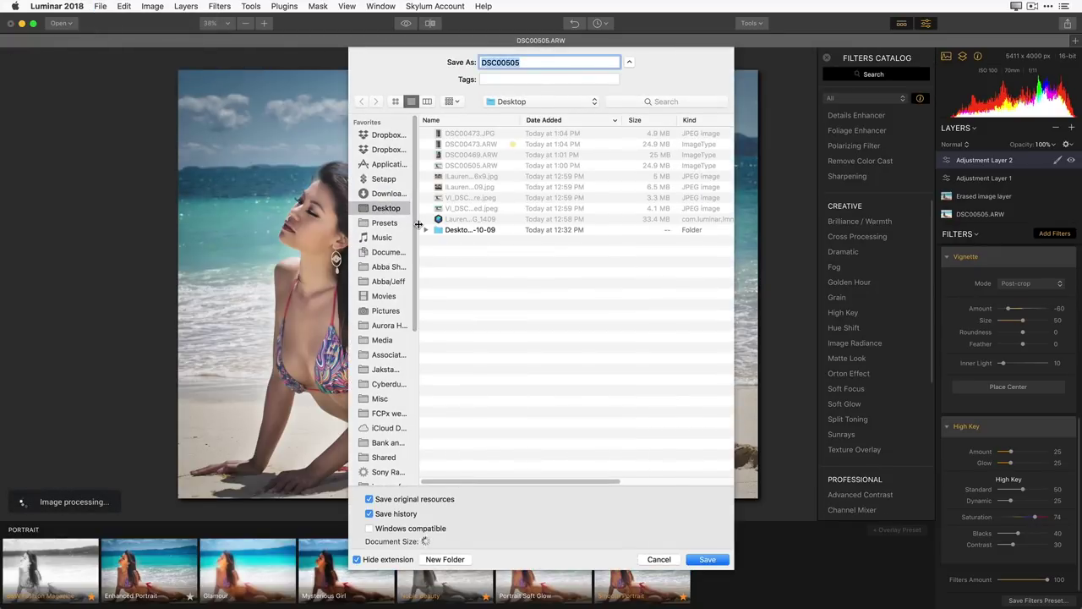
pyautogui.moveTo(419, 225); pyautogui.dragTo(358, 256)
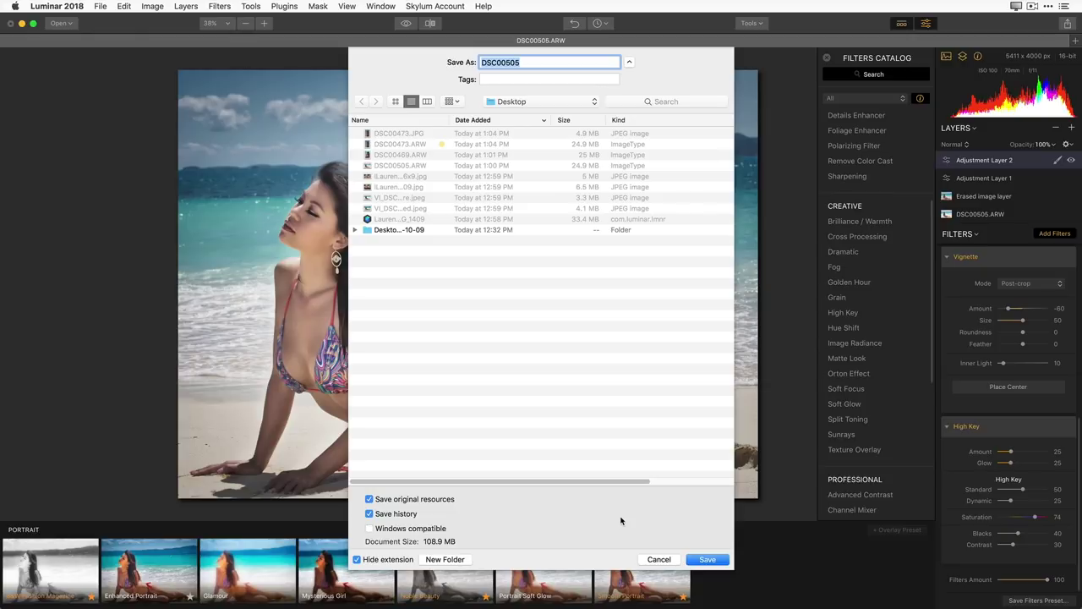
pyautogui.click(369, 529)
pyautogui.click(660, 560)
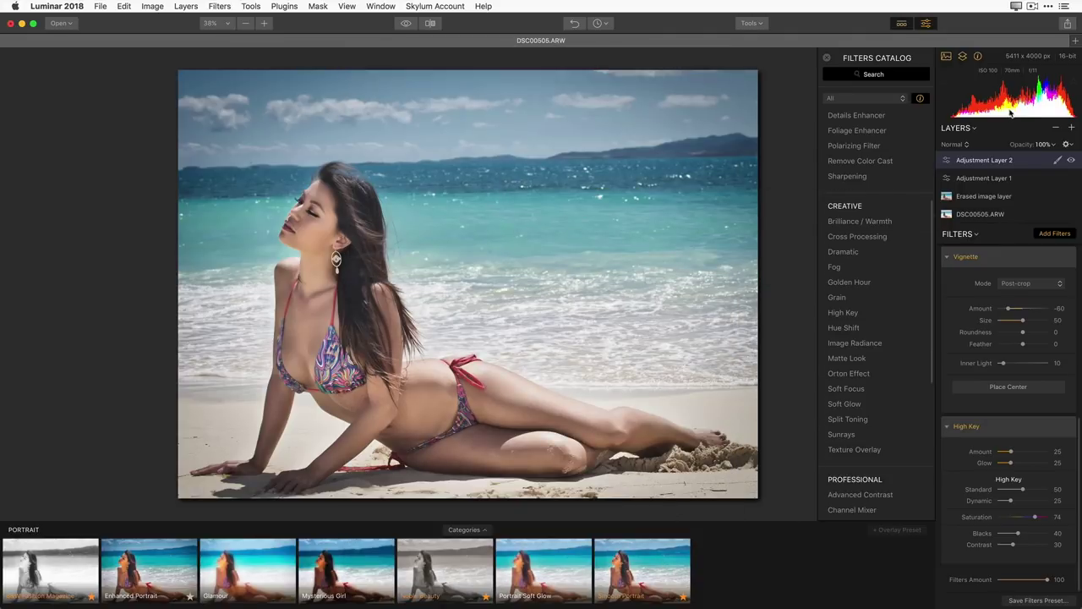
# Step: Try an image export with the format set to JPEG, check the resize options, and cancel the export
pyautogui.click(1068, 24)
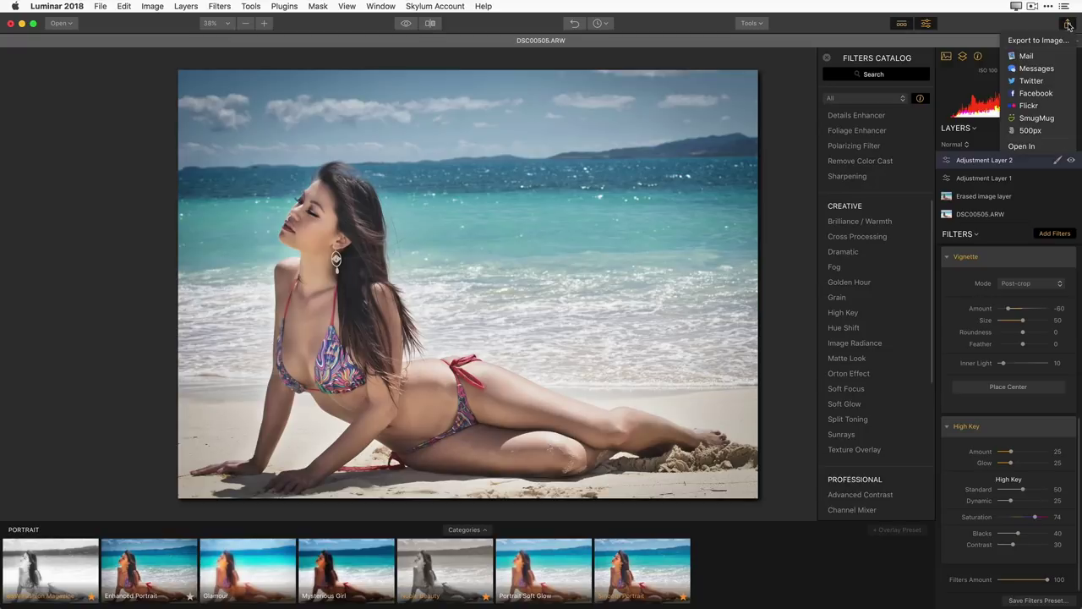
pyautogui.click(264, 206)
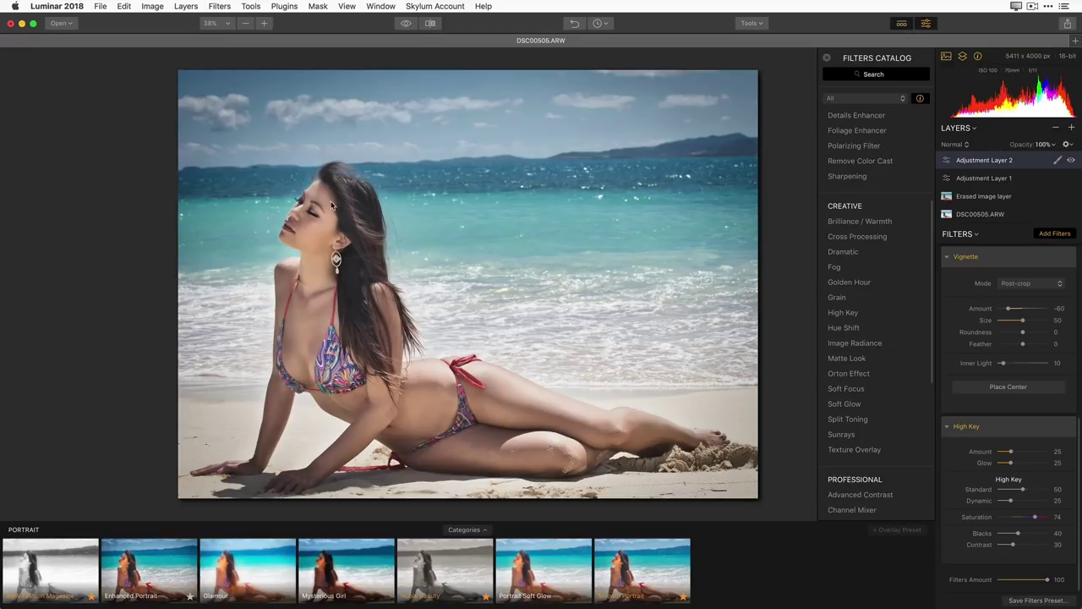
pyautogui.click(100, 7)
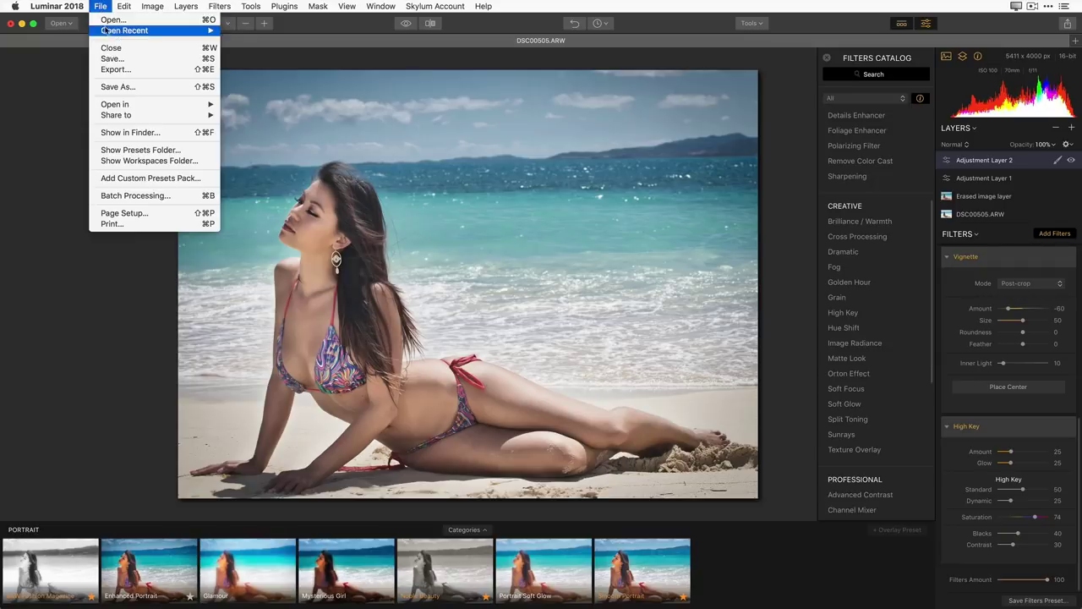
pyautogui.click(110, 73)
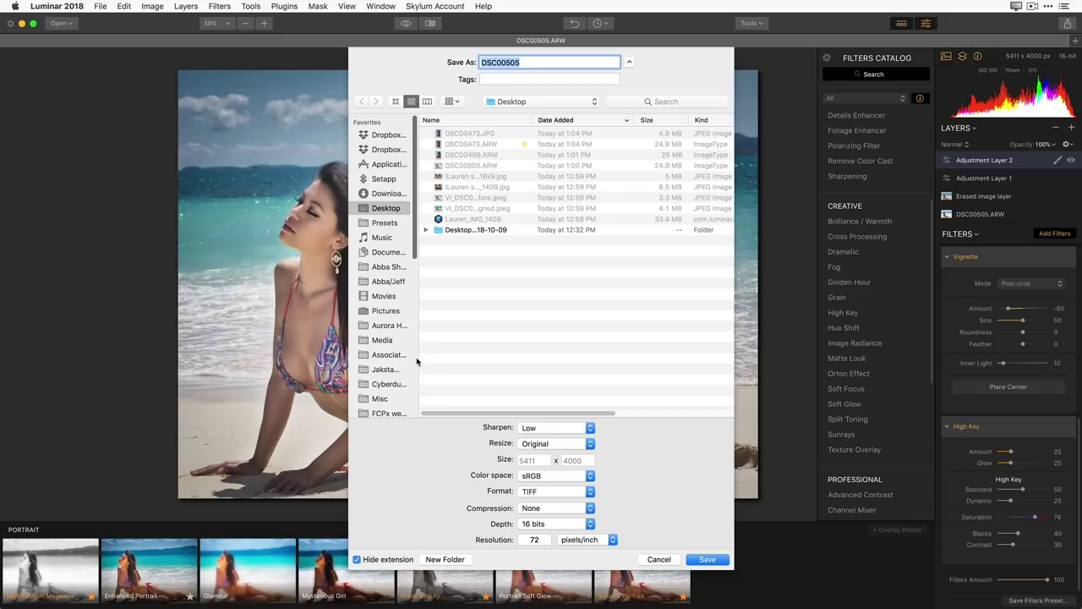
pyautogui.moveTo(415, 359); pyautogui.dragTo(360, 345)
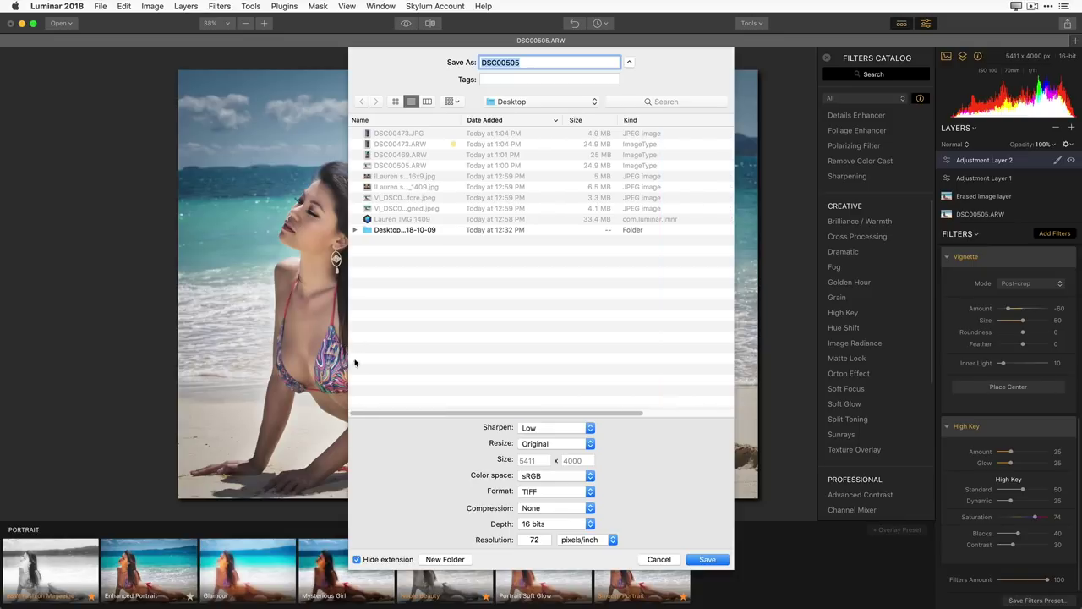
pyautogui.click(576, 491)
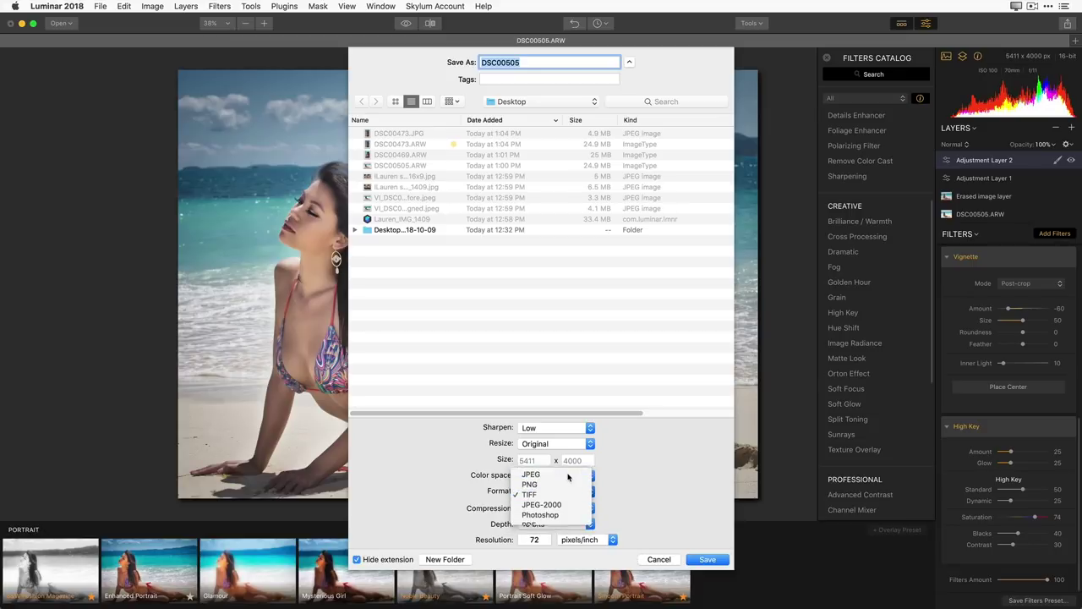
pyautogui.click(568, 477)
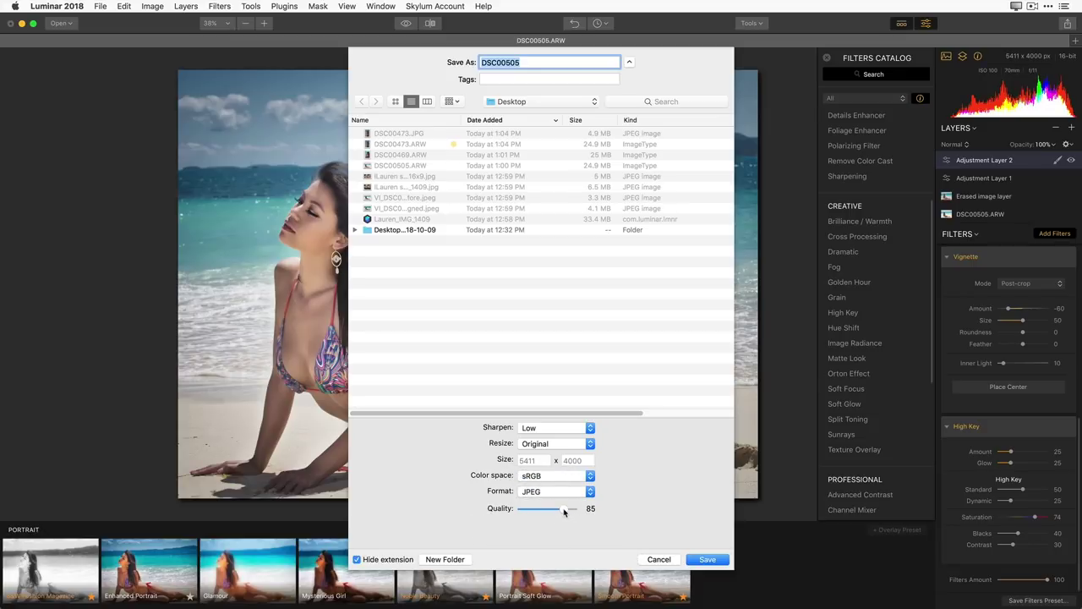
pyautogui.click(554, 445)
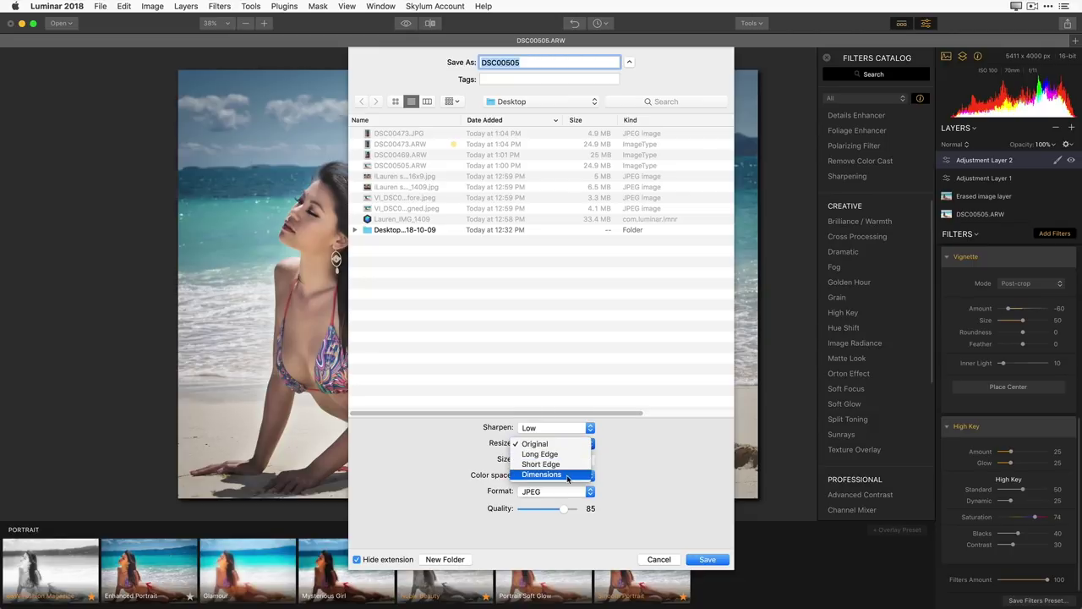
pyautogui.click(690, 550)
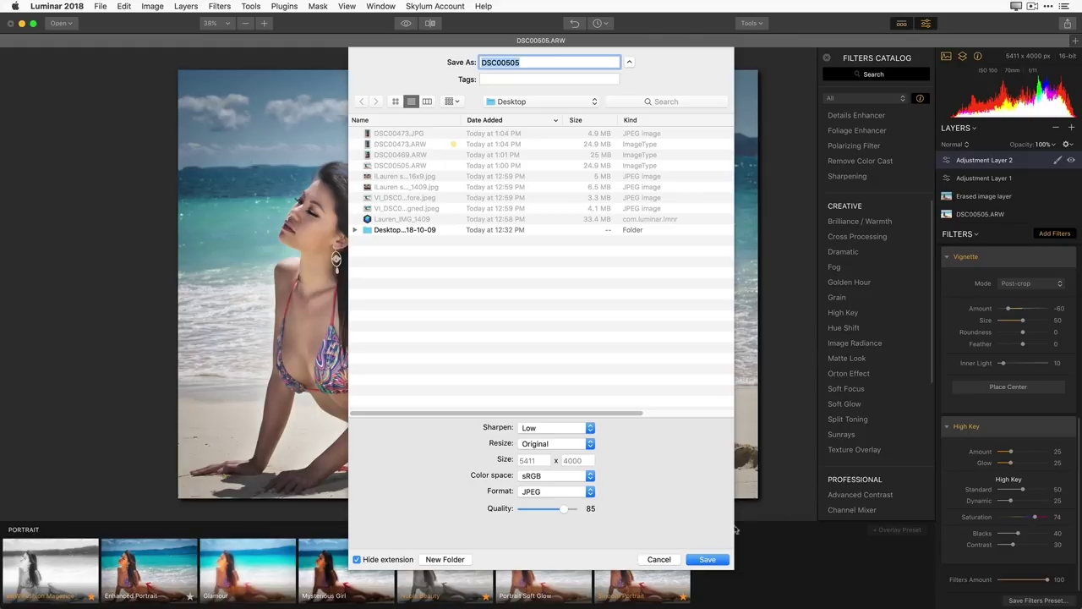
pyautogui.click(674, 560)
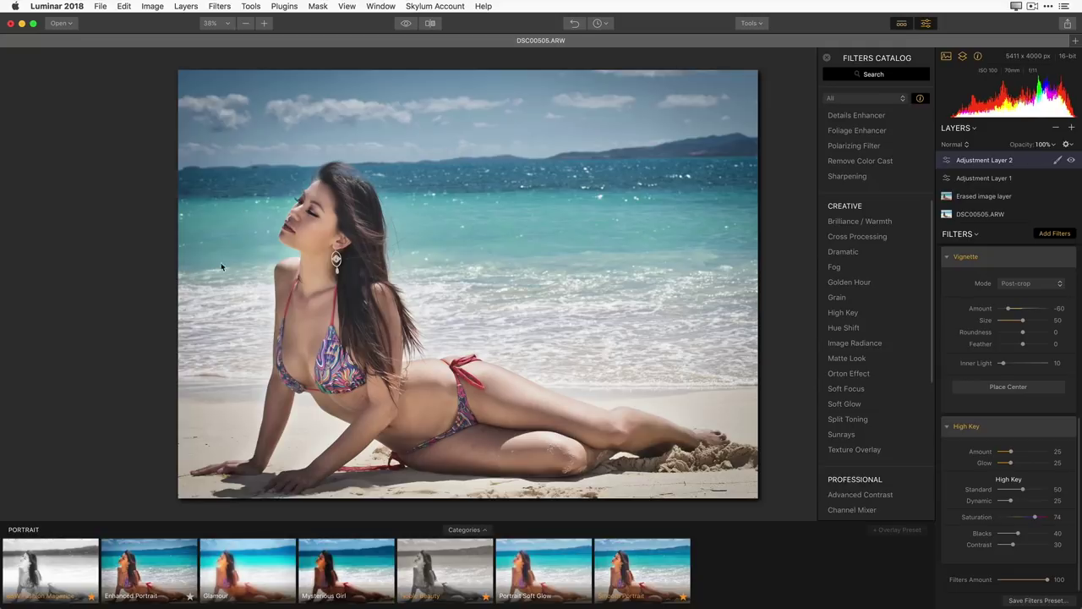
# Step: Compare the finished edit with the original photo several times, ending on the edited version
pyautogui.click(406, 24)
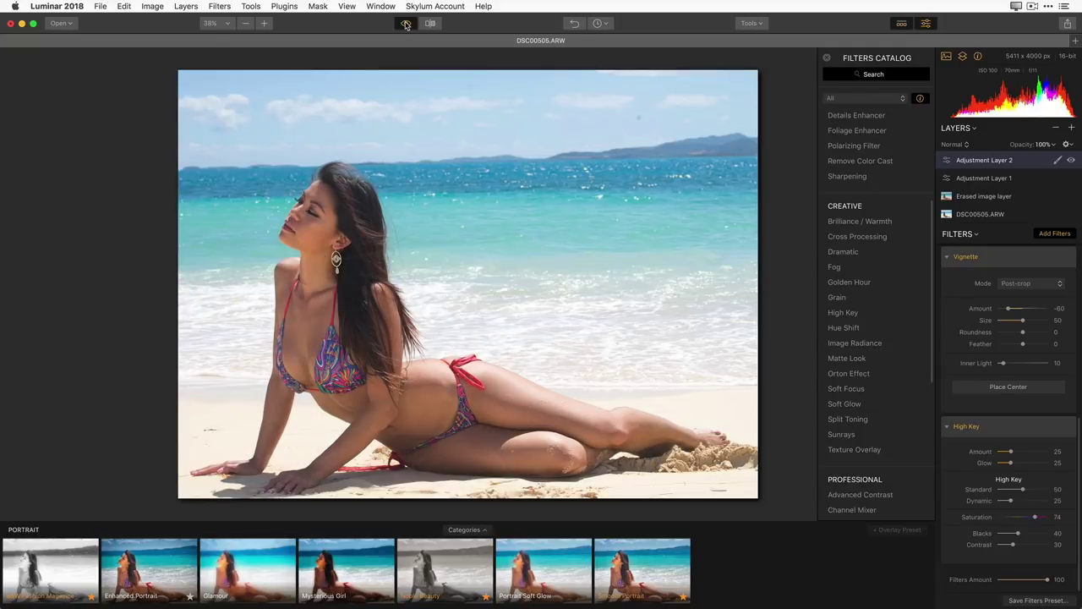
pyautogui.click(406, 24)
pyautogui.click(406, 23)
pyautogui.click(405, 24)
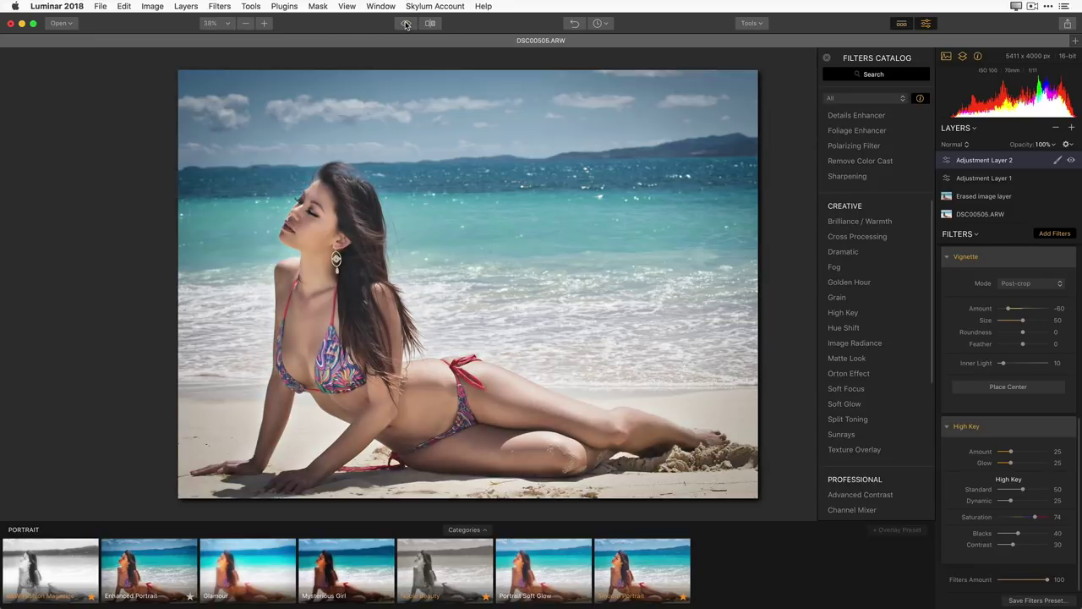
pyautogui.click(405, 24)
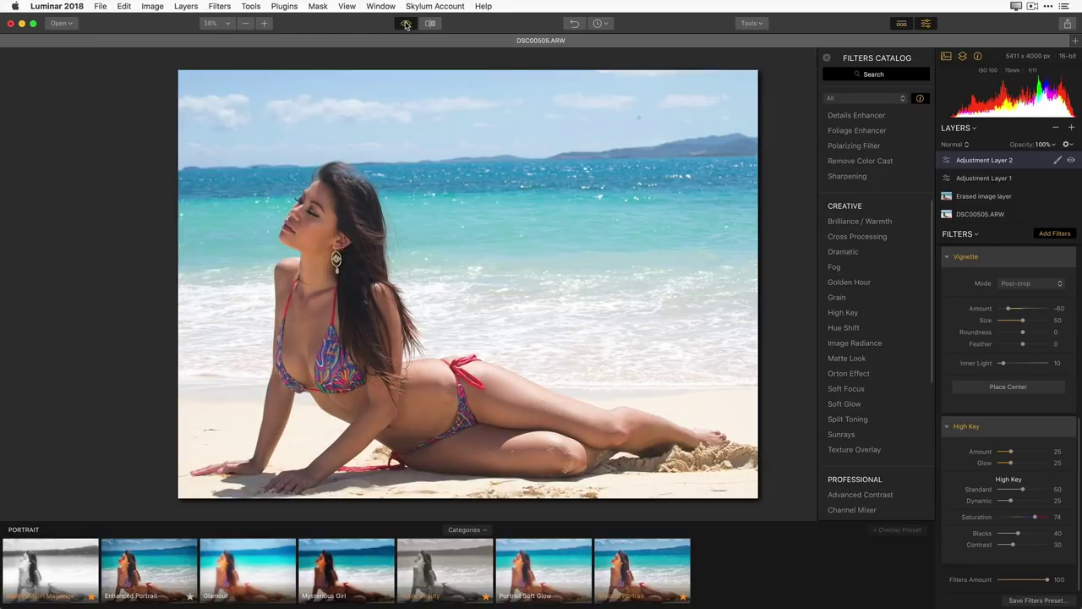
pyautogui.click(406, 24)
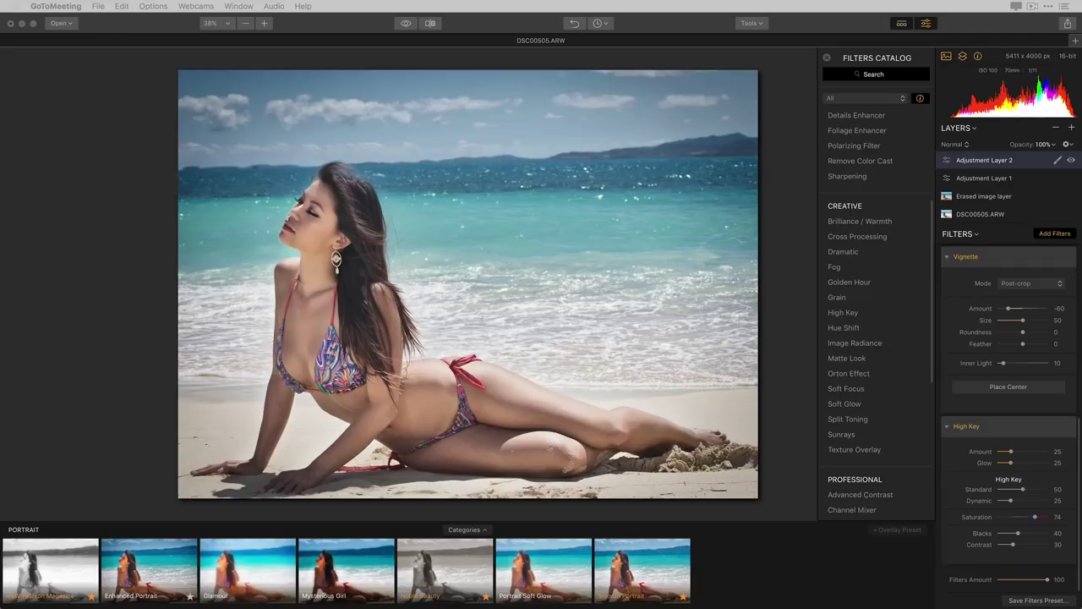
# Step: Send the edited beach photo to Aurora HDR and create an HDR image from it with Tone Mapping on
pyautogui.click(129, 353)
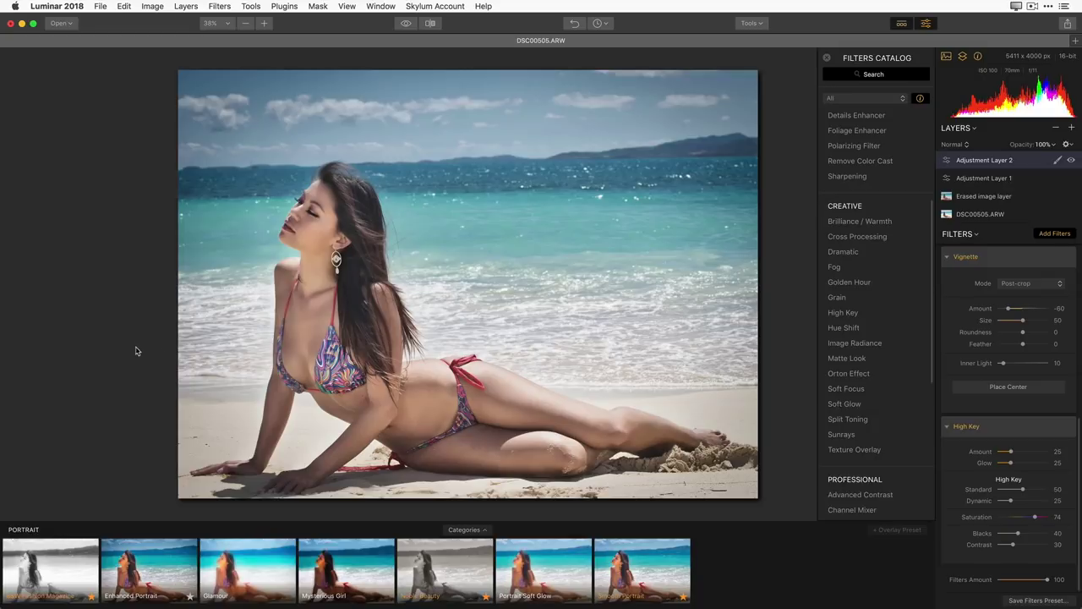
pyautogui.click(1067, 25)
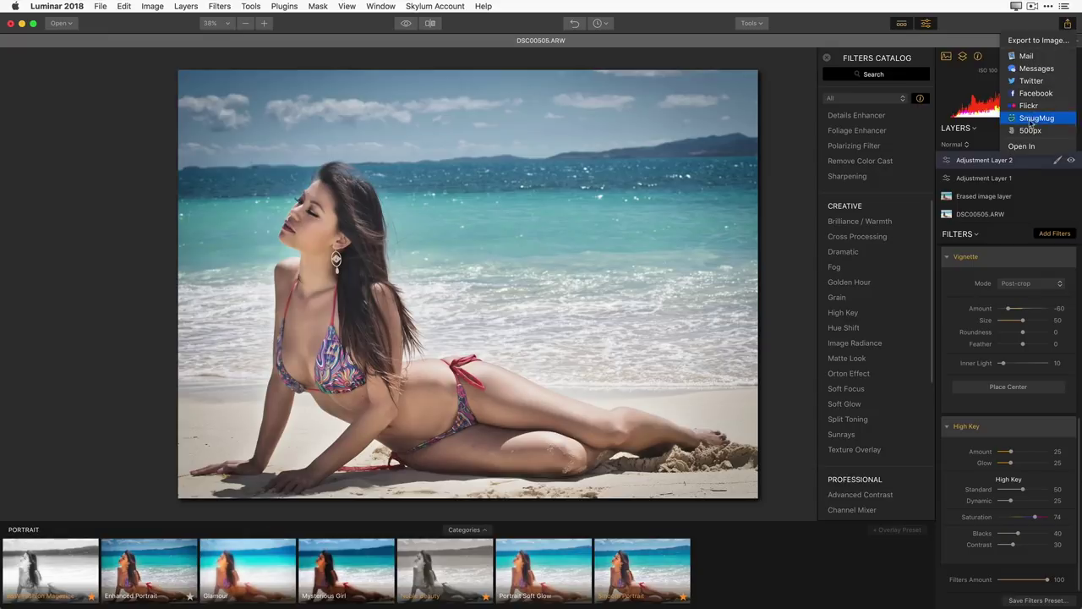
pyautogui.moveTo(1023, 147)
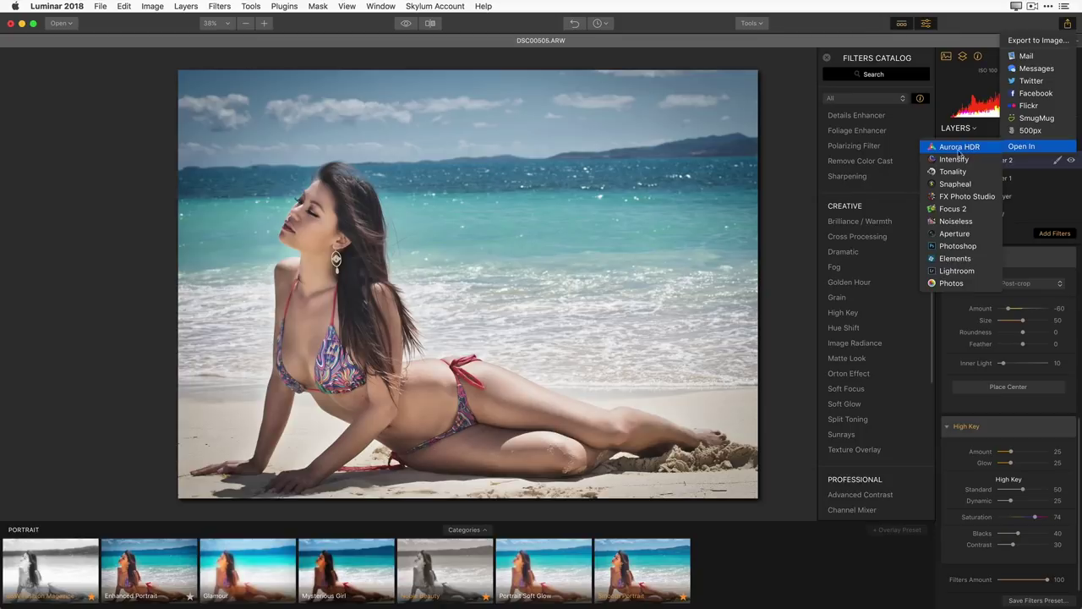
pyautogui.click(959, 149)
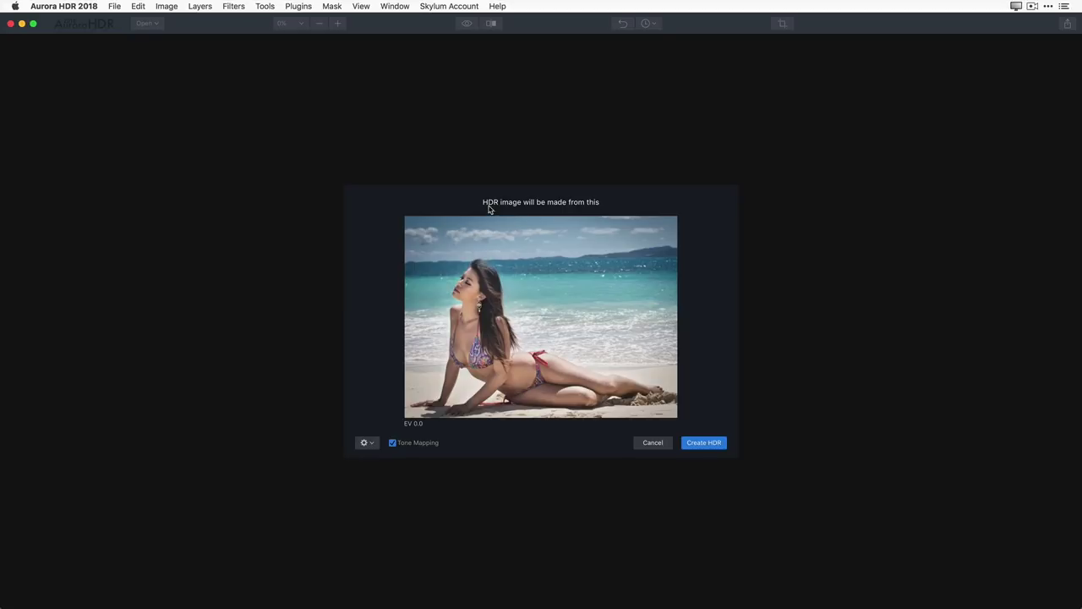
pyautogui.click(703, 445)
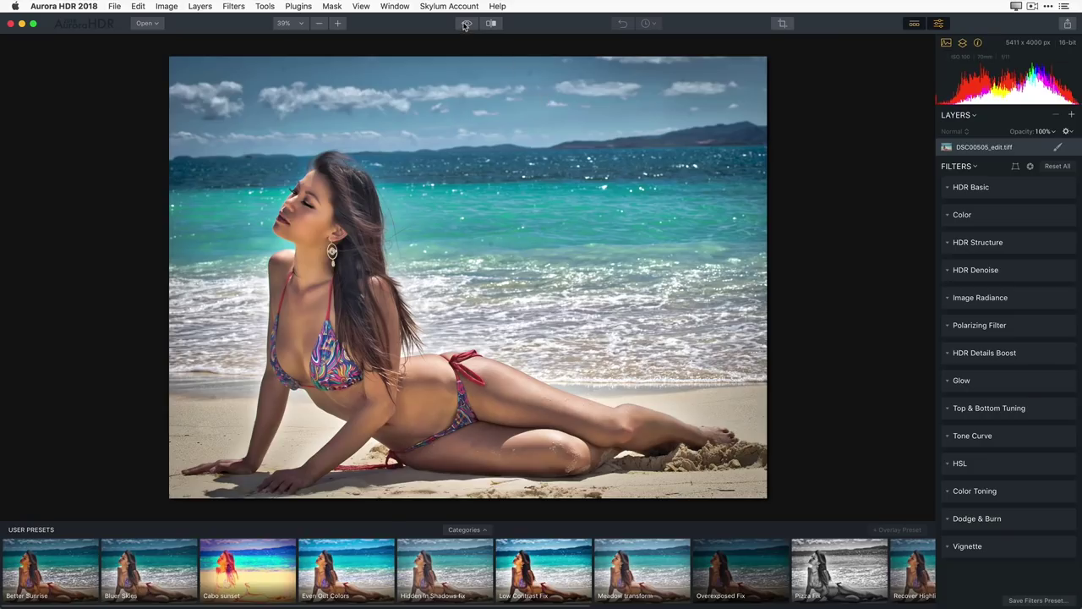
# Step: Compare the tone-mapped HDR image with the incoming photo several times, ending on the HDR version
pyautogui.click(466, 24)
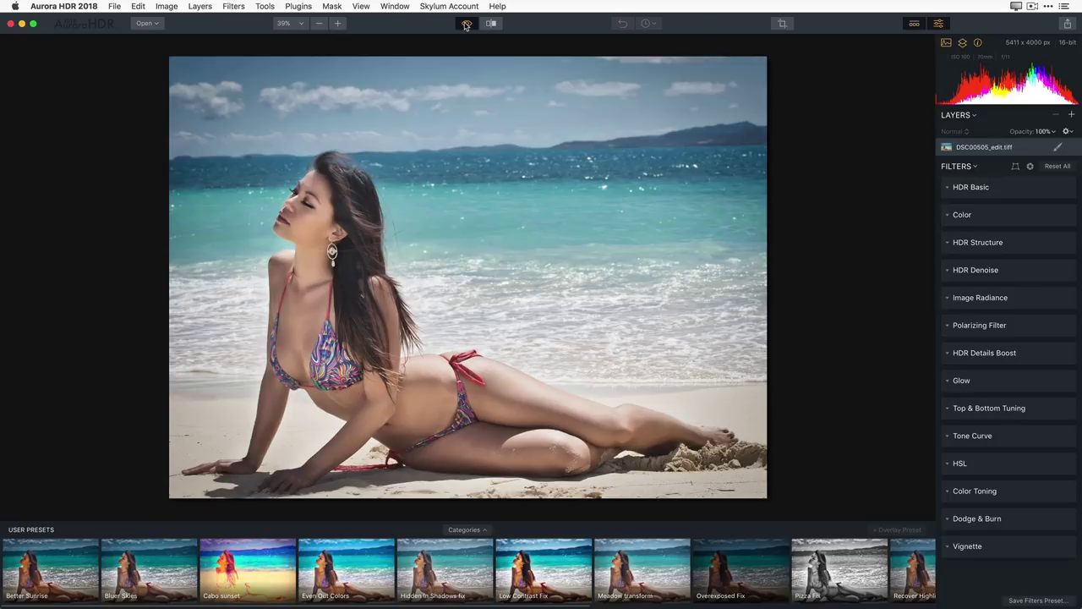
pyautogui.click(465, 23)
pyautogui.click(466, 24)
pyautogui.click(466, 23)
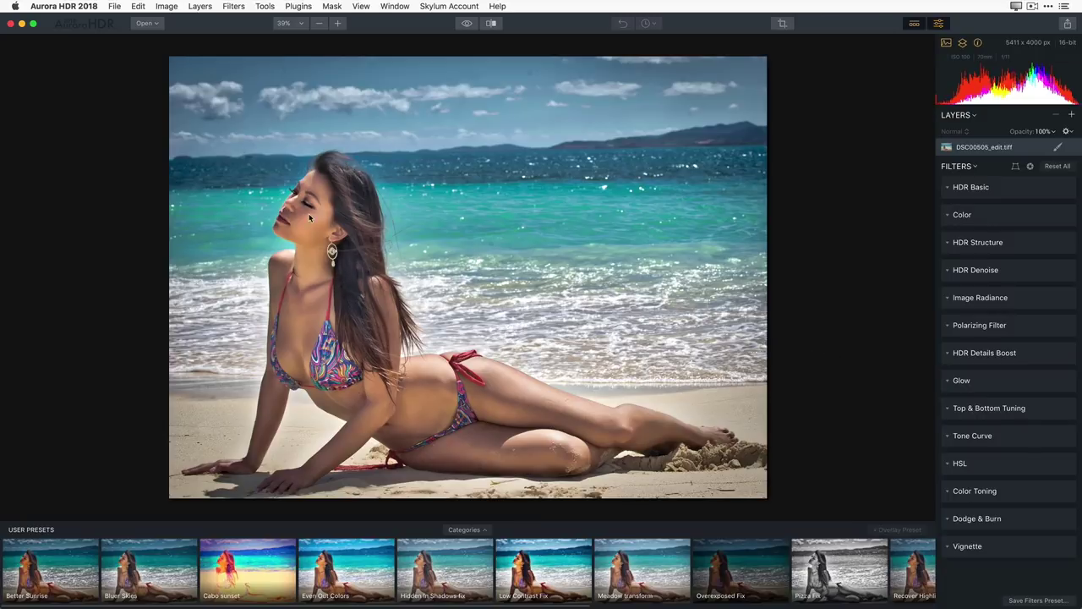
# Step: Mask the HDR effect off the woman's face and body with the brush in Erase mode at size 100 and 100% opacity
pyautogui.click(1057, 149)
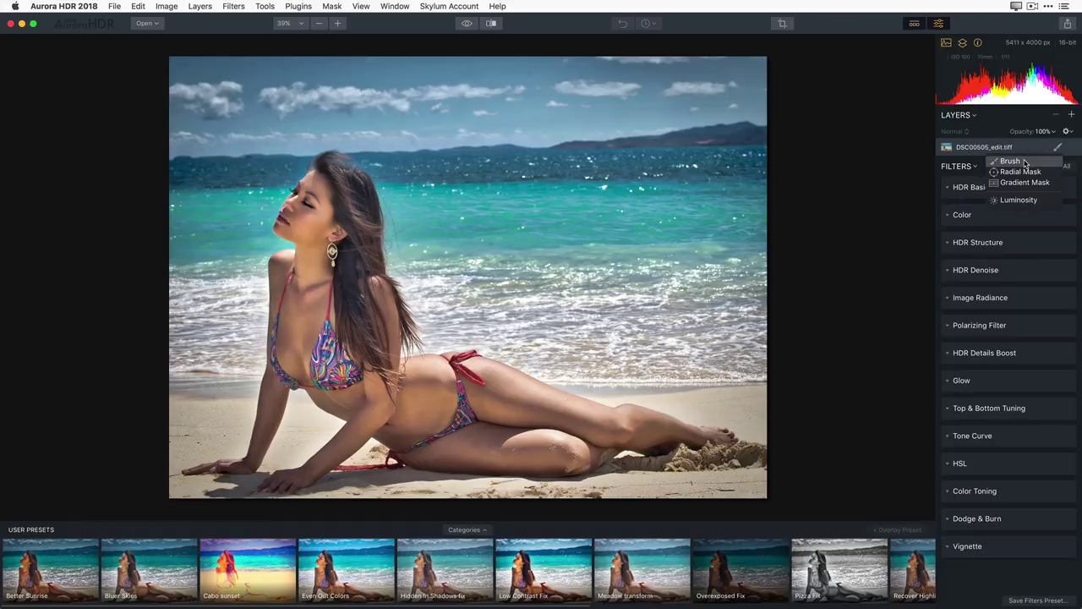
pyautogui.click(1025, 162)
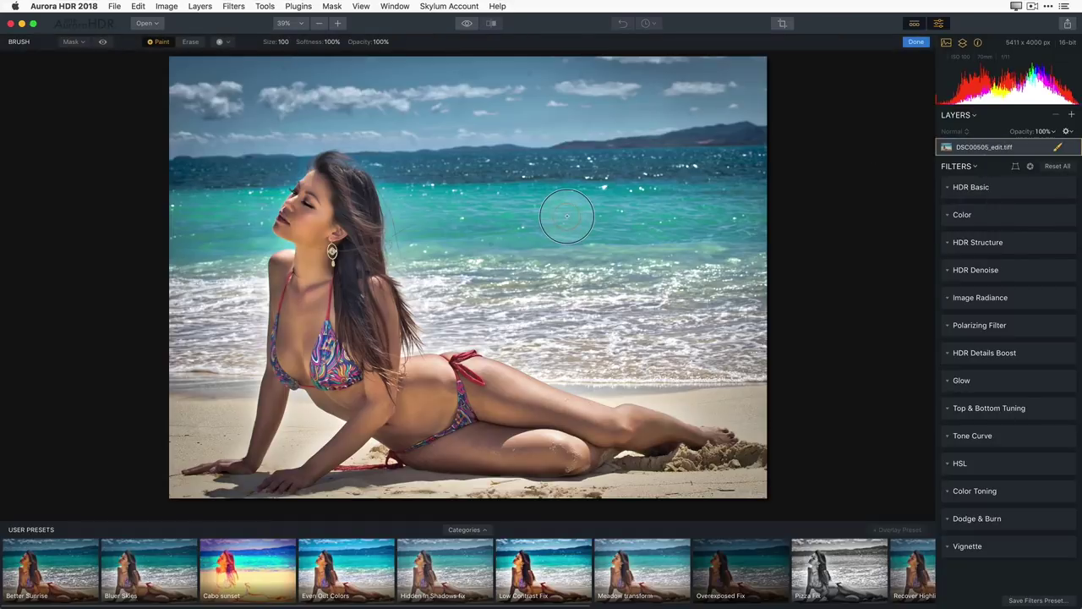
pyautogui.click(192, 43)
pyautogui.moveTo(308, 199)
pyautogui.mouseDown()
pyautogui.moveTo(302, 248)
pyautogui.moveTo(318, 321)
pyautogui.moveTo(304, 288)
pyautogui.mouseUp()
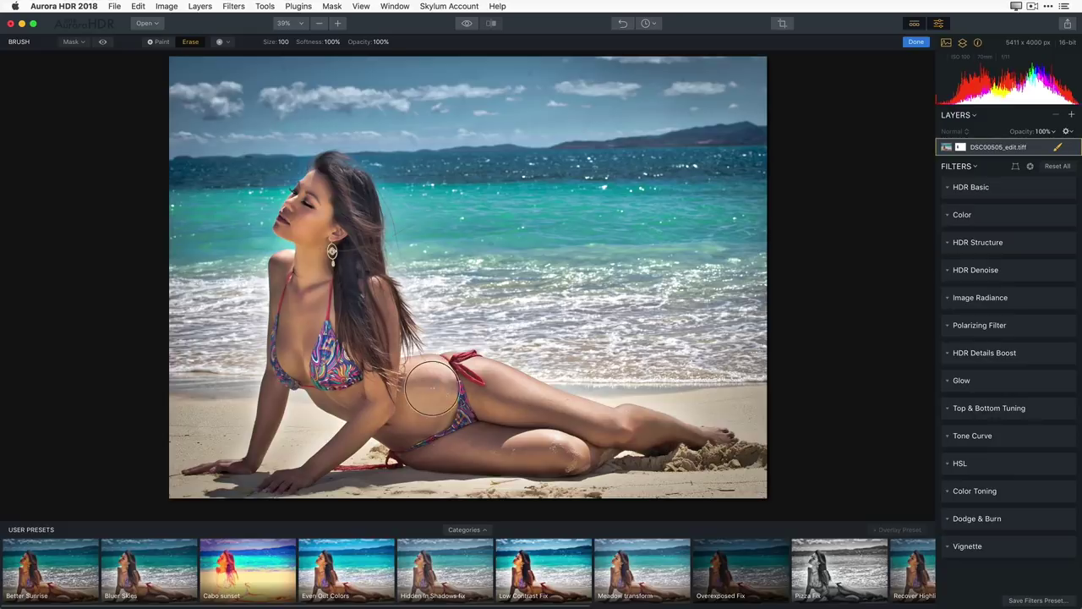
pyautogui.moveTo(423, 382)
pyautogui.mouseDown()
pyautogui.moveTo(393, 418)
pyautogui.moveTo(516, 421)
pyautogui.moveTo(531, 411)
pyautogui.moveTo(519, 402)
pyautogui.moveTo(639, 436)
pyautogui.moveTo(483, 453)
pyautogui.moveTo(565, 450)
pyautogui.mouseUp()
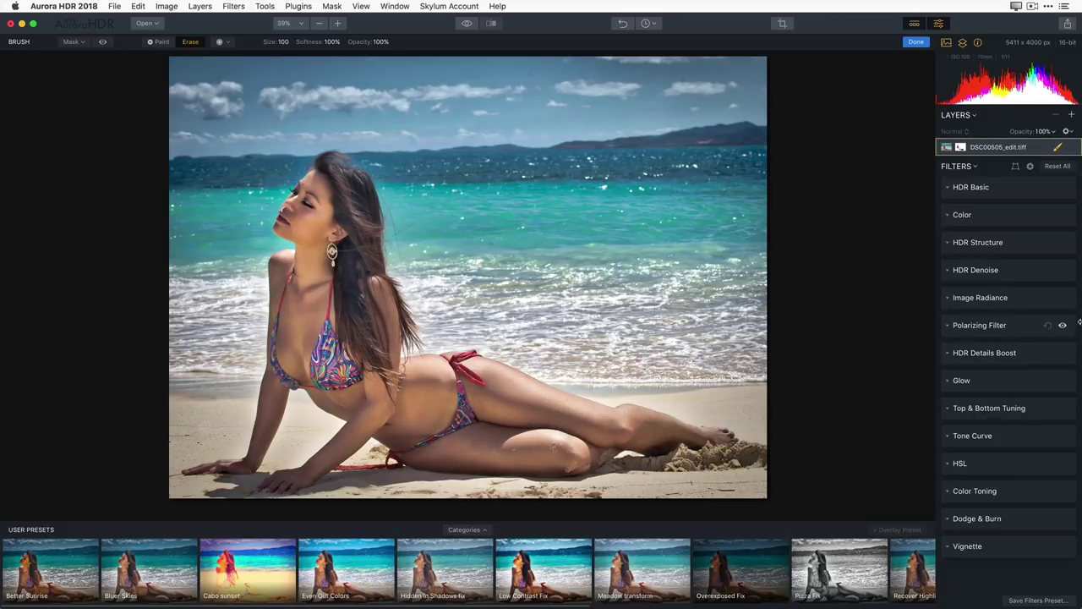
# Step: Set the Polarizing Filter amount to 25 and the Color filter's Vibrance to -14
pyautogui.click(987, 330)
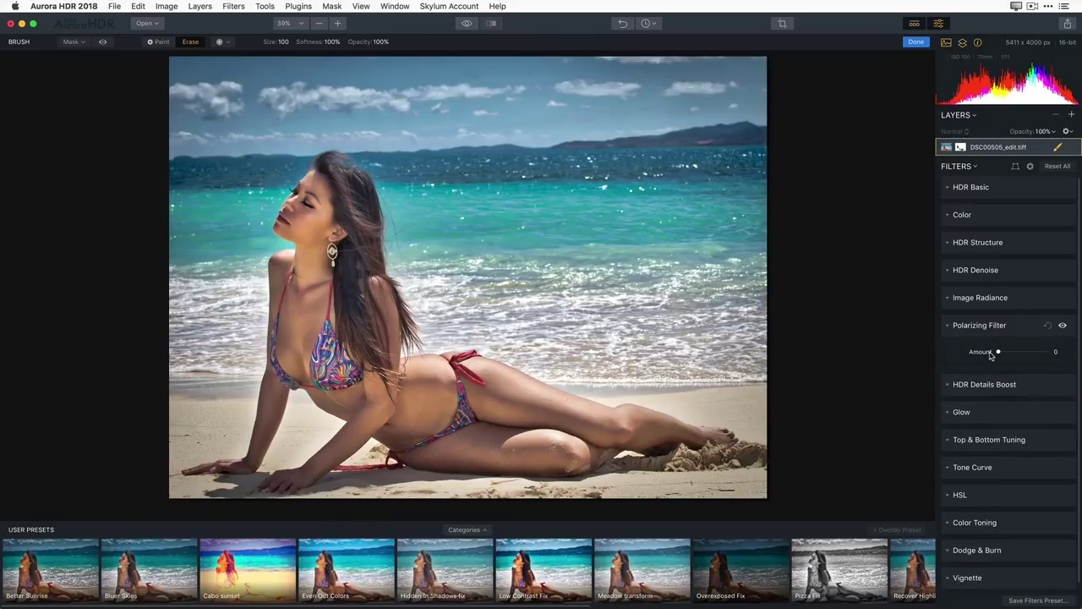
pyautogui.moveTo(999, 352)
pyautogui.mouseDown()
pyautogui.moveTo(1028, 356)
pyautogui.moveTo(1011, 355)
pyautogui.mouseUp()
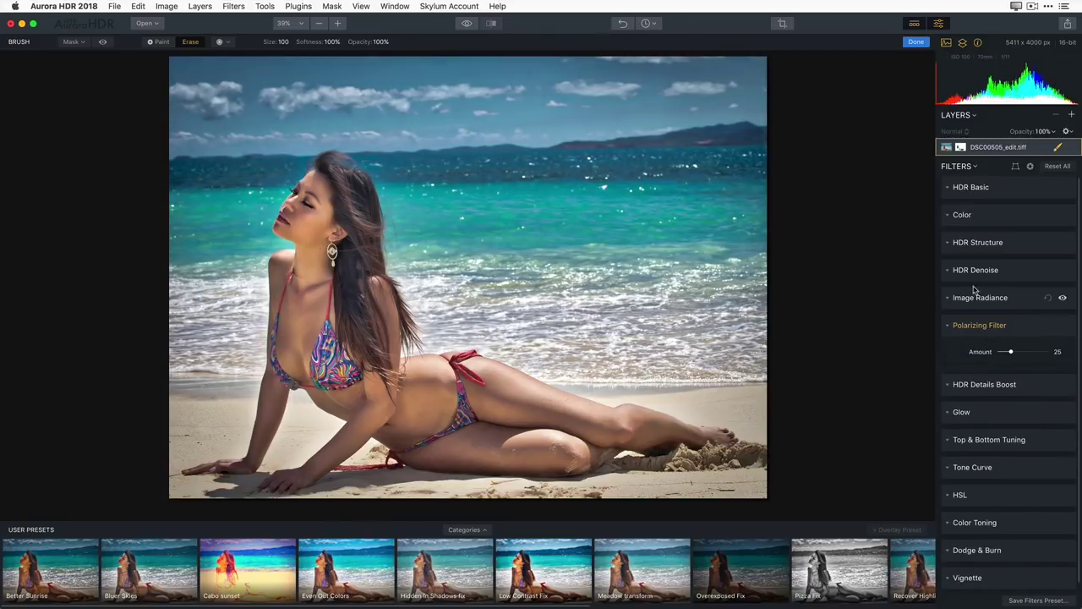
pyautogui.click(979, 218)
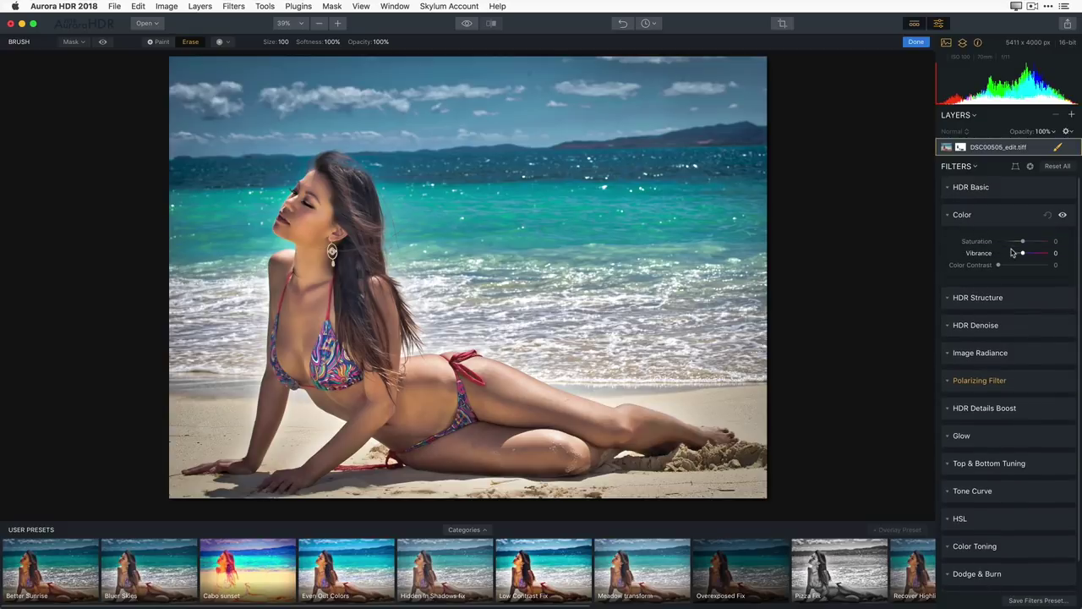
pyautogui.moveTo(1024, 255); pyautogui.dragTo(1021, 255)
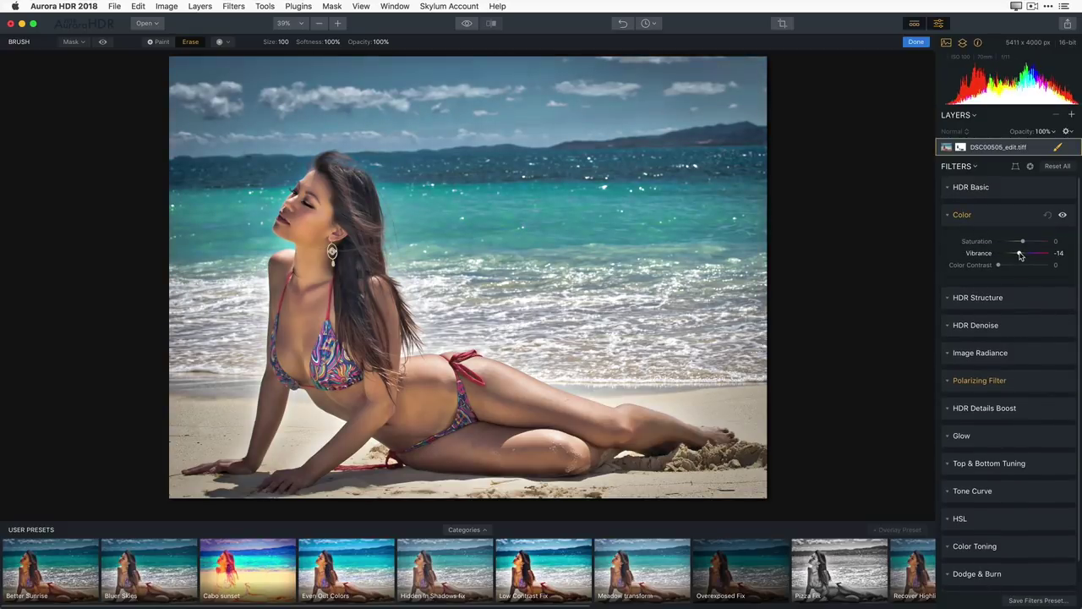
# Step: Set the HDR Structure amount to 6 and open the HDR Details Boost filter's settings
pyautogui.click(1003, 301)
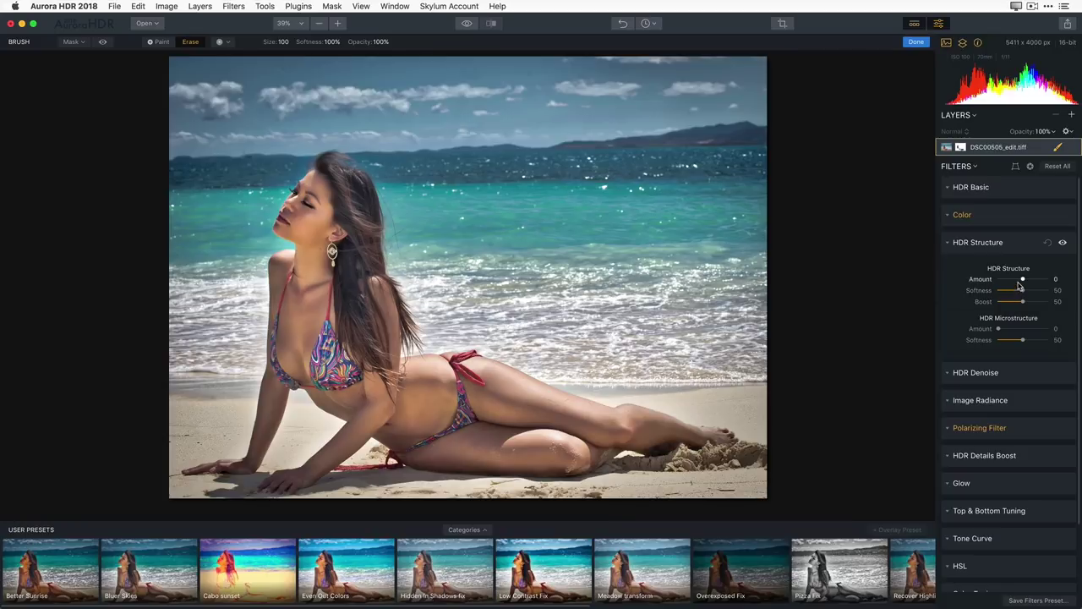
pyautogui.moveTo(1023, 279); pyautogui.dragTo(1026, 280)
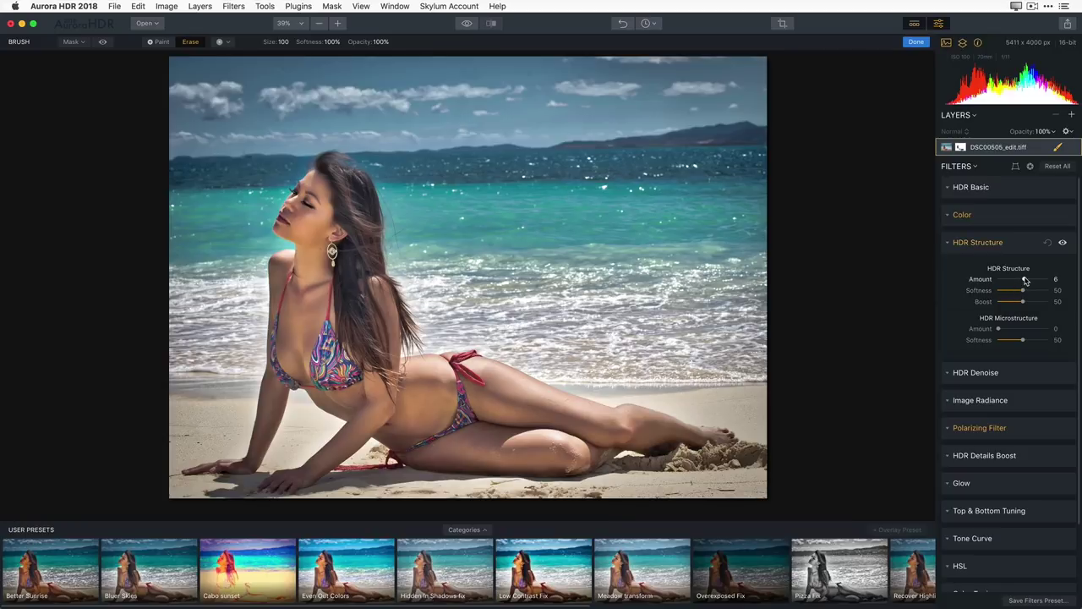
pyautogui.click(1000, 456)
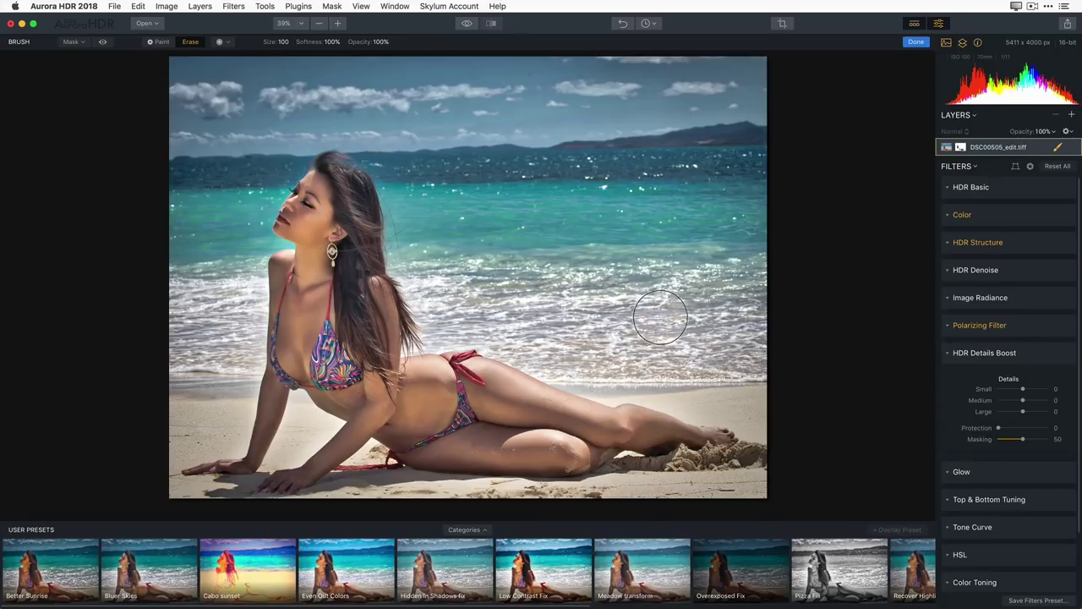
# Step: Check the sharing destinations for sending the HDR image back to Luminar, and close the image without saving its changes
pyautogui.click(1067, 24)
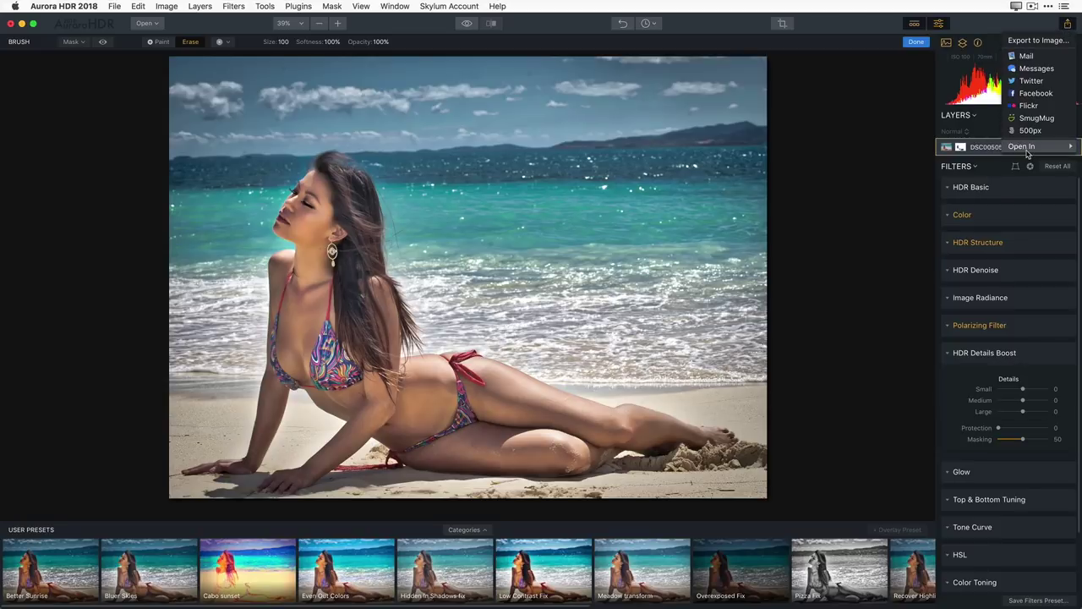
pyautogui.moveTo(1028, 149)
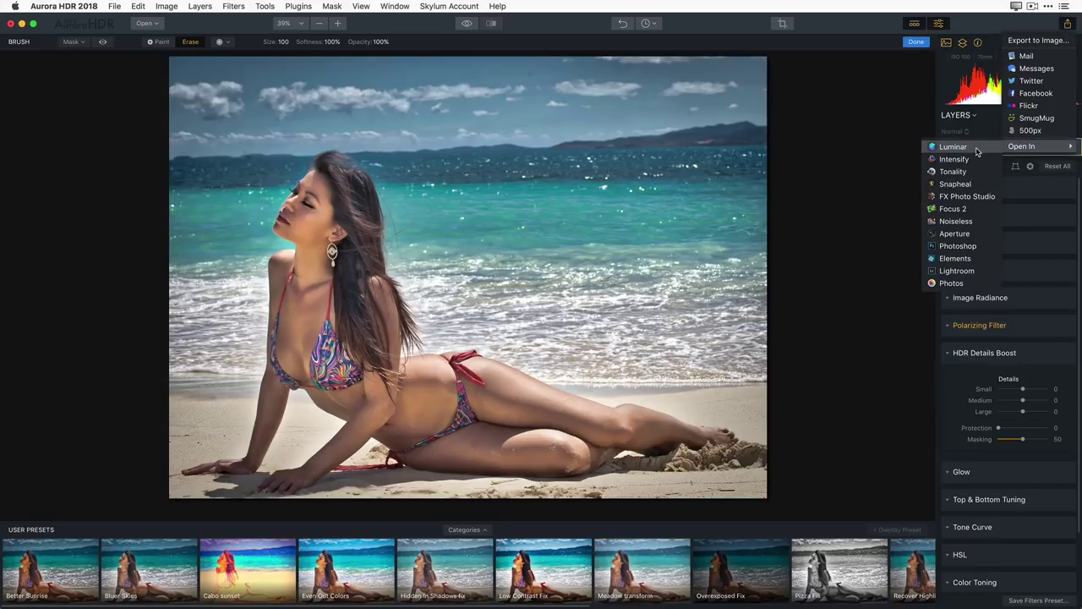
pyautogui.click(152, 301)
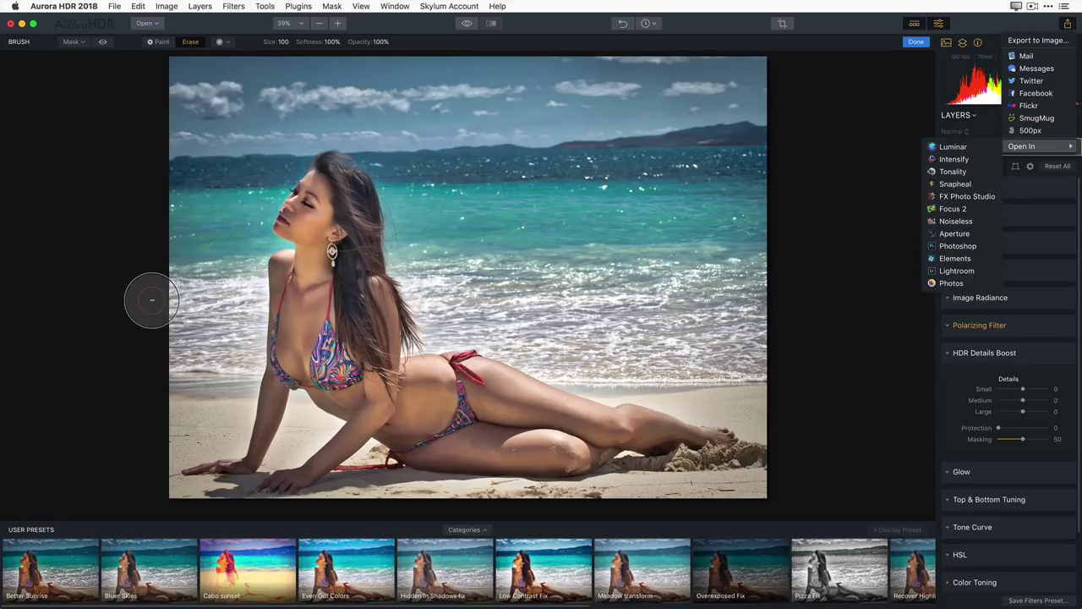
pyautogui.click(11, 24)
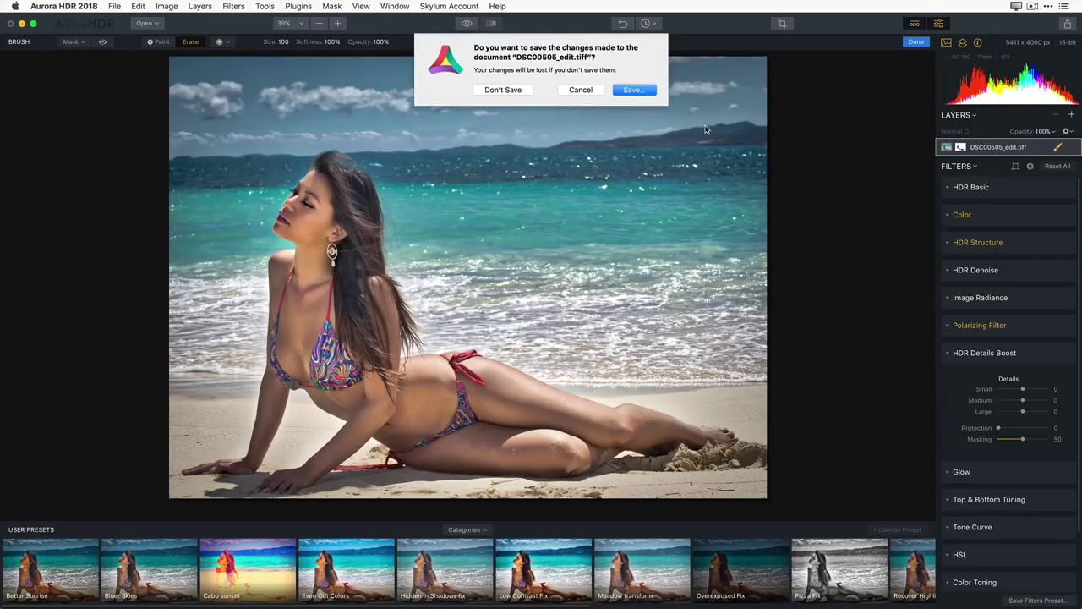
pyautogui.click(524, 89)
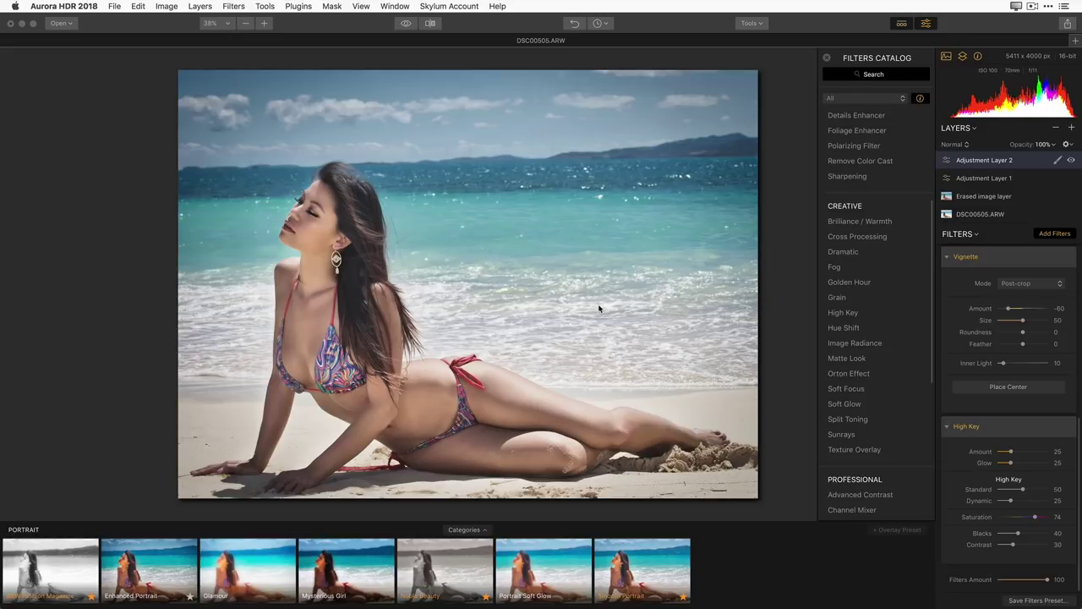
# Step: Switch back to Luminar 2018 and add a new adjustment layer above Adjustment Layer 2
pyautogui.click(1073, 130)
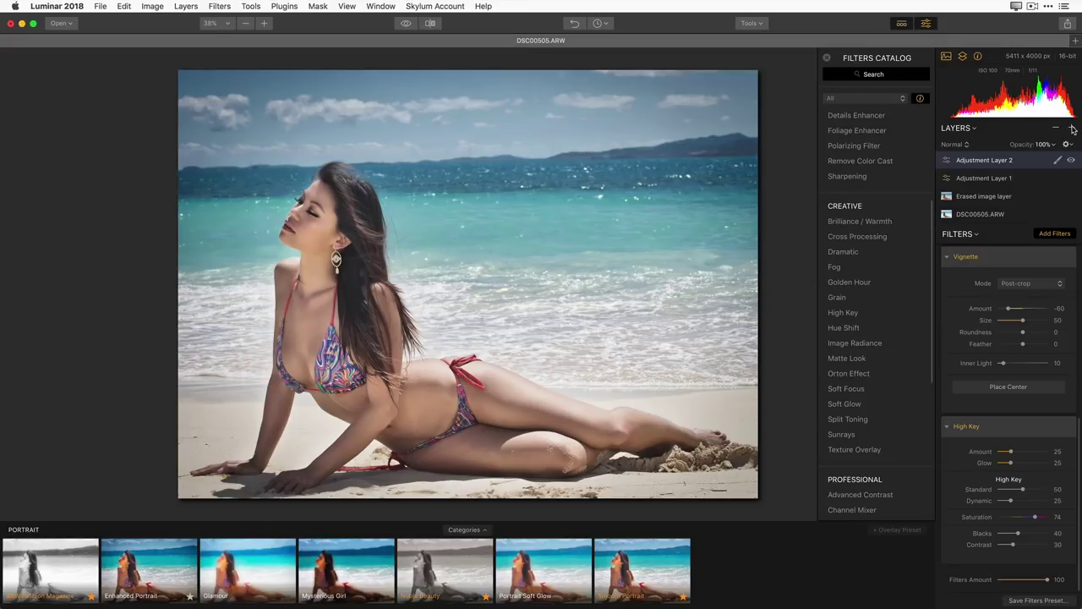
pyautogui.click(1073, 128)
pyautogui.click(1048, 139)
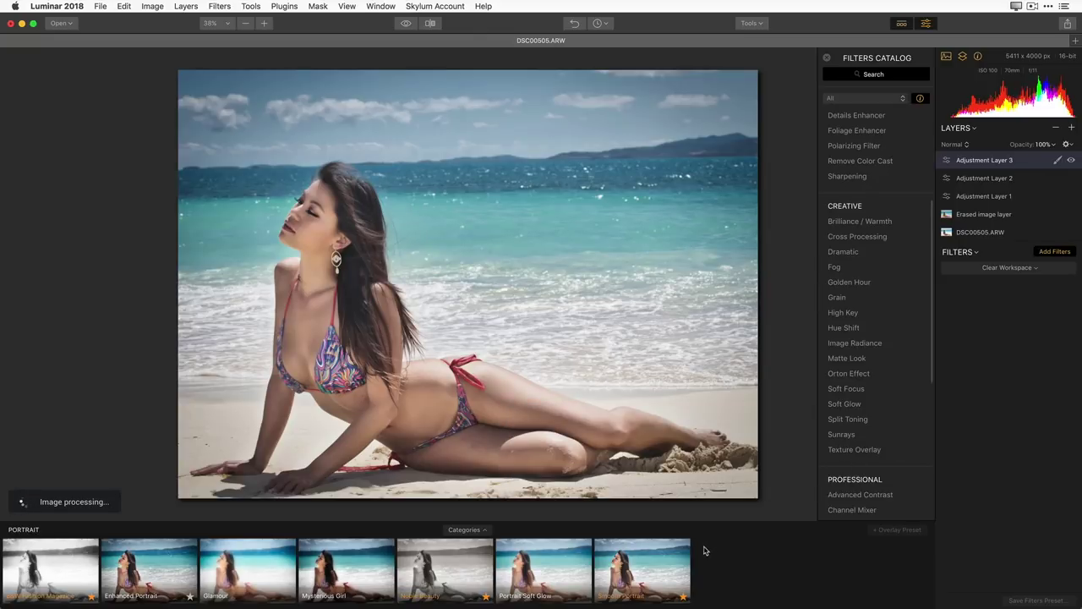
# Step: Load the Quick & Awesome workspace with Accent AI Boost at 57, Saturation at -36, Vibrance at 62 and Clarity at 31
pyautogui.click(1036, 271)
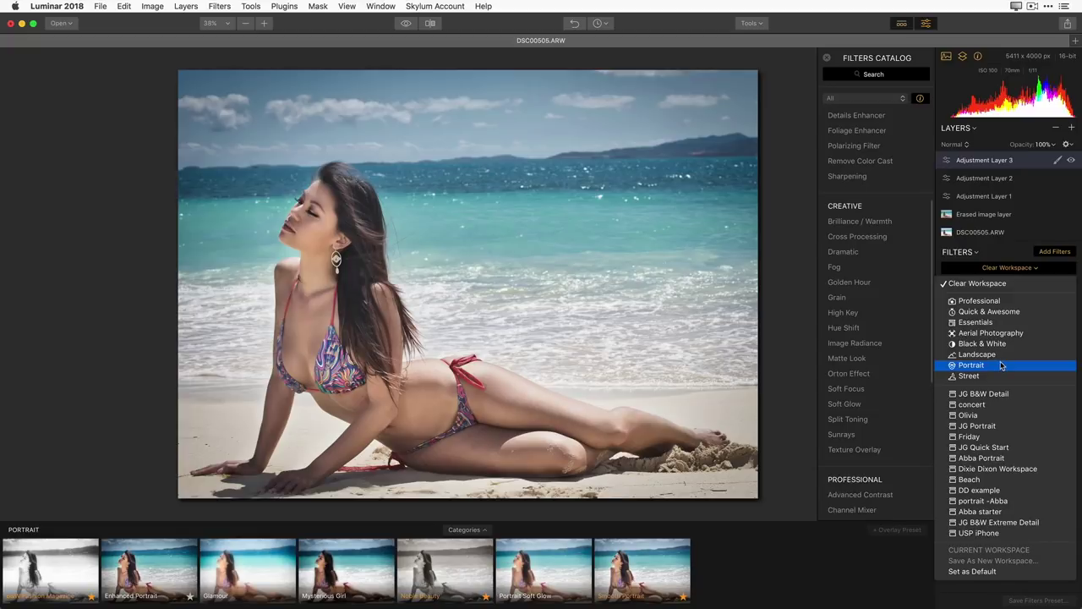
pyautogui.click(1001, 316)
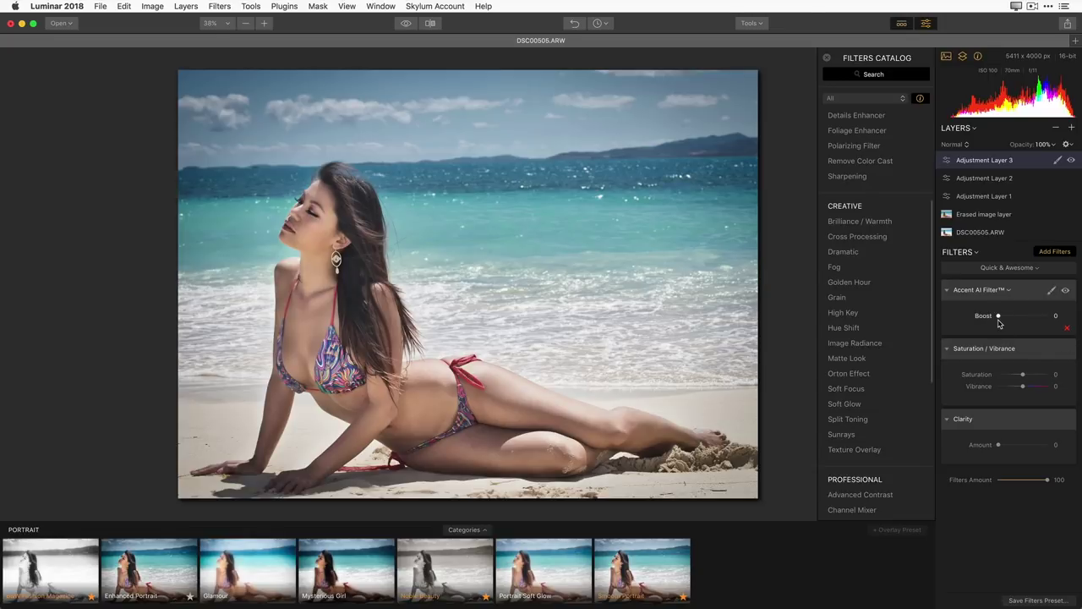
pyautogui.moveTo(1000, 318); pyautogui.dragTo(1027, 329)
pyautogui.moveTo(1023, 374); pyautogui.dragTo(1014, 374)
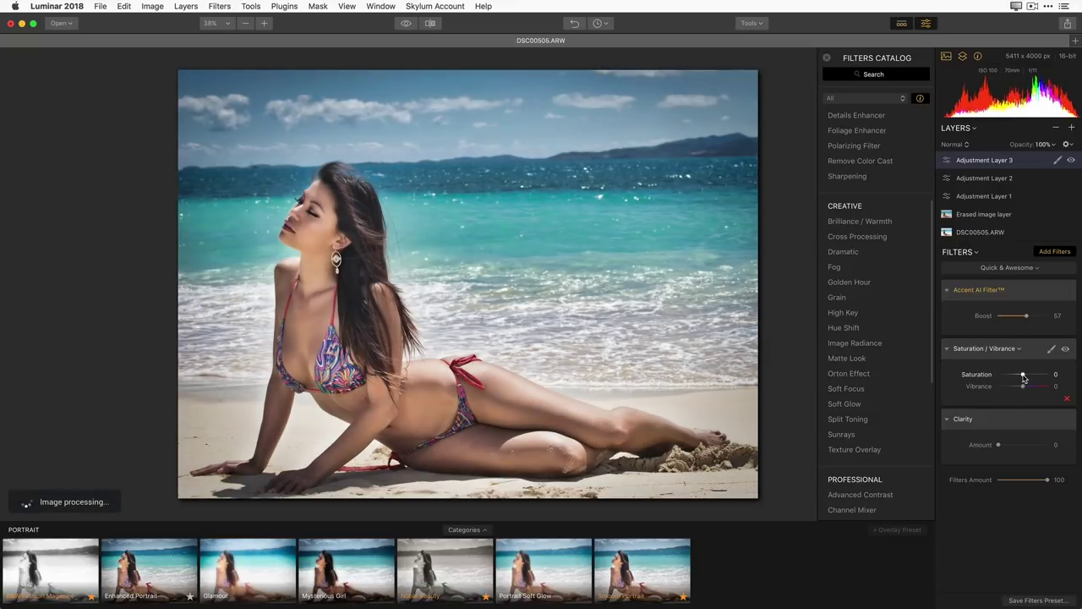
pyautogui.moveTo(1026, 391); pyautogui.dragTo(1039, 387)
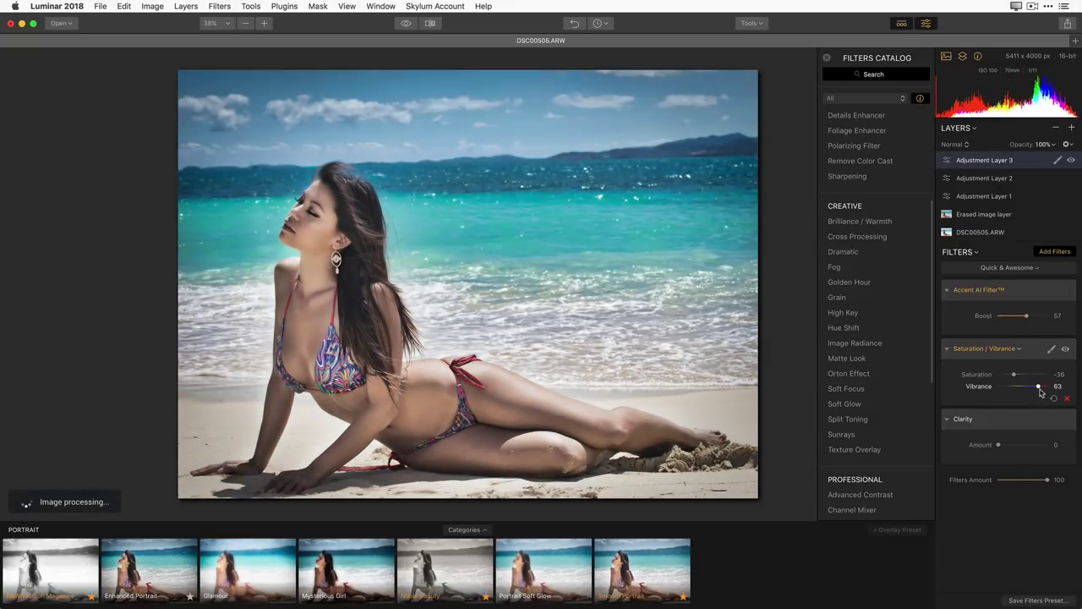
pyautogui.moveTo(1008, 448); pyautogui.dragTo(1013, 446)
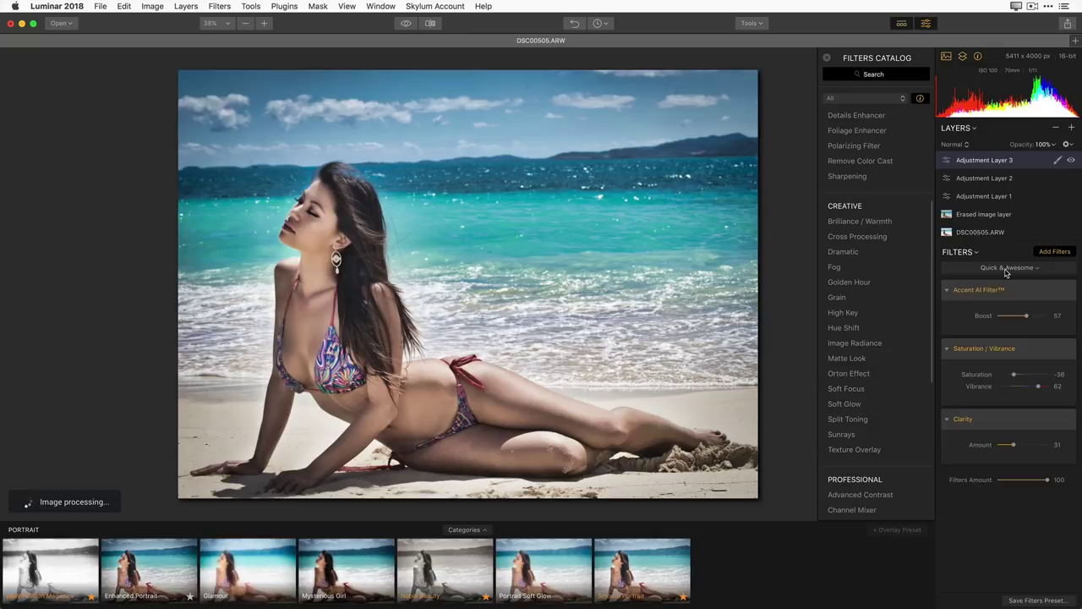
# Step: Switch the new layer to the Portrait workspace and look through its filters from Develop down to Vignette, Grain and Dodge & Burn
pyautogui.click(1006, 269)
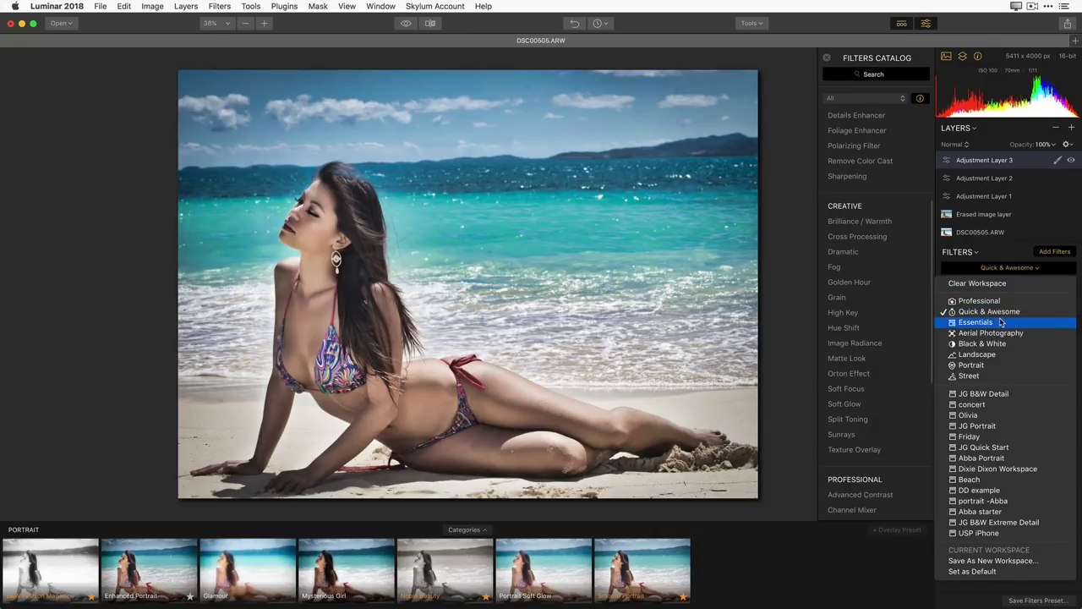
pyautogui.click(987, 366)
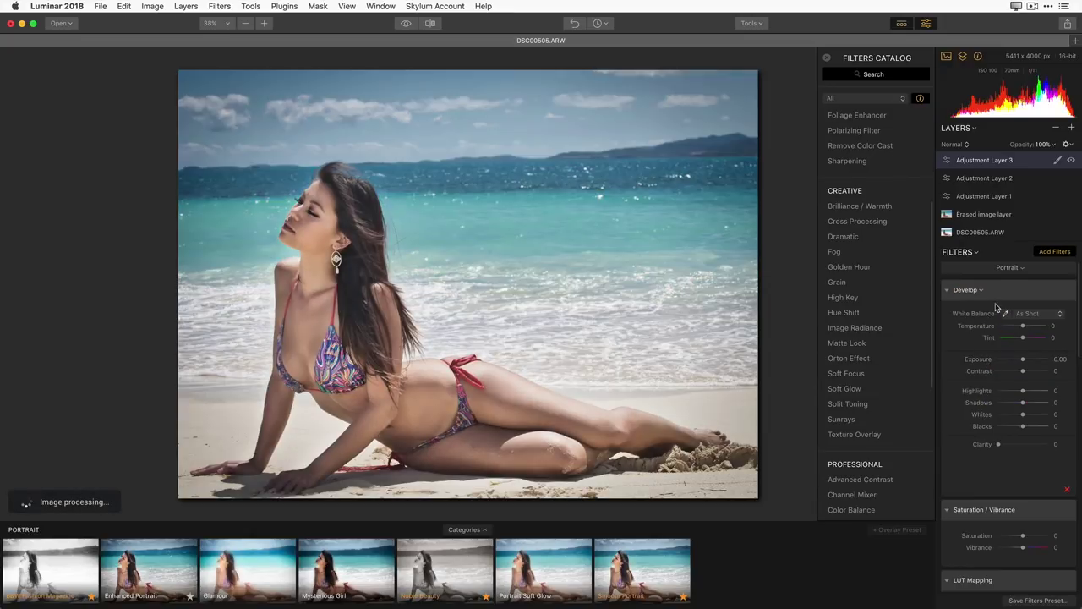
pyautogui.scroll(-5, 1015, 420)
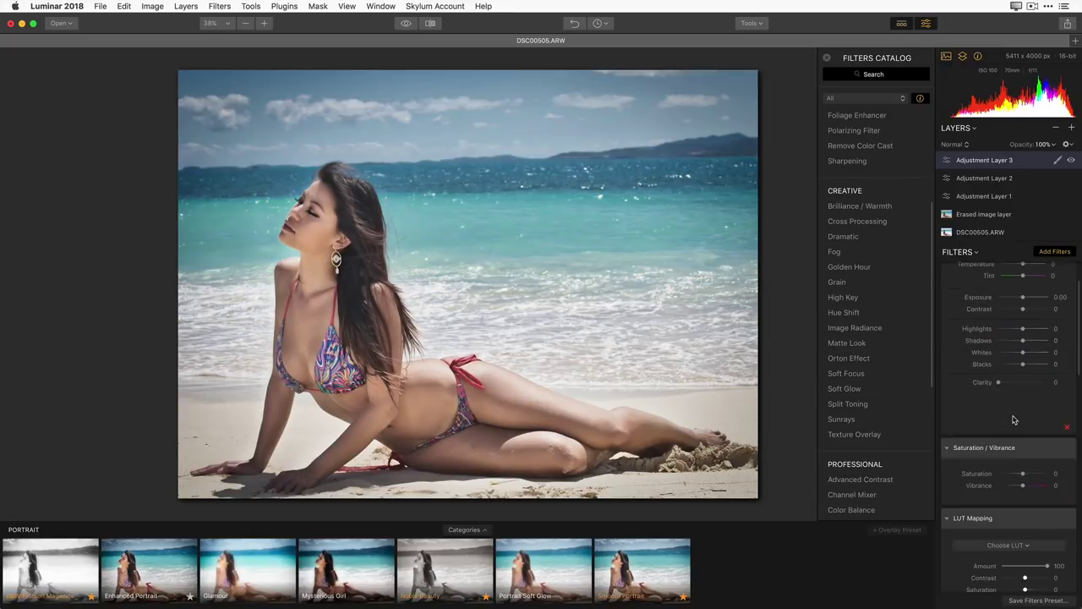
pyautogui.scroll(-8, 1015, 421)
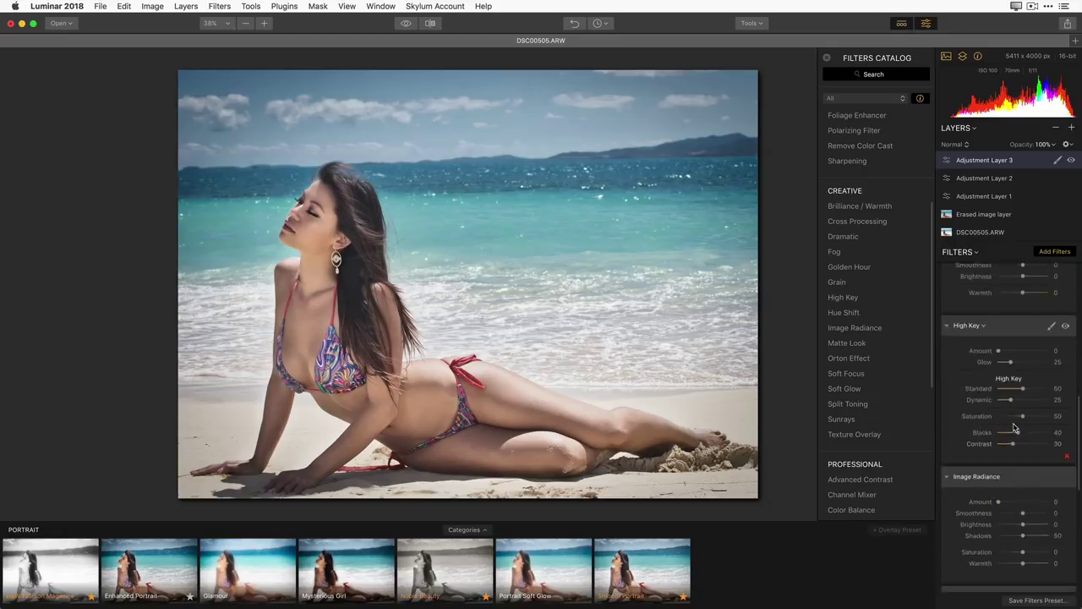
pyautogui.scroll(-5, 1015, 427)
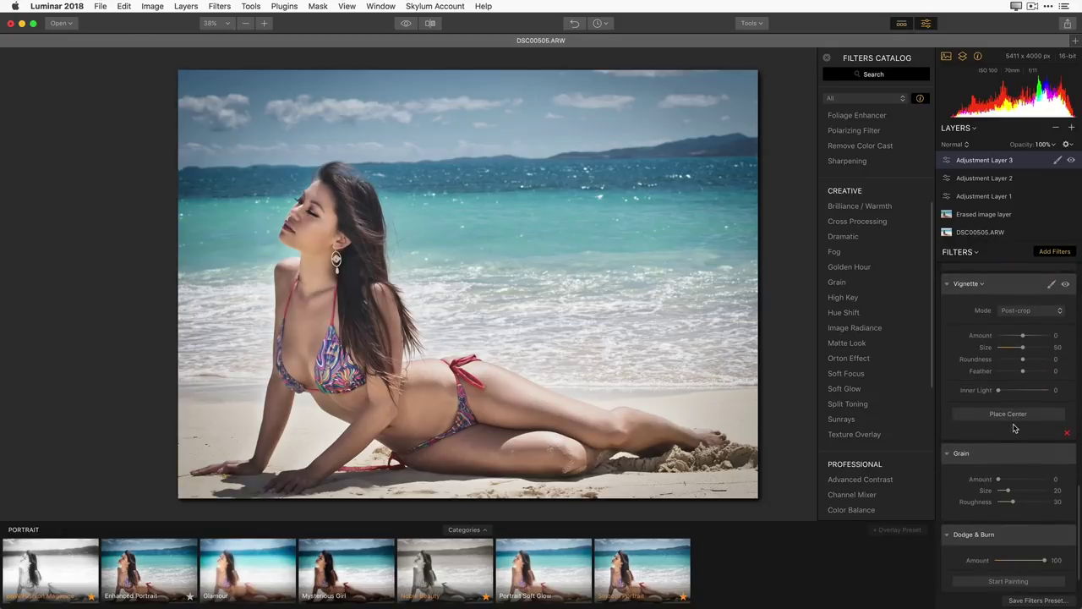
# Step: Clear the Portrait workspace from the new adjustment layer so that it has no filters
pyautogui.scroll(15, 1013, 423)
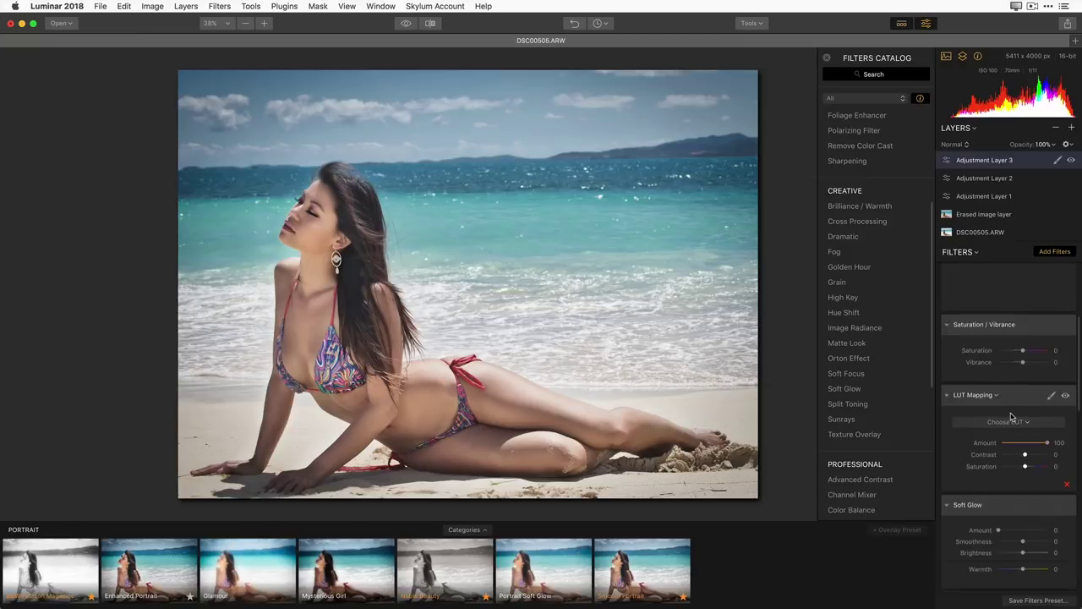
pyautogui.scroll(2, 1011, 413)
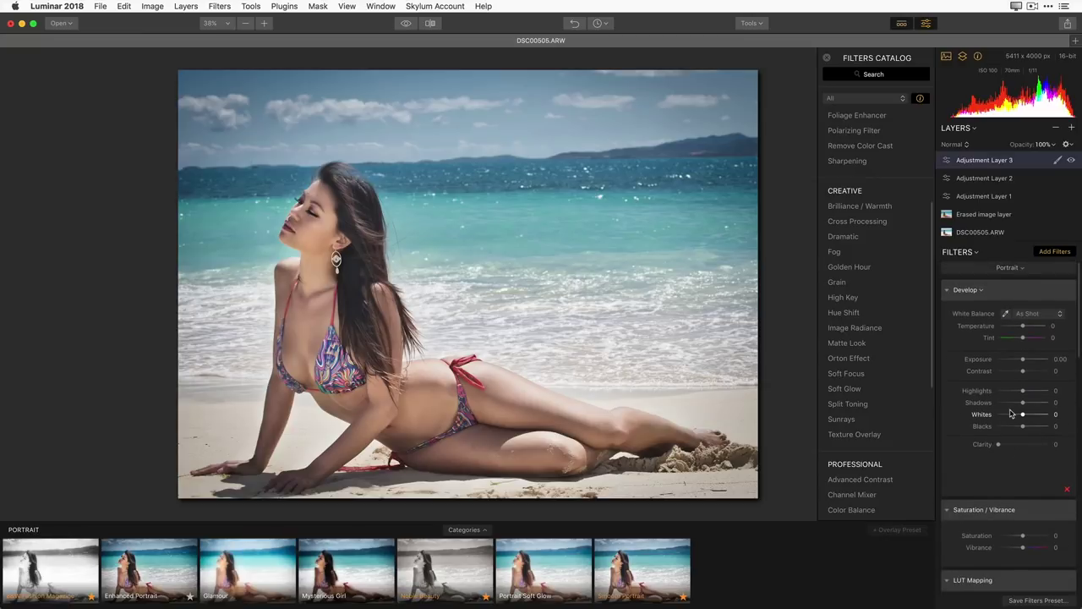
pyautogui.click(1020, 270)
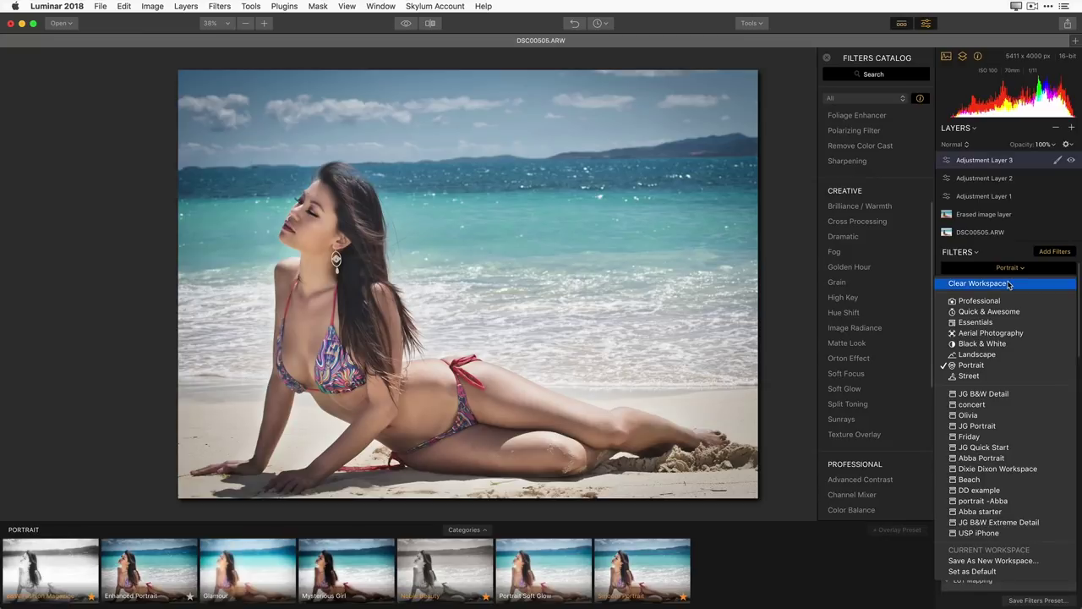
pyautogui.click(1009, 285)
# Step: Add the Accent AI, Tone, Develop, Saturation / Vibrance and Polarizing filters to Adjustment Layer 3
pyautogui.scroll(1, 896, 221)
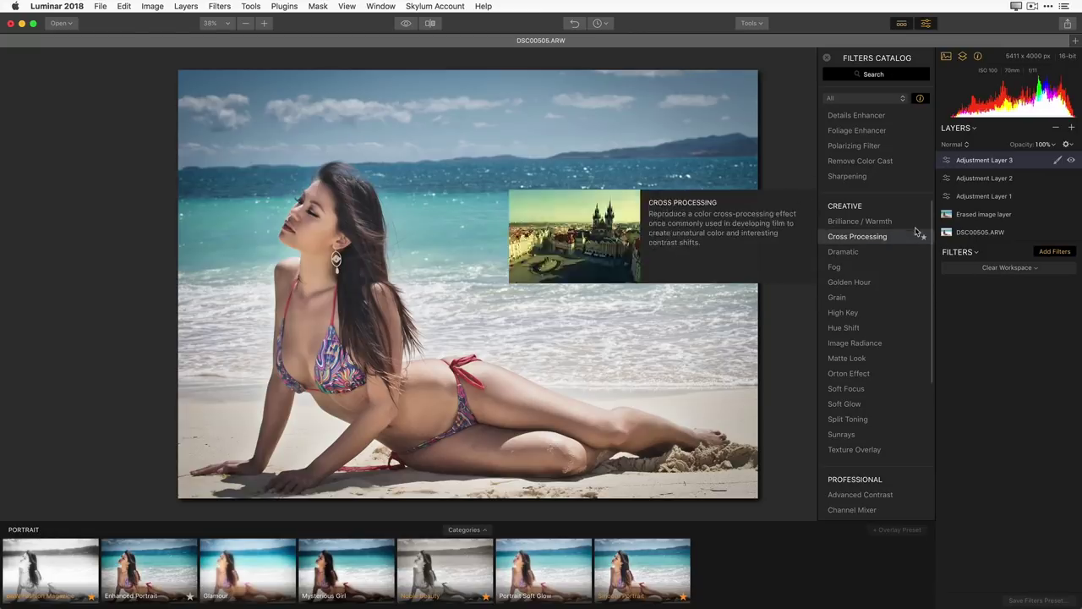
pyautogui.scroll(4, 897, 233)
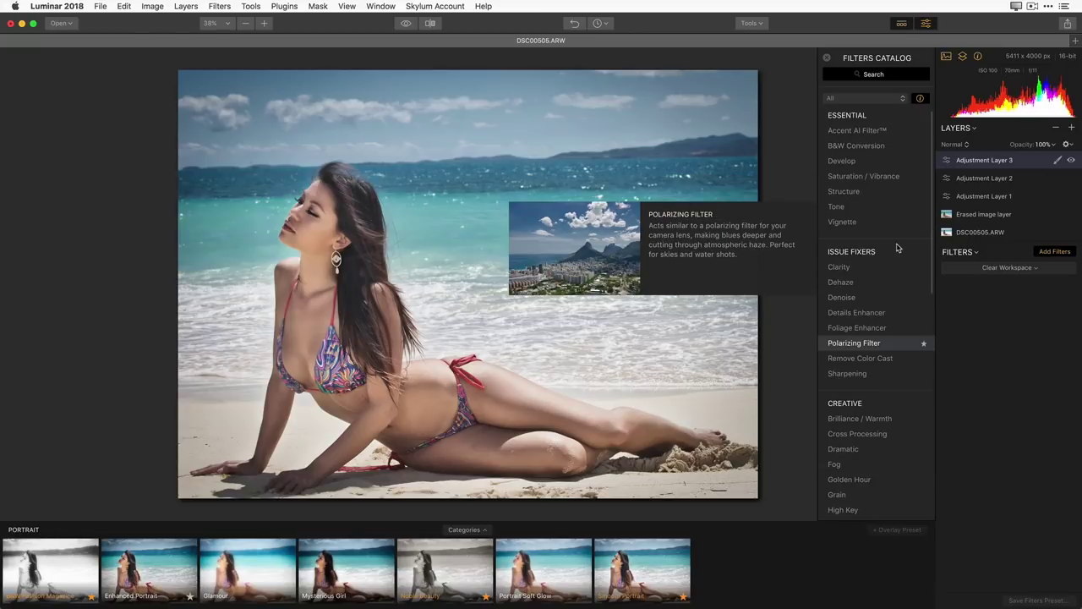
pyautogui.click(844, 132)
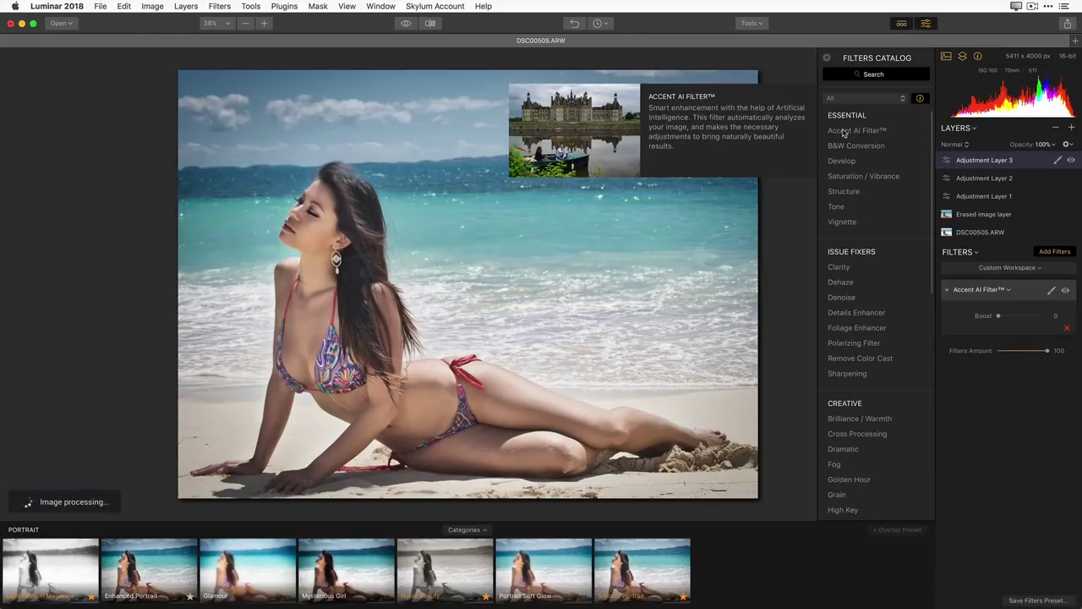
pyautogui.click(849, 208)
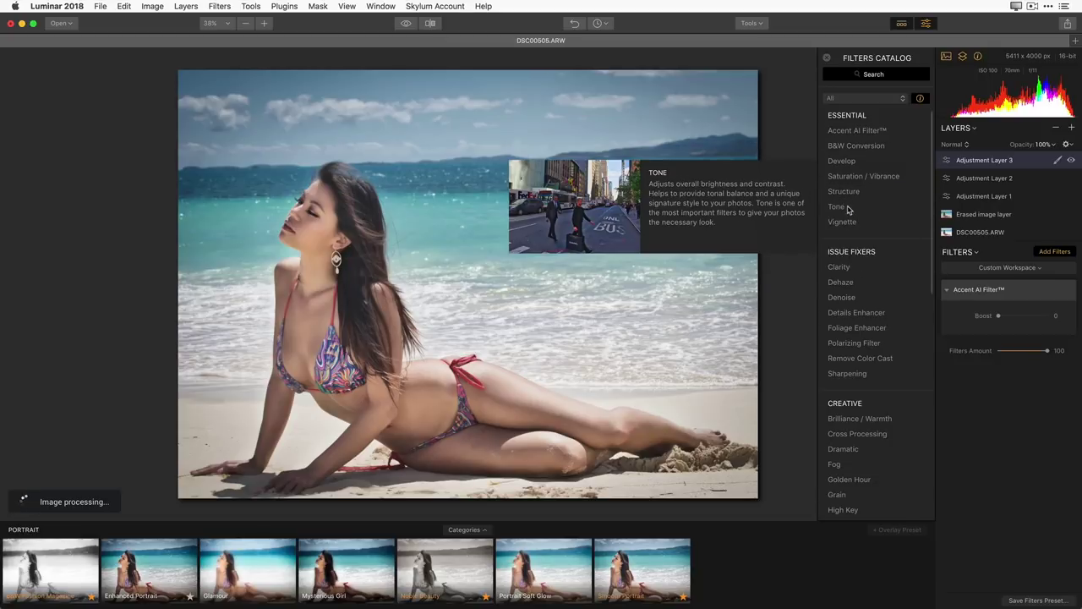
pyautogui.click(855, 162)
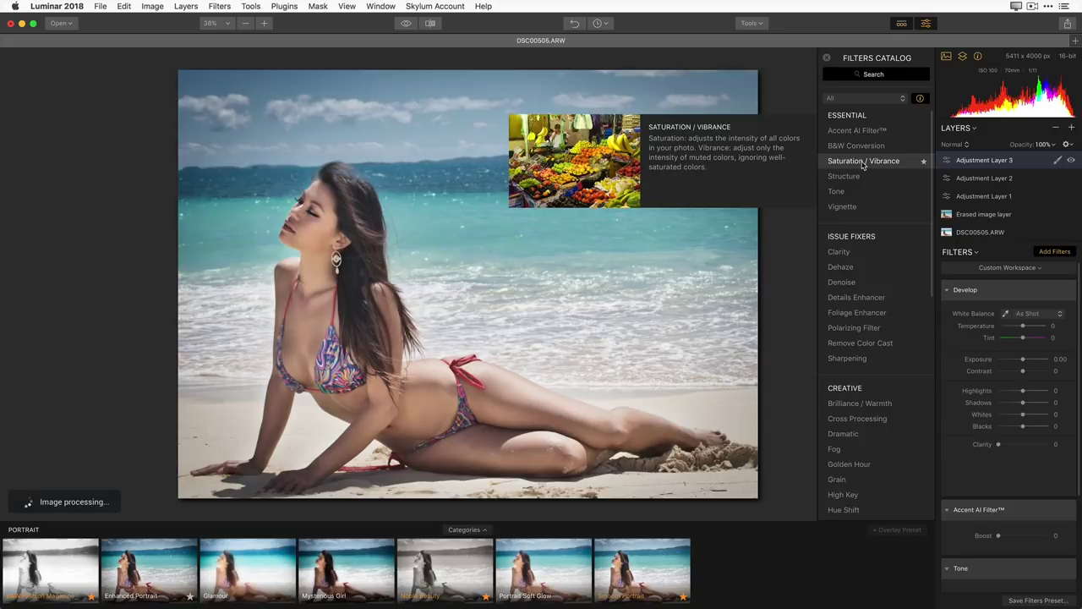
pyautogui.click(862, 162)
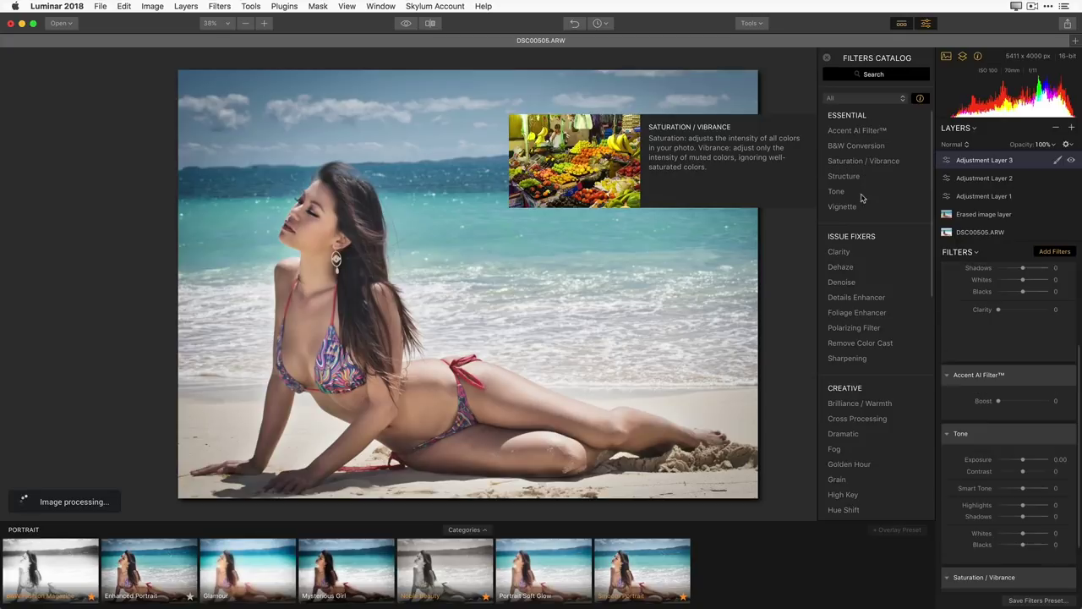
pyautogui.click(852, 330)
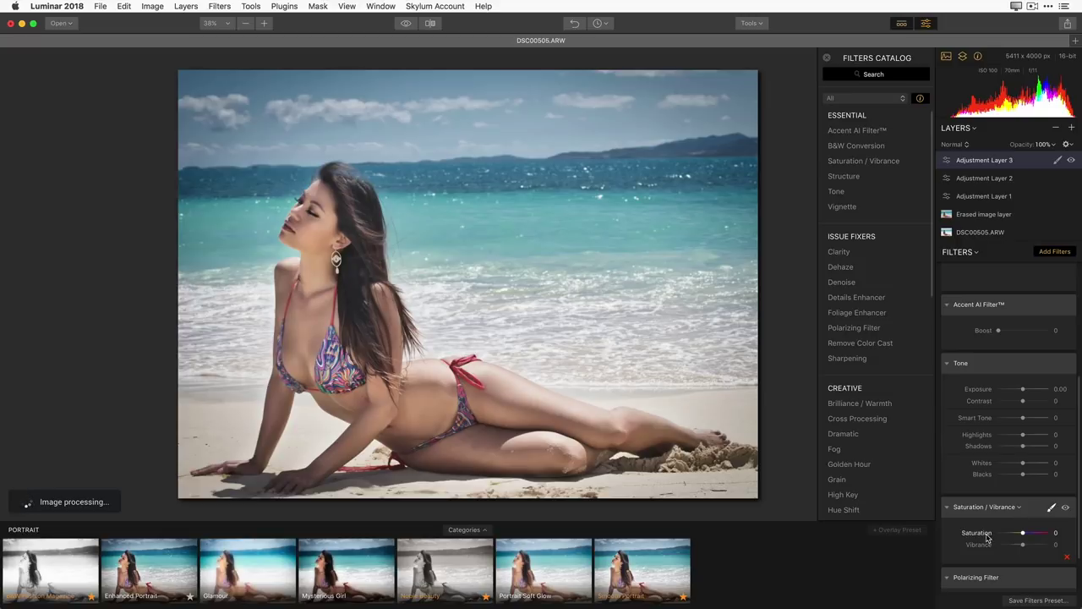
# Step: Save the current filter set as a new workspace named with the author's first name followed by "beach"
pyautogui.scroll(4, 1002, 355)
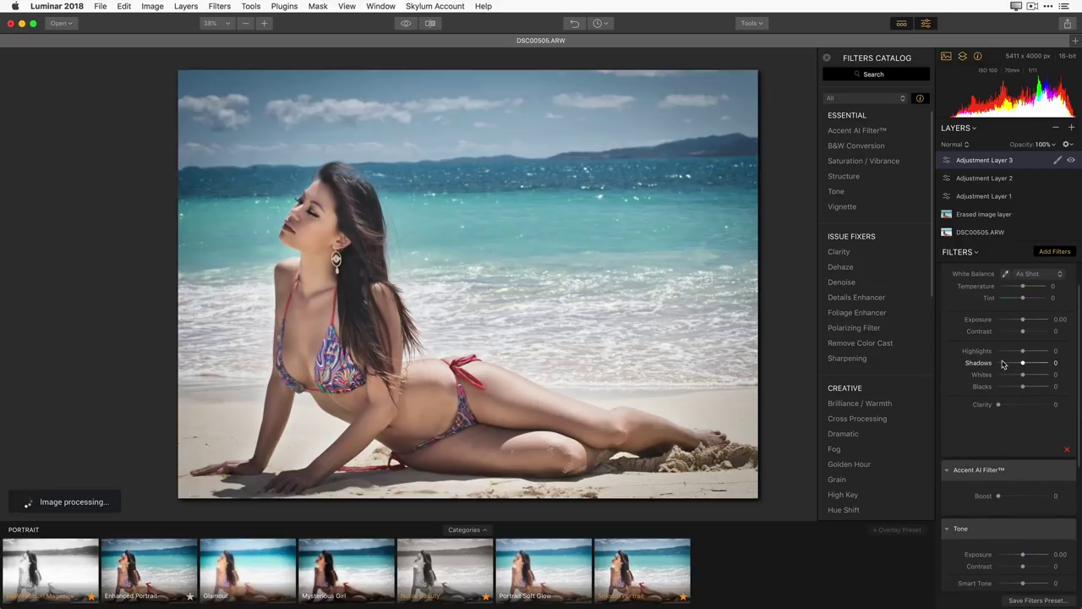
pyautogui.scroll(2, 1004, 355)
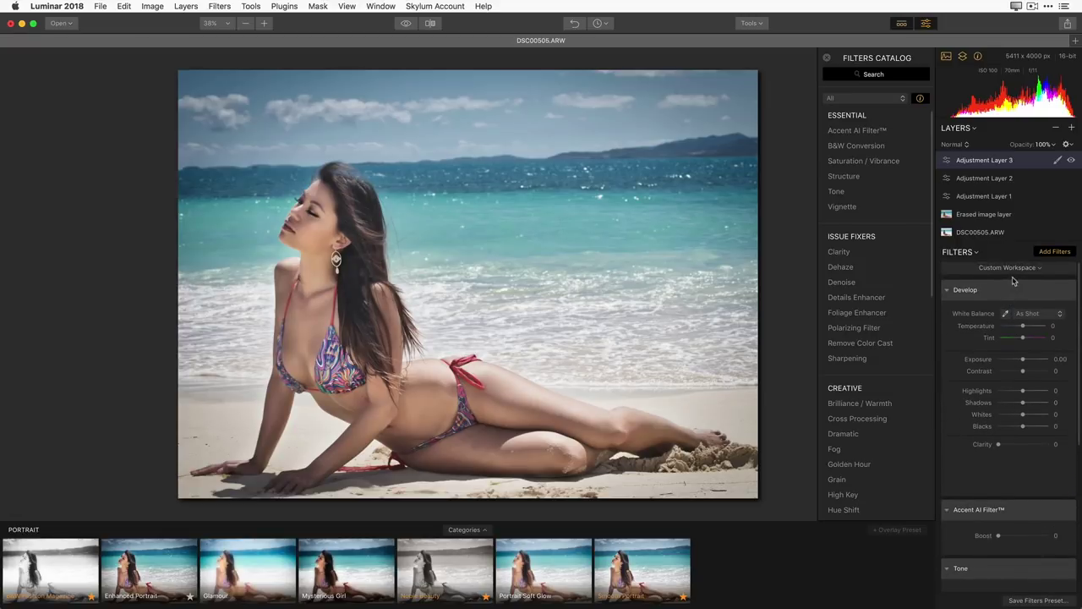
pyautogui.click(1040, 269)
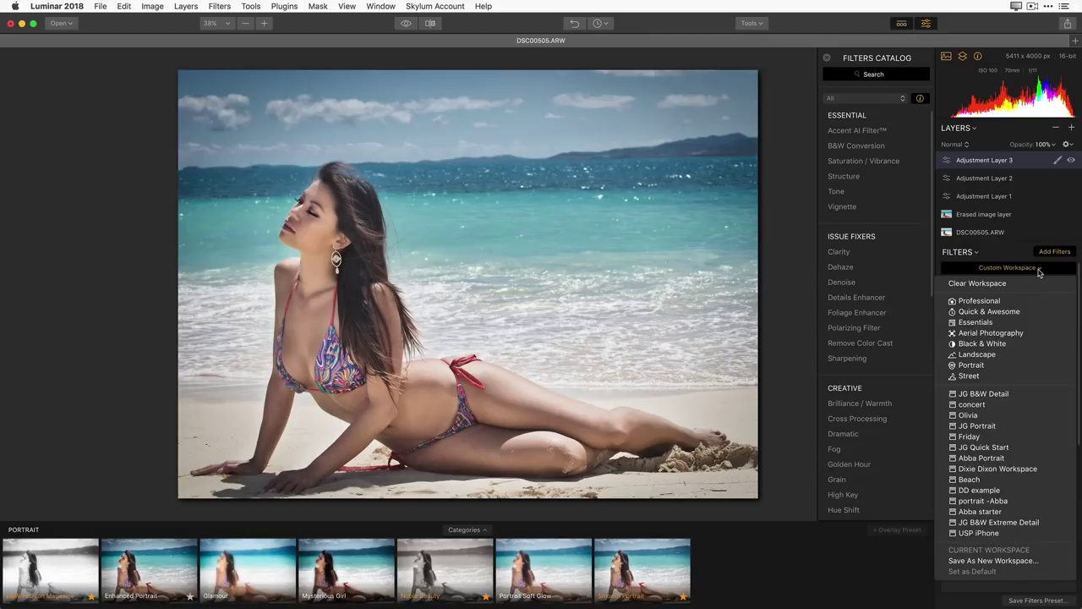
pyautogui.click(997, 562)
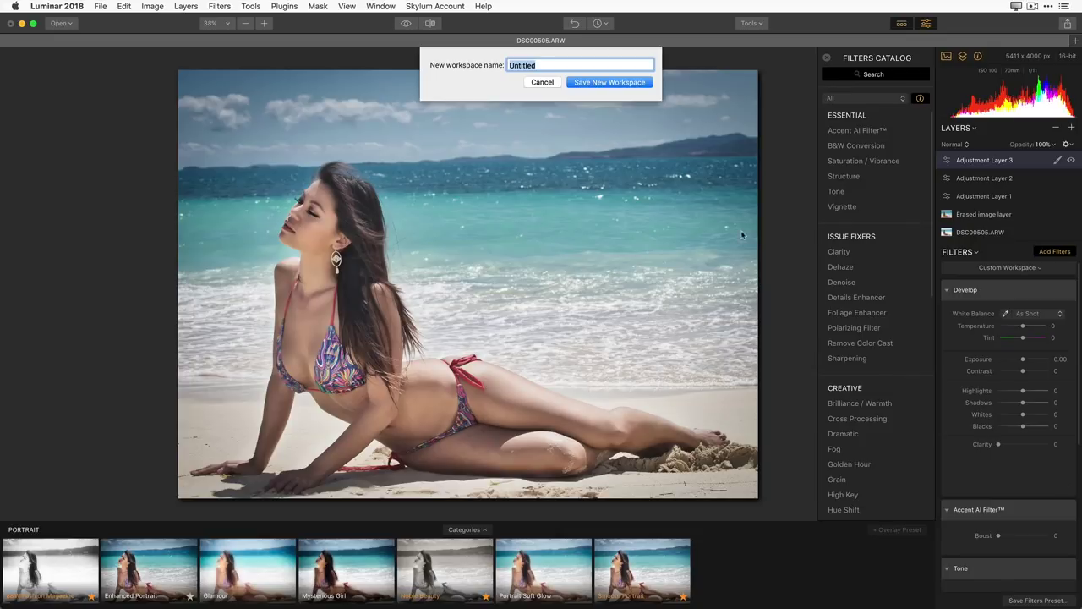
pyautogui.write('a')
pyautogui.write('Abba b')
pyautogui.click(612, 82)
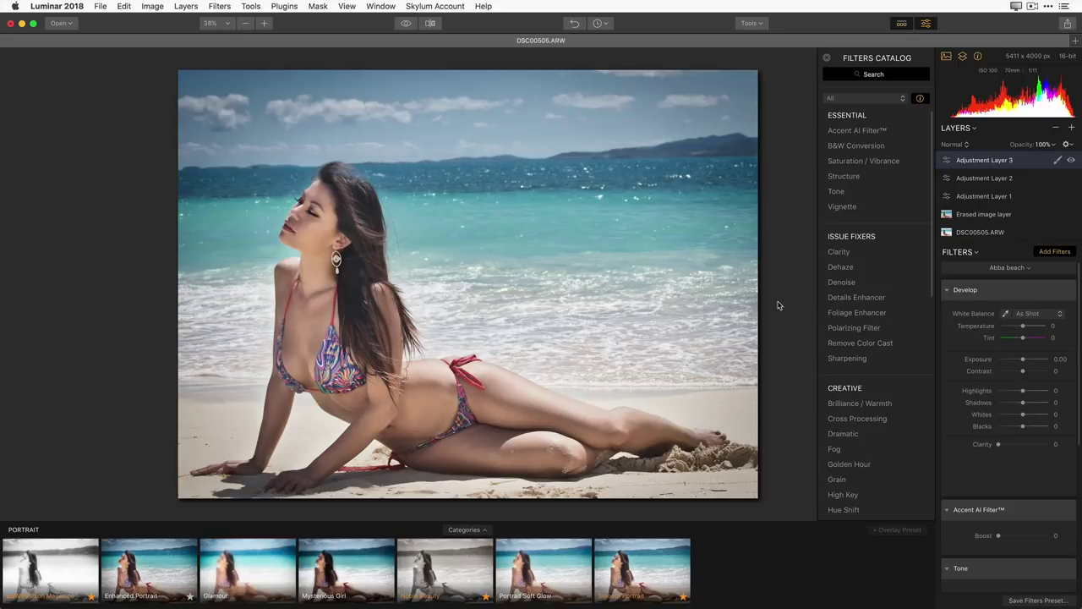
# Step: Load the saved Beach workspace on the layer and look through its filters down to Golden Hour
pyautogui.click(1027, 269)
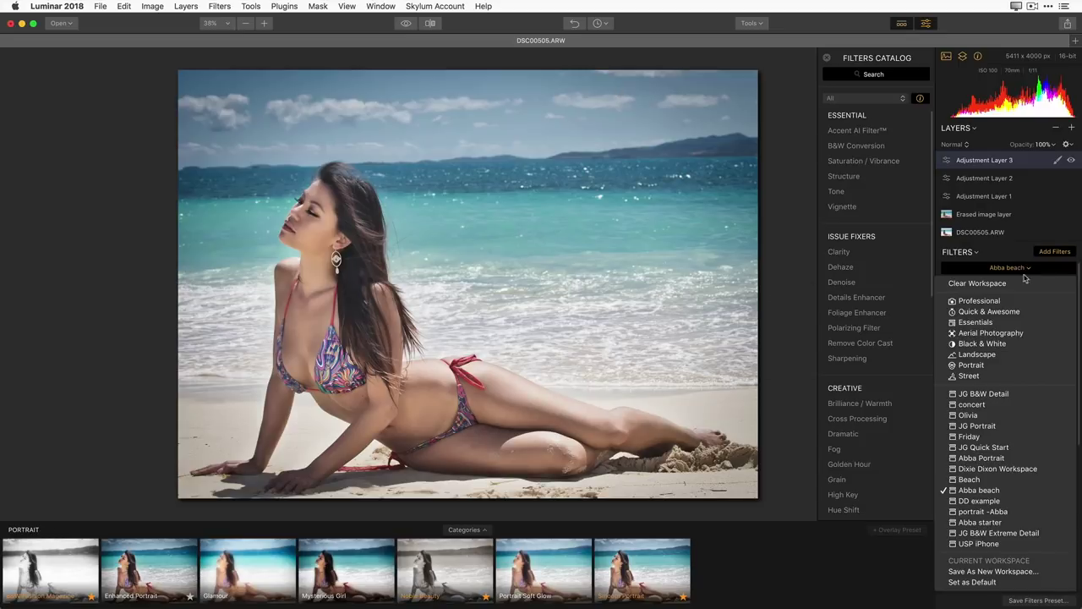
pyautogui.click(999, 479)
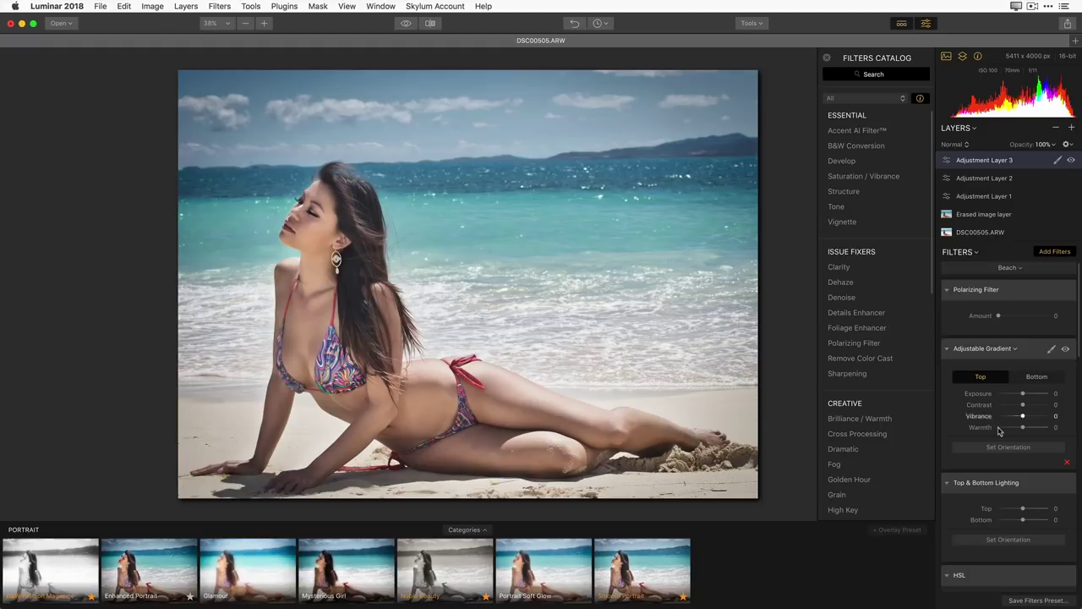
pyautogui.scroll(-10, 1007, 503)
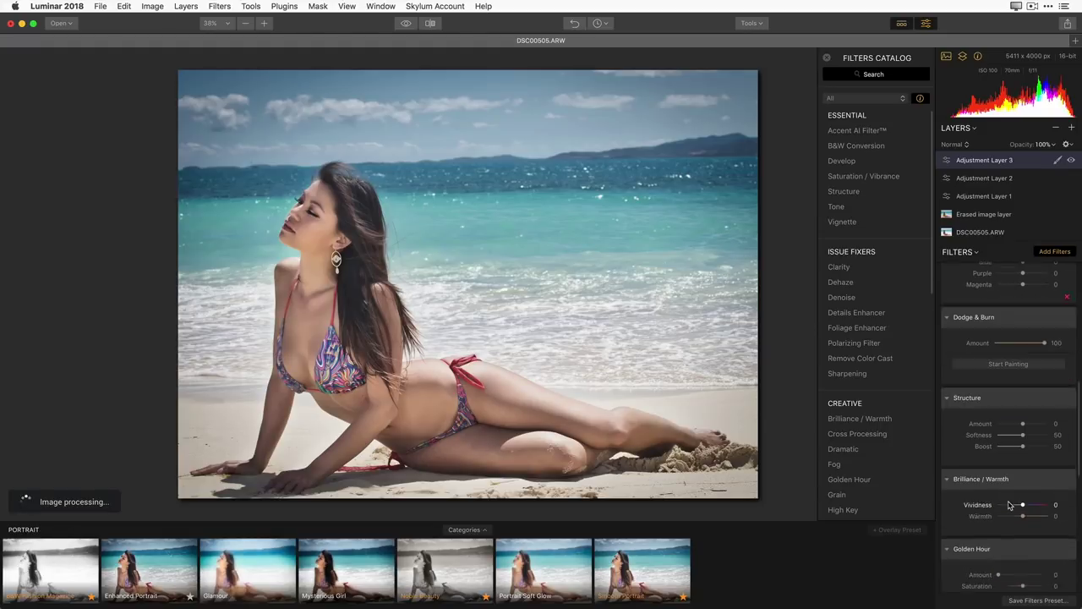
# Step: In Top & Bottom Lighting, set Top to -55 and Bottom to -14, and adjust the orientation to a blend of 12
pyautogui.scroll(6, 1008, 505)
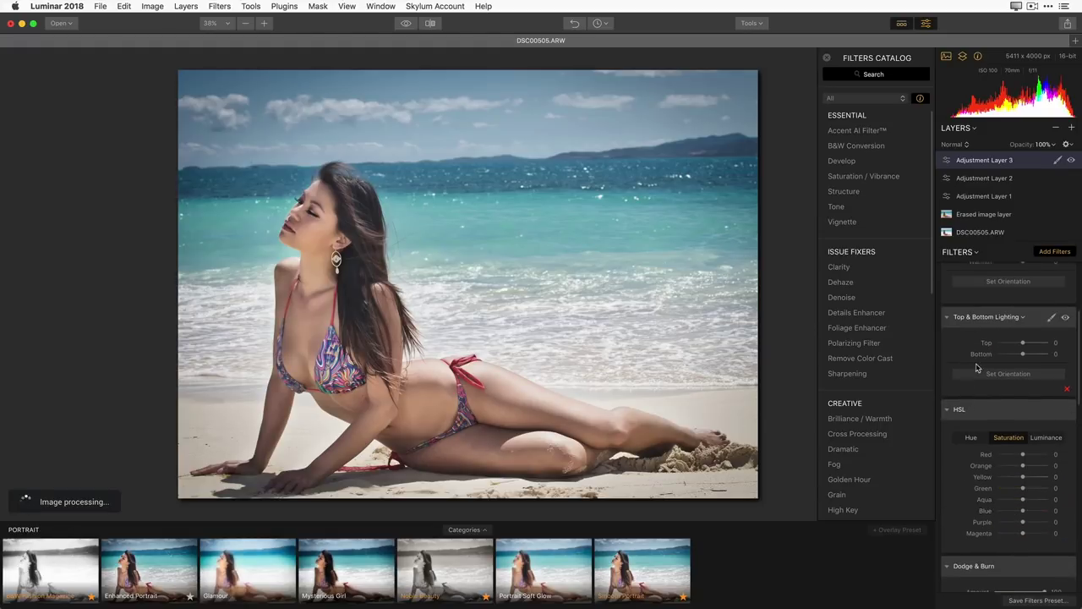
pyautogui.moveTo(1020, 346); pyautogui.dragTo(1009, 344)
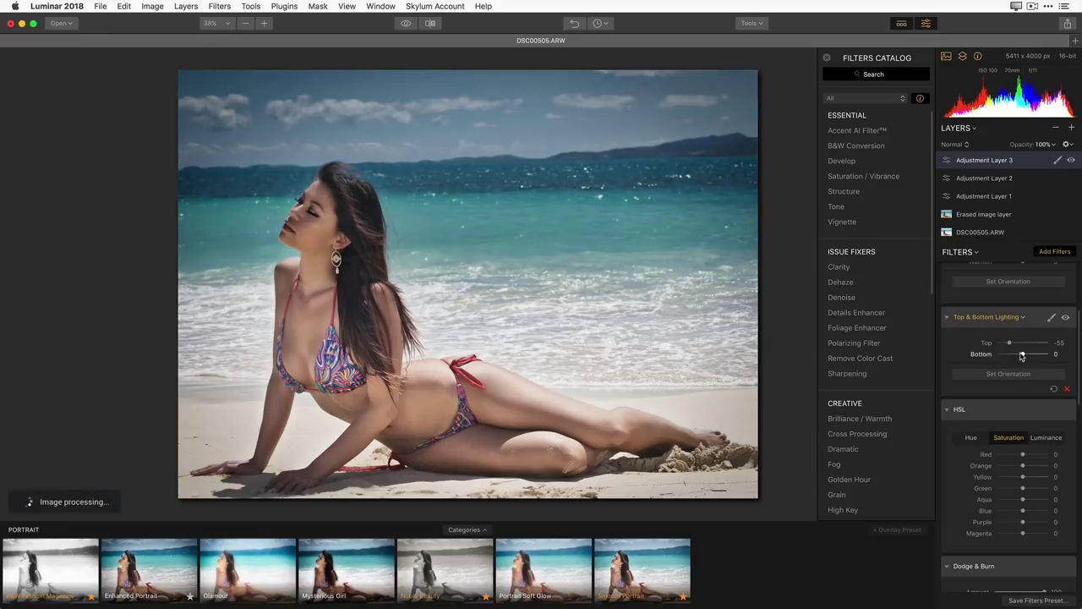
pyautogui.moveTo(1024, 355); pyautogui.dragTo(1020, 354)
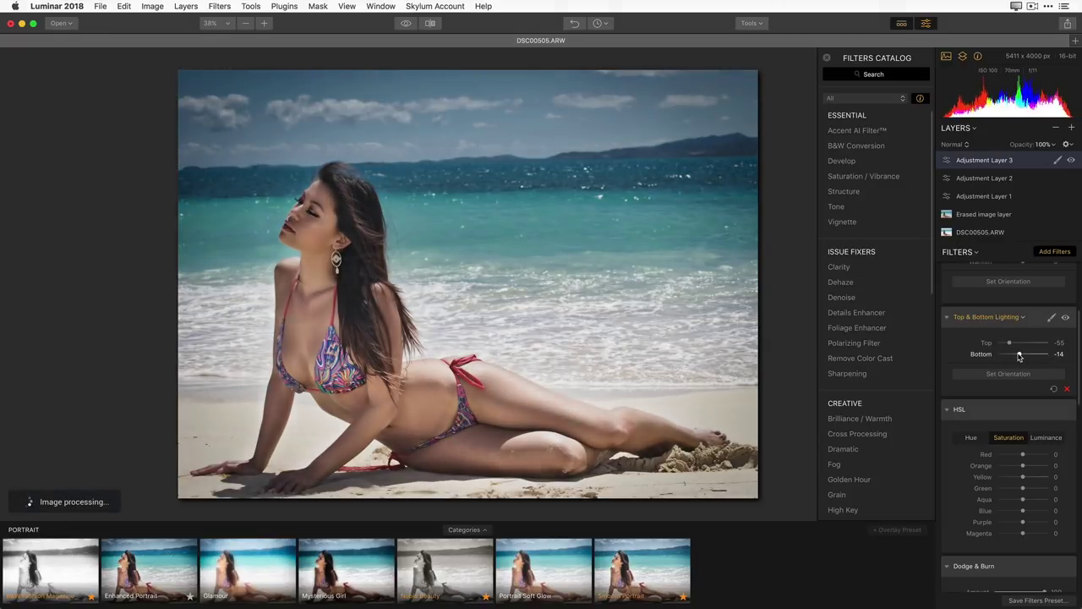
pyautogui.click(1014, 374)
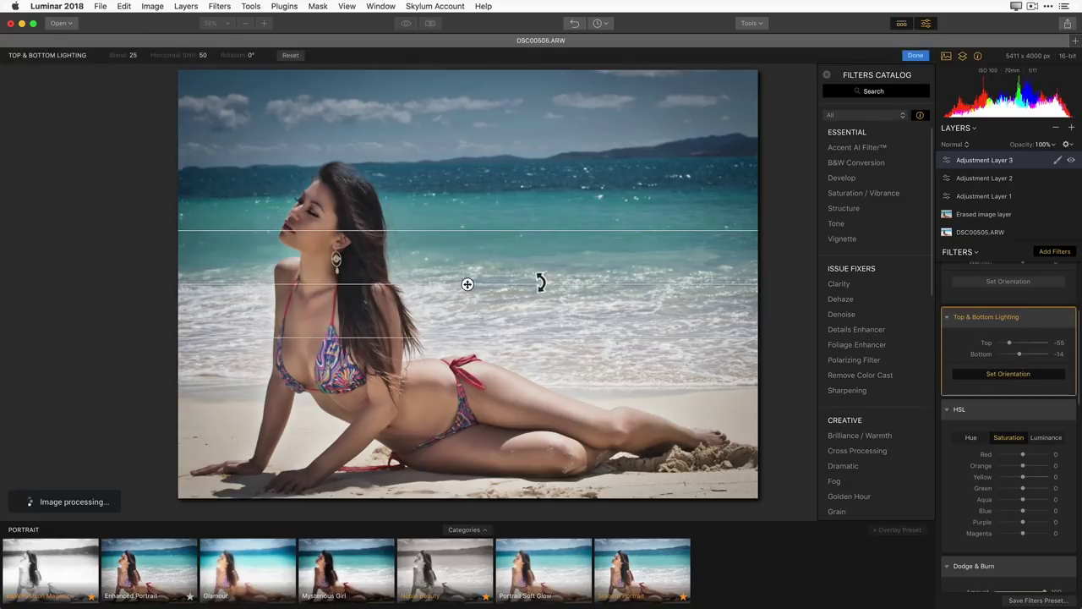
pyautogui.moveTo(467, 285); pyautogui.dragTo(469, 337)
pyautogui.moveTo(470, 285); pyautogui.dragTo(465, 341)
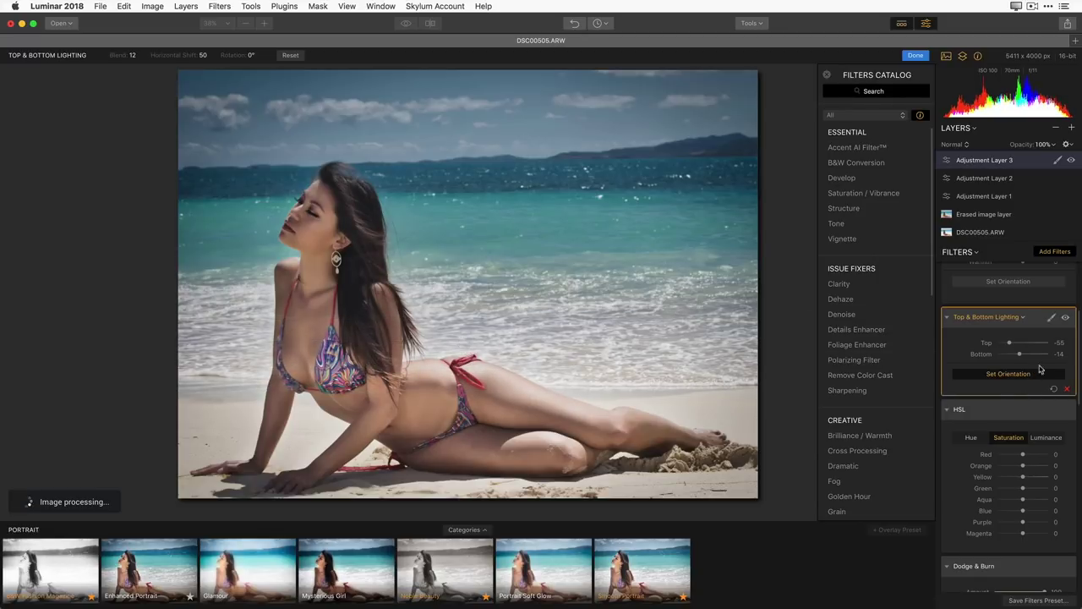
# Step: Start a brush mask on the Top & Bottom Lighting filter and erase the effect from the woman's face with a size 52 brush
pyautogui.click(1051, 319)
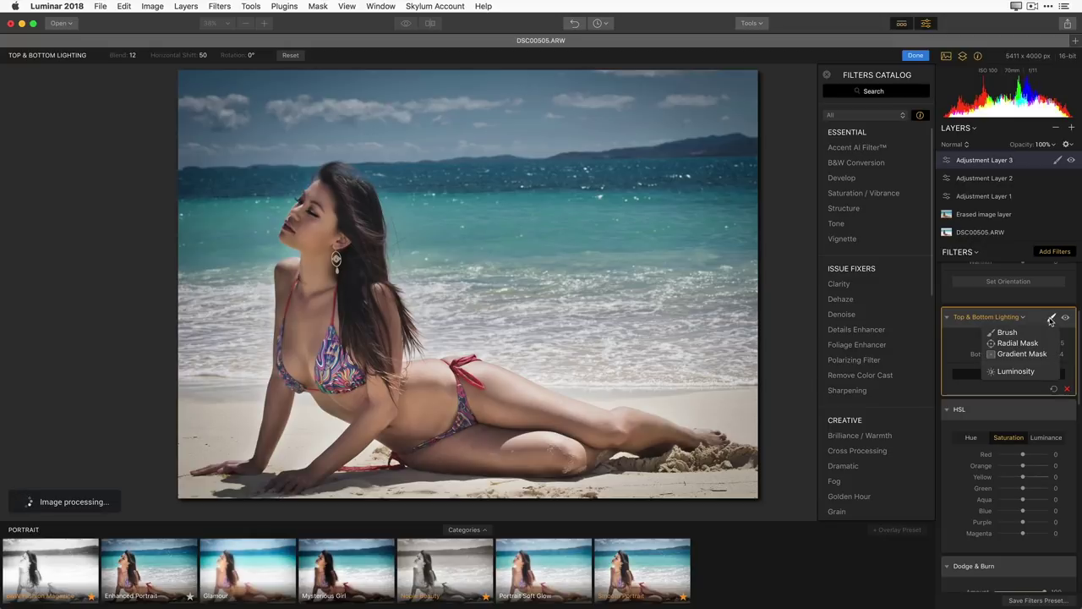
pyautogui.click(1006, 331)
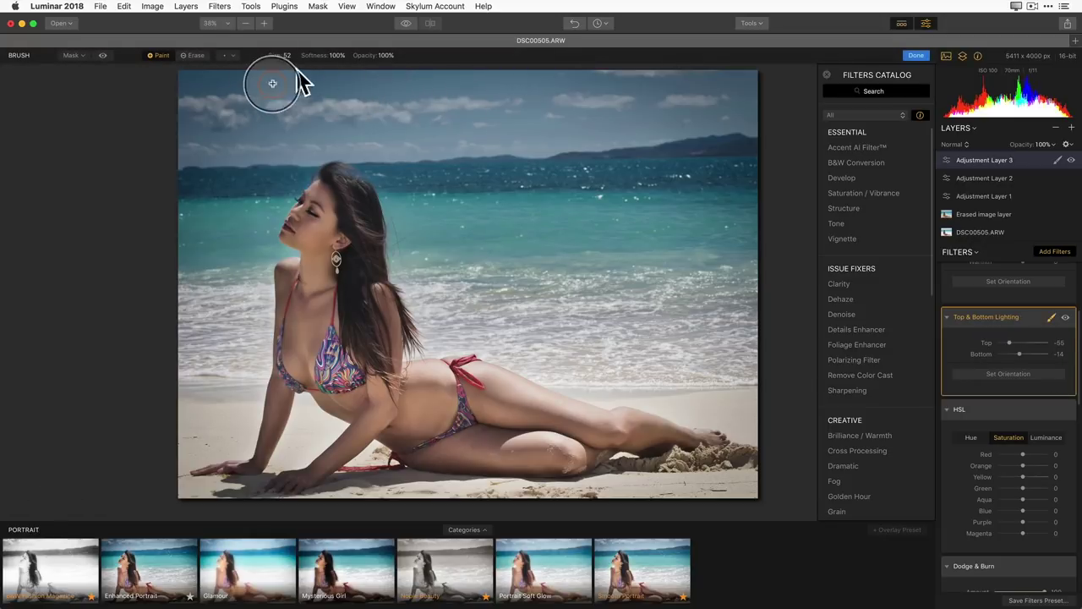
pyautogui.click(193, 57)
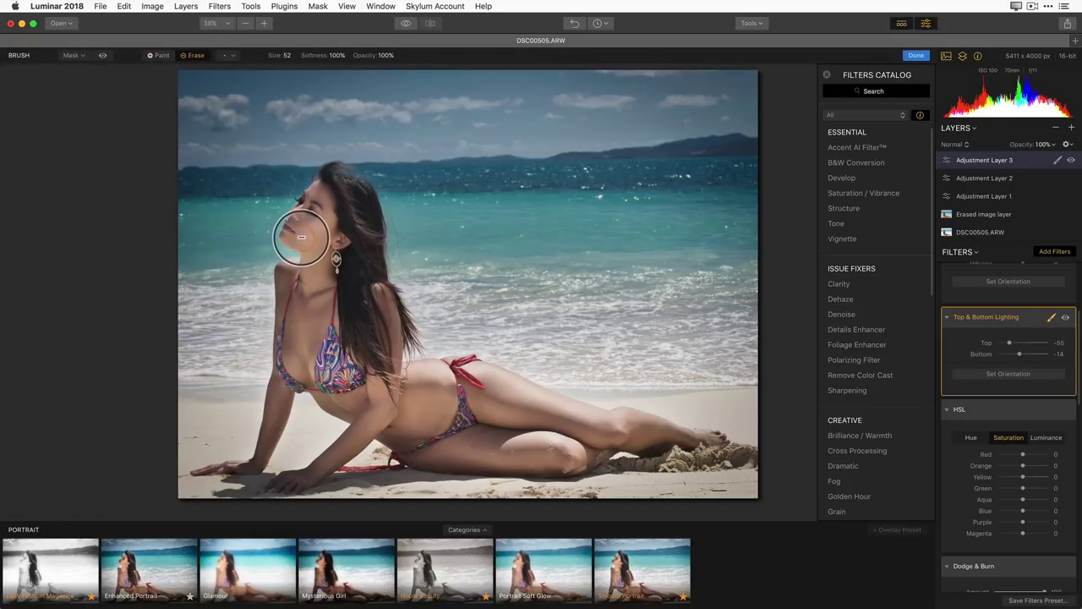
pyautogui.moveTo(338, 261)
pyautogui.mouseDown()
pyautogui.moveTo(343, 290)
pyautogui.moveTo(341, 281)
pyautogui.mouseUp()
# Step: Enlarge the erasing brush to 88 and remove the lighting effect from the woman's body, adapting the brush size as needed
pyautogui.press(']')
pyautogui.press(']')
pyautogui.press(']')
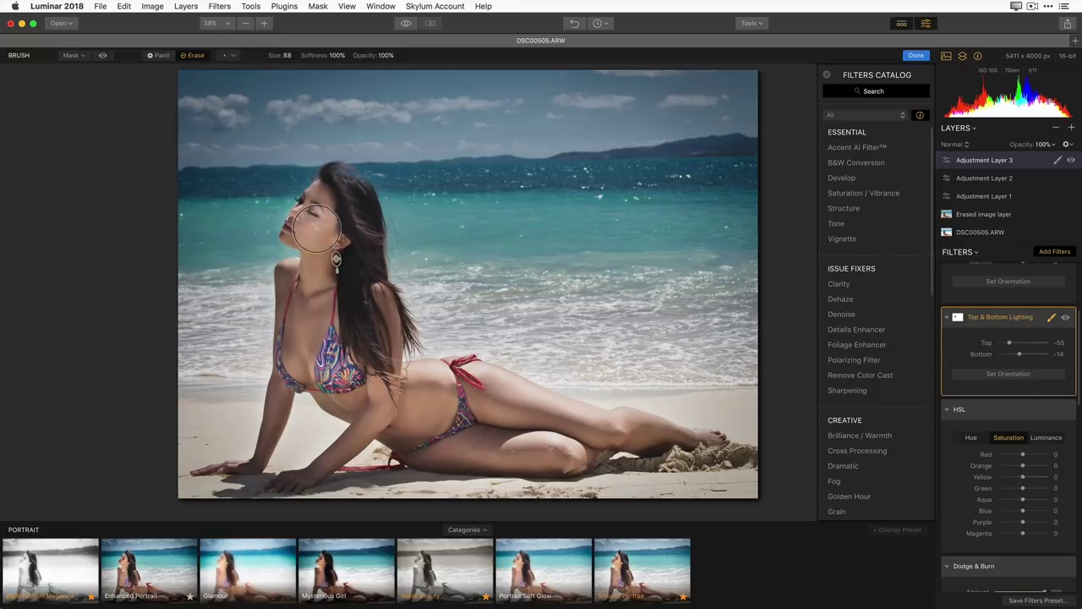
pyautogui.moveTo(346, 312)
pyautogui.mouseDown()
pyautogui.moveTo(298, 283)
pyautogui.moveTo(336, 337)
pyautogui.moveTo(356, 299)
pyautogui.moveTo(340, 261)
pyautogui.moveTo(387, 349)
pyautogui.moveTo(320, 347)
pyautogui.mouseUp()
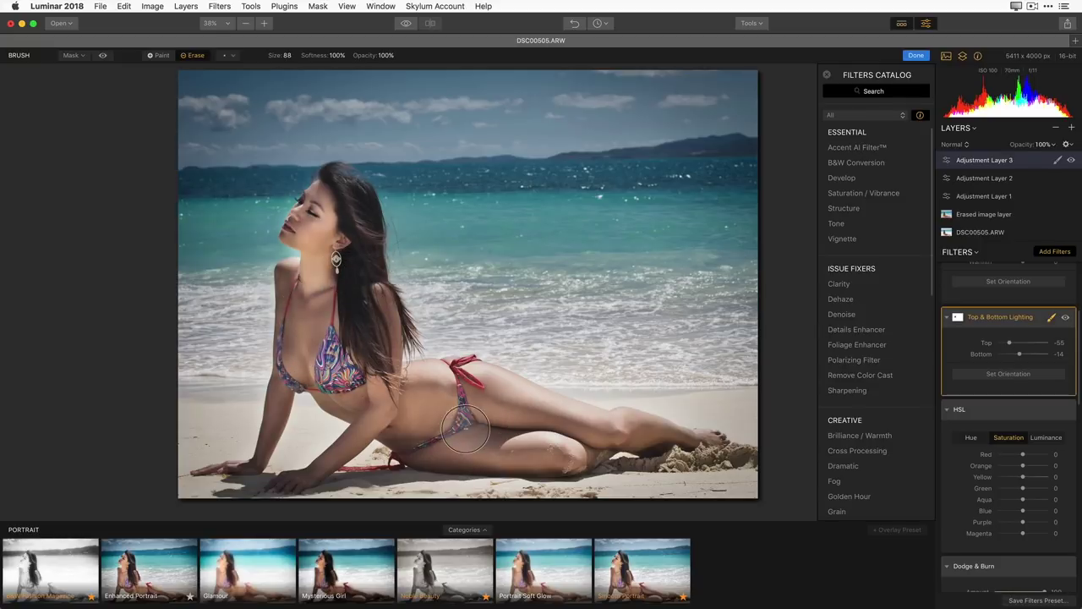
pyautogui.press(']')
pyautogui.press(']')
pyautogui.press(']')
pyautogui.press('[')
pyautogui.press('[')
pyautogui.press('[')
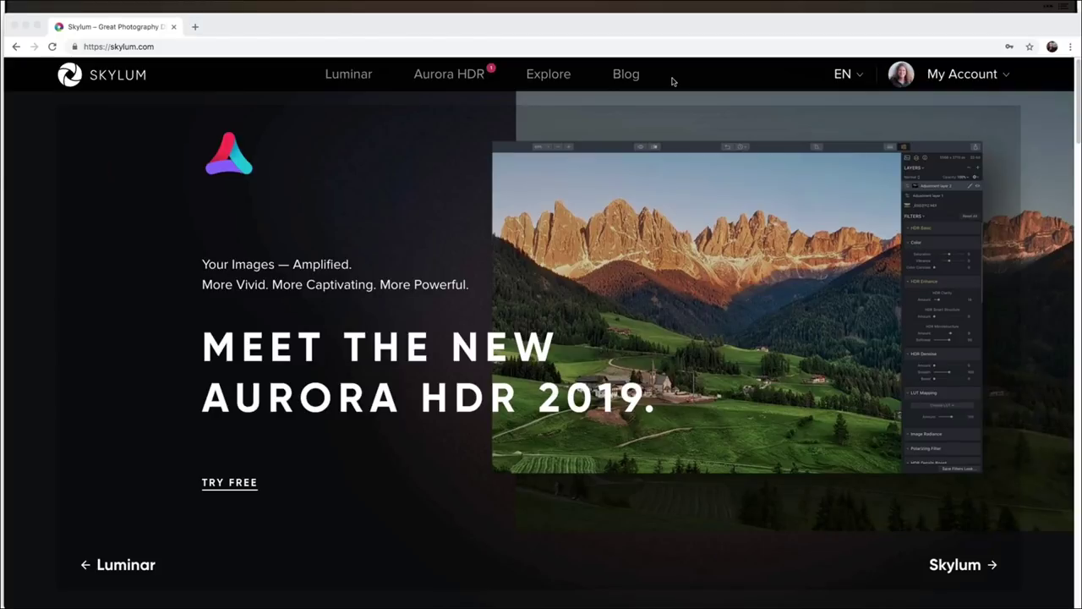
# Step: In Chrome, open the Luminar Education page on skylum.com and look through the Luminar tutorial articles
pyautogui.click(288, 79)
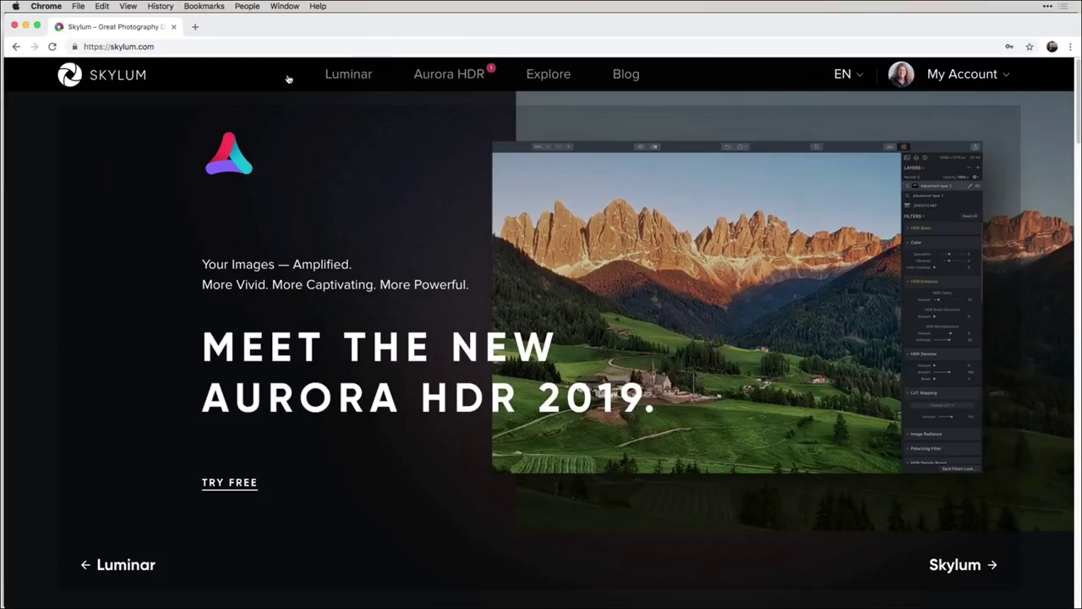
pyautogui.moveTo(323, 77)
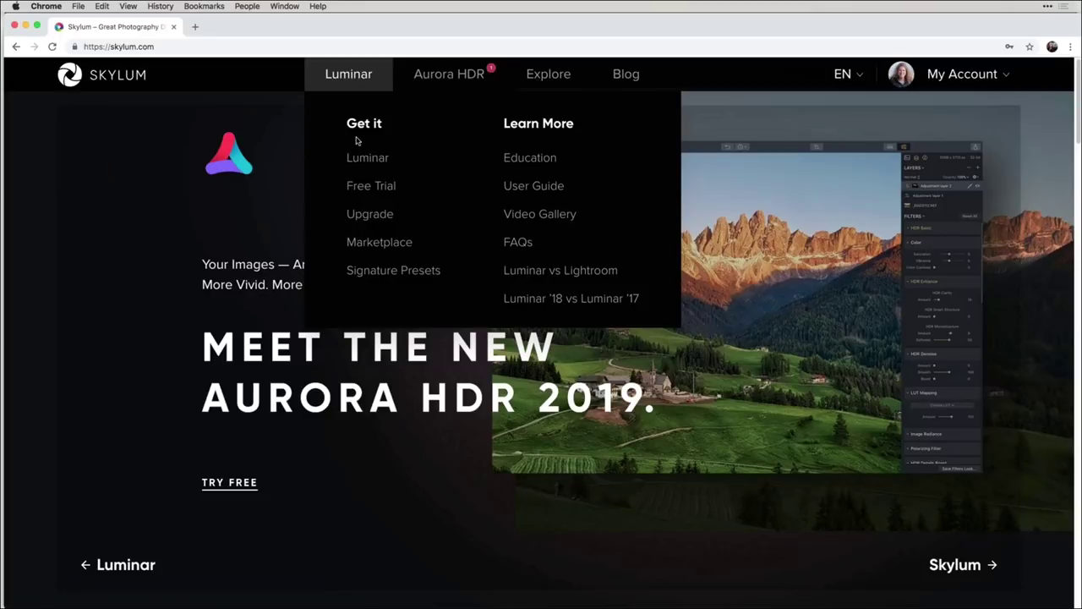
pyautogui.click(552, 163)
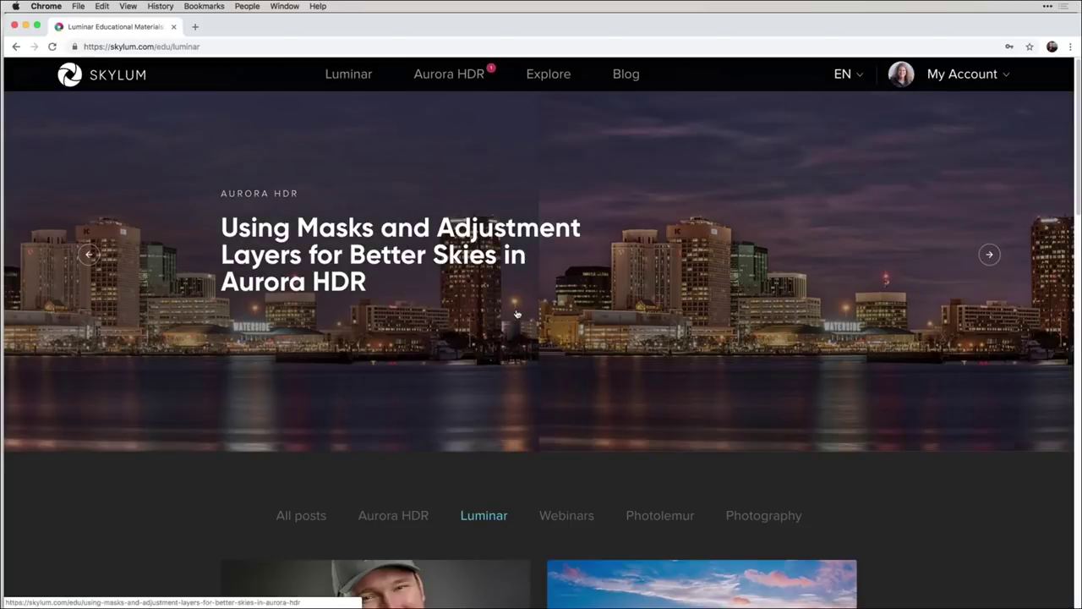
pyautogui.scroll(-1, 516, 314)
pyautogui.scroll(-5, 517, 314)
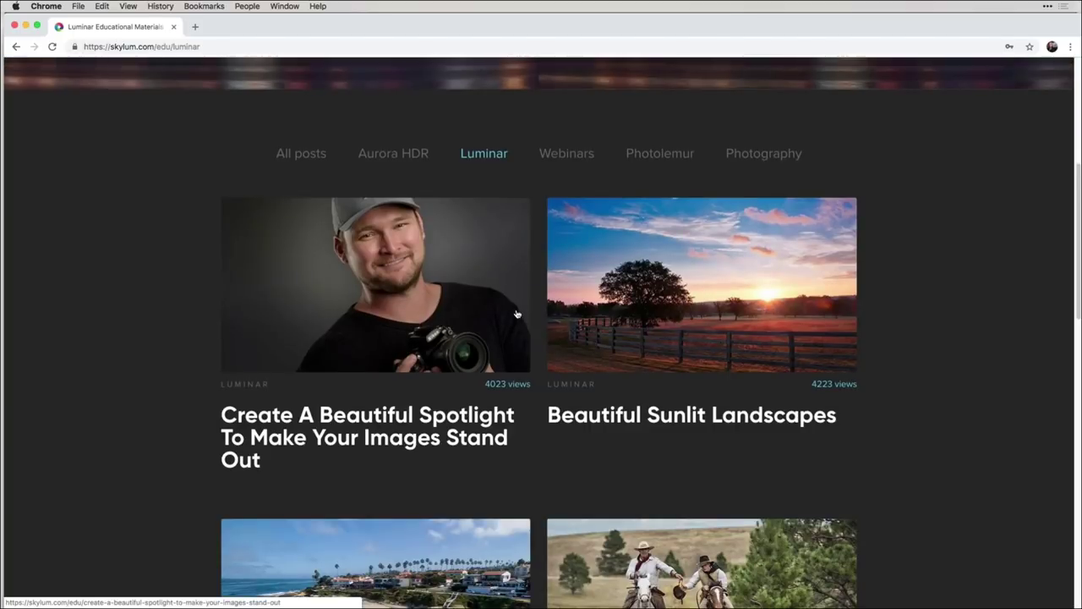
pyautogui.scroll(-3, 517, 314)
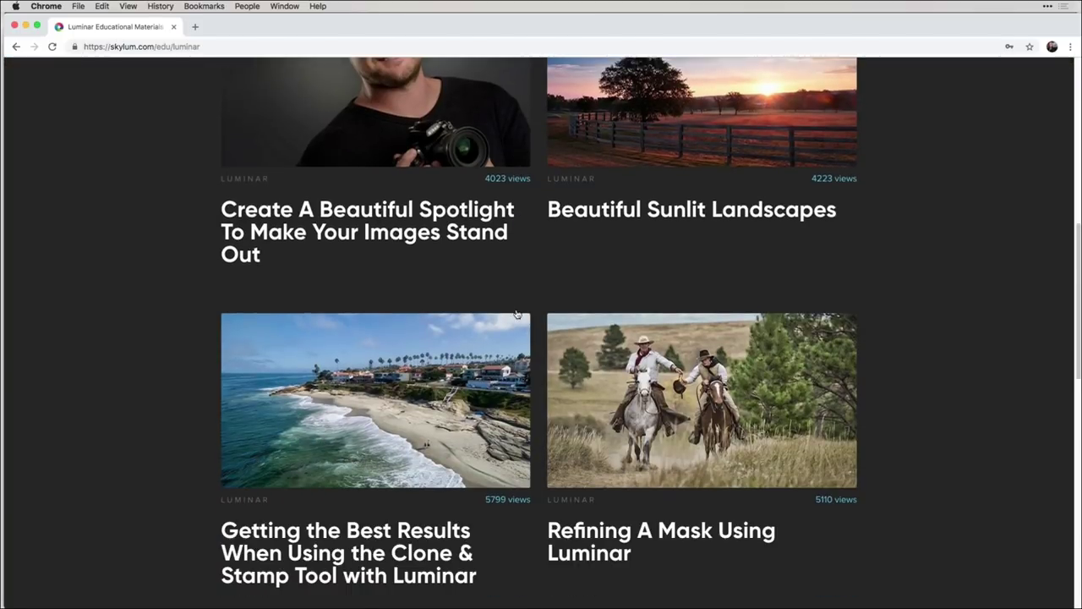
pyautogui.scroll(-4, 516, 314)
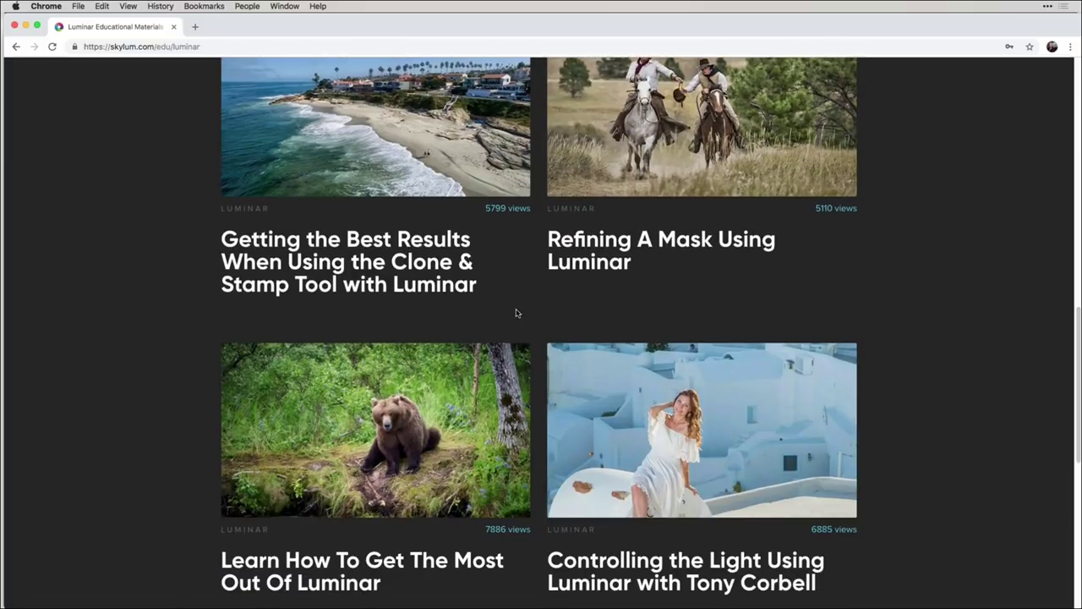
# Step: Open the Luminar User Guide on skylum.com and look through the Mac manual's introduction and topic list
pyautogui.scroll(-2, 517, 314)
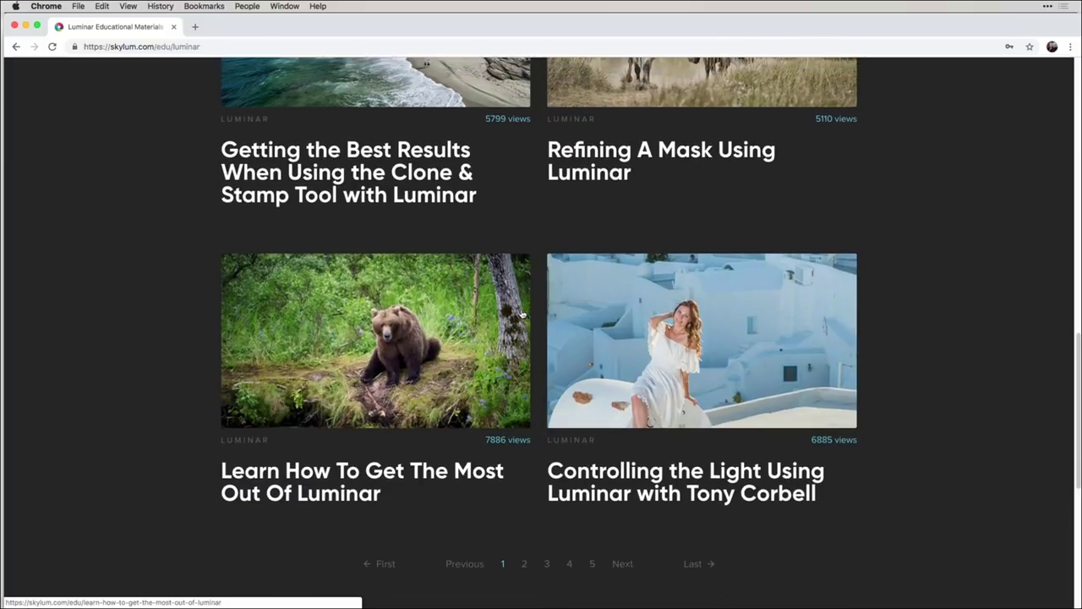
pyautogui.scroll(10, 522, 313)
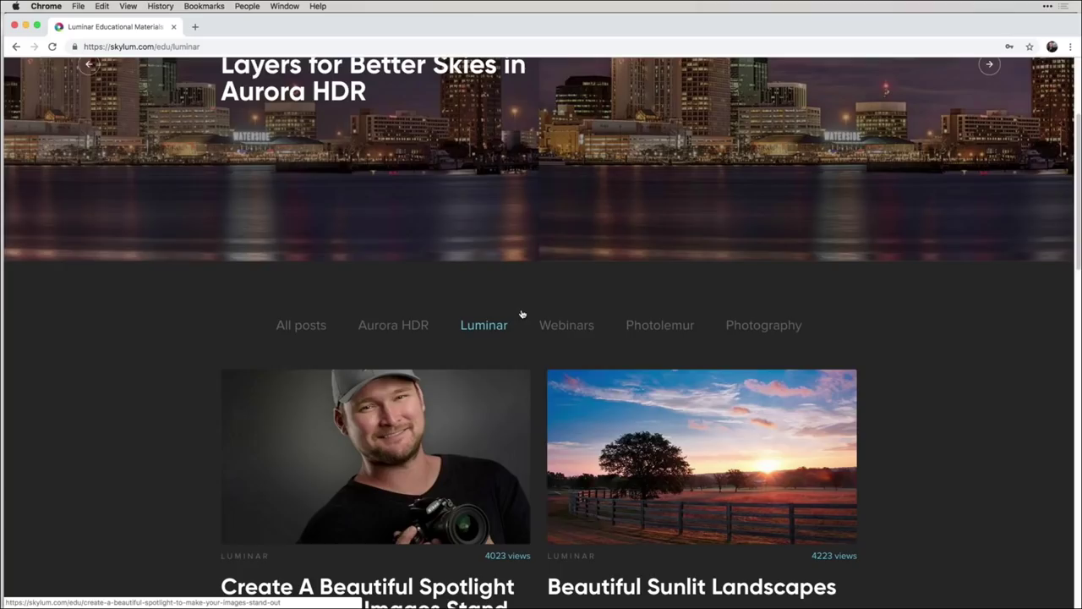
pyautogui.scroll(3, 522, 314)
pyautogui.scroll(-1, 522, 314)
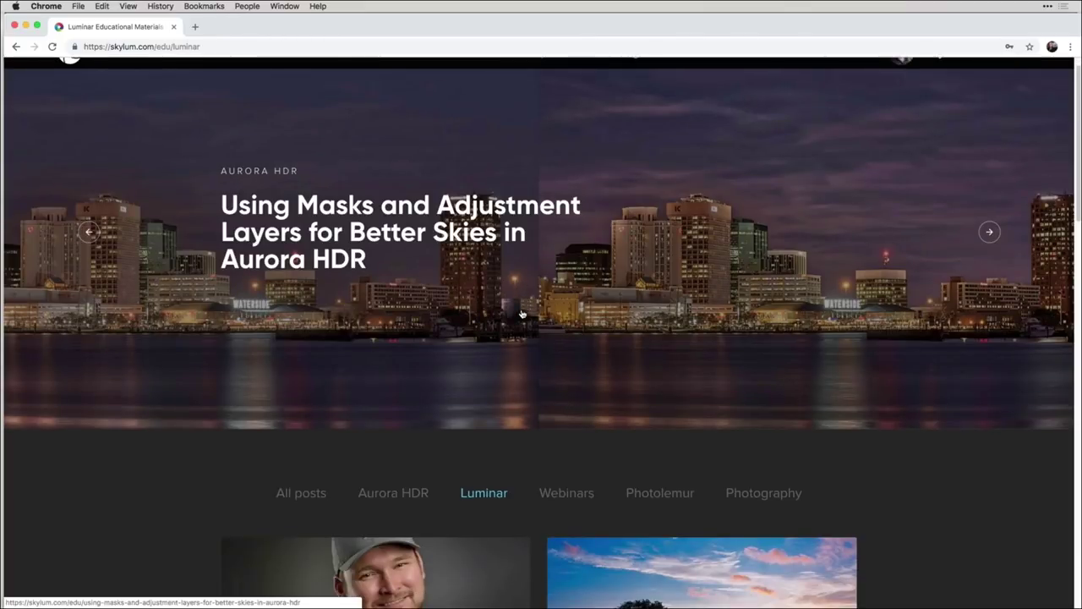
pyautogui.scroll(1, 522, 314)
pyautogui.moveTo(376, 85)
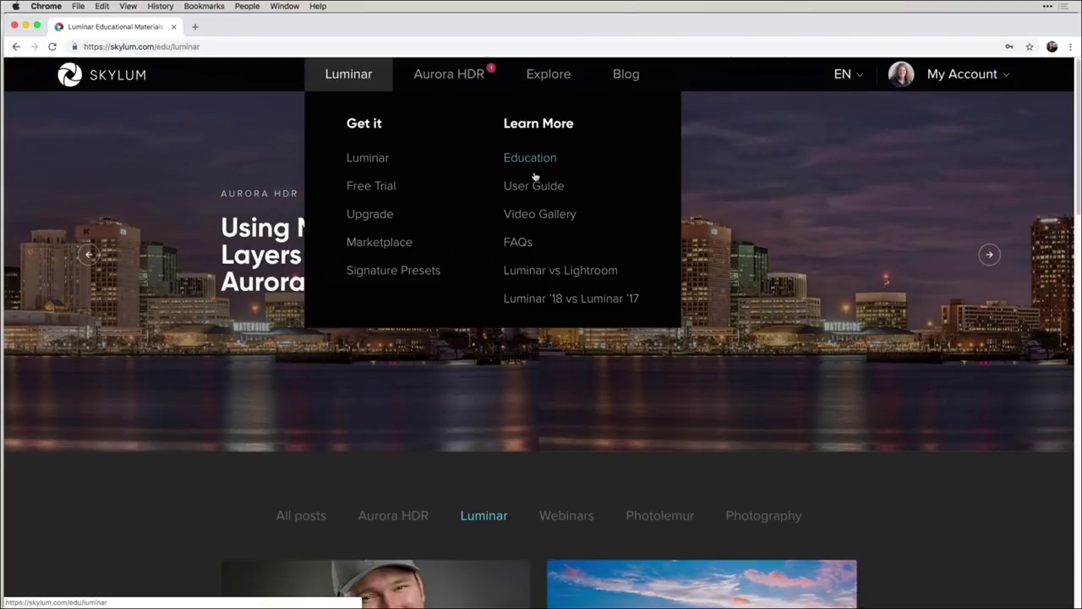
pyautogui.click(538, 189)
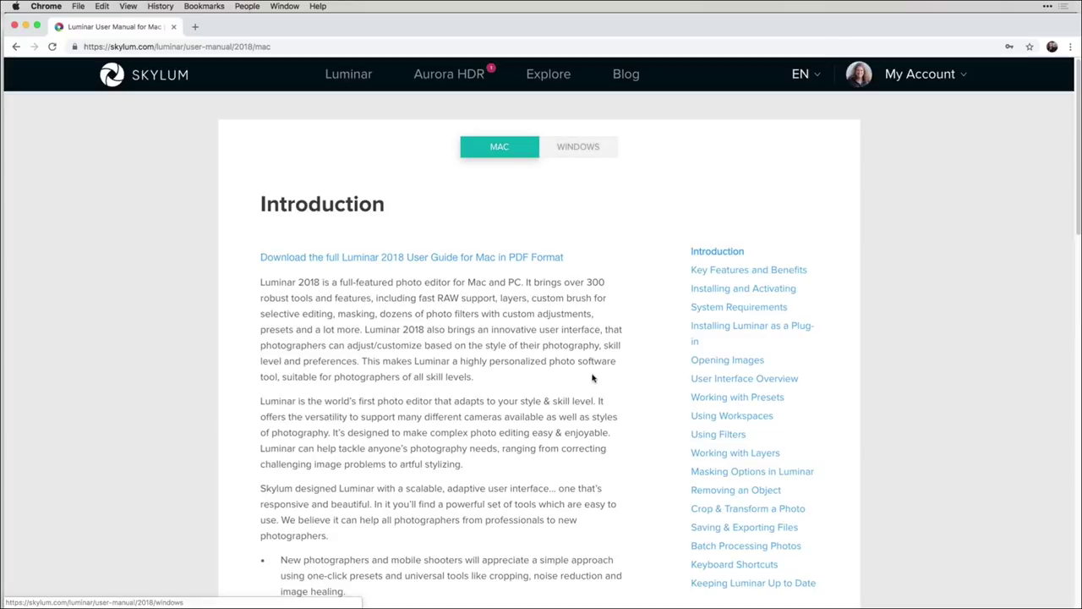
pyautogui.scroll(-2, 606, 473)
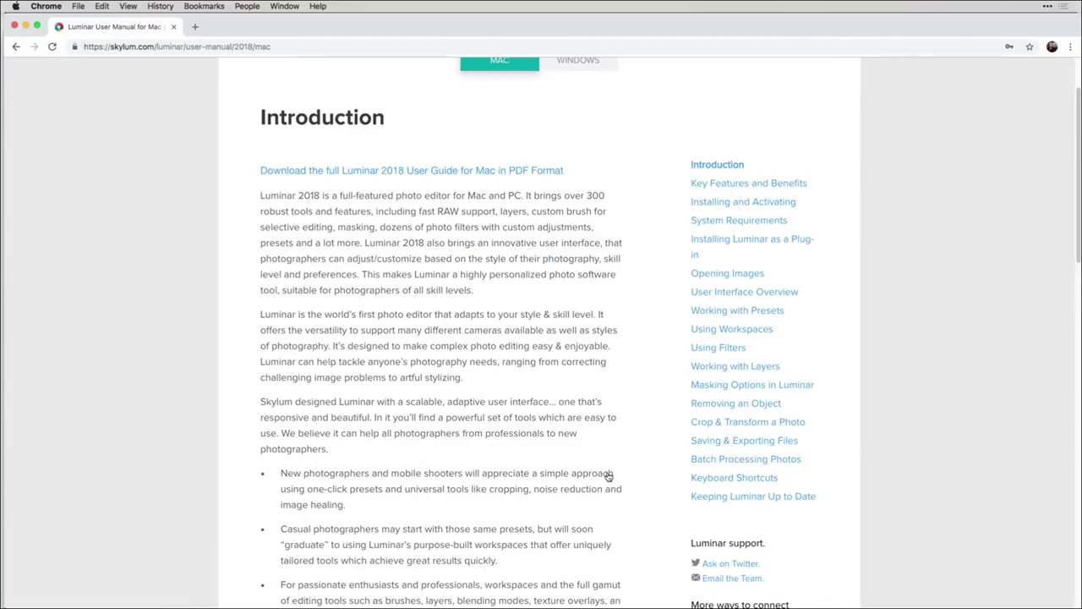
pyautogui.scroll(-5, 608, 476)
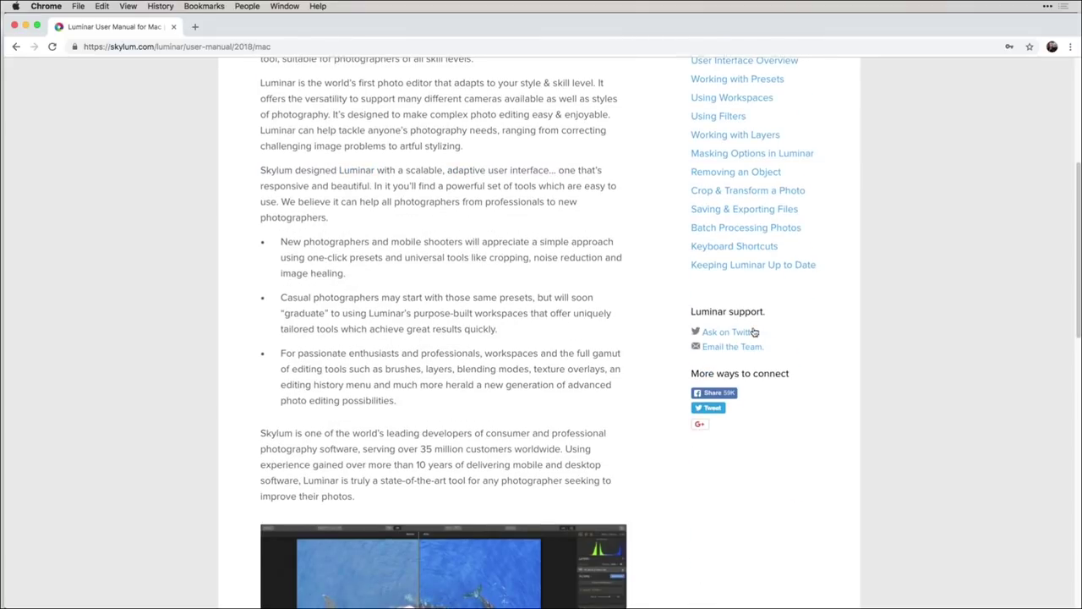
pyautogui.scroll(3, 756, 333)
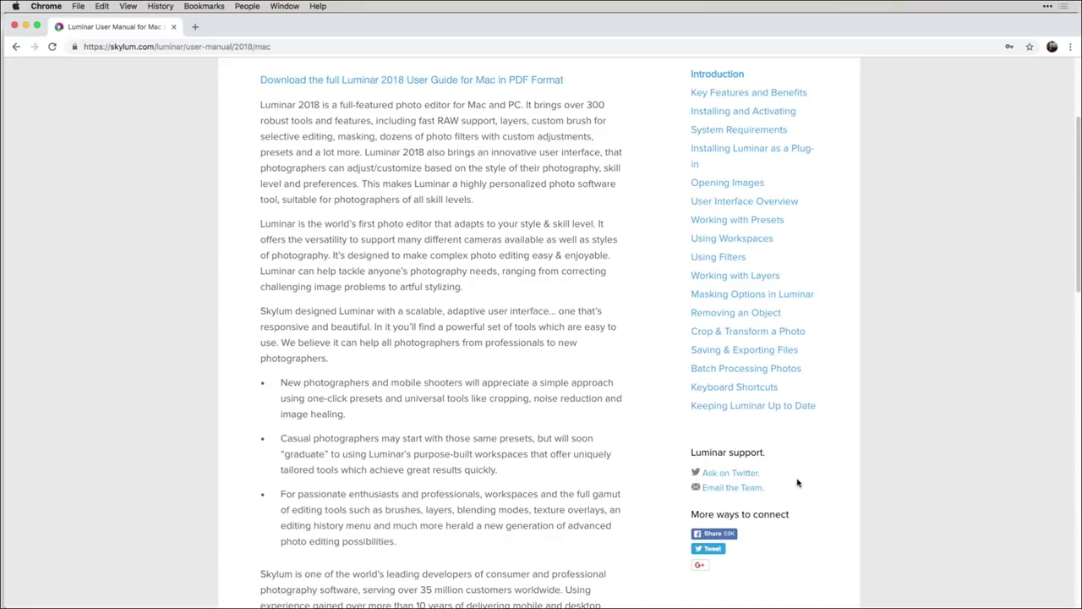
pyautogui.scroll(5, 797, 483)
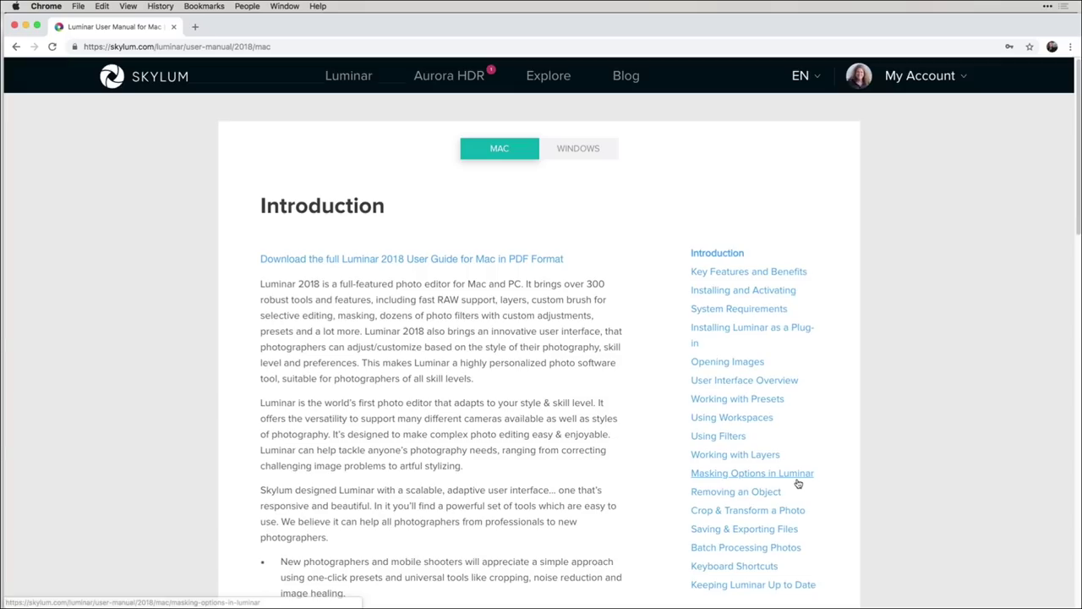
# Step: Open the Luminar Marketplace and show its Presets category
pyautogui.moveTo(382, 88)
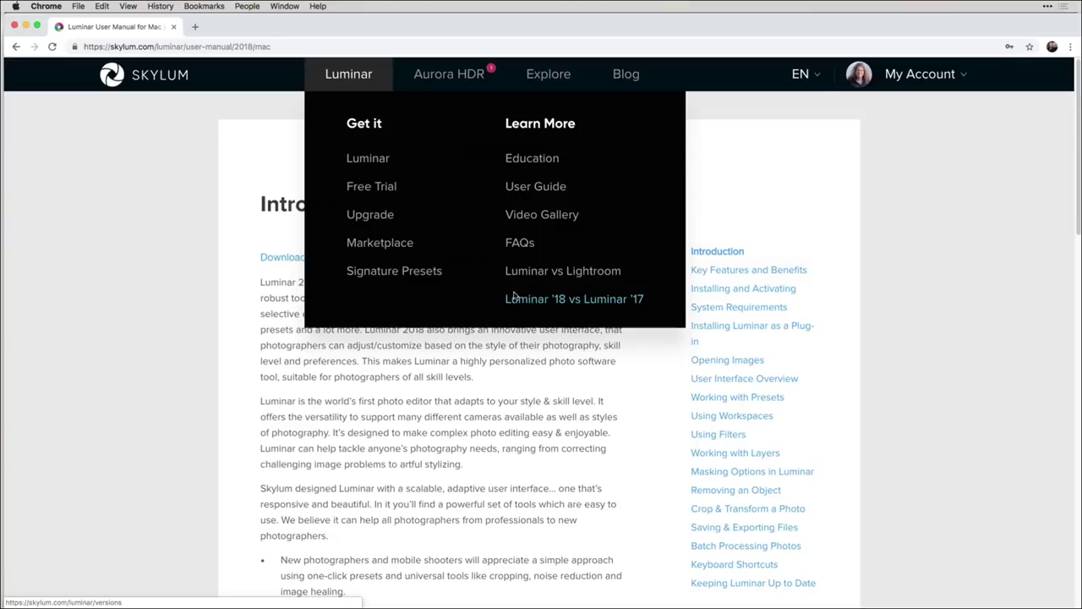
pyautogui.click(389, 244)
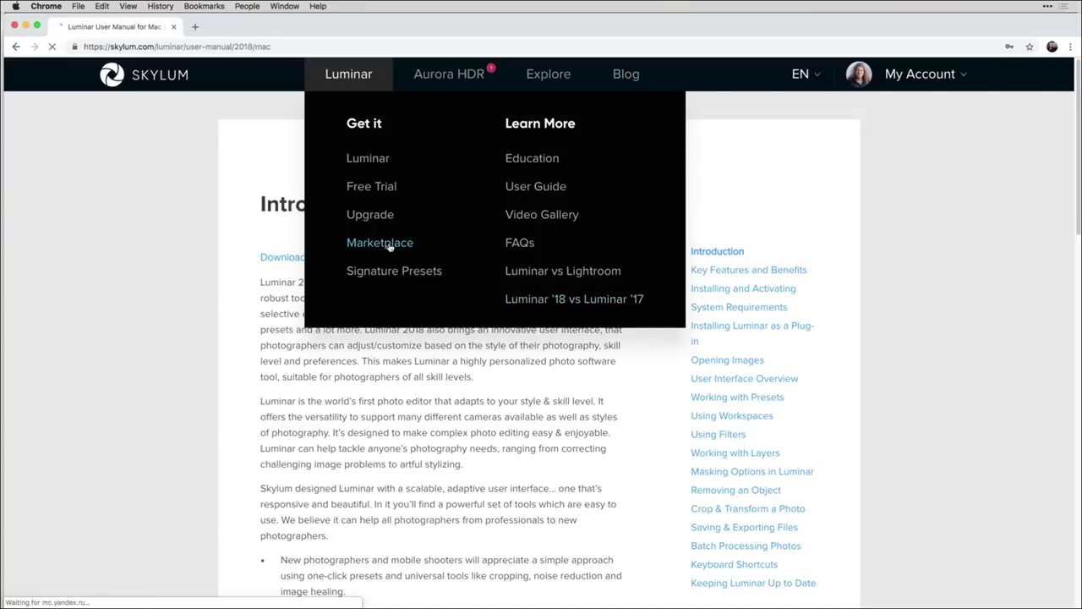
pyautogui.scroll(-1, 766, 367)
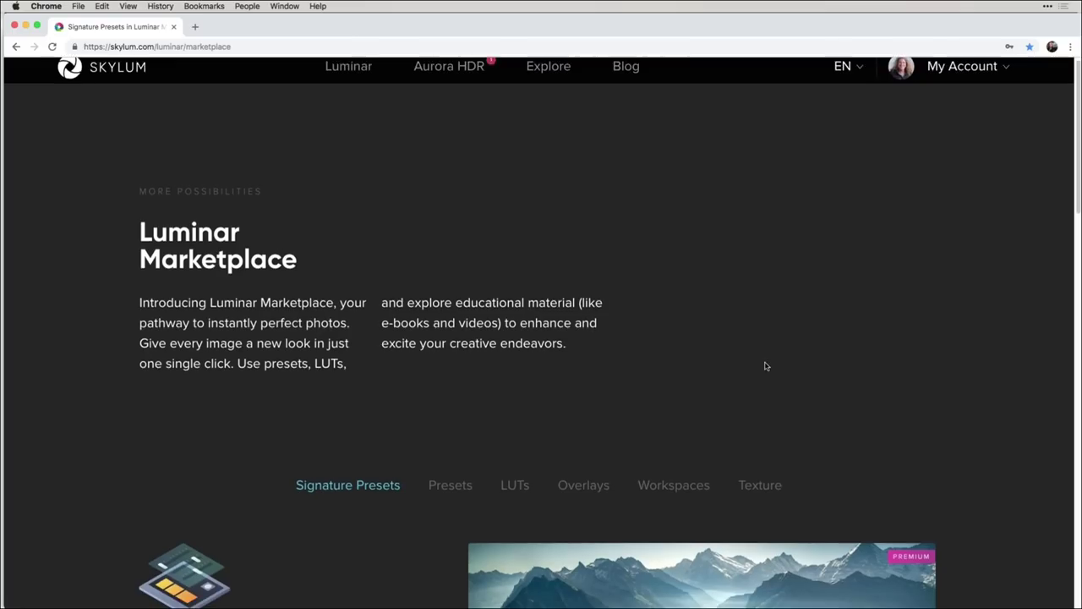
pyautogui.scroll(-5, 766, 367)
pyautogui.click(454, 240)
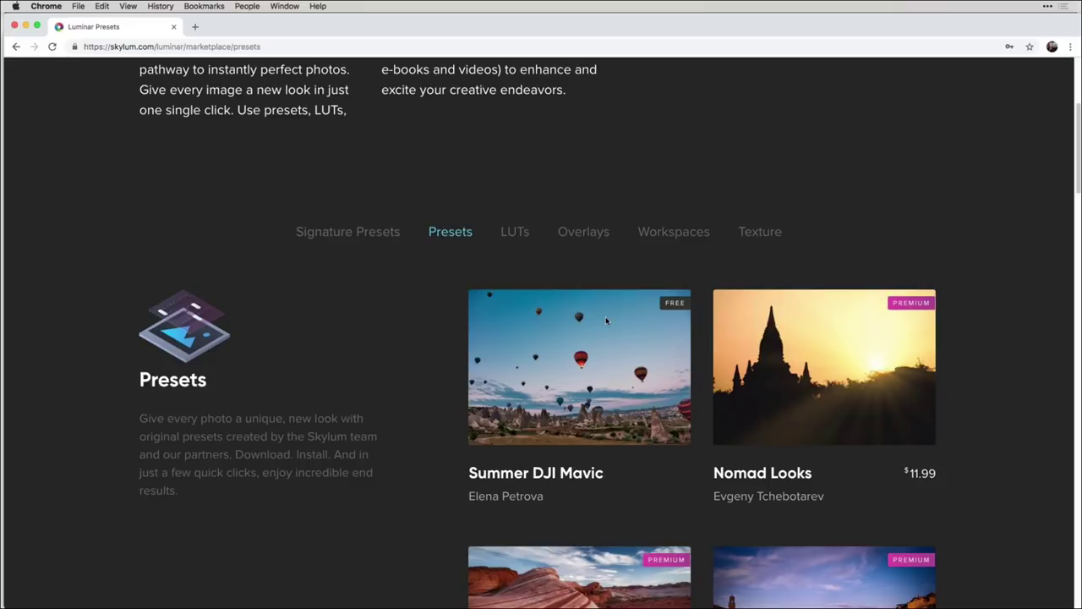
# Step: Browse the marketplace presets, open the free Metro Tokyo pack and look over its description page
pyautogui.scroll(-1, 1004, 509)
pyautogui.scroll(-3, 1004, 509)
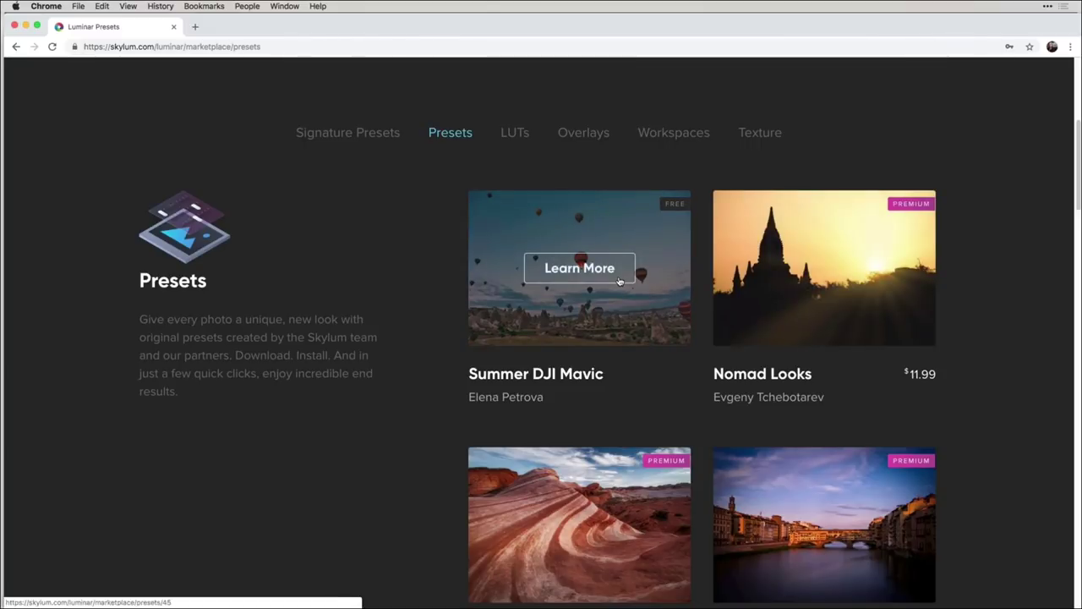
pyautogui.scroll(-4, 816, 401)
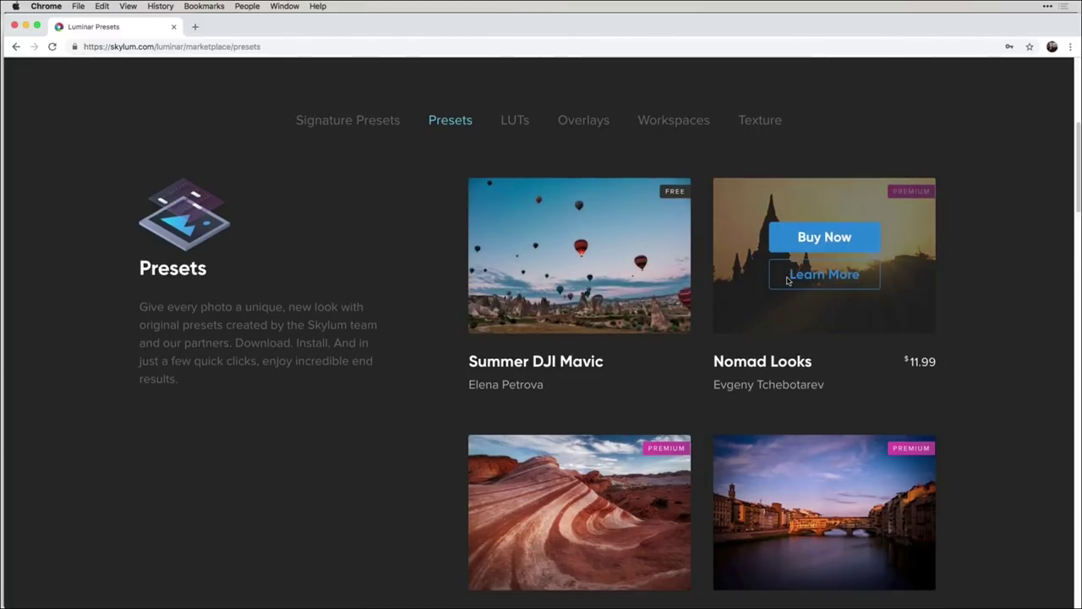
pyautogui.scroll(-4, 816, 400)
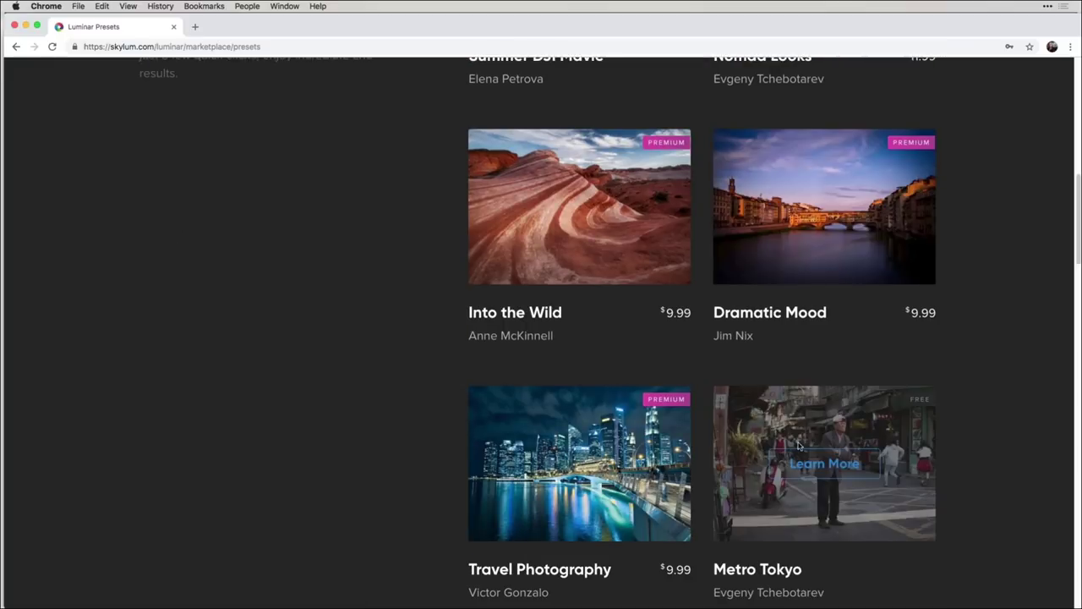
pyautogui.scroll(-5, 801, 445)
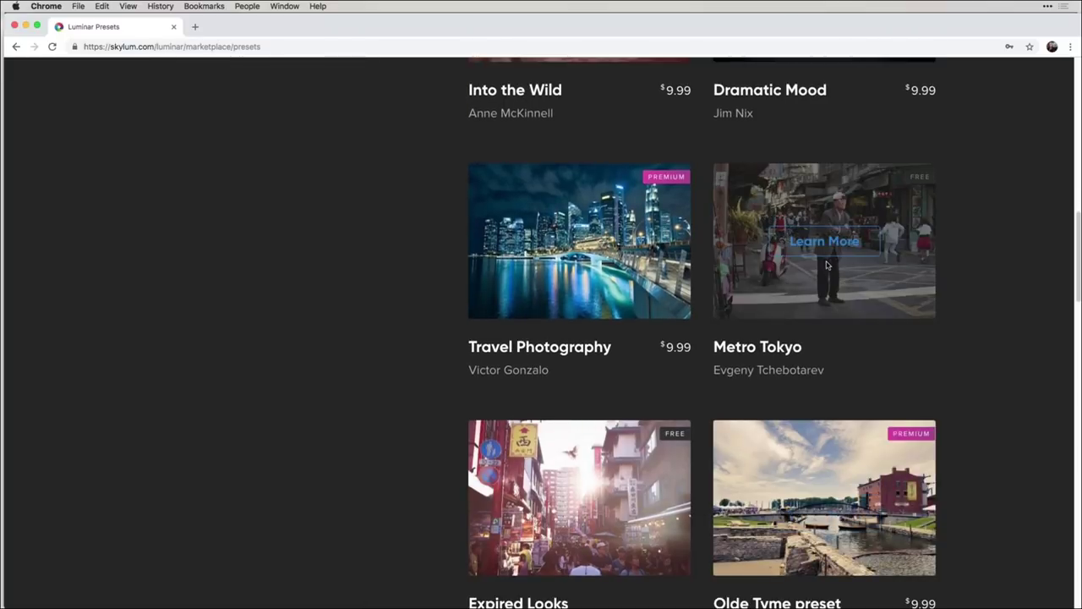
pyautogui.click(843, 245)
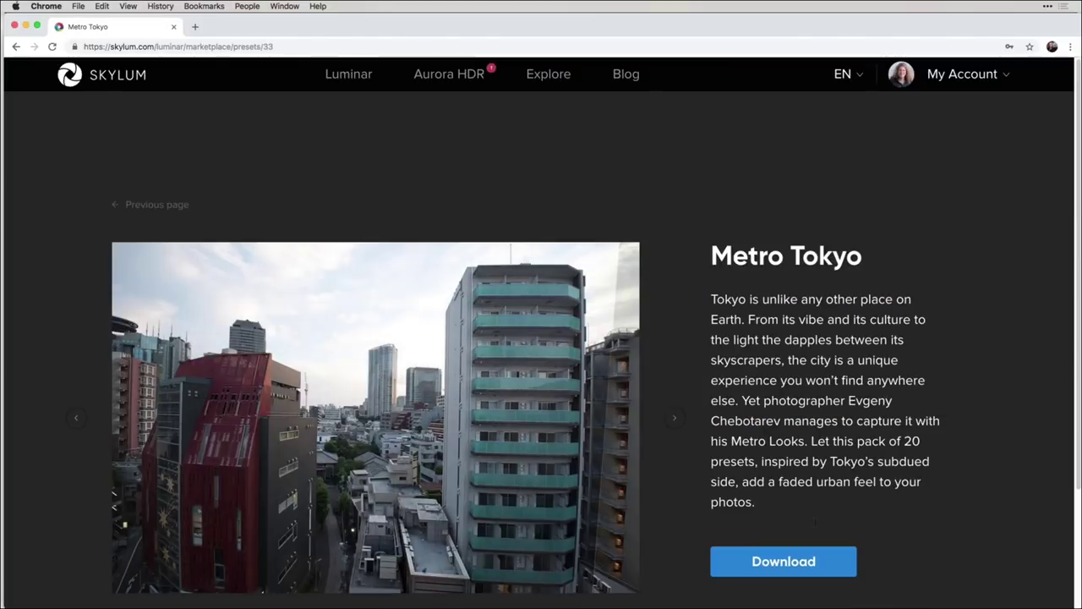
pyautogui.scroll(-2, 948, 366)
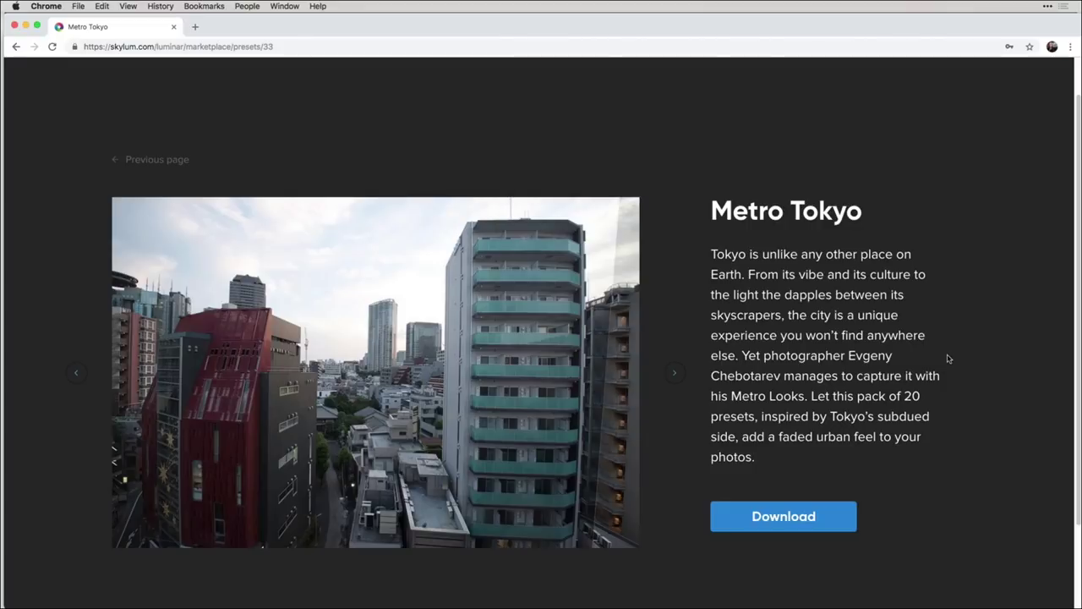
pyautogui.scroll(2, 955, 272)
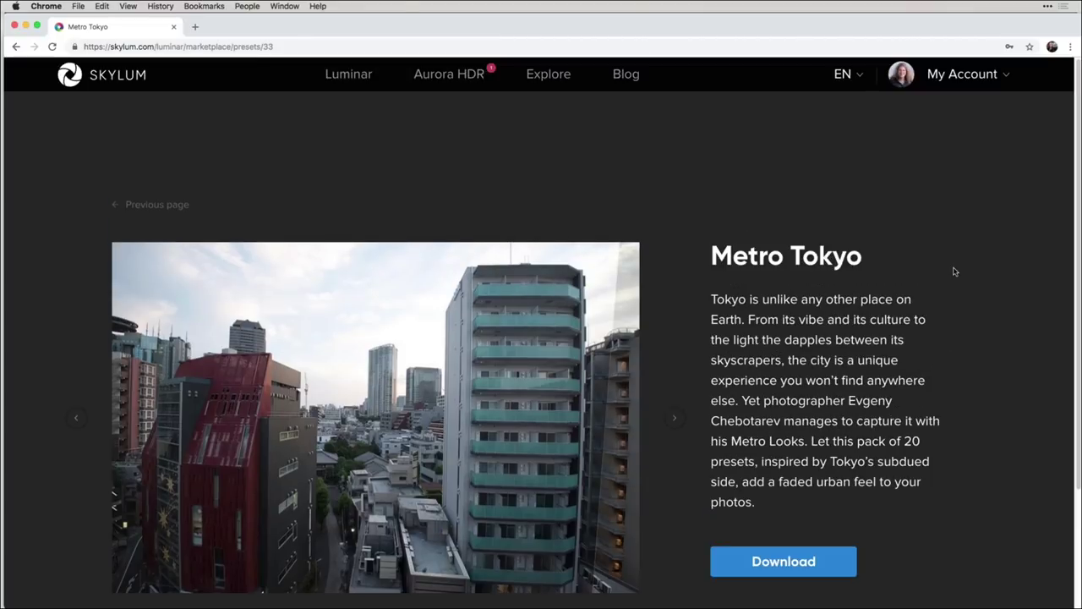